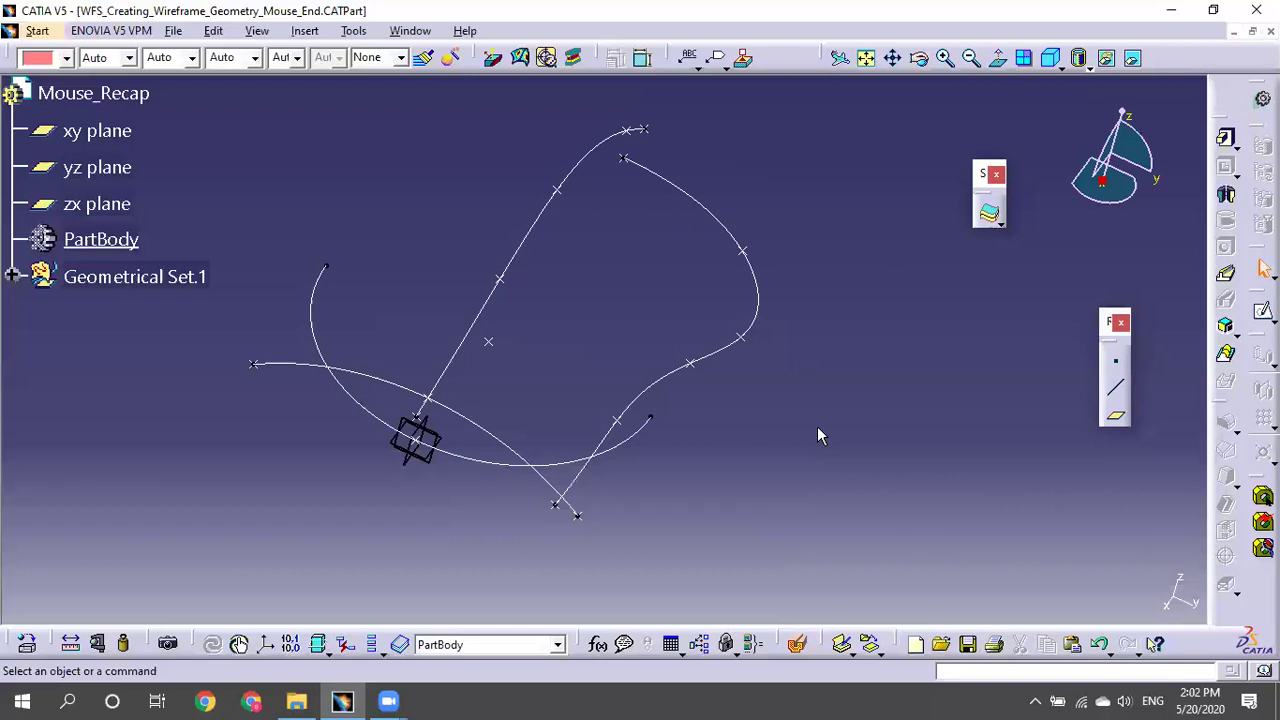
# - Expand Geometrical Set.1 in the tree and insert a new geometrical set under Mouse_Recap with the default name
pyautogui.moveTo(791, 420); pyautogui.dragTo(660, 460, button='middle')
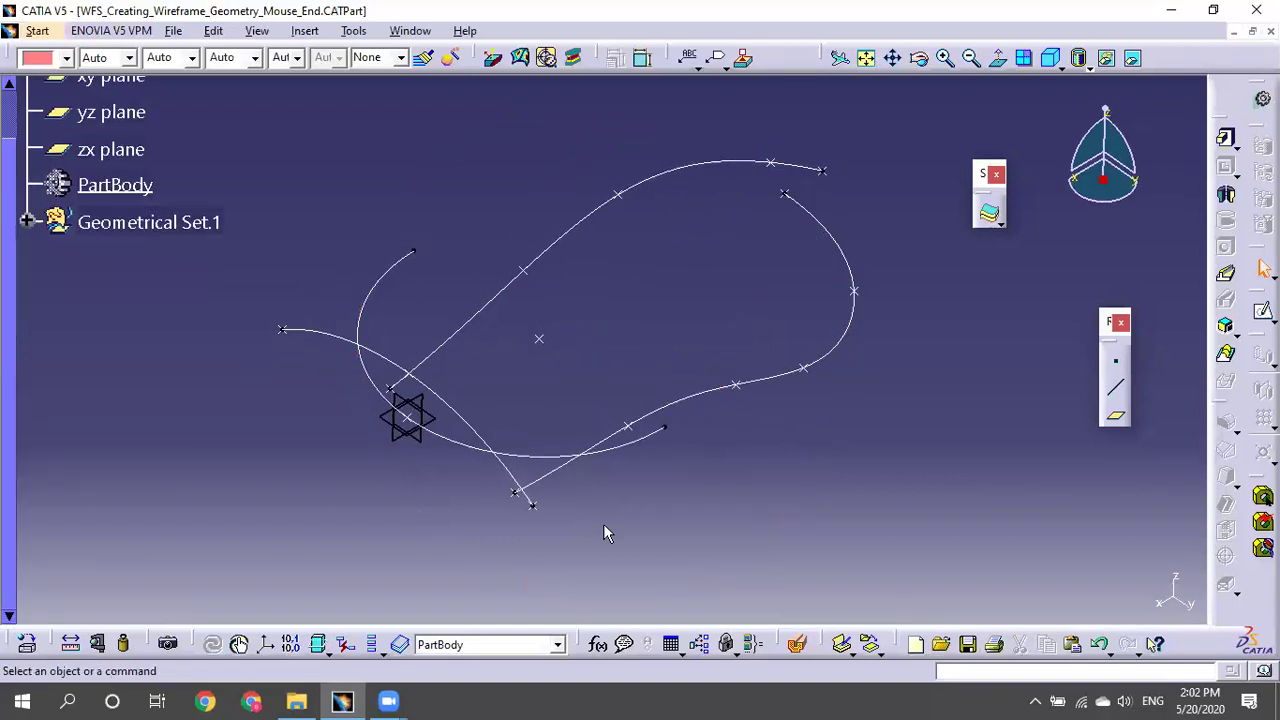
pyautogui.click(25, 223)
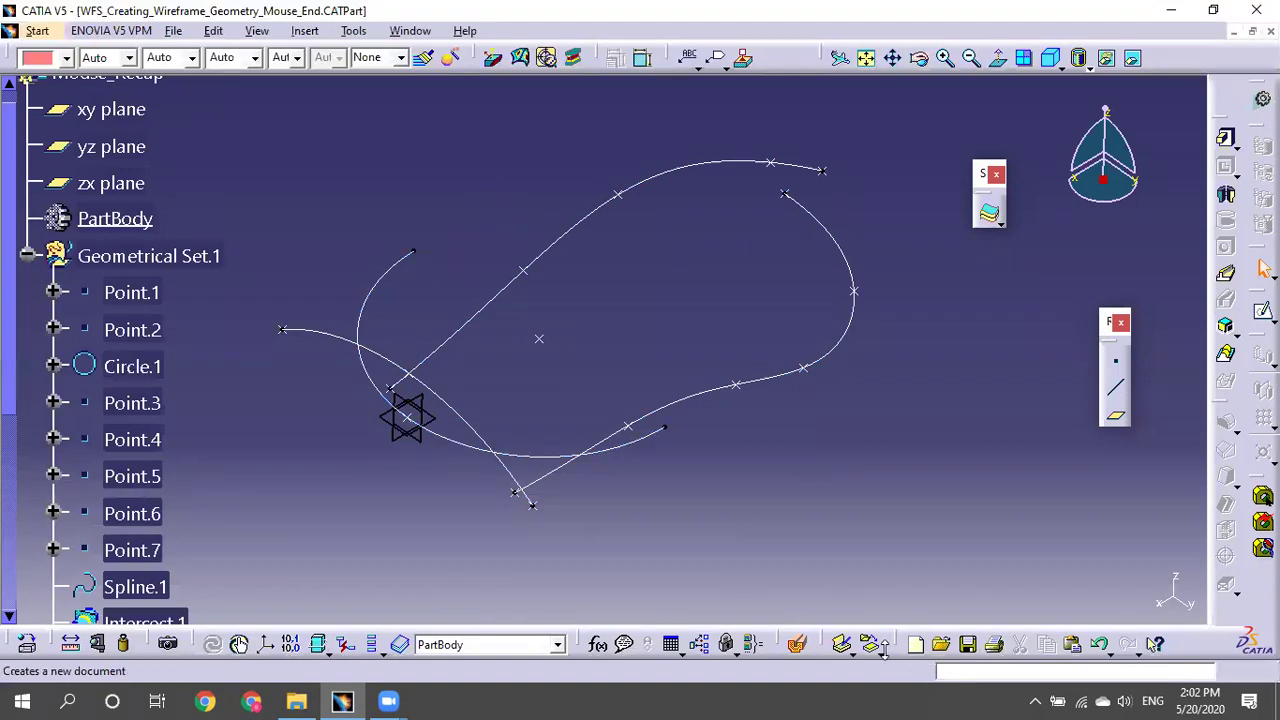
pyautogui.click(304, 30)
pyautogui.click(355, 120)
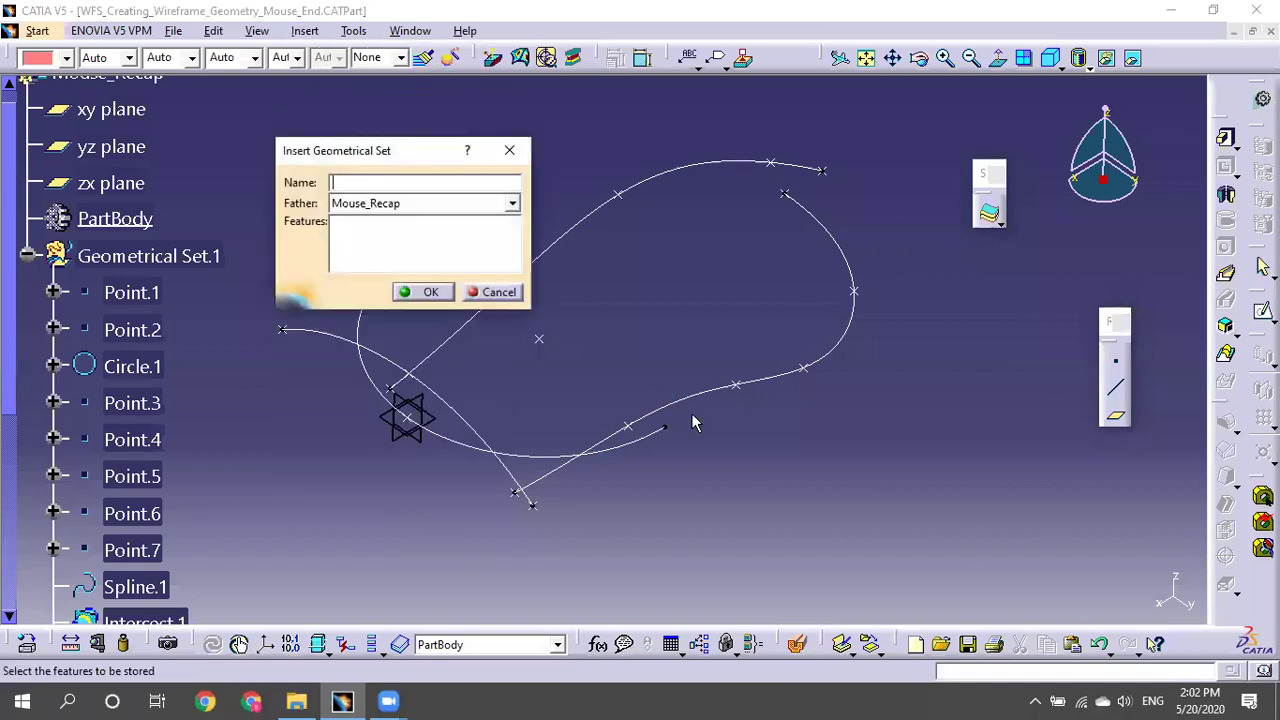
pyautogui.click(425, 290)
# - Move Circle.1 and Spline.1 from Geometrical Set.1 into the new Geometrical Set.2
pyautogui.scroll(-2, 348, 263)
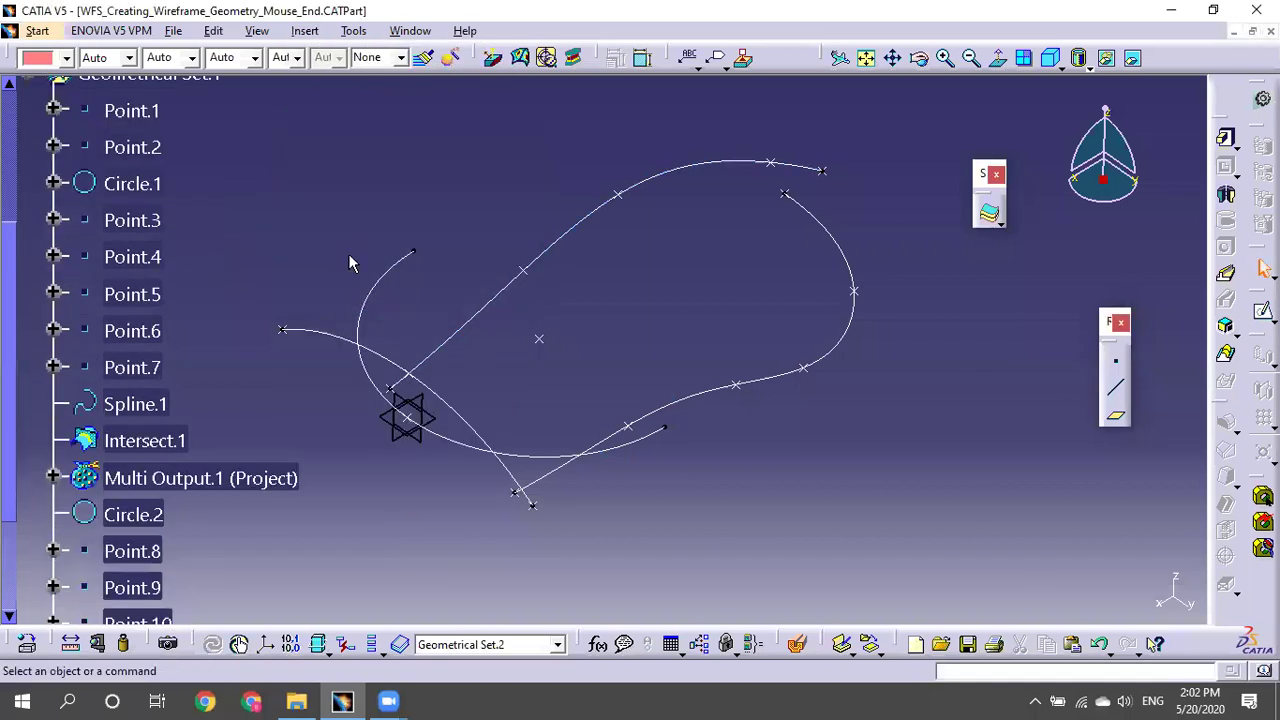
pyautogui.scroll(1, 320, 272)
pyautogui.click(149, 182)
pyautogui.click(240, 322)
pyautogui.scroll(-3, 283, 271)
pyautogui.click(155, 405)
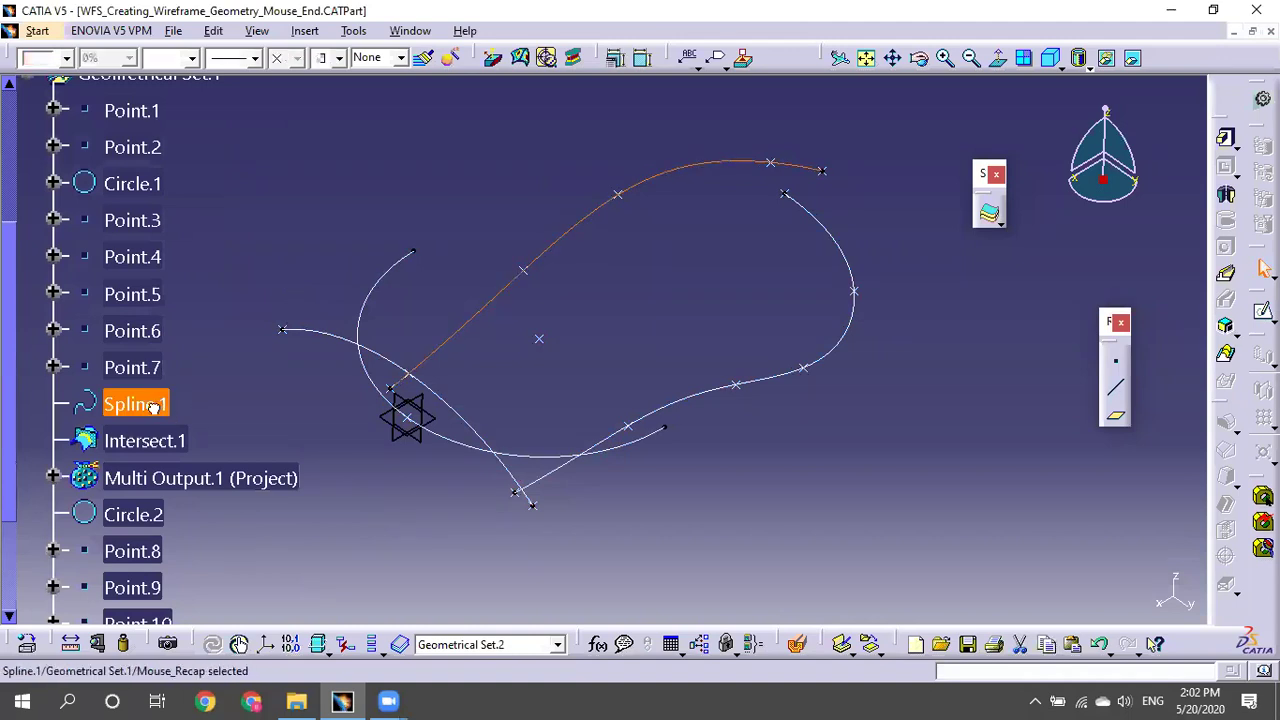
pyautogui.scroll(3, 157, 406)
pyautogui.click(135, 348)
pyautogui.moveTo(147, 285); pyautogui.dragTo(150, 203)
pyautogui.scroll(-3, 140, 490)
pyautogui.moveTo(135, 459); pyautogui.dragTo(160, 92)
pyautogui.scroll(-3, 305, 445)
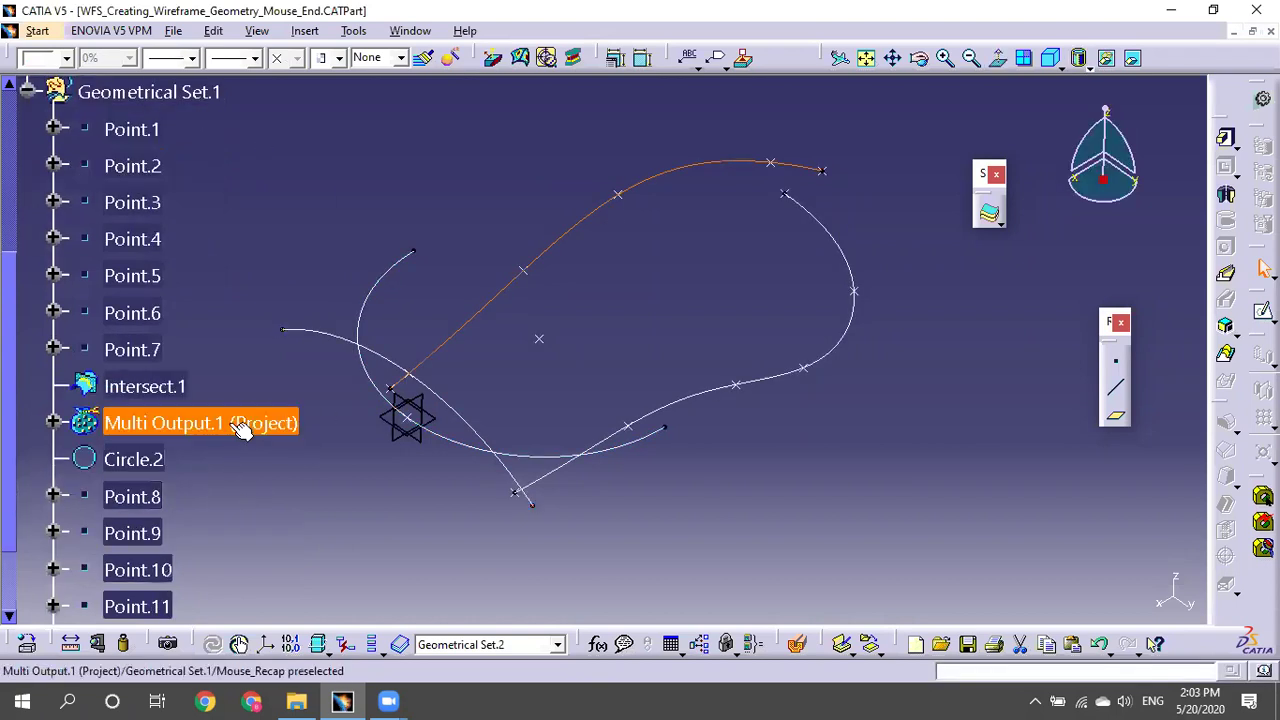
# - Try to relocate Circle.2 within the specification tree, dropping it onto Geometrical Set.1
pyautogui.click(133, 459)
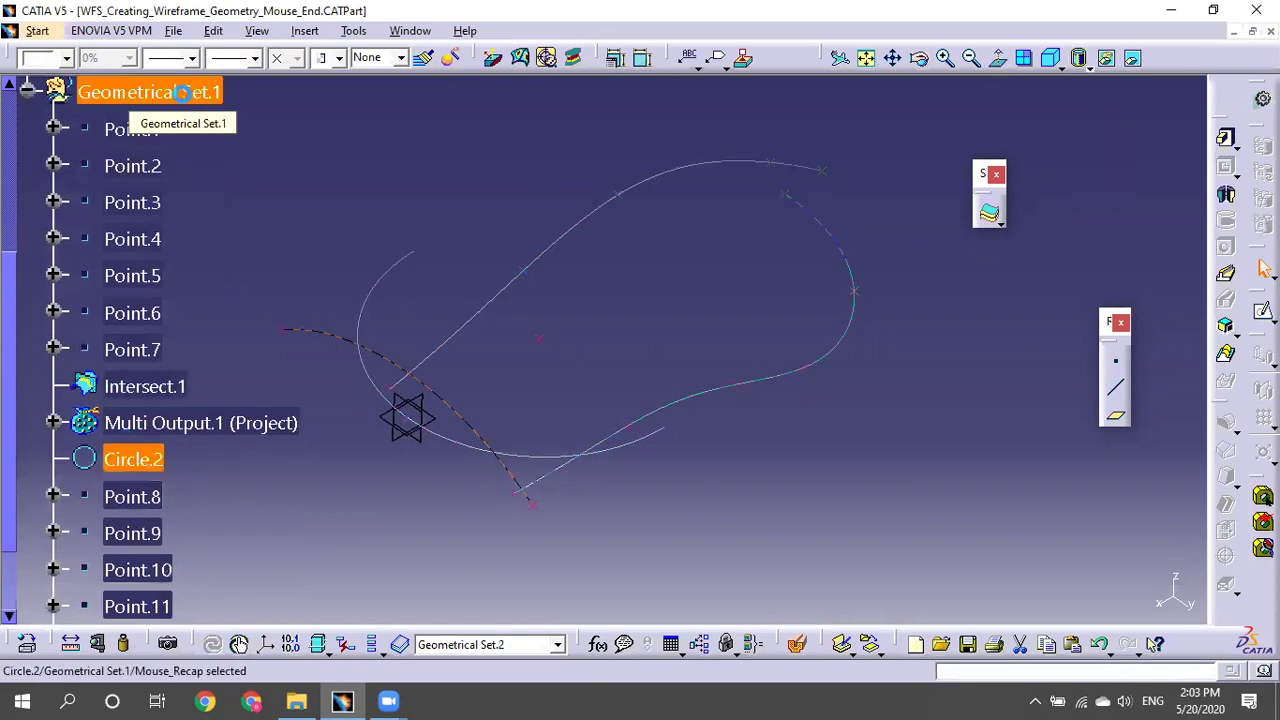
pyautogui.moveTo(185, 97); pyautogui.dragTo(185, 97)
pyautogui.scroll(3, 294, 253)
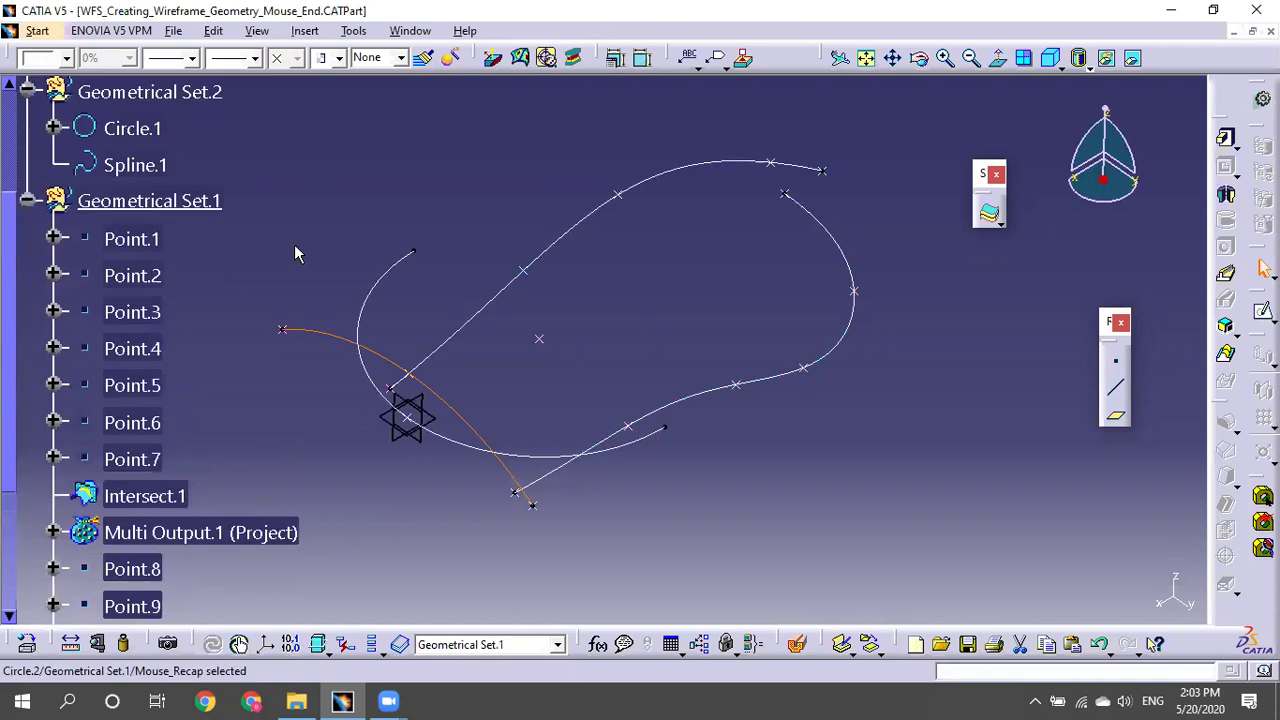
pyautogui.scroll(-3, 290, 438)
pyautogui.scroll(5, 274, 333)
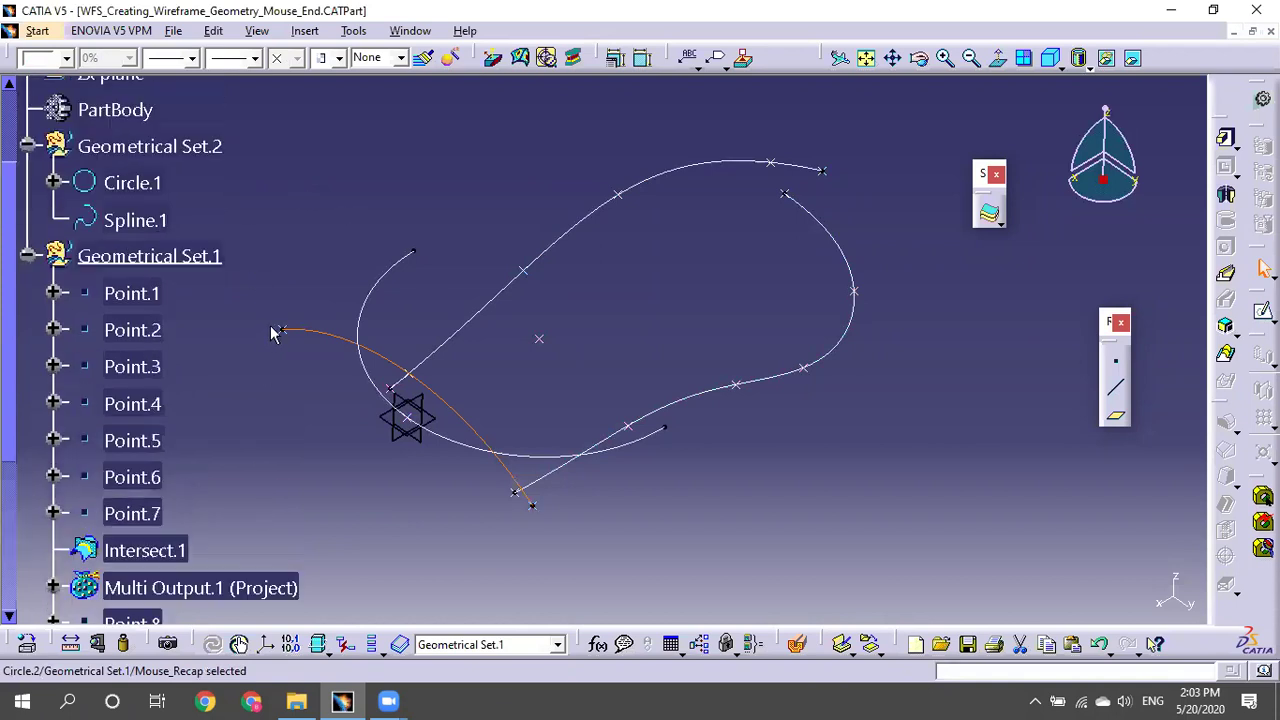
# - Change the geometrical set of Circle.2 to Geometrical Set.2, placing it at the last position
pyautogui.scroll(-7, 230, 440)
pyautogui.rightClick(138, 603)
pyautogui.moveTo(220, 591)
pyautogui.click(368, 524)
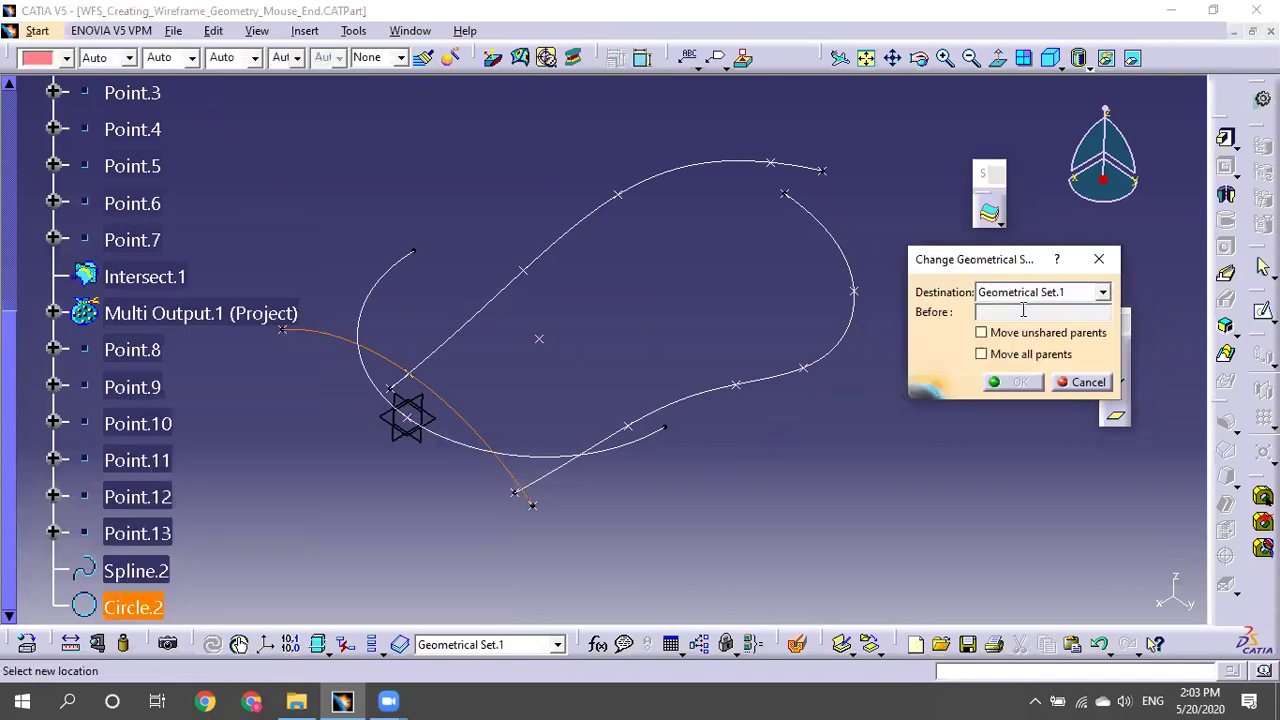
pyautogui.click(1020, 325)
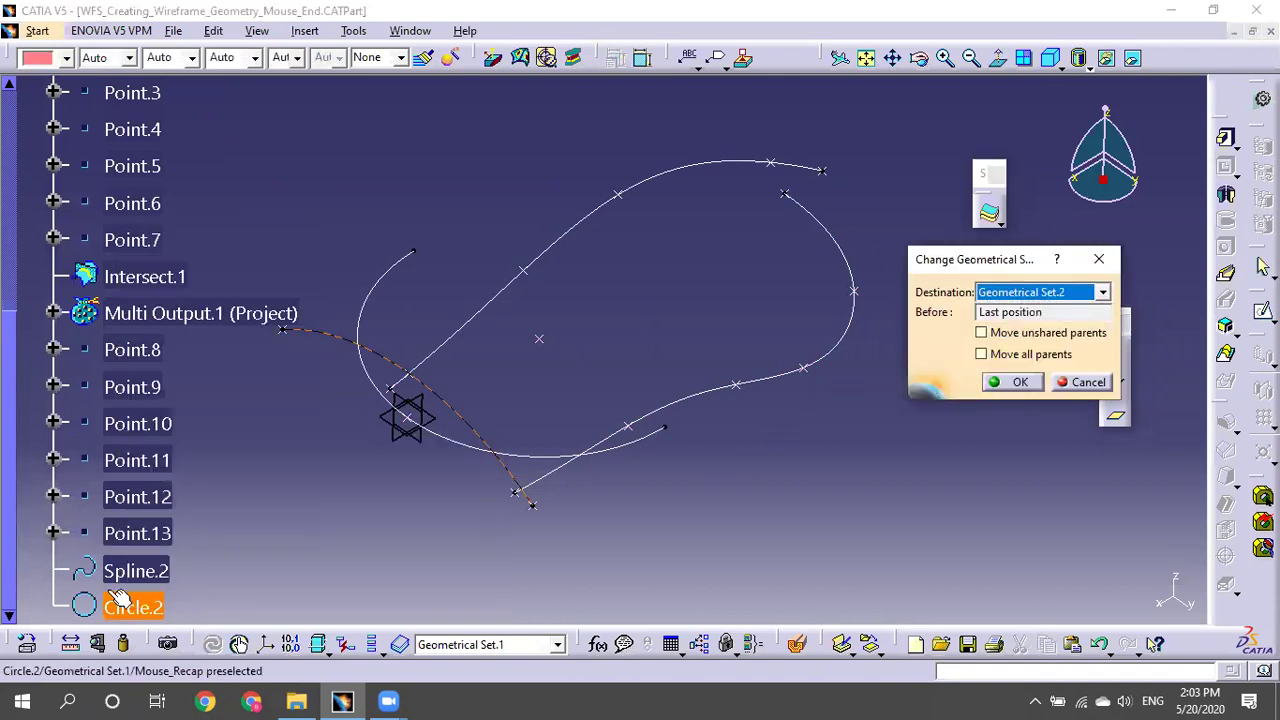
pyautogui.click(1013, 382)
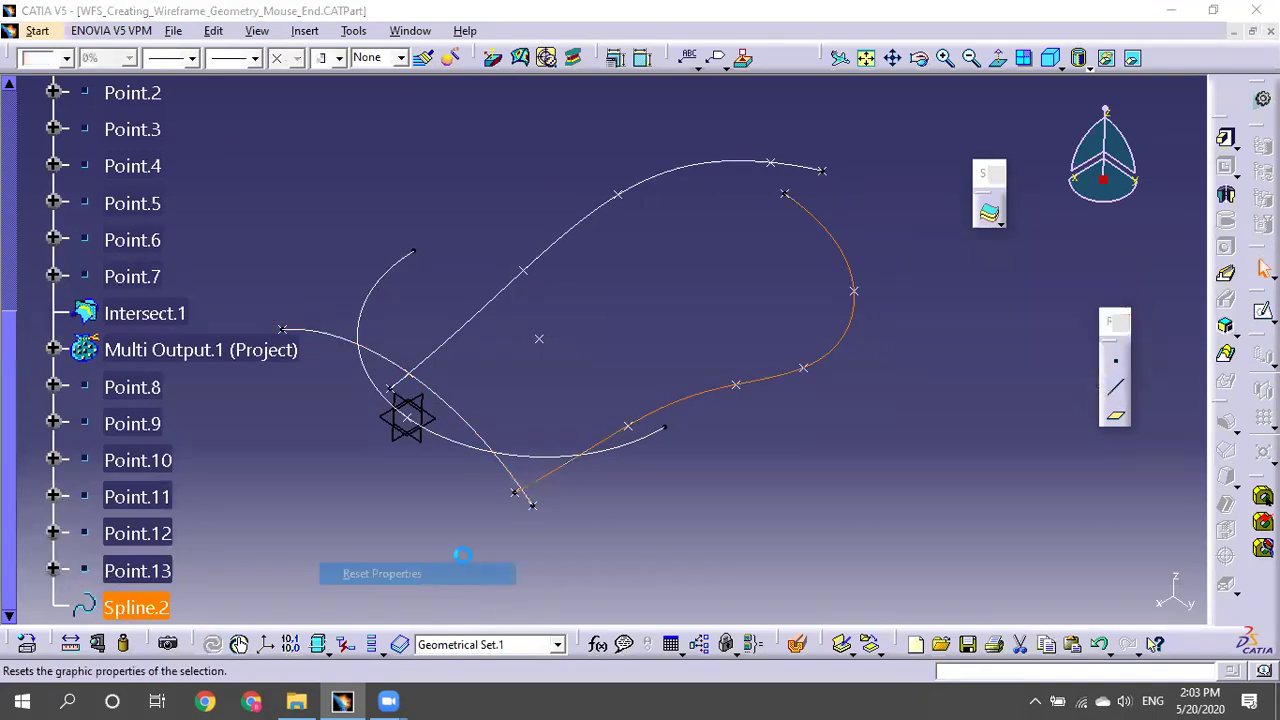
# - Change the geometrical set of Spline.2 to Geometrical Set.2 as well
pyautogui.click(643, 571)
pyautogui.rightClick(168, 605)
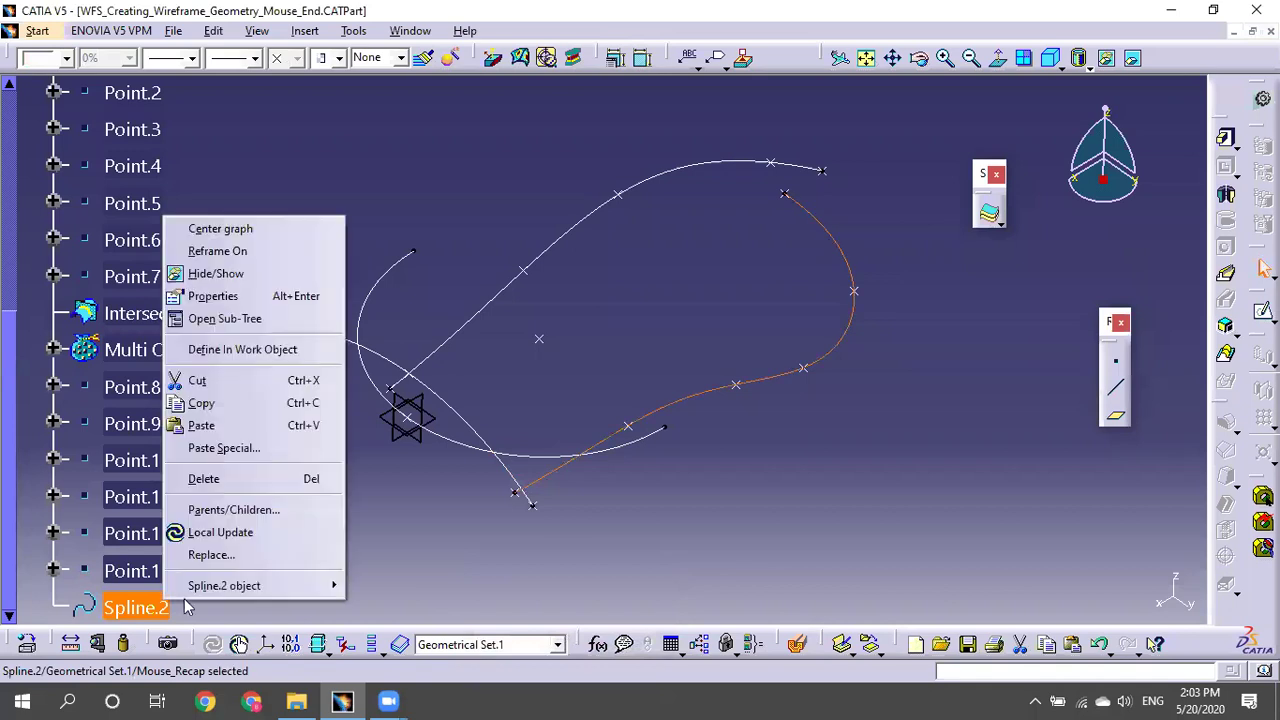
pyautogui.moveTo(224, 585)
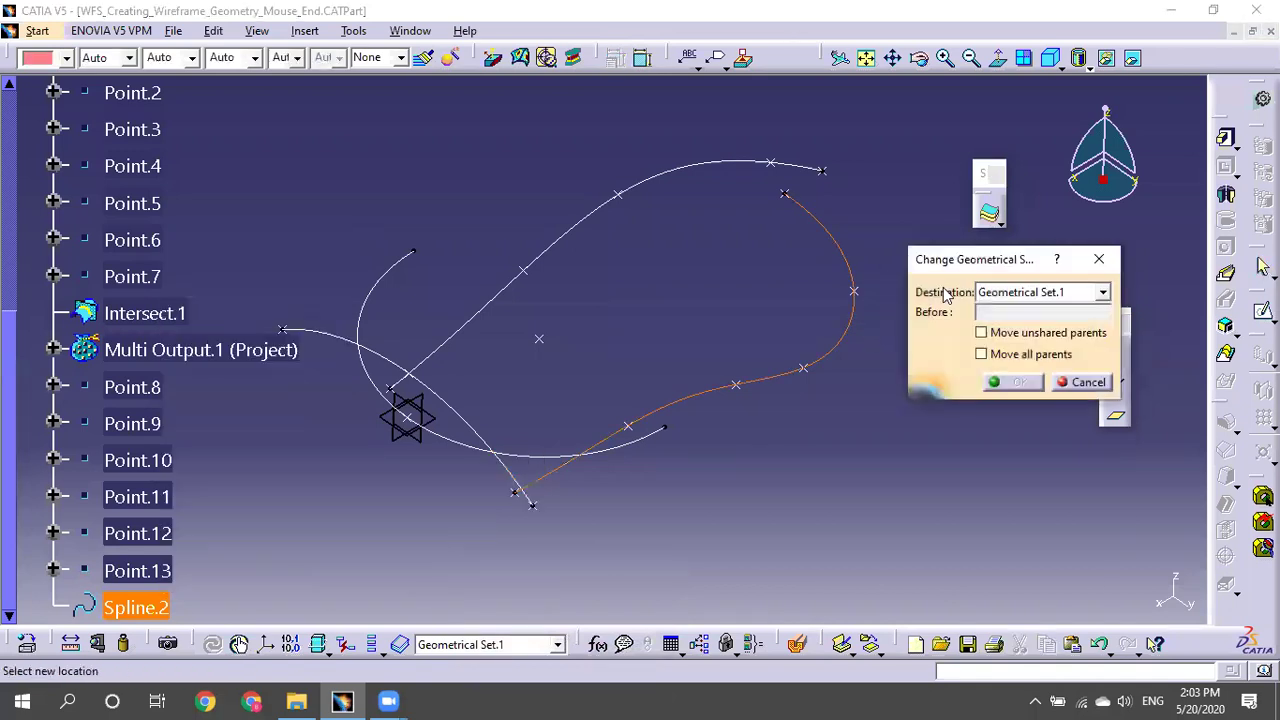
pyautogui.click(1007, 290)
pyautogui.click(1030, 326)
pyautogui.click(1012, 382)
# - Collapse Geometrical Set.1 in the tree and hide it so its construction points no longer show
pyautogui.scroll(-5, 217, 370)
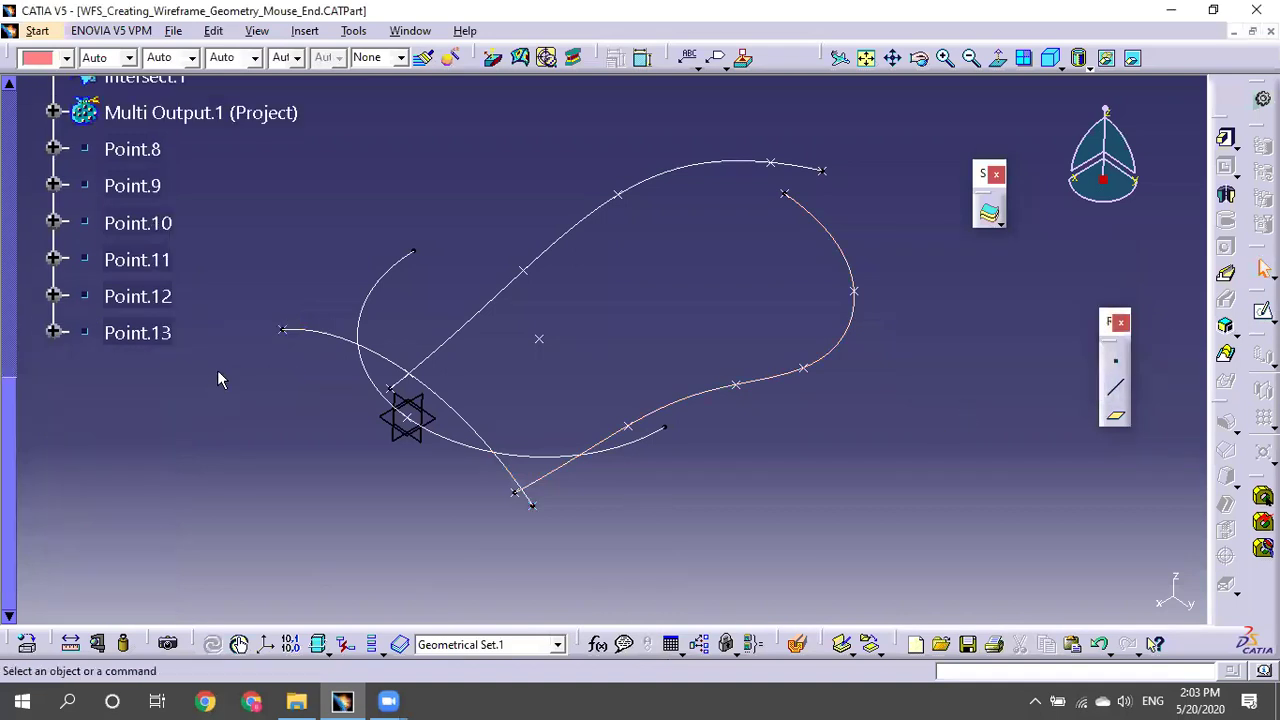
pyautogui.scroll(5, 217, 370)
pyautogui.click(26, 217)
pyautogui.scroll(2, 240, 271)
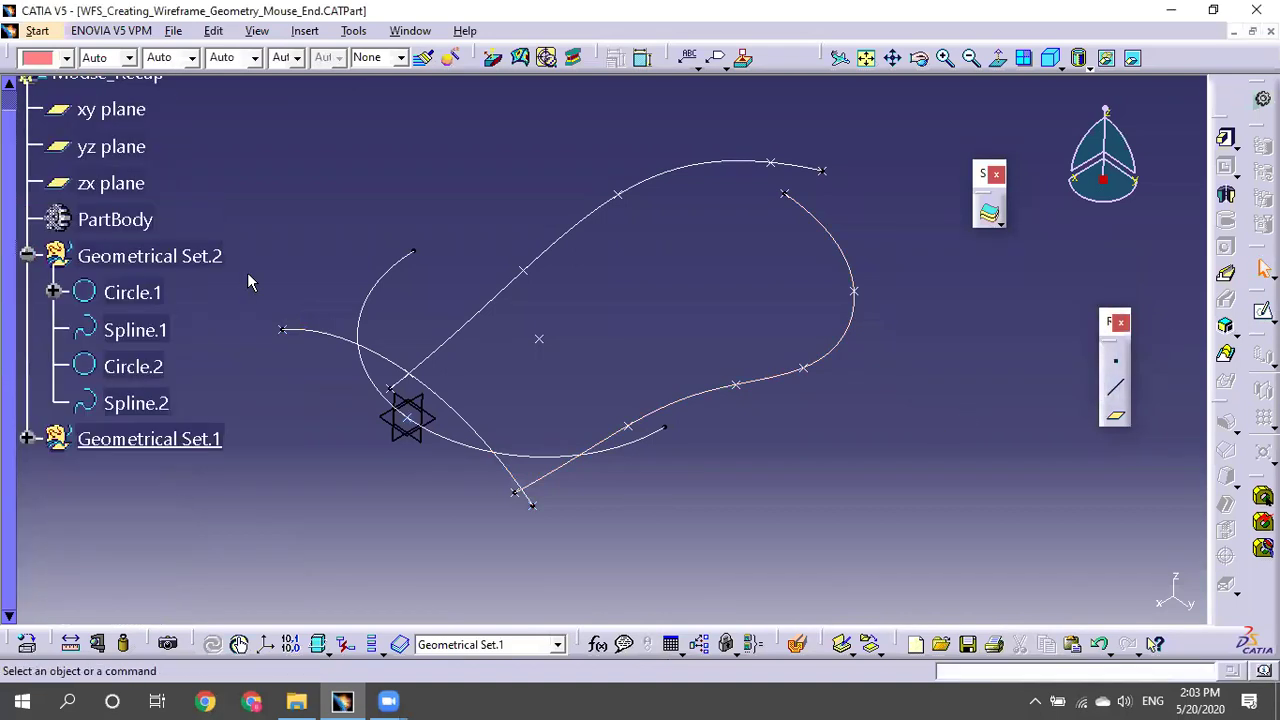
pyautogui.click(203, 252)
pyautogui.rightClick(203, 442)
pyautogui.click(292, 110)
# - Color the arc Circle.2 magenta
pyautogui.moveTo(698, 322)
pyautogui.mouseDown(button='middle')
pyautogui.moveTo(600, 191)
pyautogui.moveTo(686, 362)
pyautogui.moveTo(679, 335)
pyautogui.mouseUp(button='middle')
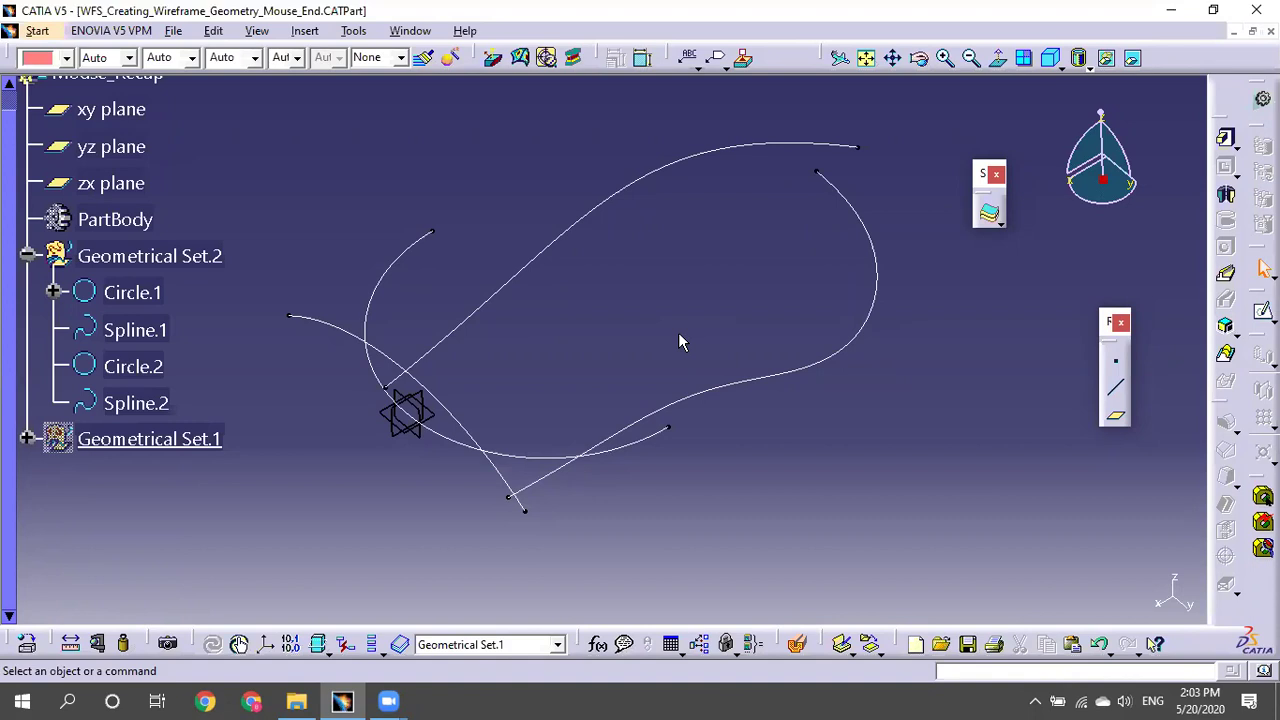
pyautogui.moveTo(540, 409); pyautogui.dragTo(455, 392, button='middle')
pyautogui.click(455, 392)
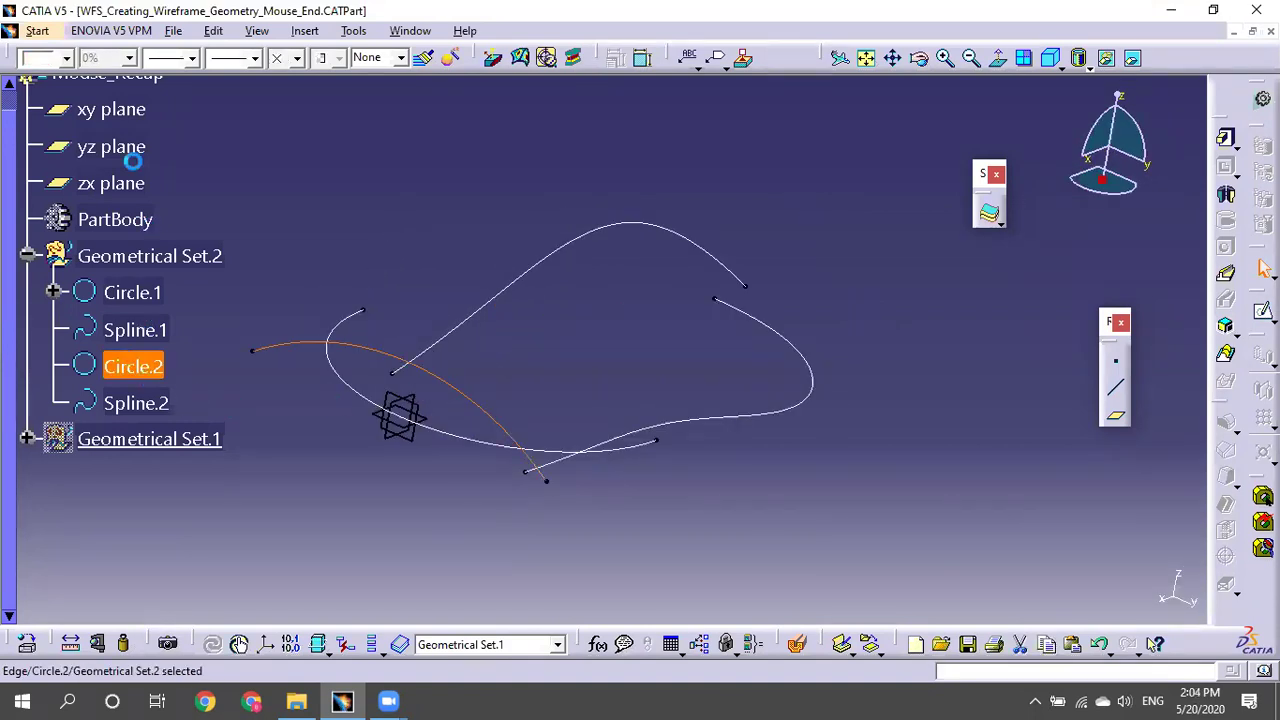
pyautogui.click(66, 58)
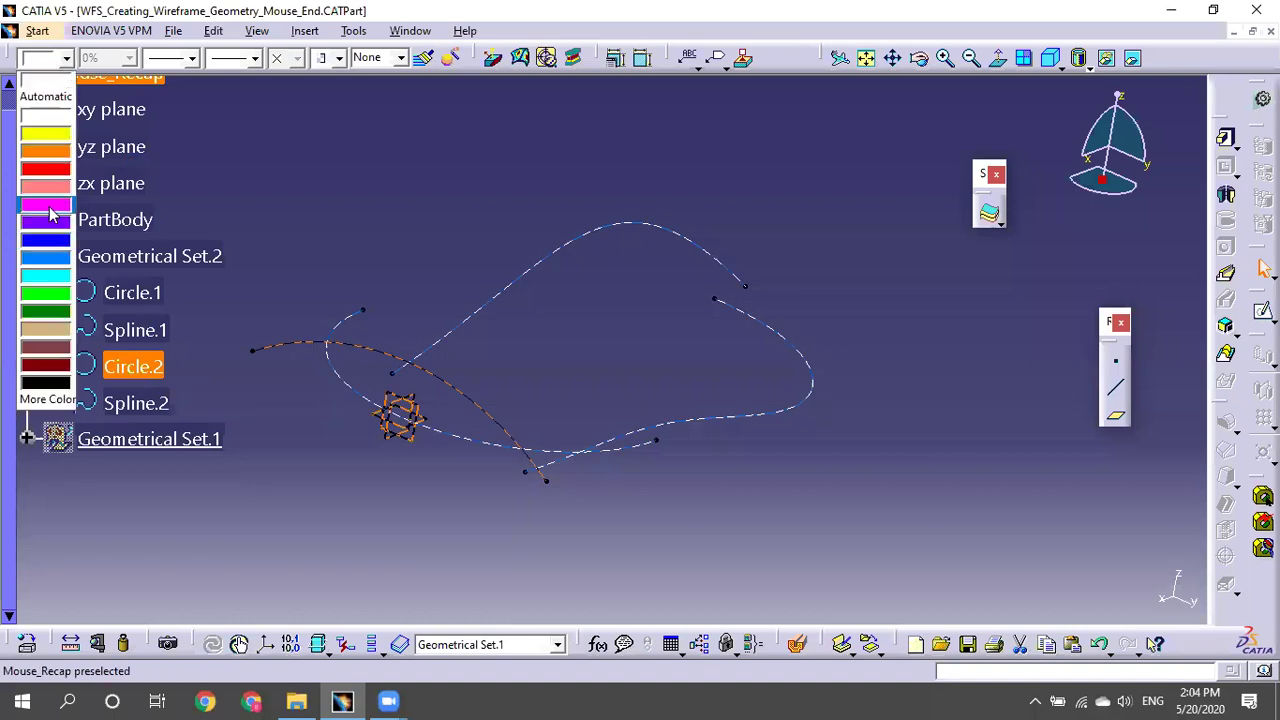
pyautogui.click(50, 217)
pyautogui.click(376, 218)
# - Color the upper curve Spline.1 yellow
pyautogui.click(514, 291)
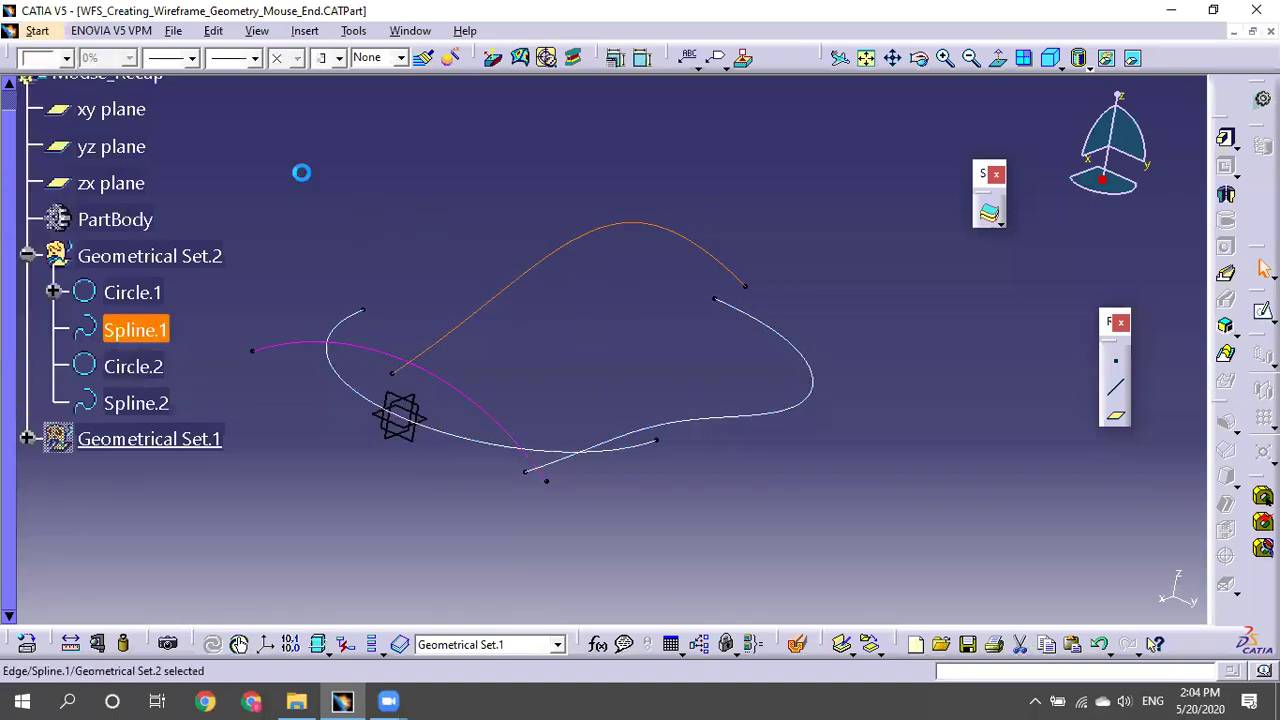
pyautogui.click(55, 58)
pyautogui.click(45, 128)
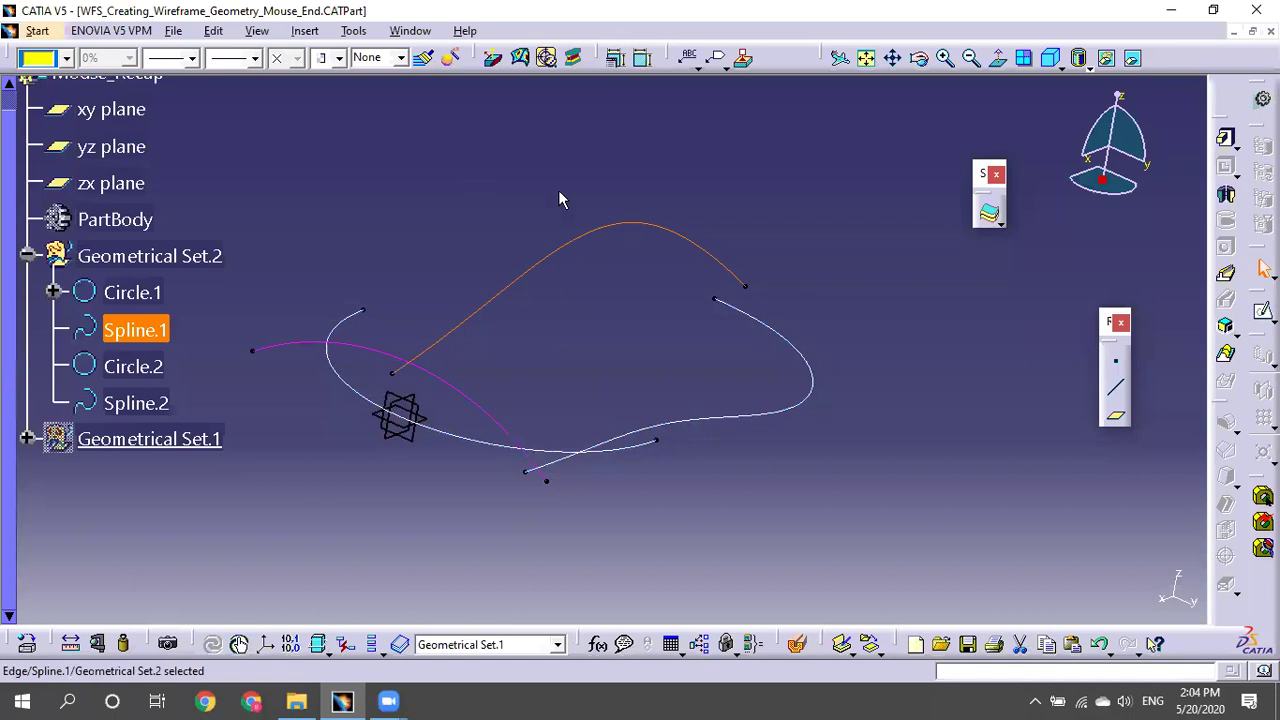
pyautogui.click(650, 377)
pyautogui.moveTo(650, 377); pyautogui.dragTo(624, 345, button='middle')
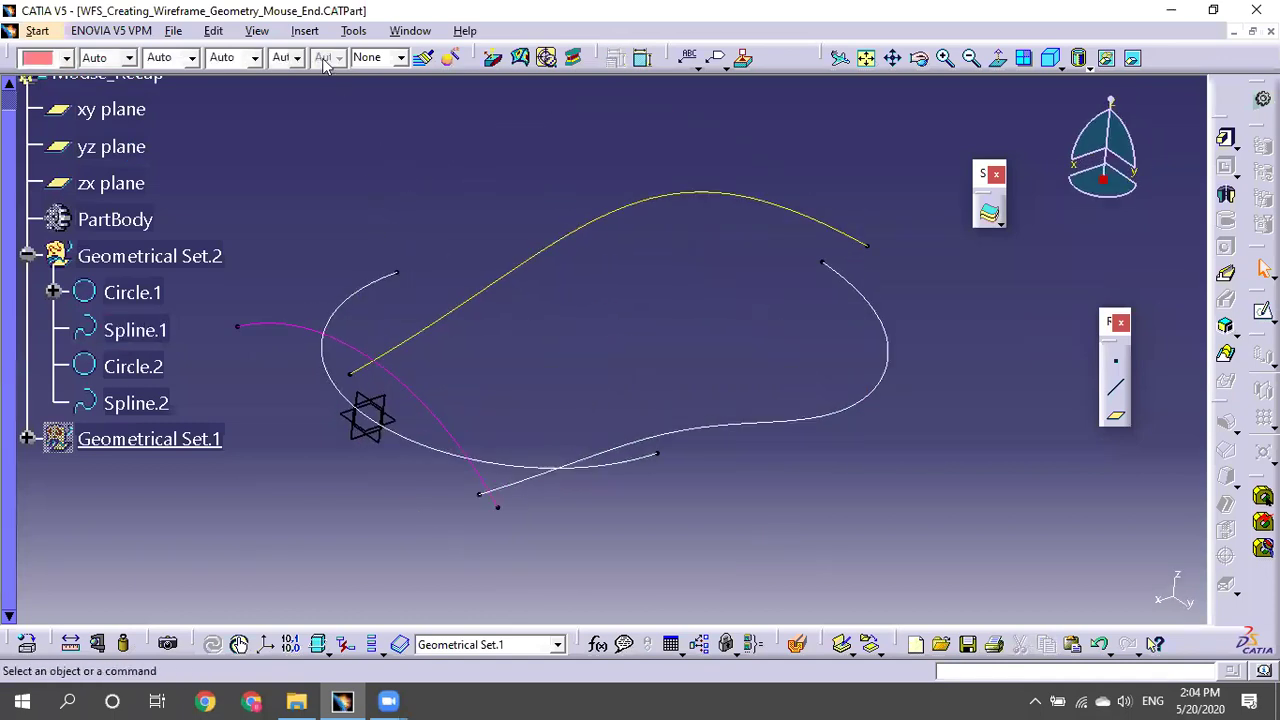
# - Insert a new geometrical set named "Surface" under Mouse_Recap
pyautogui.click(304, 31)
pyautogui.click(345, 119)
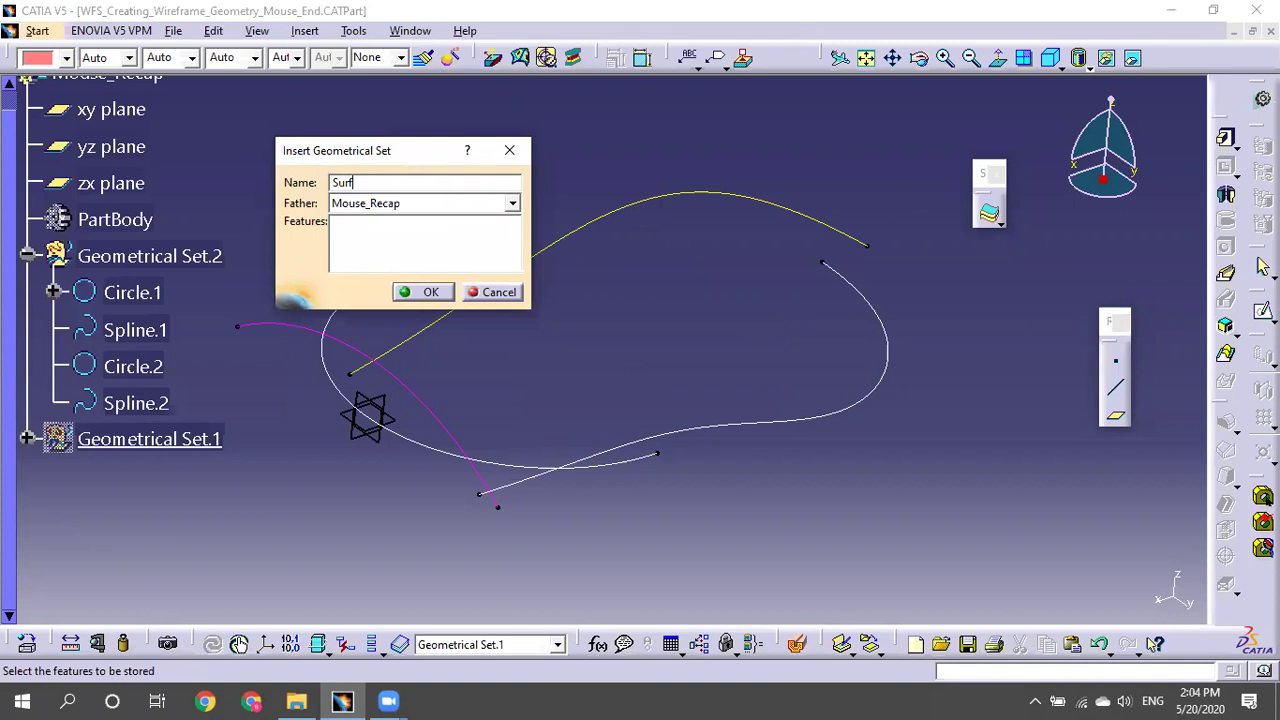
pyautogui.write('Surface')
pyautogui.press('Return')
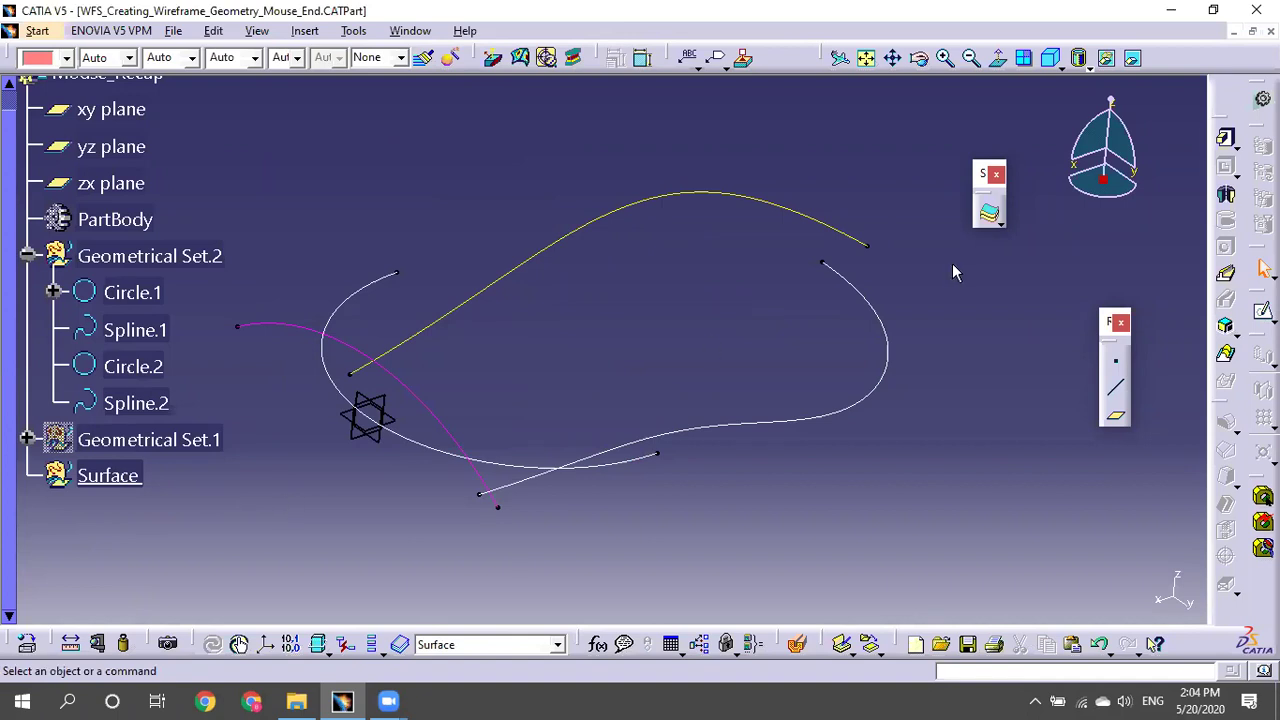
# - Switch to the Generative Shape Design workbench
pyautogui.click(37, 31)
pyautogui.moveTo(75, 100)
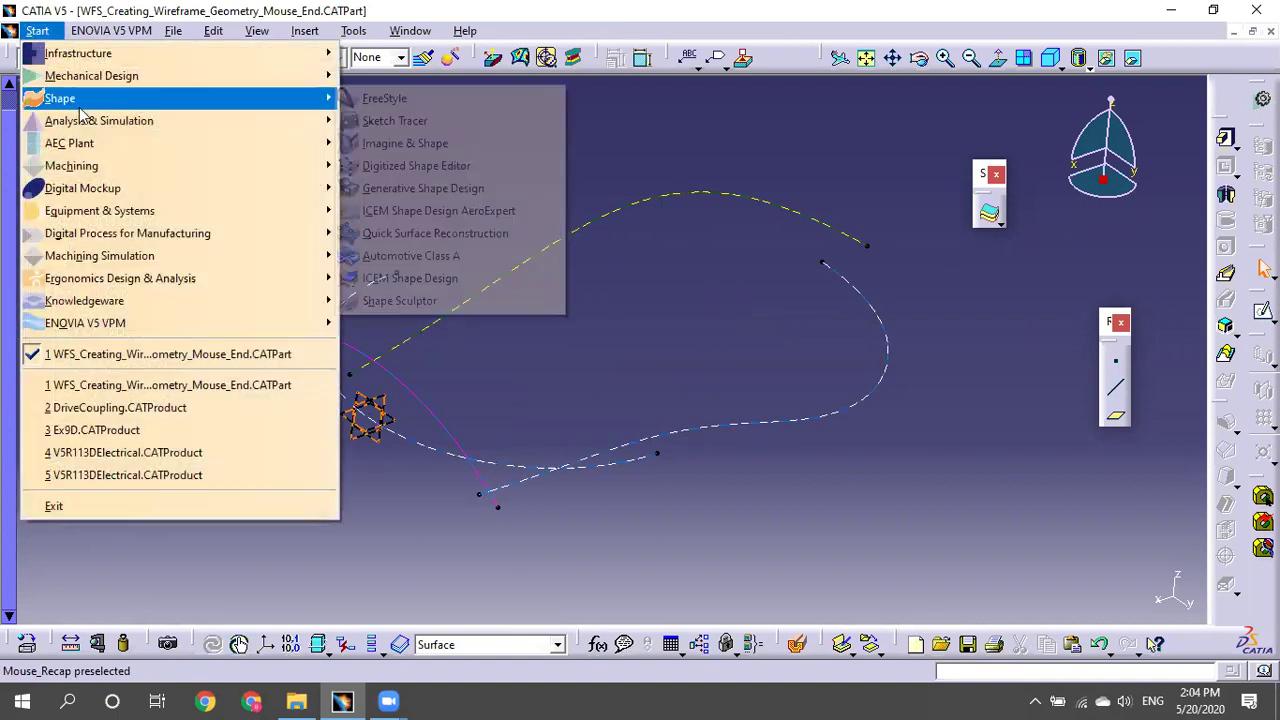
pyautogui.click(418, 188)
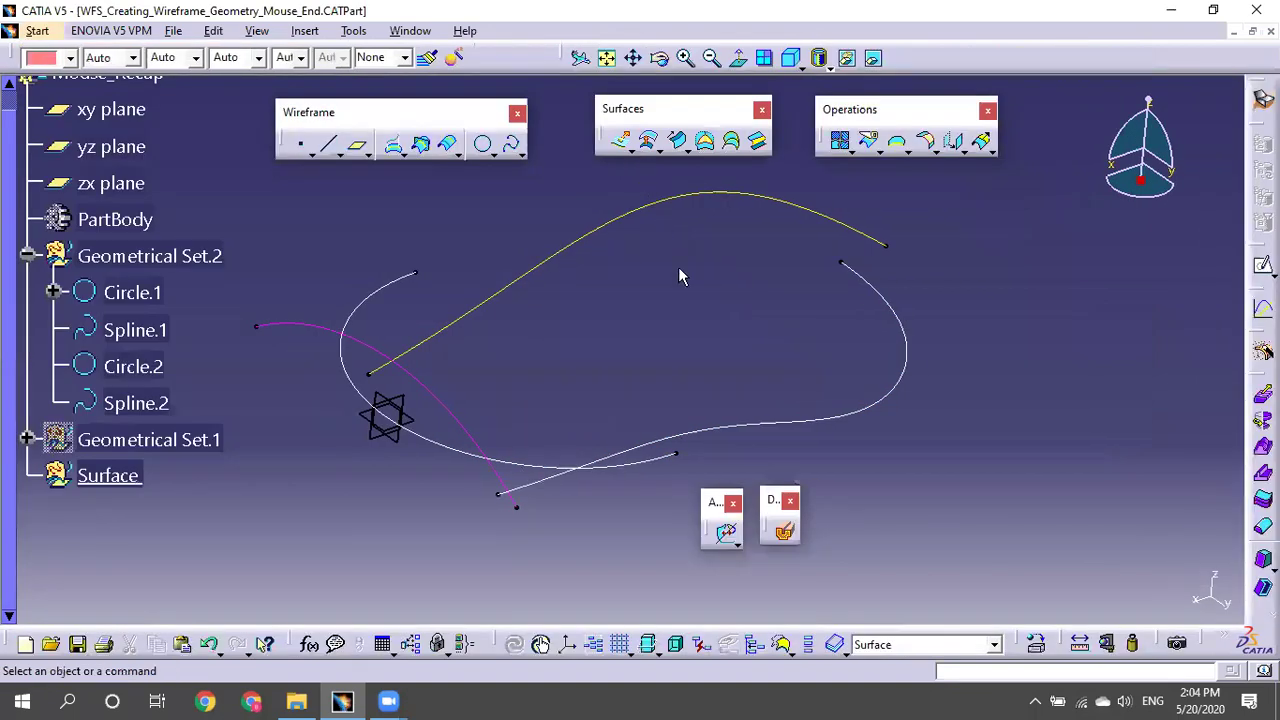
# - Create an explicit swept surface with reference surface, using Circle.2 as the profile and Spline.1 as the guide curve
pyautogui.click(677, 142)
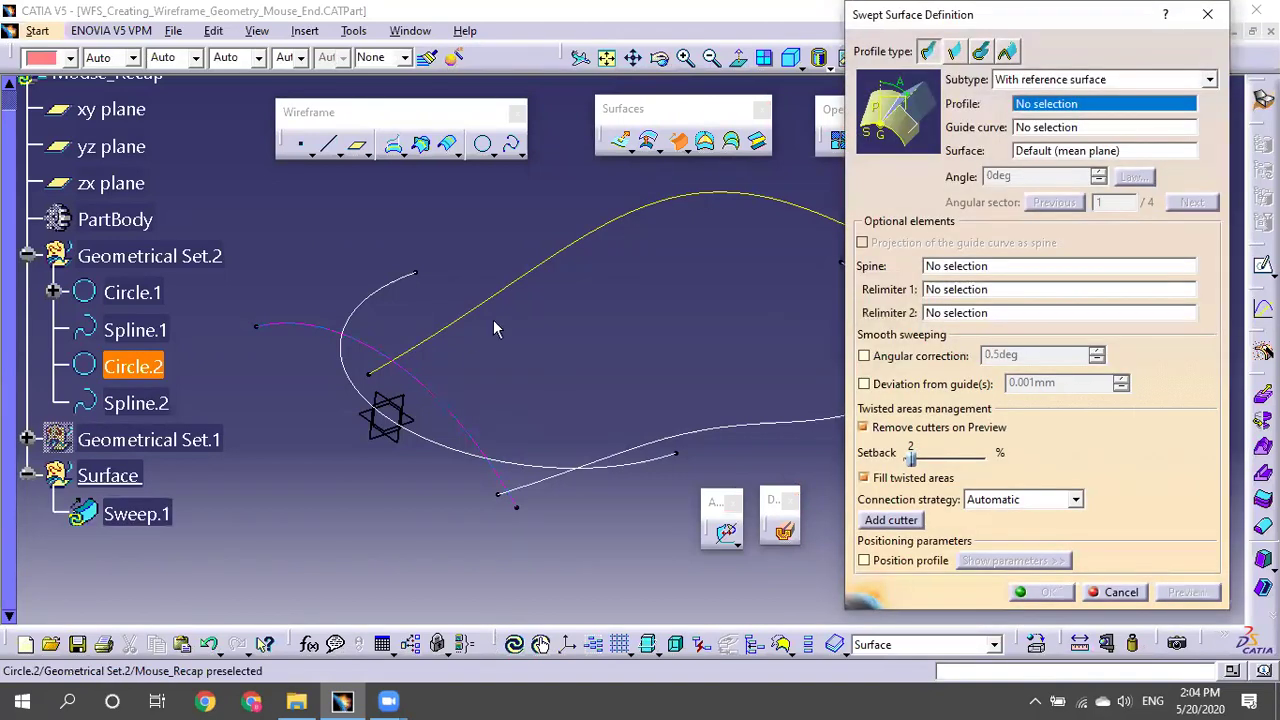
pyautogui.click(493, 328)
pyautogui.click(523, 288)
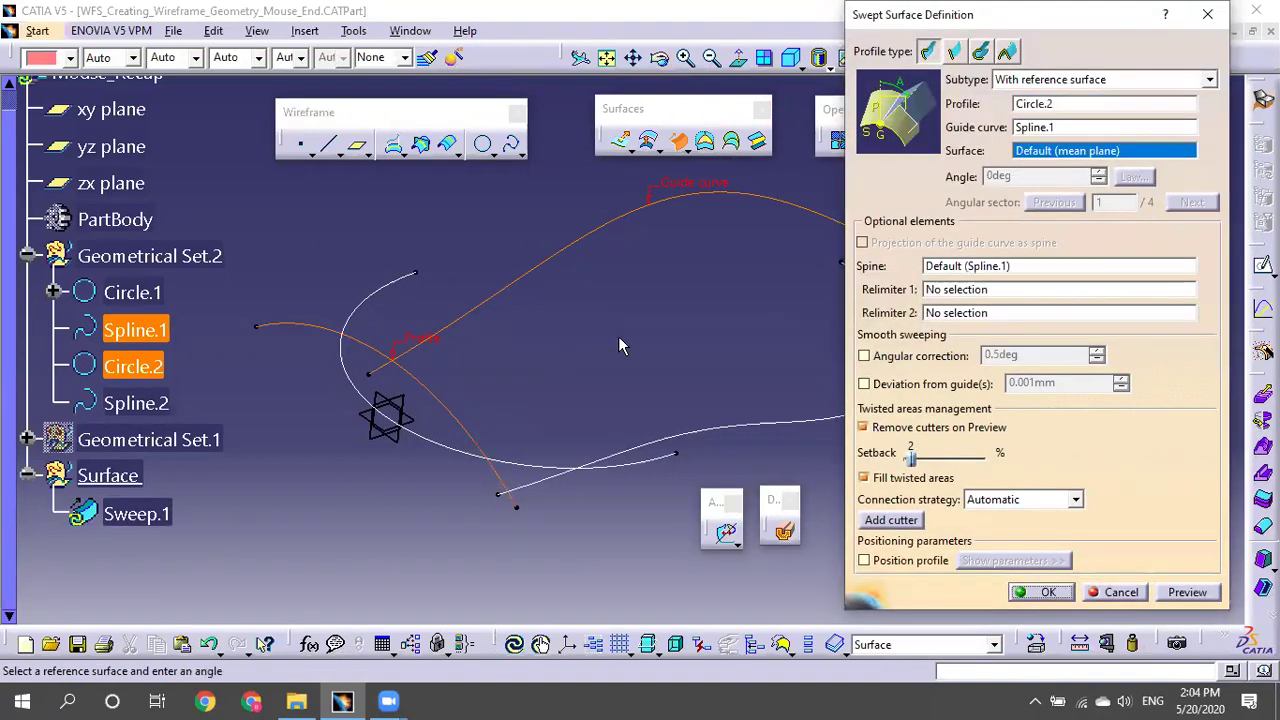
pyautogui.click(1047, 592)
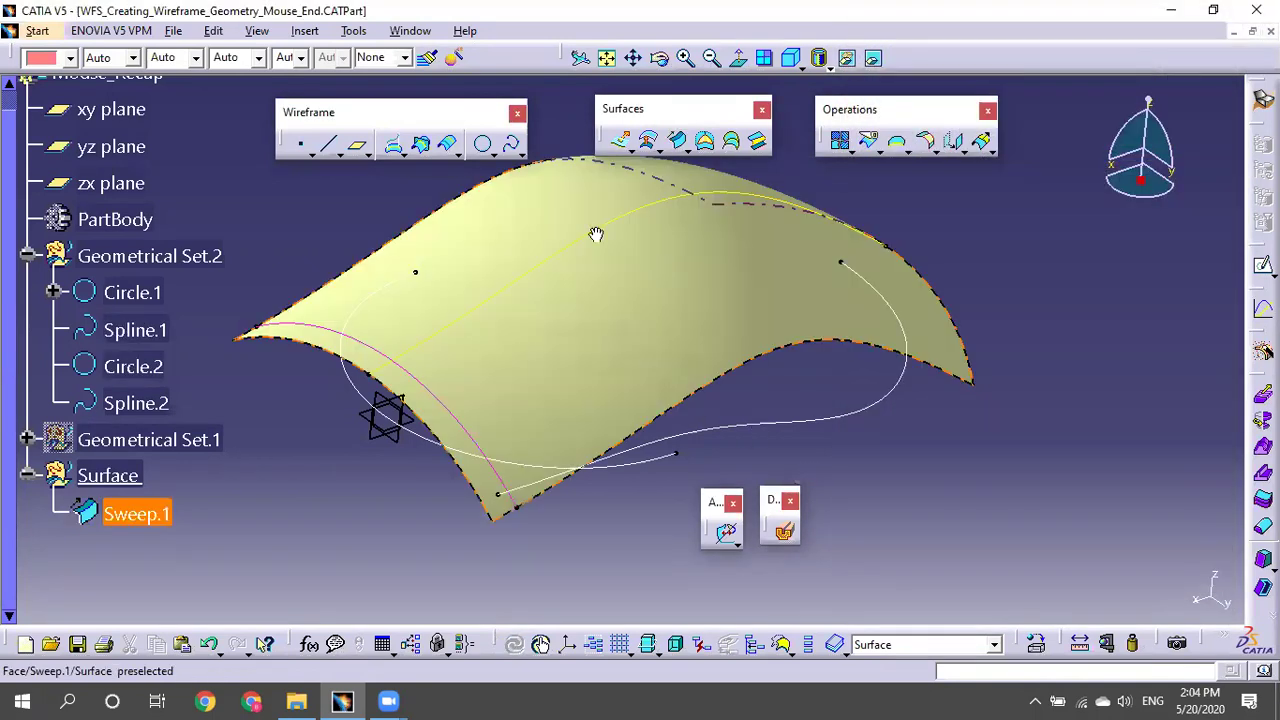
pyautogui.moveTo(596, 234); pyautogui.dragTo(620, 440, button='middle')
pyautogui.moveTo(450, 403); pyautogui.dragTo(238, 500, button='middle')
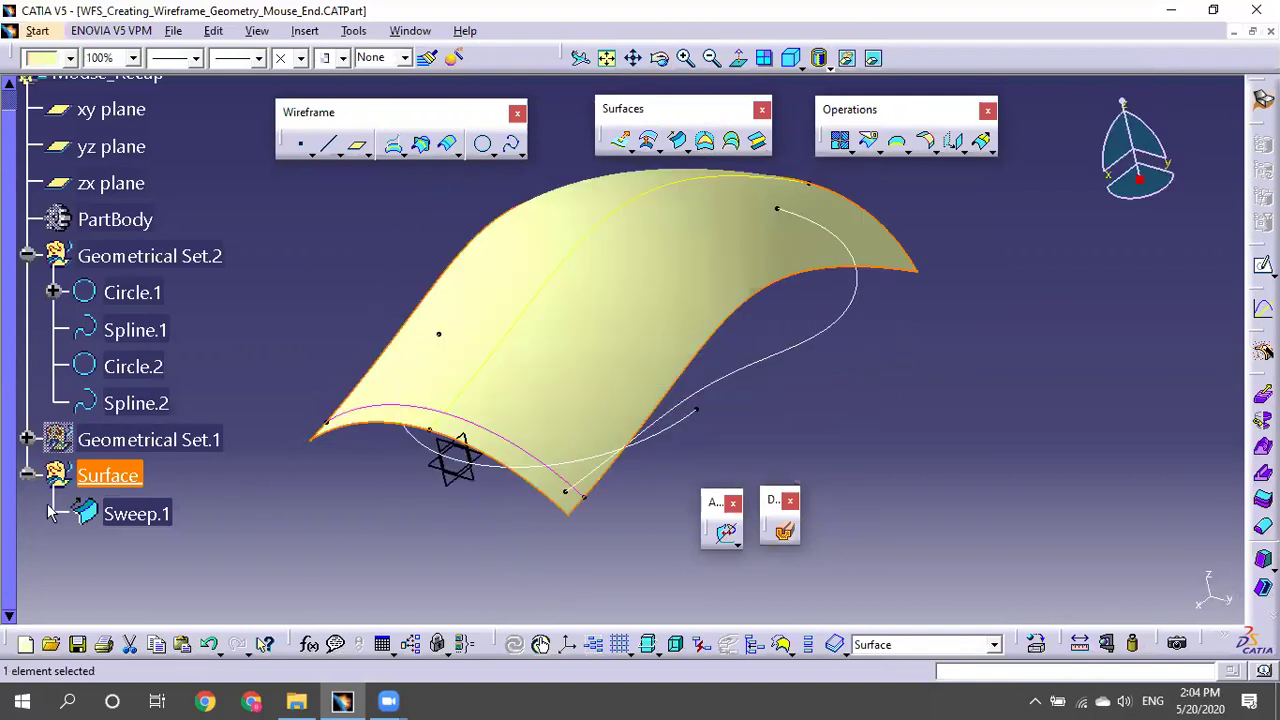
# - Color the swept surface Sweep.1 salmon pink
pyautogui.click(160, 517)
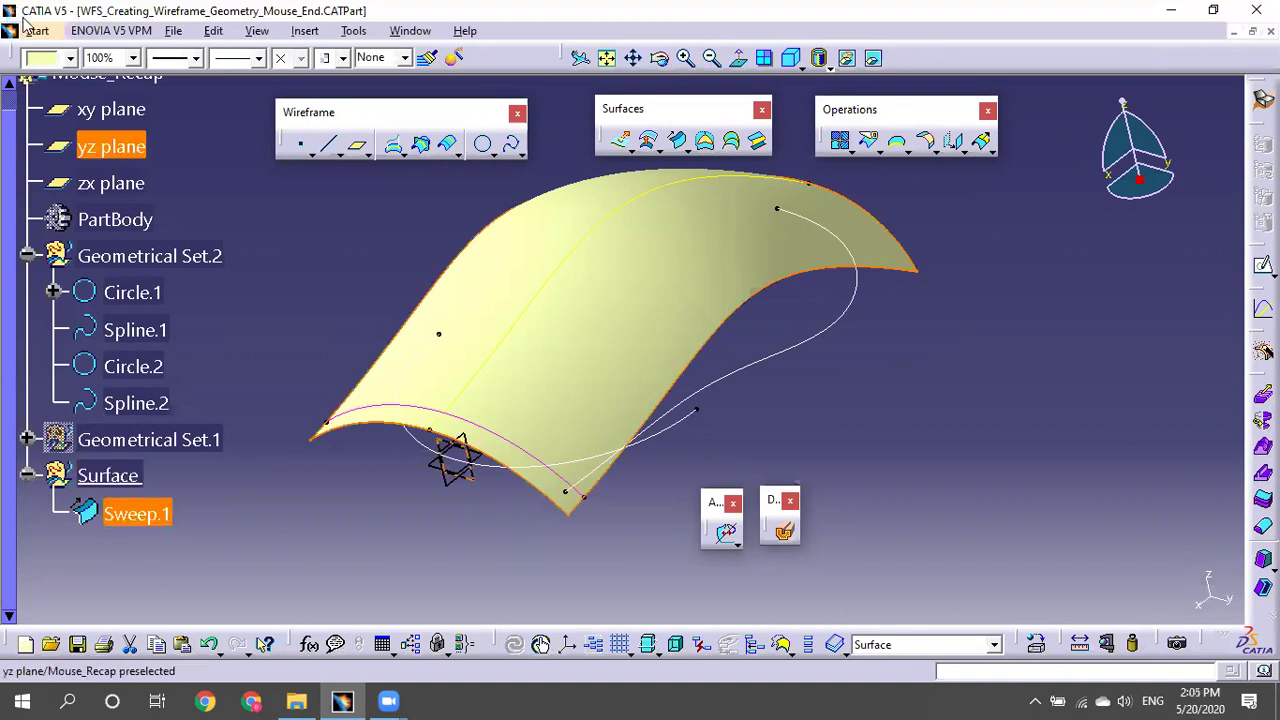
pyautogui.click(66, 58)
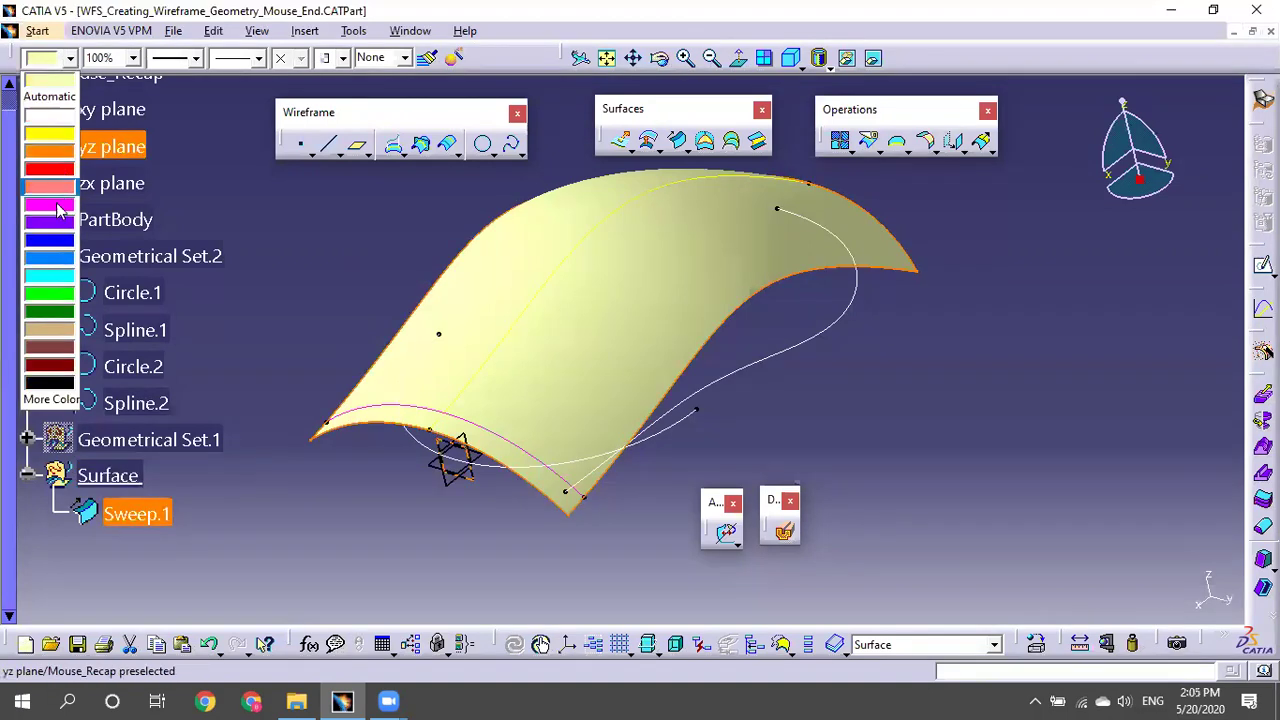
pyautogui.click(60, 193)
pyautogui.click(717, 391)
pyautogui.moveTo(717, 391); pyautogui.dragTo(750, 417, button='middle')
pyautogui.moveTo(961, 435); pyautogui.dragTo(941, 434, button='middle')
pyautogui.moveTo(699, 447); pyautogui.dragTo(313, 481, button='middle')
pyautogui.click(394, 439)
pyautogui.doubleClick(121, 292)
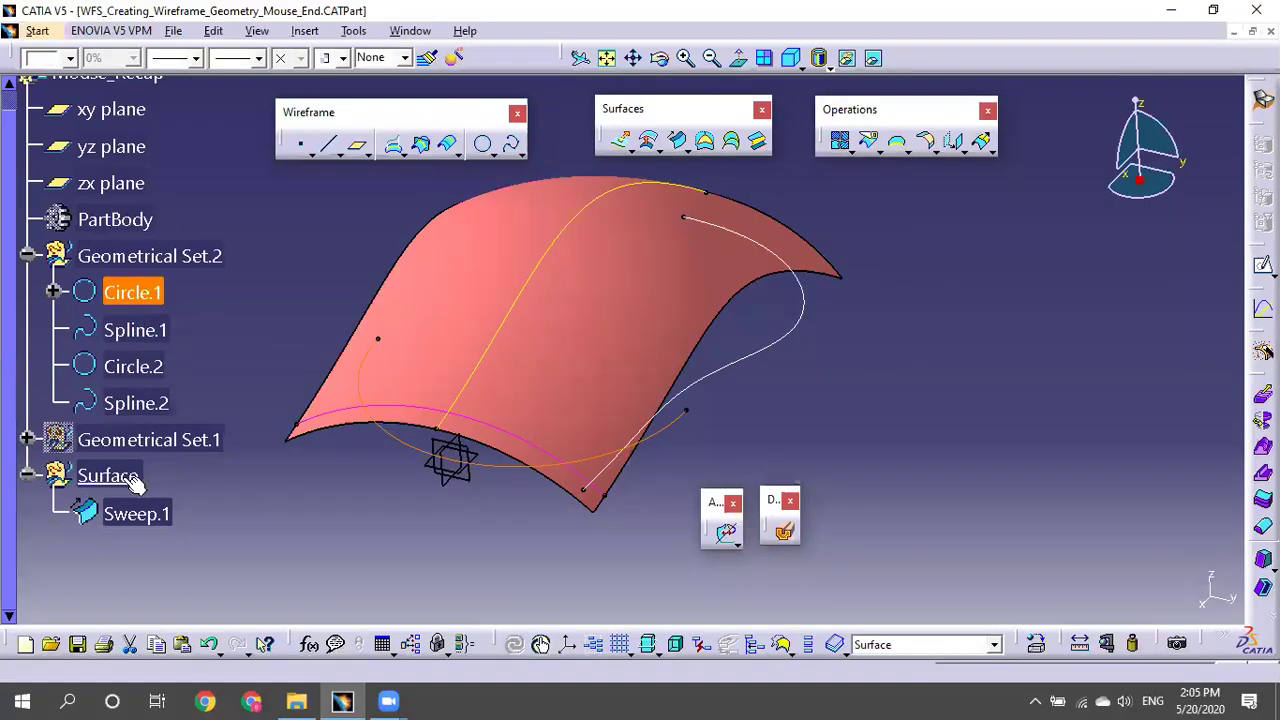
pyautogui.click(271, 460)
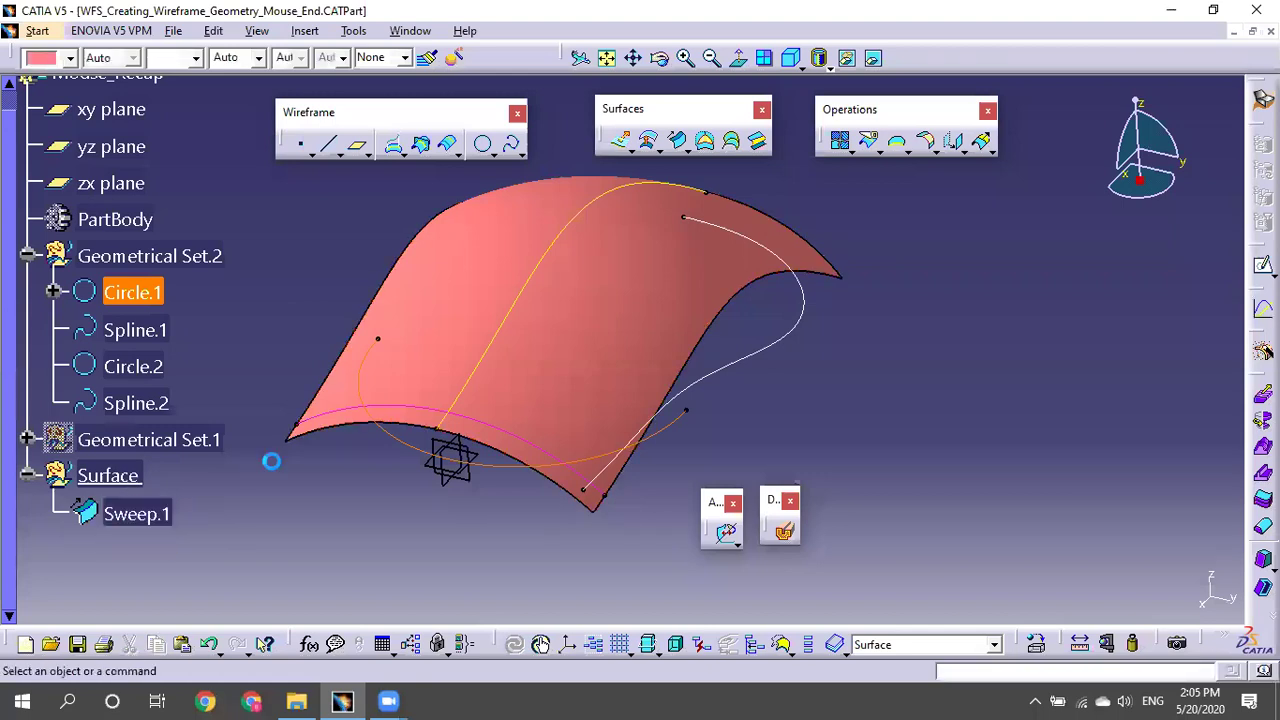
# - Insert a new unnamed geometrical set with PartBody as its father
pyautogui.click(305, 31)
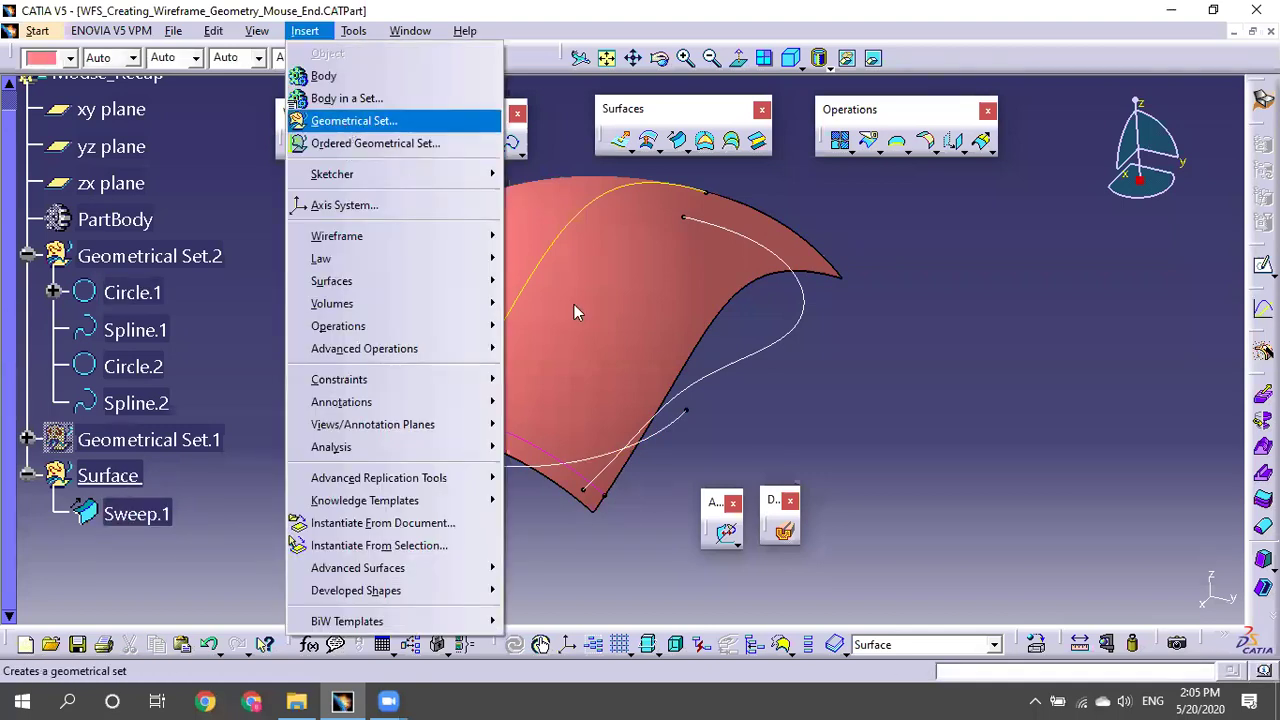
pyautogui.click(354, 120)
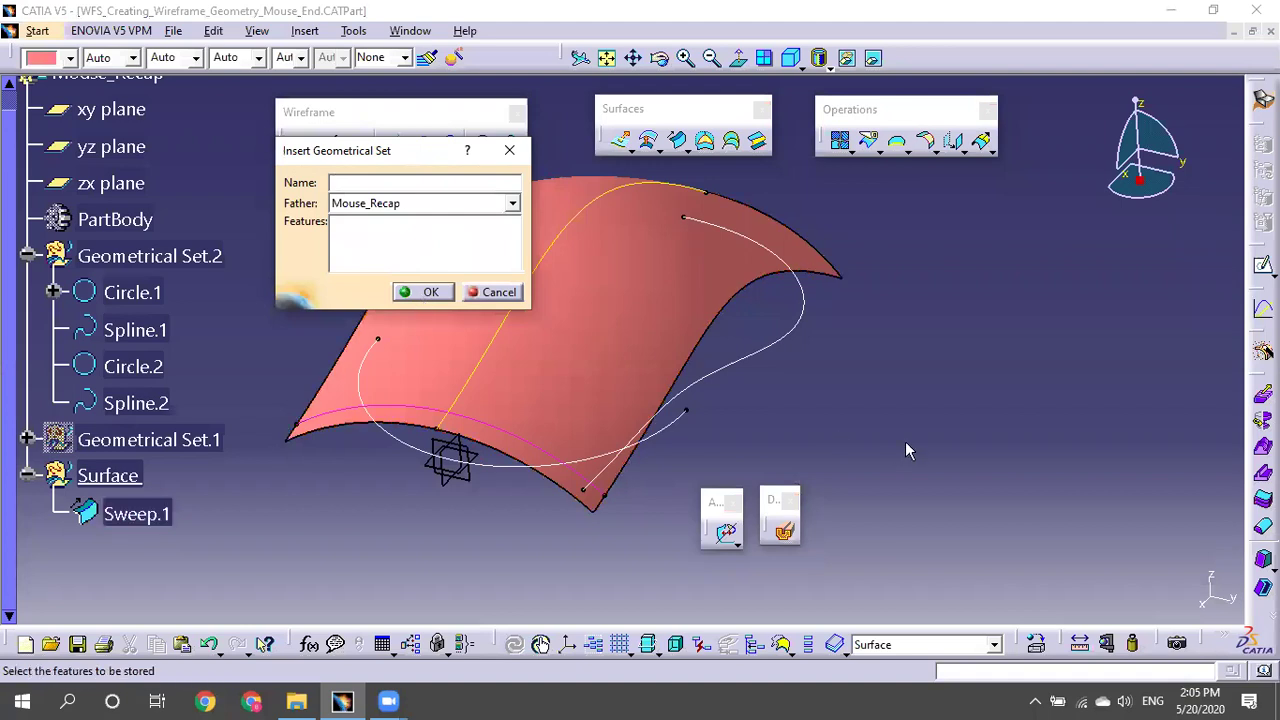
pyautogui.click(463, 203)
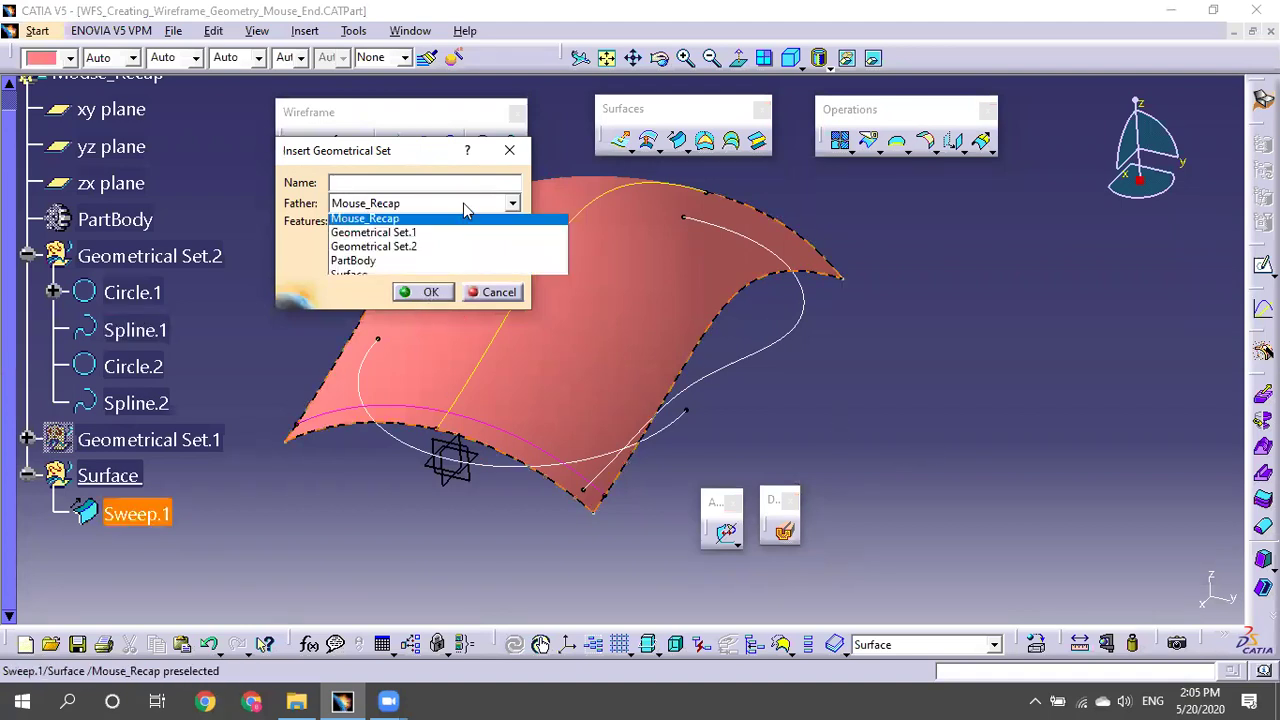
pyautogui.click(425, 297)
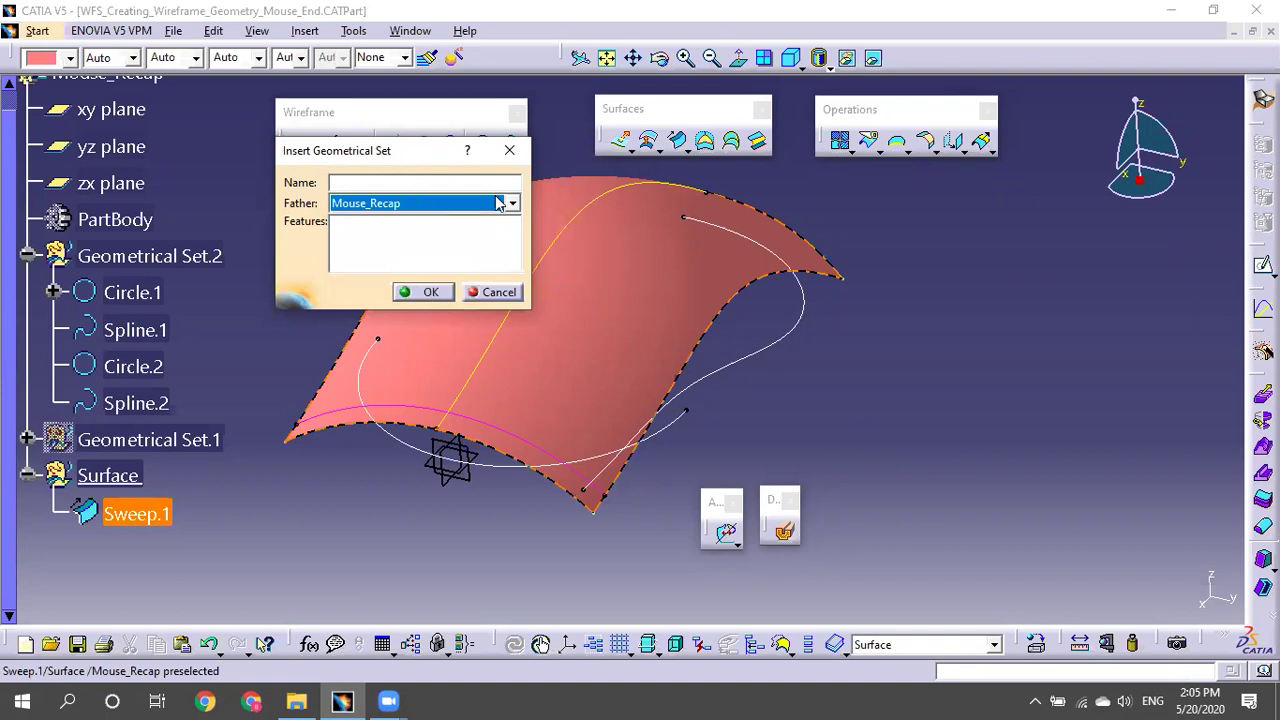
pyautogui.click(498, 203)
pyautogui.click(412, 262)
pyautogui.click(418, 290)
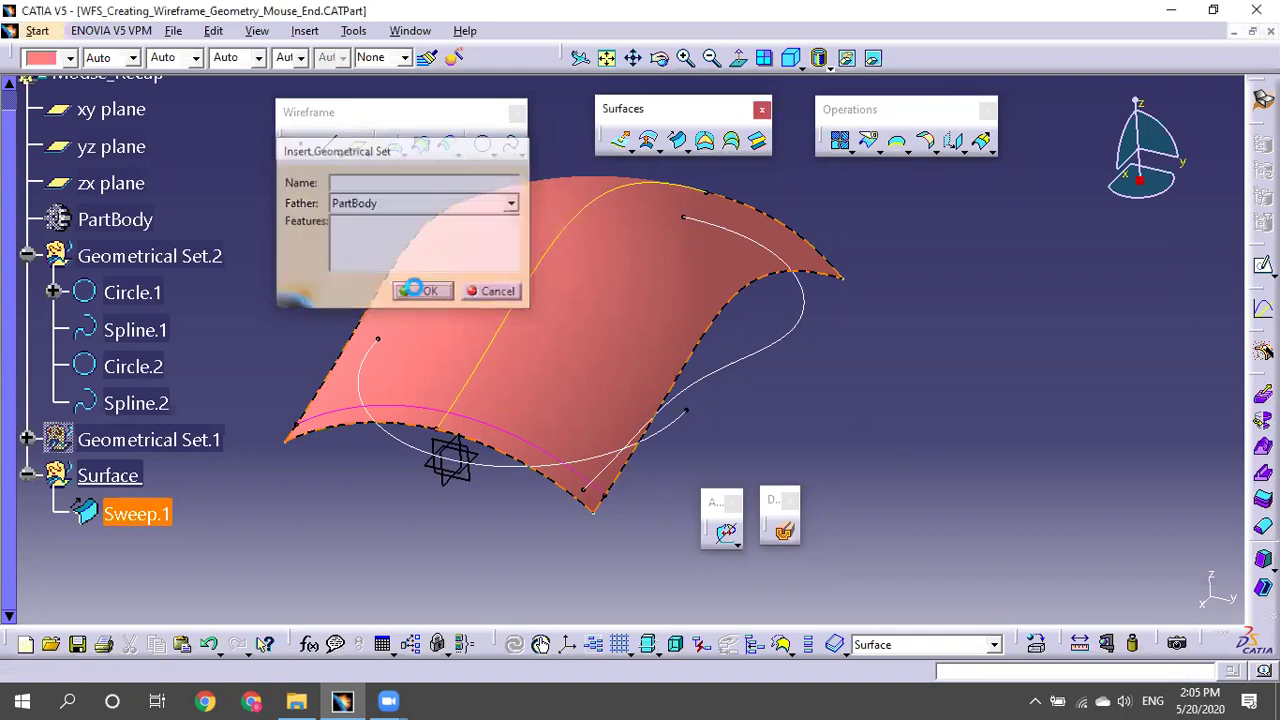
# - Insert another unnamed geometrical set with Mouse_Recap as its father
pyautogui.scroll(3, 279, 336)
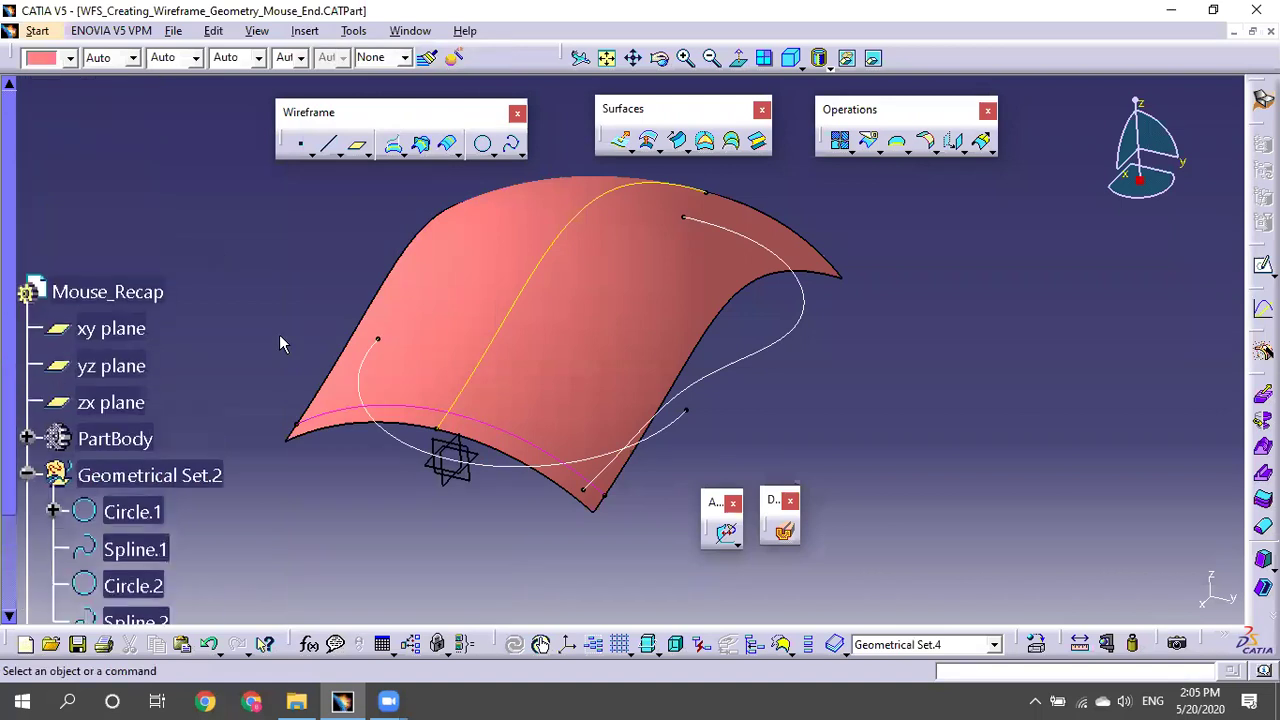
pyautogui.scroll(-1, 234, 114)
pyautogui.click(305, 30)
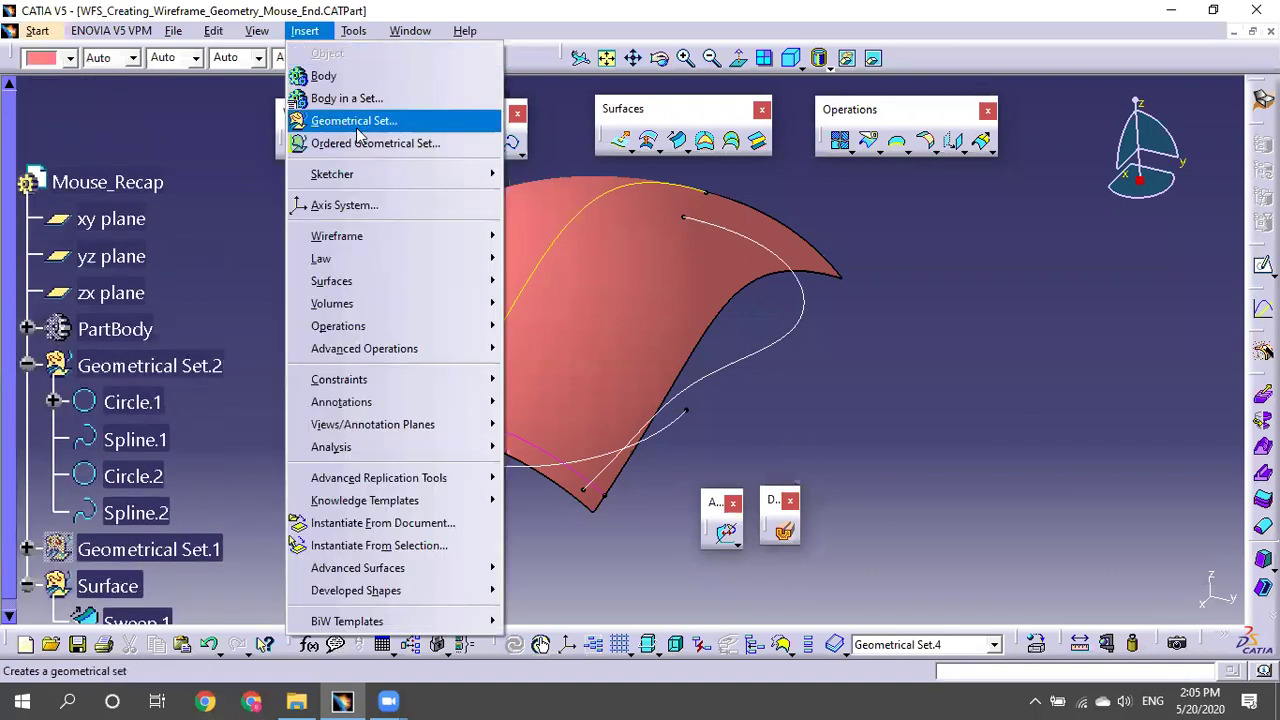
pyautogui.scroll(-1, 265, 338)
pyautogui.click(451, 205)
pyautogui.scroll(1, 124, 309)
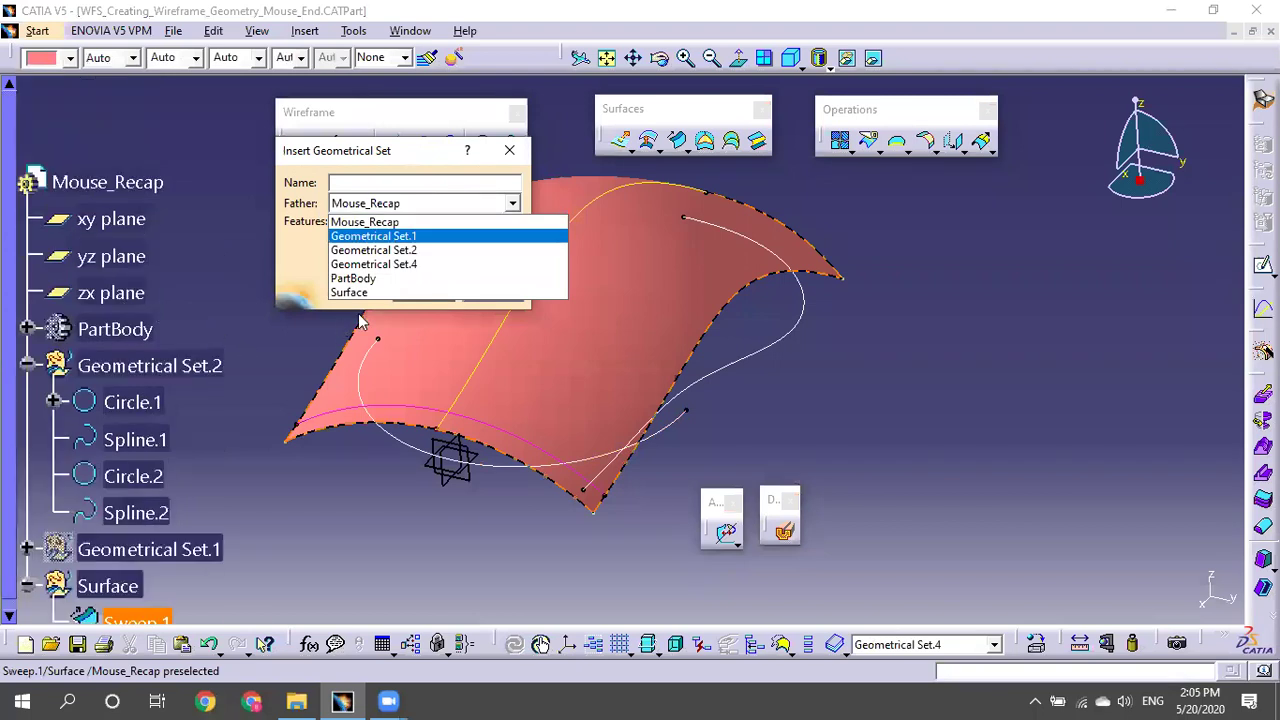
pyautogui.click(383, 222)
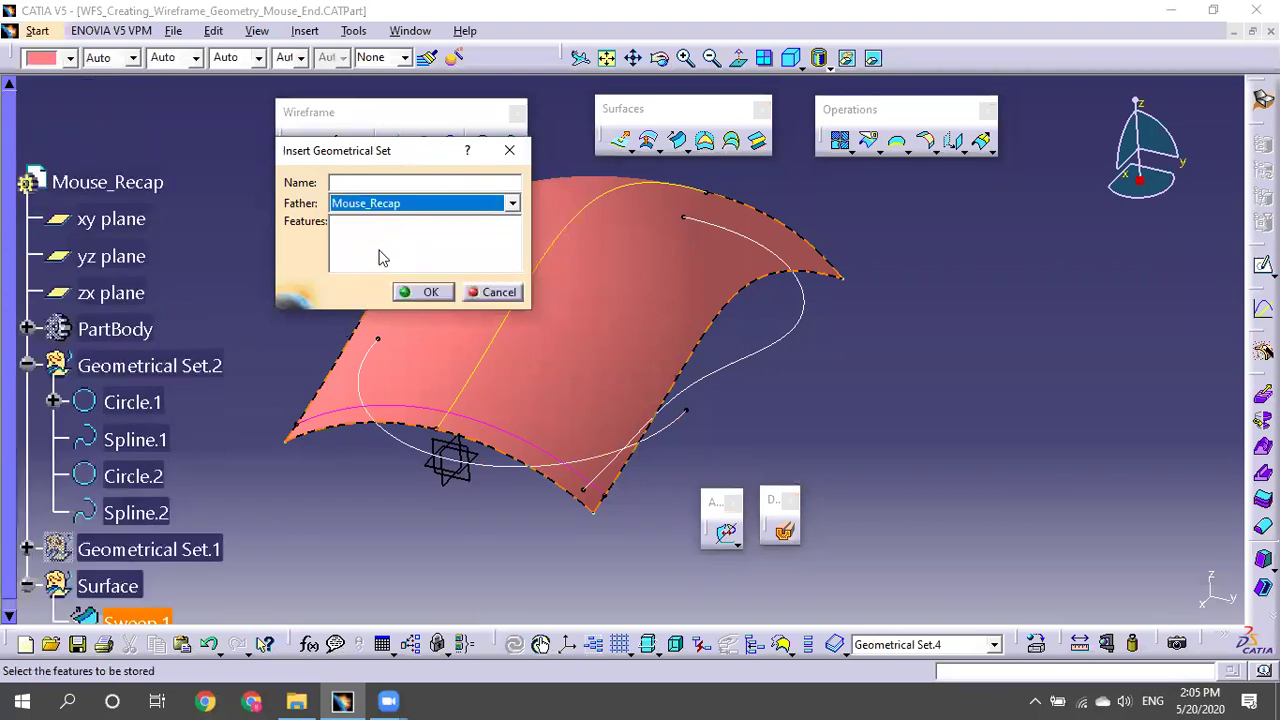
pyautogui.click(423, 291)
# - Rename the new geometrical set under Mouse_Recap as "Surface 2"
pyautogui.scroll(-2, 165, 403)
pyautogui.click(160, 440)
pyautogui.rightClick(183, 440)
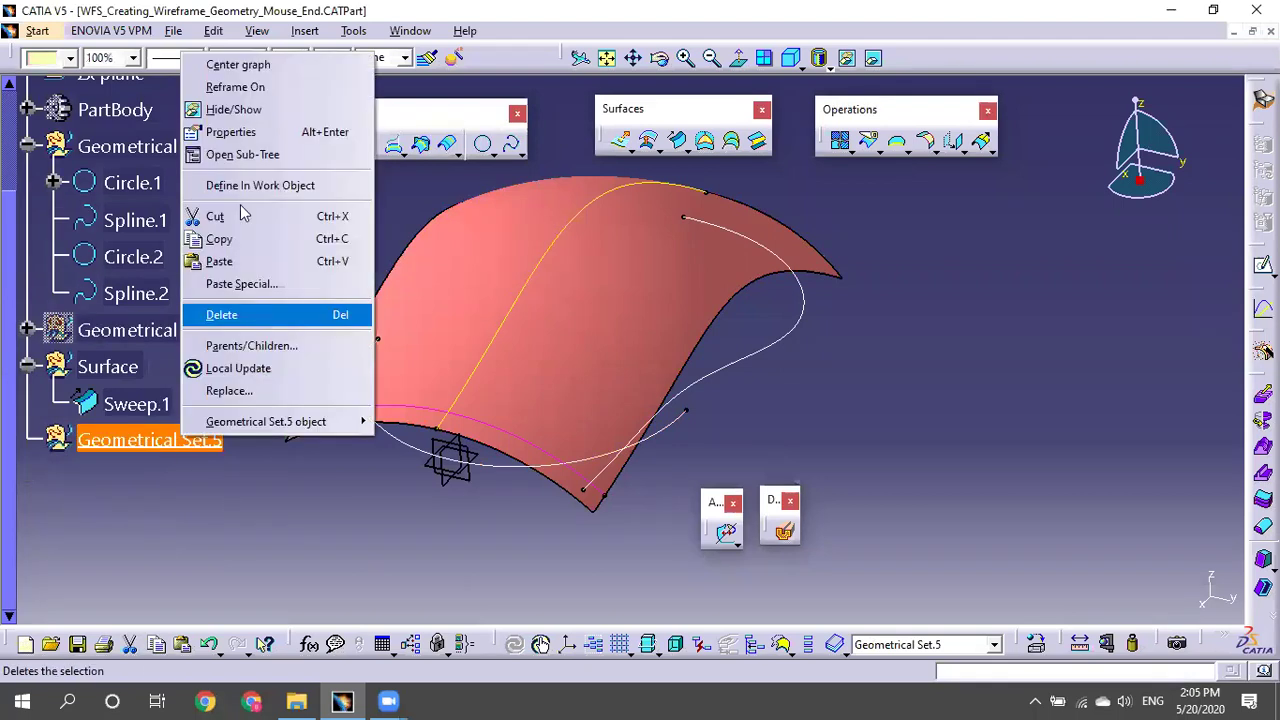
pyautogui.click(245, 132)
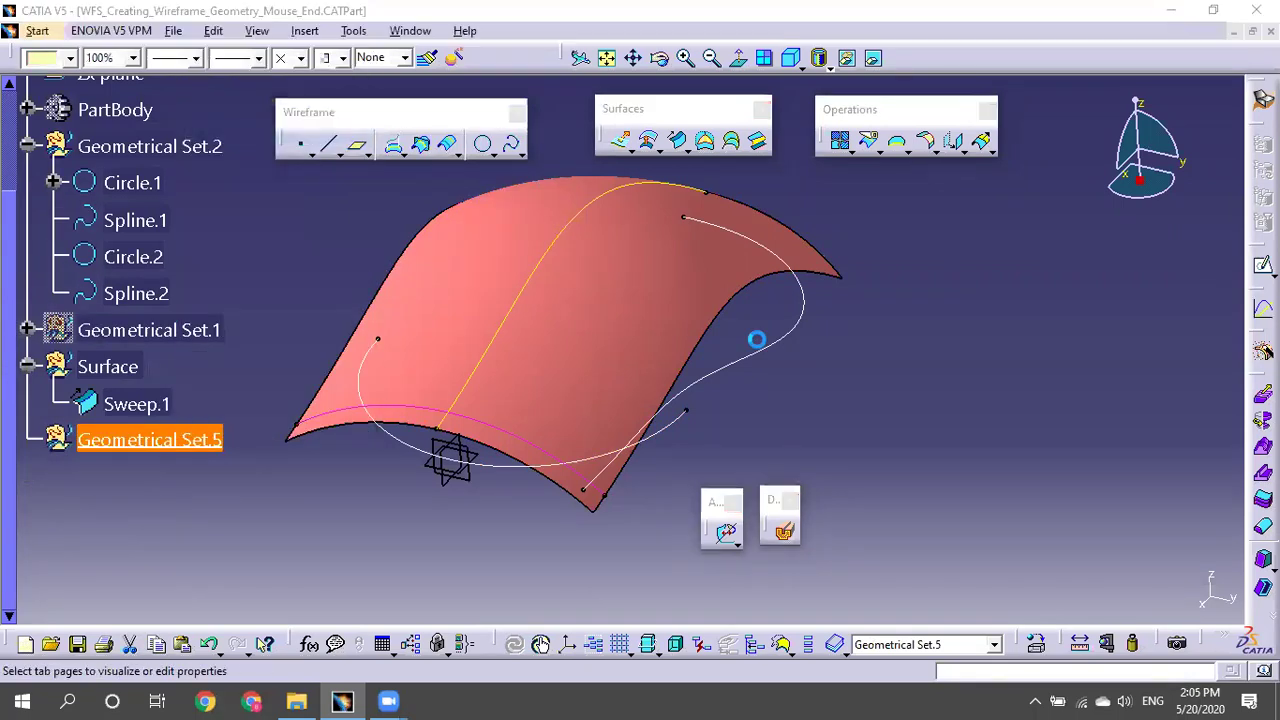
pyautogui.write('F')
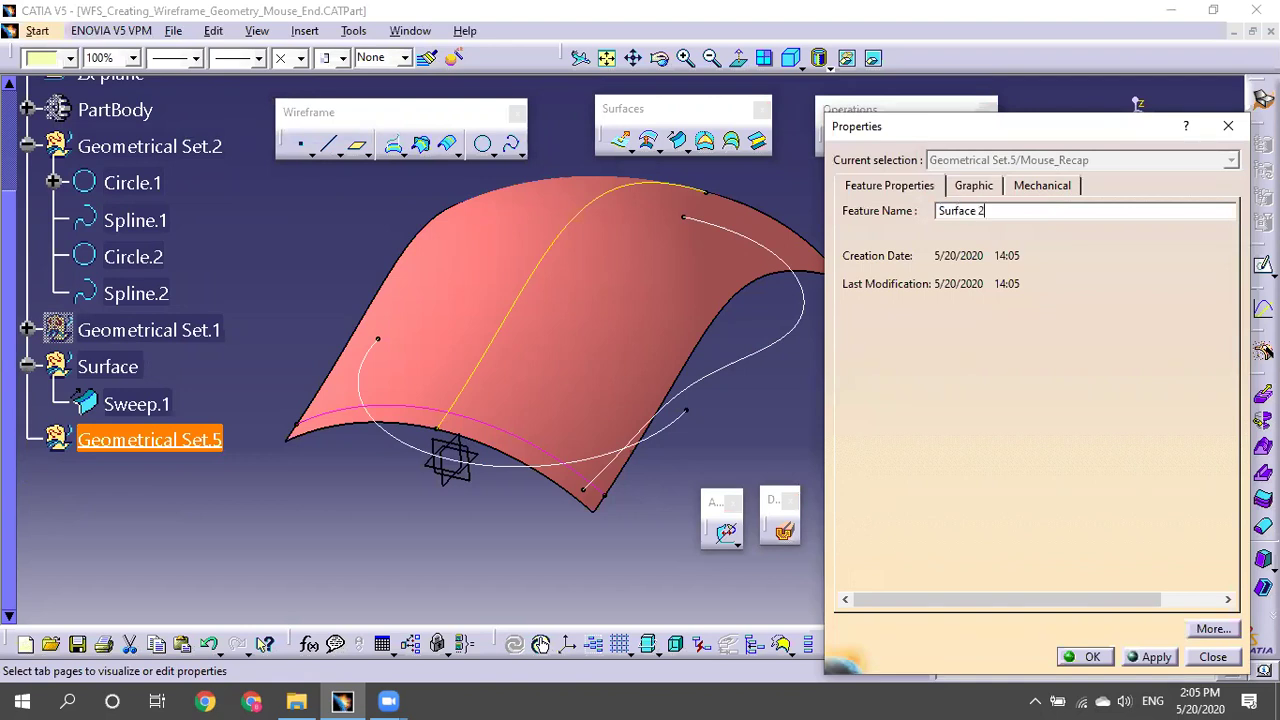
pyautogui.press('Return')
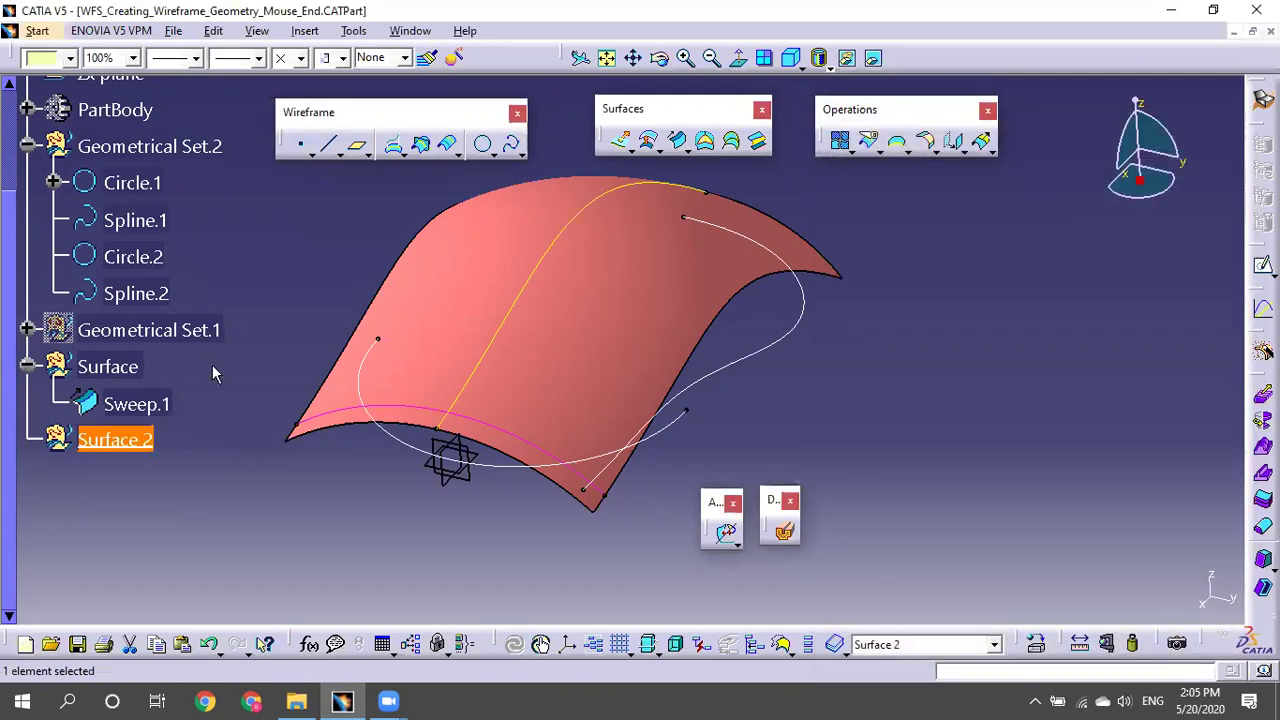
# - Hide the Surface geometrical set containing the swept surface
pyautogui.rightClick(110, 367)
pyautogui.click(160, 360)
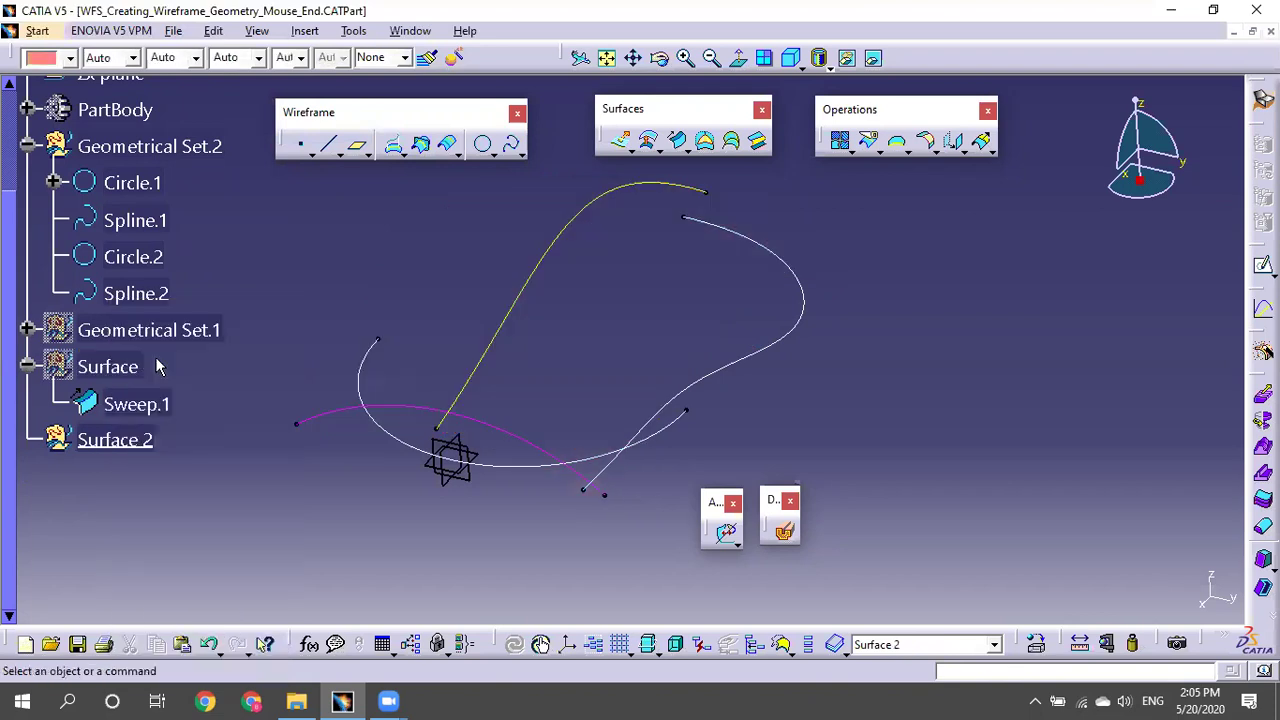
pyautogui.moveTo(624, 370); pyautogui.dragTo(740, 369, button='middle')
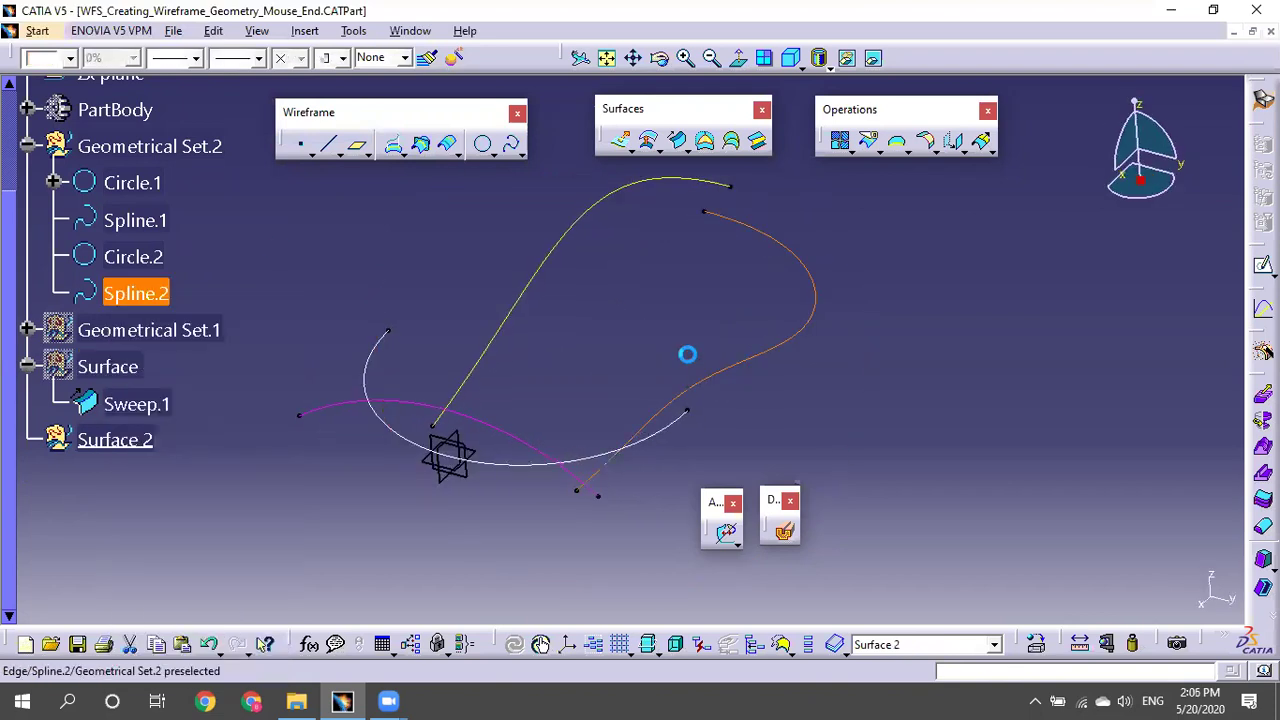
# - Extrude Spline.2 as a surface along the Z component, with Limit 1 at 25.4 mm and Limit 2 at 0 mm
pyautogui.click(624, 144)
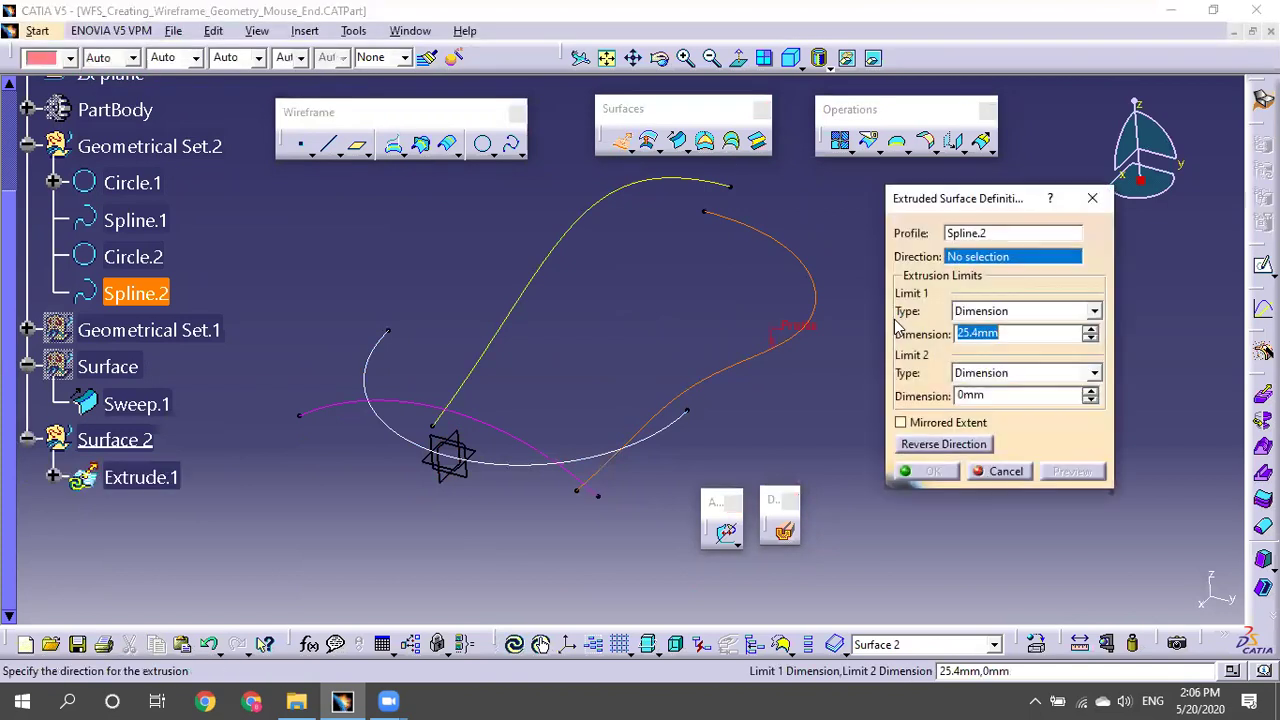
pyautogui.rightClick(1022, 261)
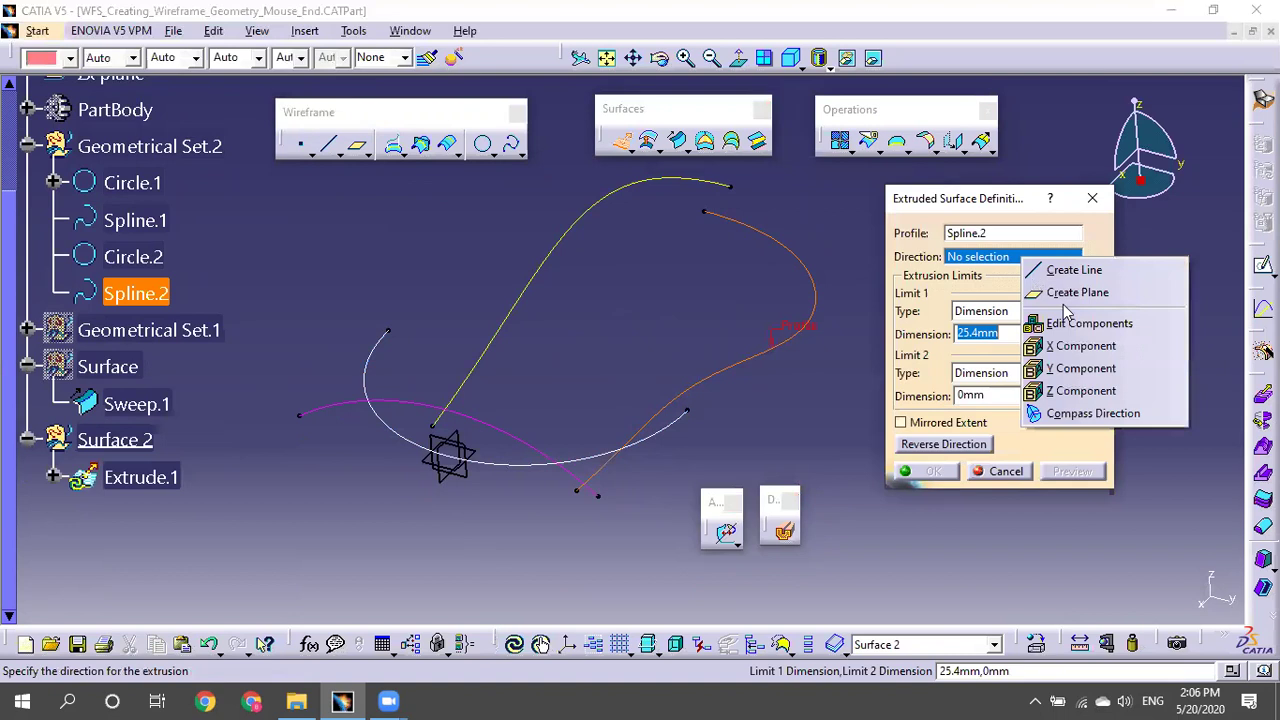
pyautogui.click(1081, 390)
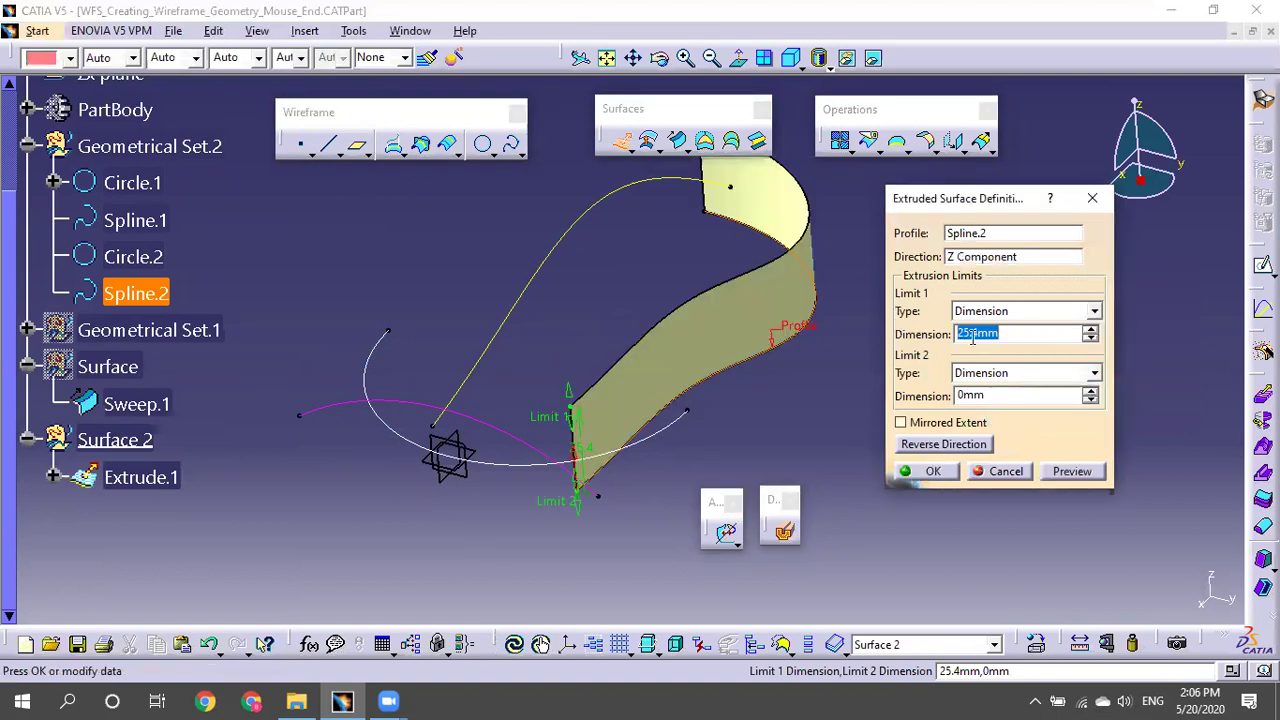
pyautogui.click(930, 471)
pyautogui.moveTo(815, 397); pyautogui.dragTo(542, 528, button='middle')
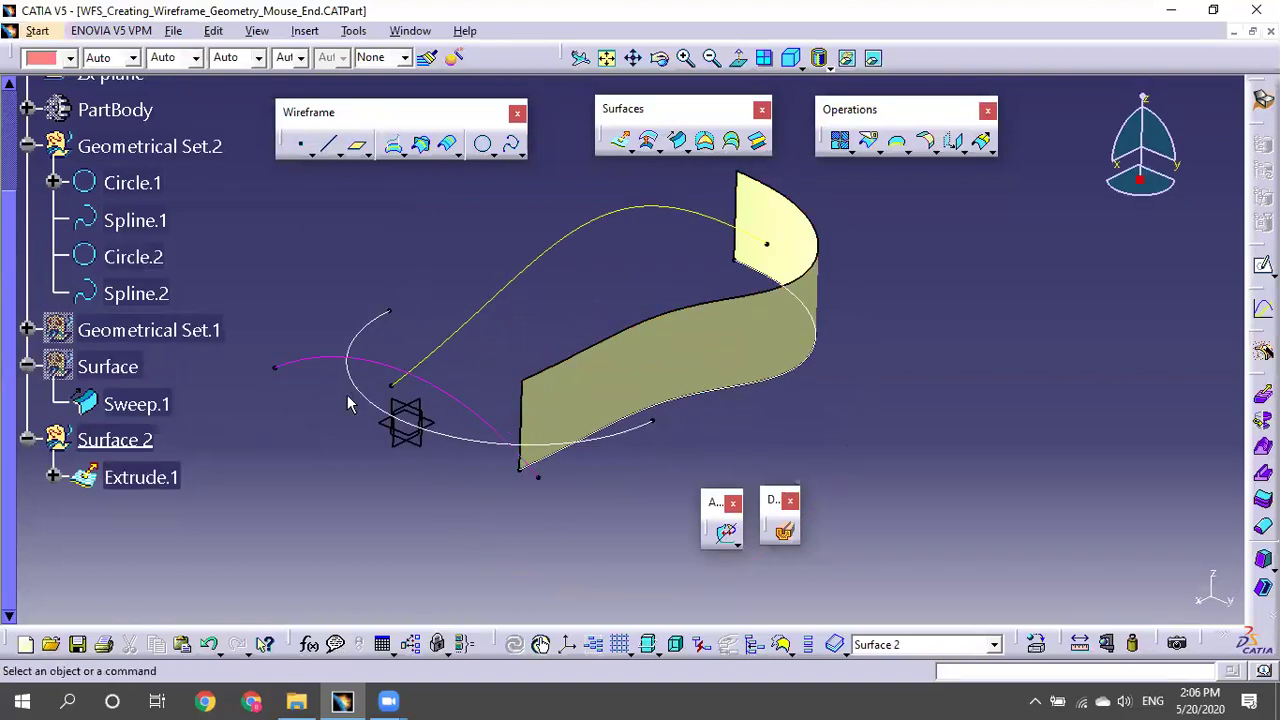
# - Extrude Circle.1 as a surface along the Z component, with Limit 1 at 25.4 mm and Limit 2 at 0 mm
pyautogui.click(621, 146)
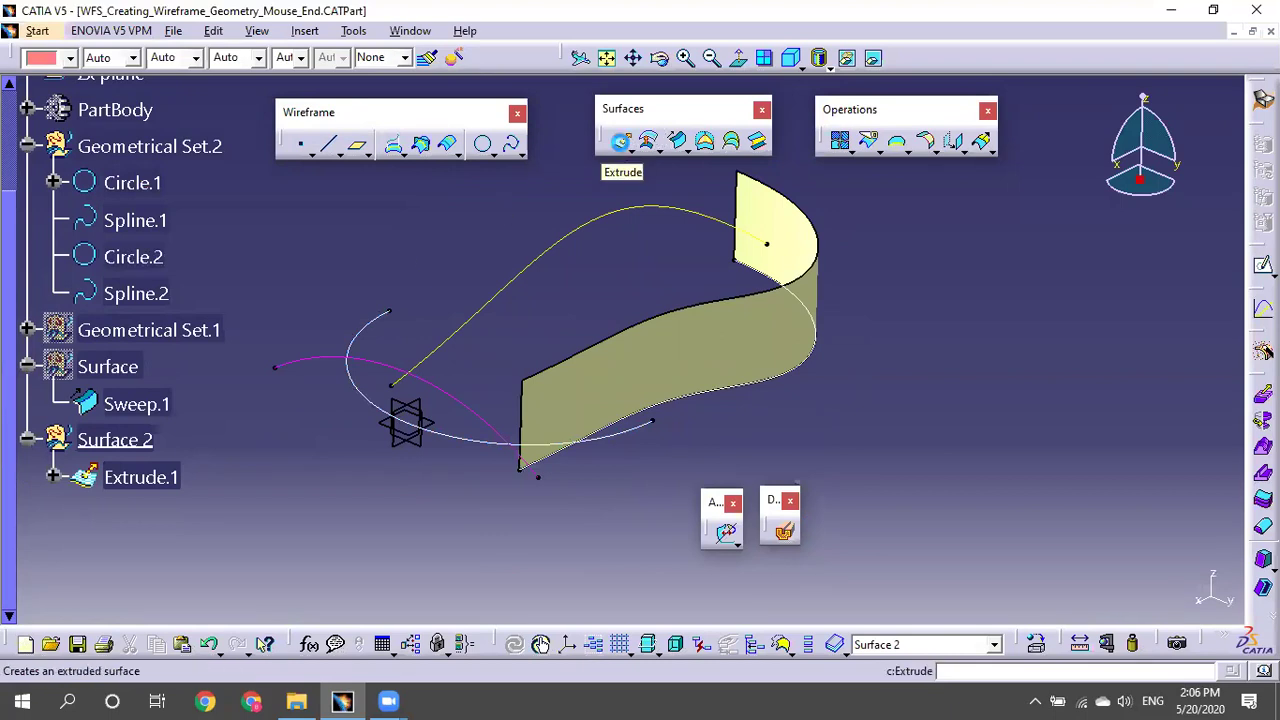
pyautogui.click(377, 319)
pyautogui.rightClick(1032, 259)
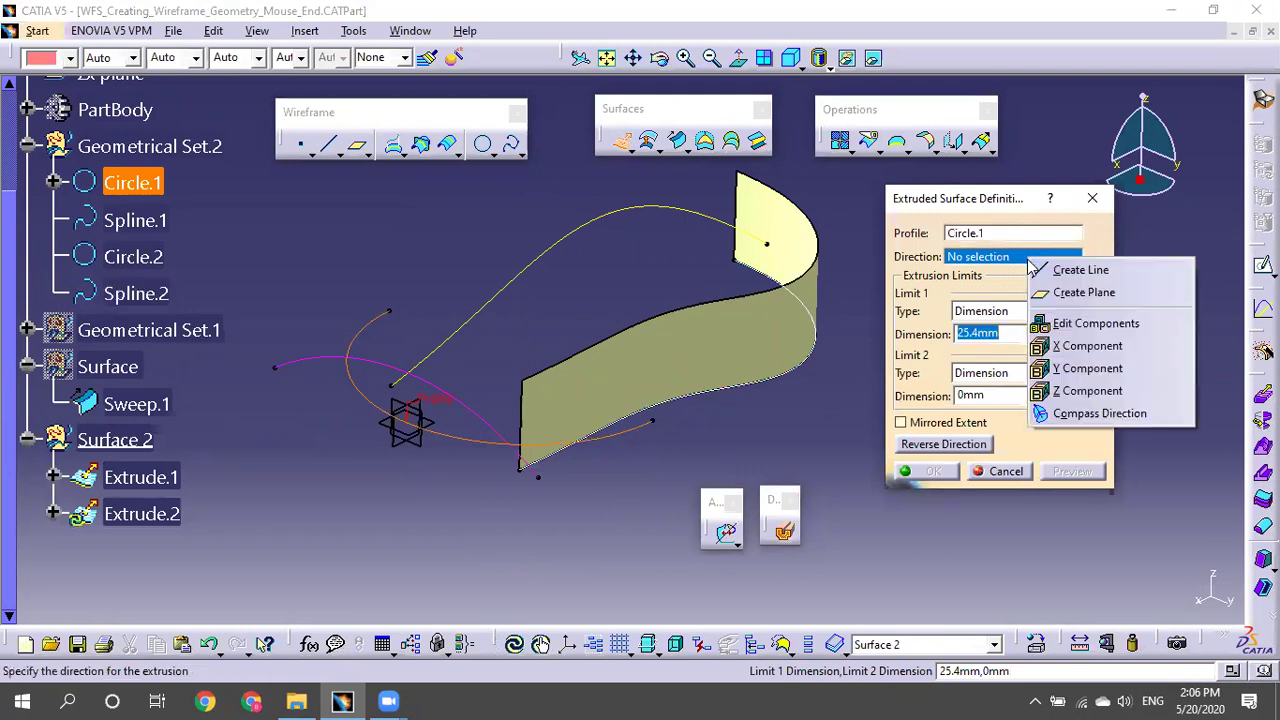
pyautogui.click(1070, 392)
pyautogui.click(920, 469)
pyautogui.moveTo(840, 366); pyautogui.dragTo(875, 430, button='middle')
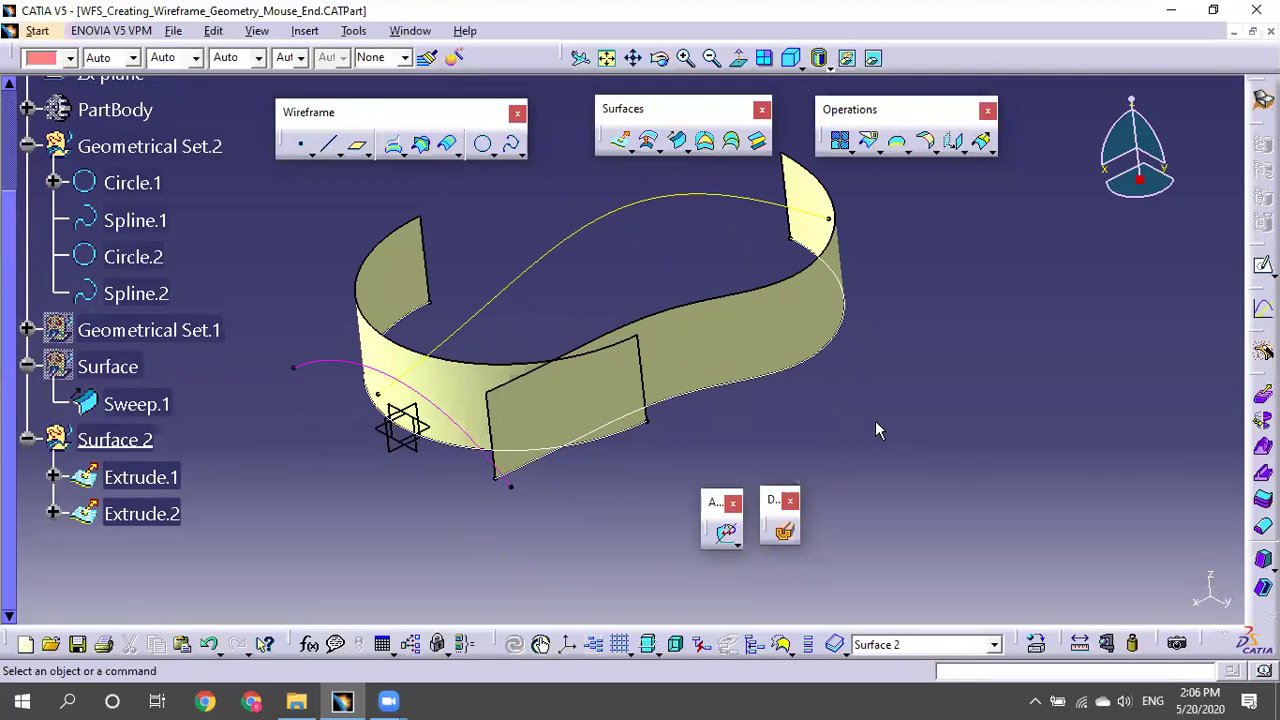
# - Color the extruded surface Extrude.1 tan and Extrude.2 blue
pyautogui.click(140, 477)
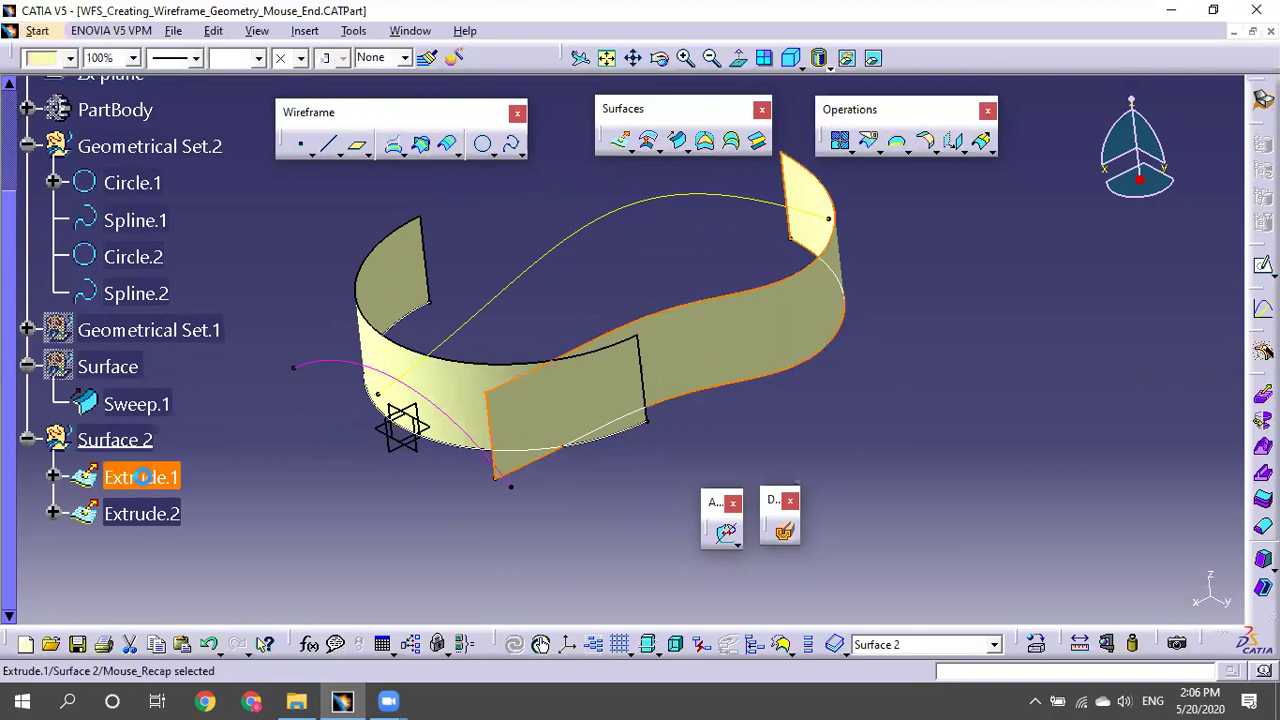
pyautogui.click(55, 62)
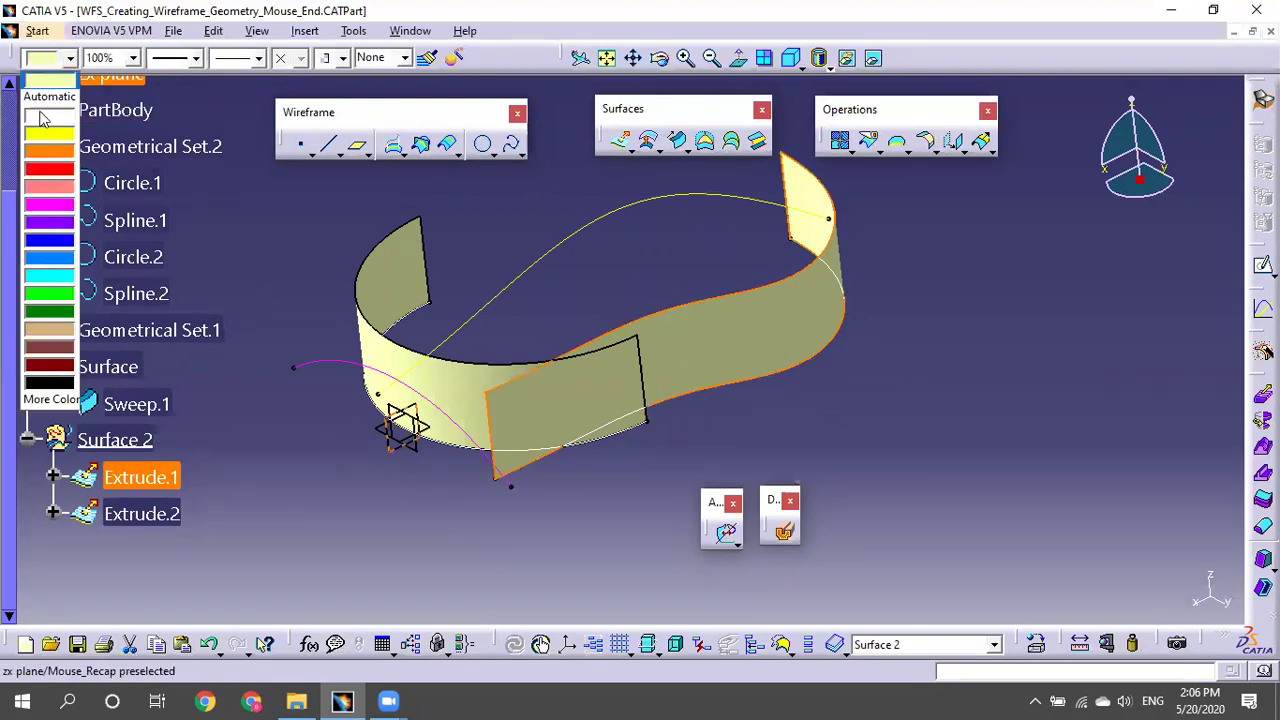
pyautogui.click(50, 325)
pyautogui.click(137, 514)
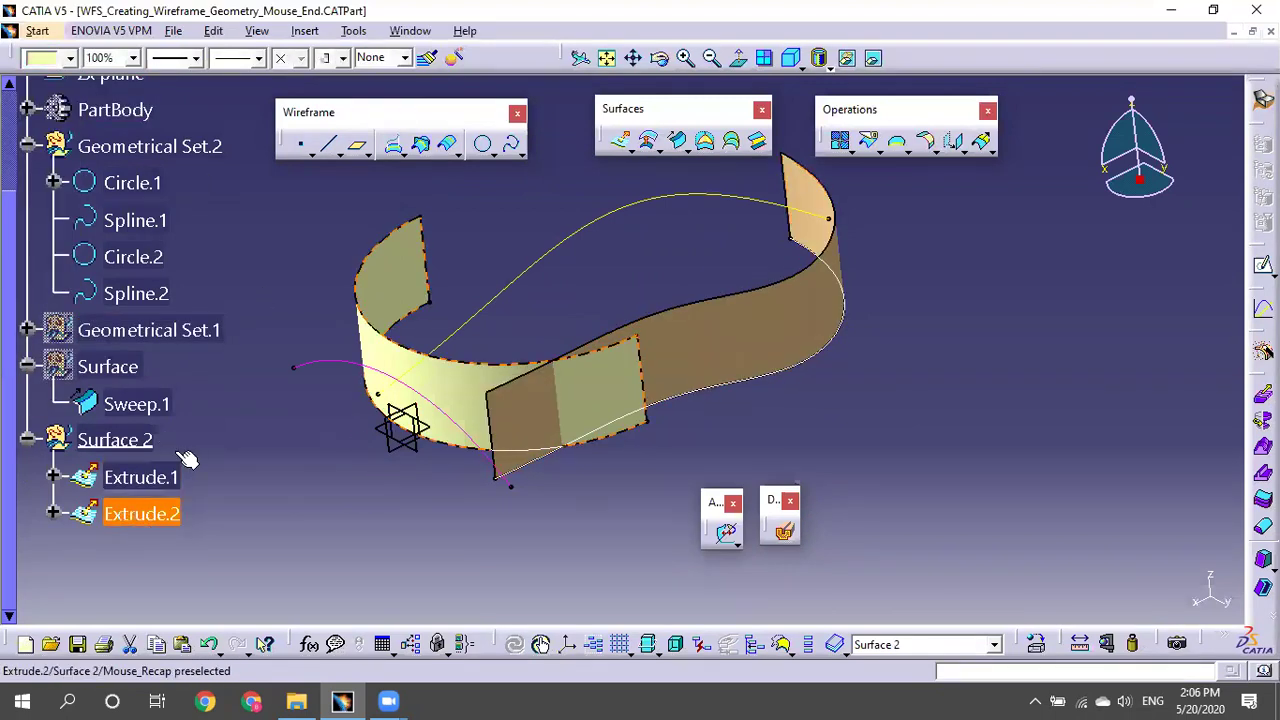
pyautogui.click(55, 58)
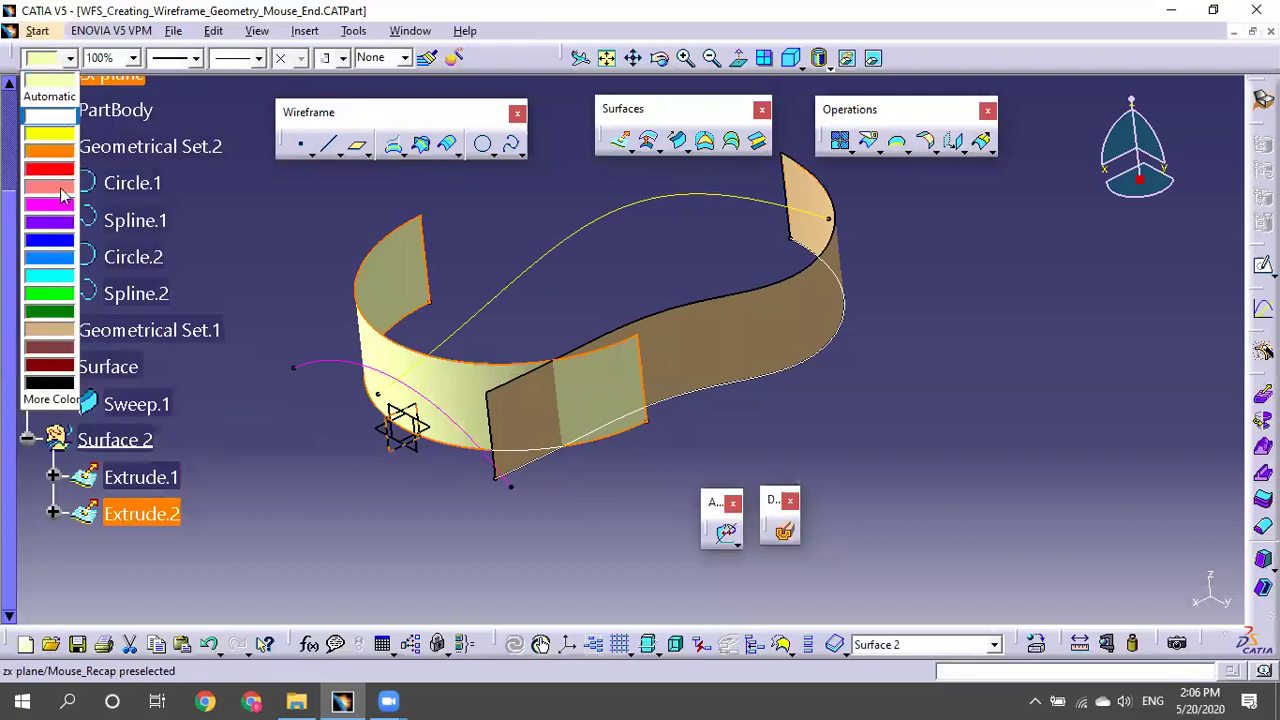
pyautogui.click(50, 257)
pyautogui.moveTo(754, 325); pyautogui.dragTo(118, 409, button='middle')
pyautogui.rightClick(94, 368)
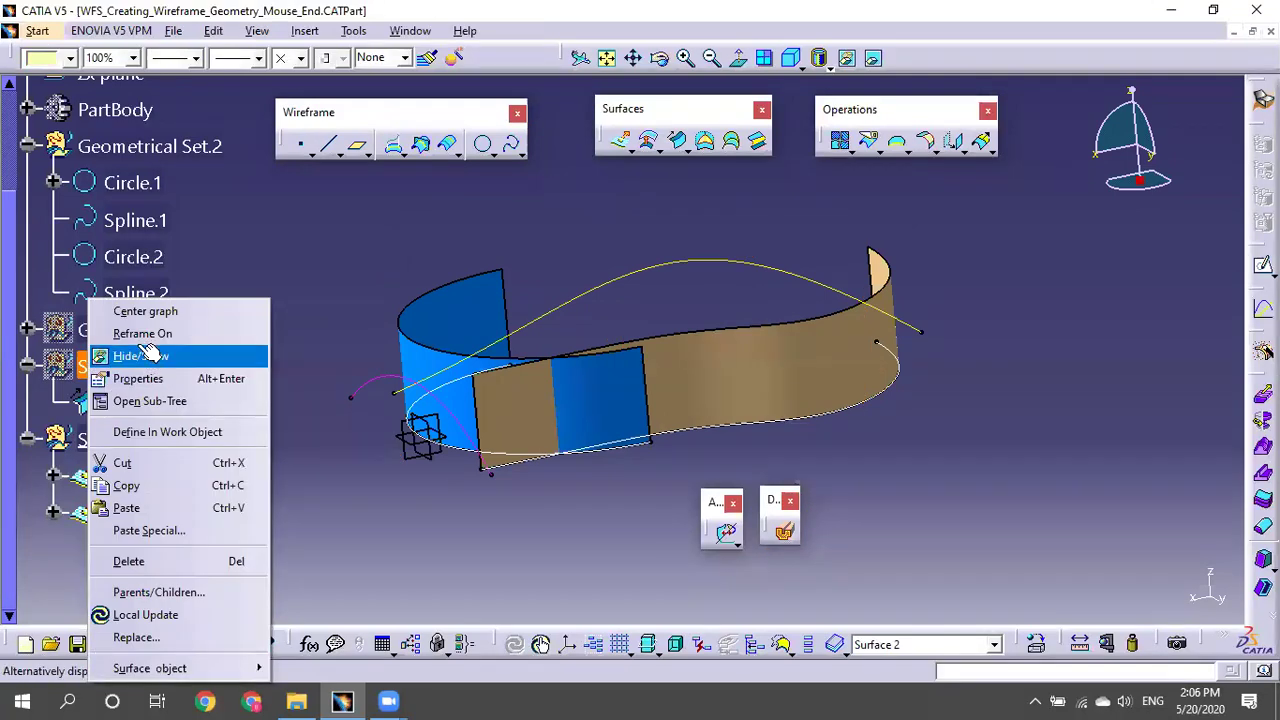
pyautogui.click(706, 214)
pyautogui.moveTo(706, 214); pyautogui.dragTo(785, 408, button='middle')
pyautogui.moveTo(547, 360); pyautogui.dragTo(545, 343, button='middle')
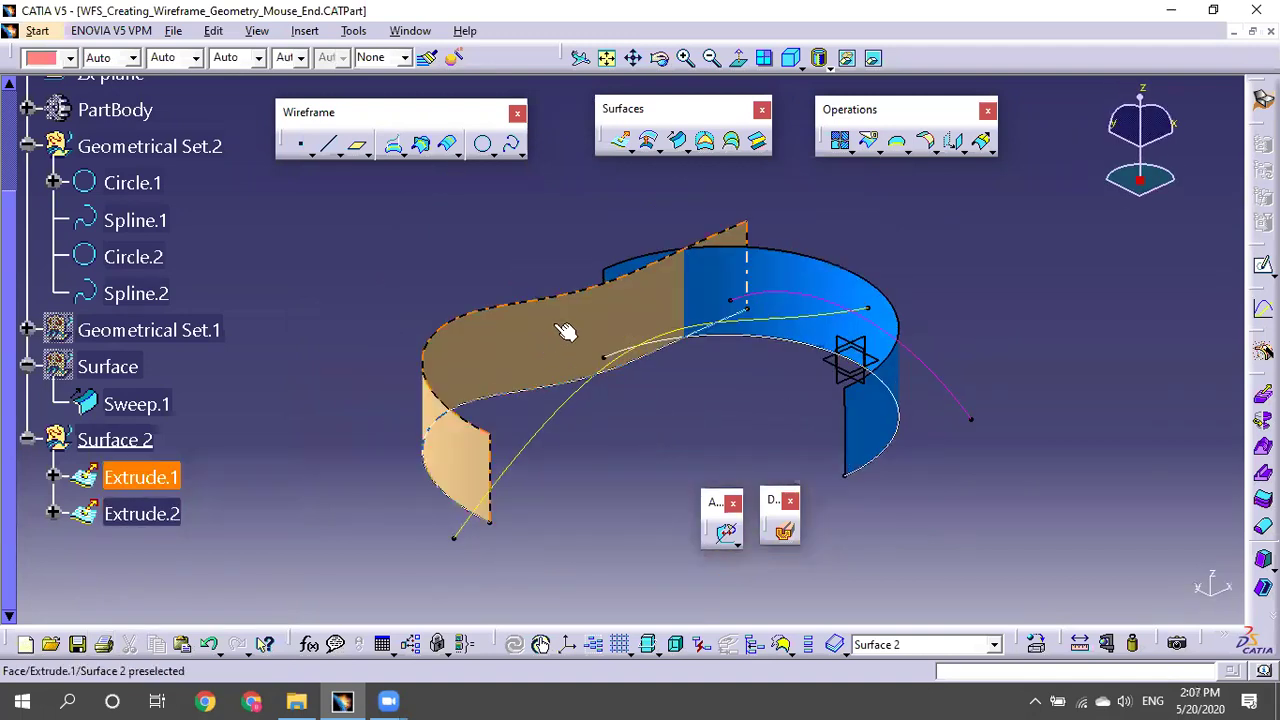
pyautogui.moveTo(362, 345); pyautogui.dragTo(360, 383, button='middle')
pyautogui.moveTo(180, 389); pyautogui.dragTo(183, 372, button='middle')
# - Hide Geometrical Set.2 with its wireframe curves and collapse its branch in the tree
pyautogui.scroll(2, 183, 372)
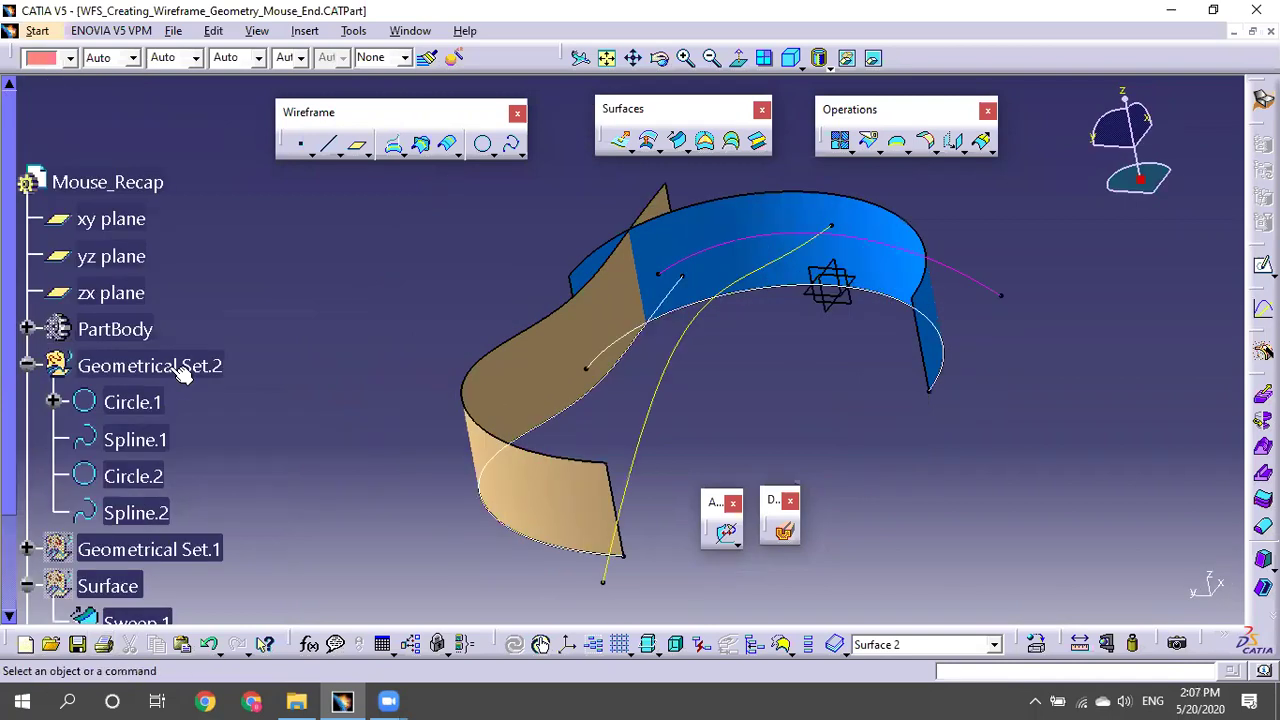
pyautogui.rightClick(253, 374)
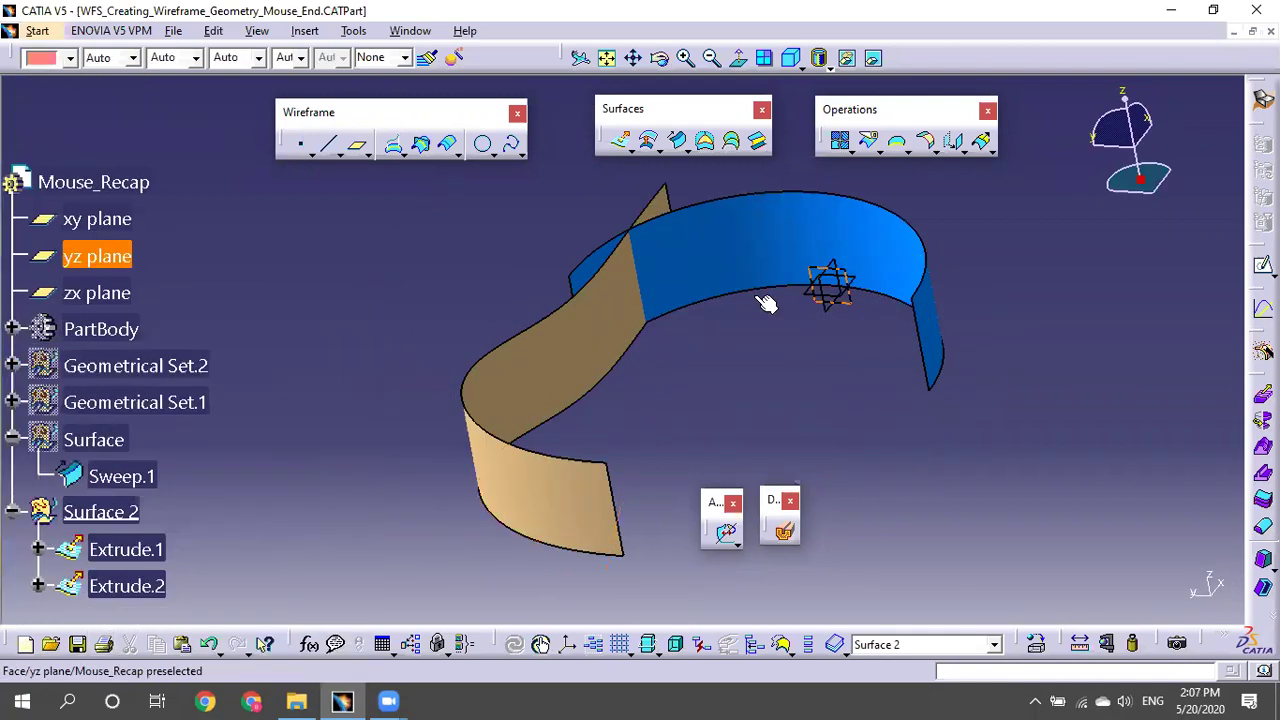
pyautogui.moveTo(766, 297); pyautogui.dragTo(766, 303, button='middle')
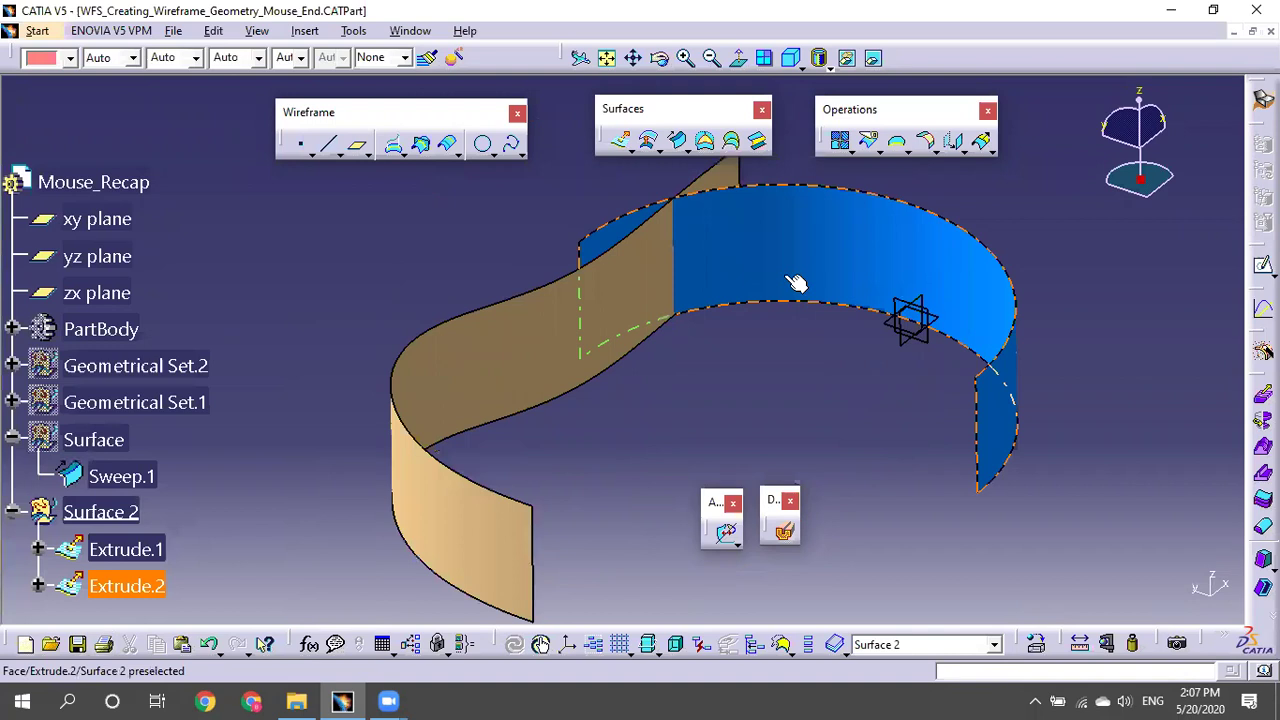
pyautogui.click(441, 281)
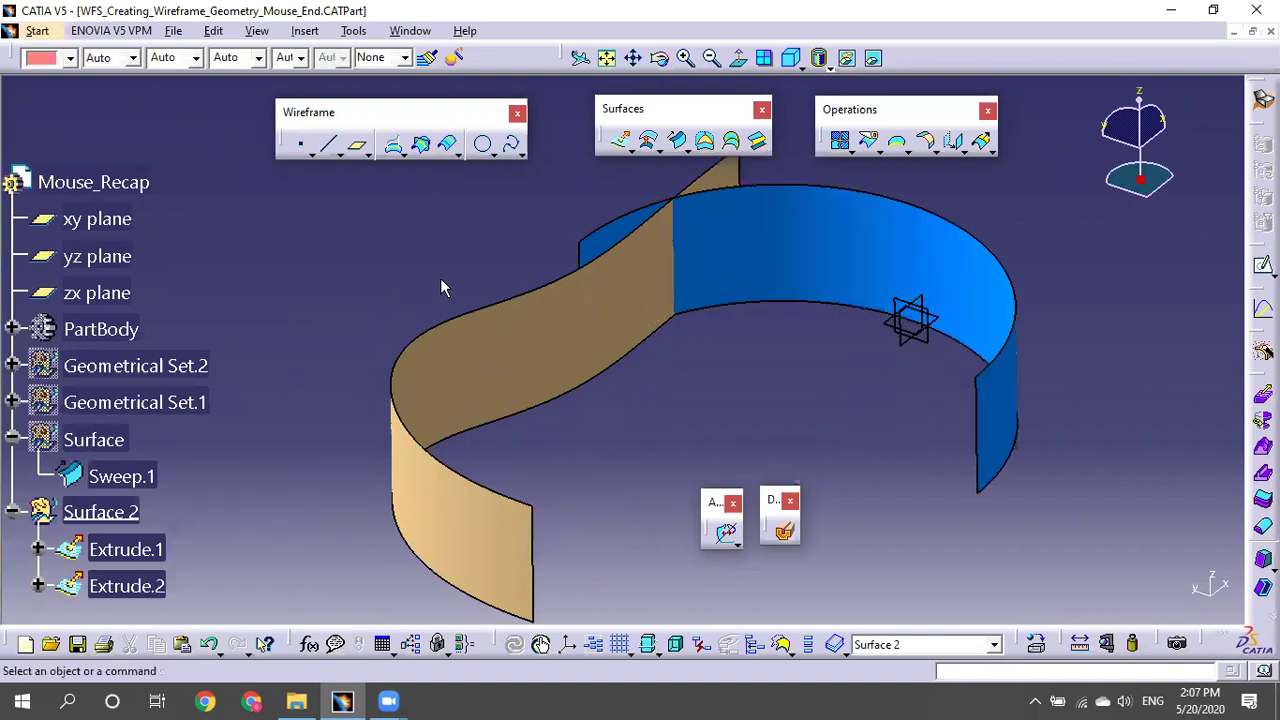
pyautogui.moveTo(469, 320); pyautogui.dragTo(652, 378, button='middle')
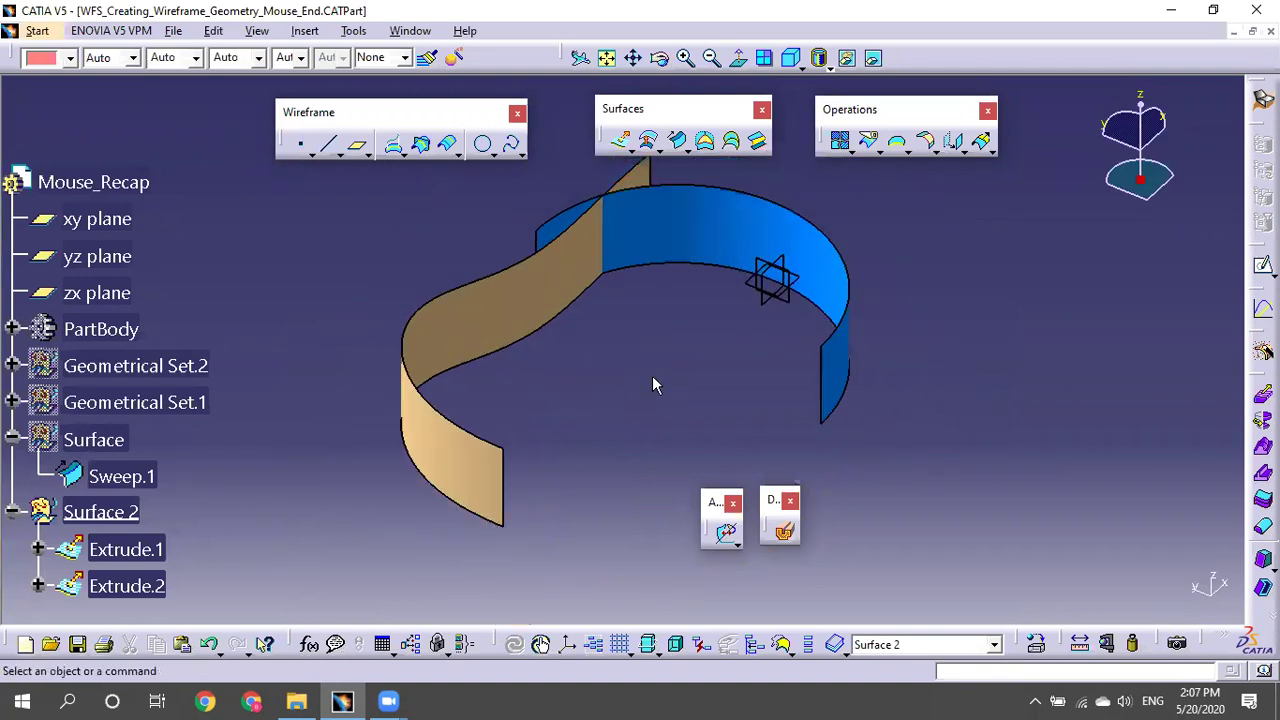
# - Start a Blend surface with the free vertical end edge of blue Extrude.2 as first curve and Extrude.2 as first support
pyautogui.moveTo(783, 380); pyautogui.dragTo(560, 473, button='middle')
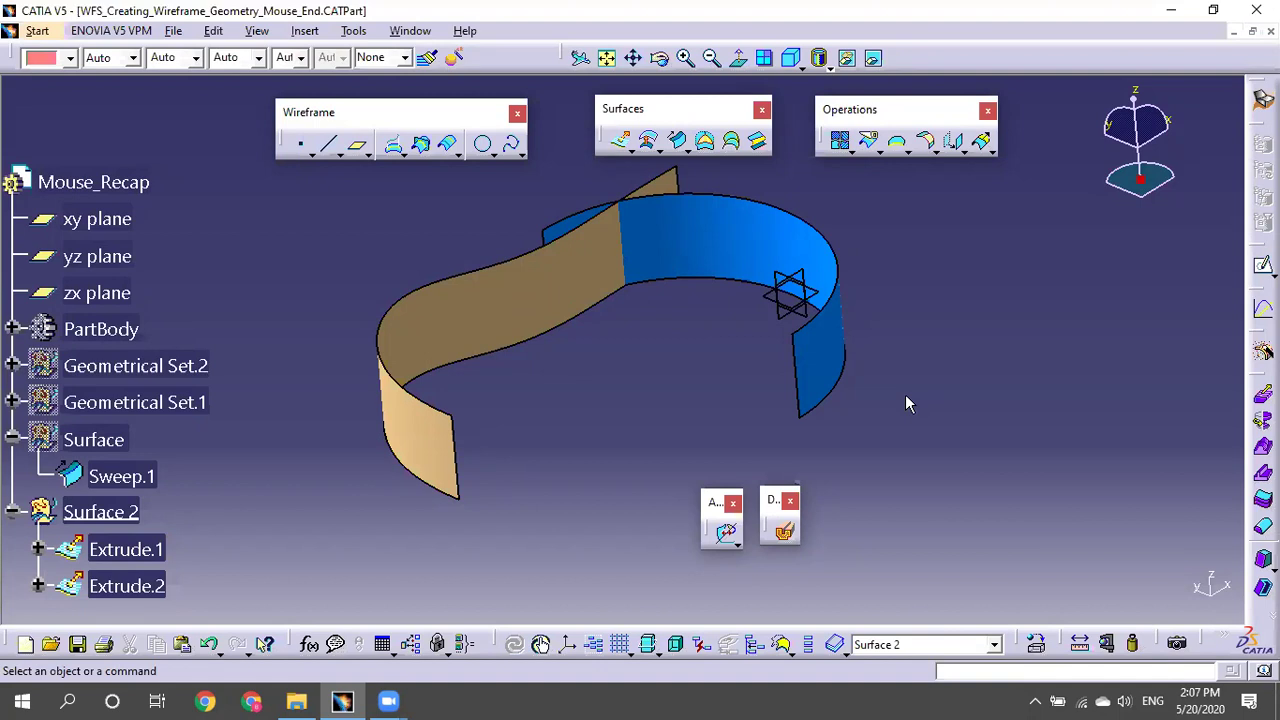
pyautogui.moveTo(686, 351); pyautogui.dragTo(766, 391, button='middle')
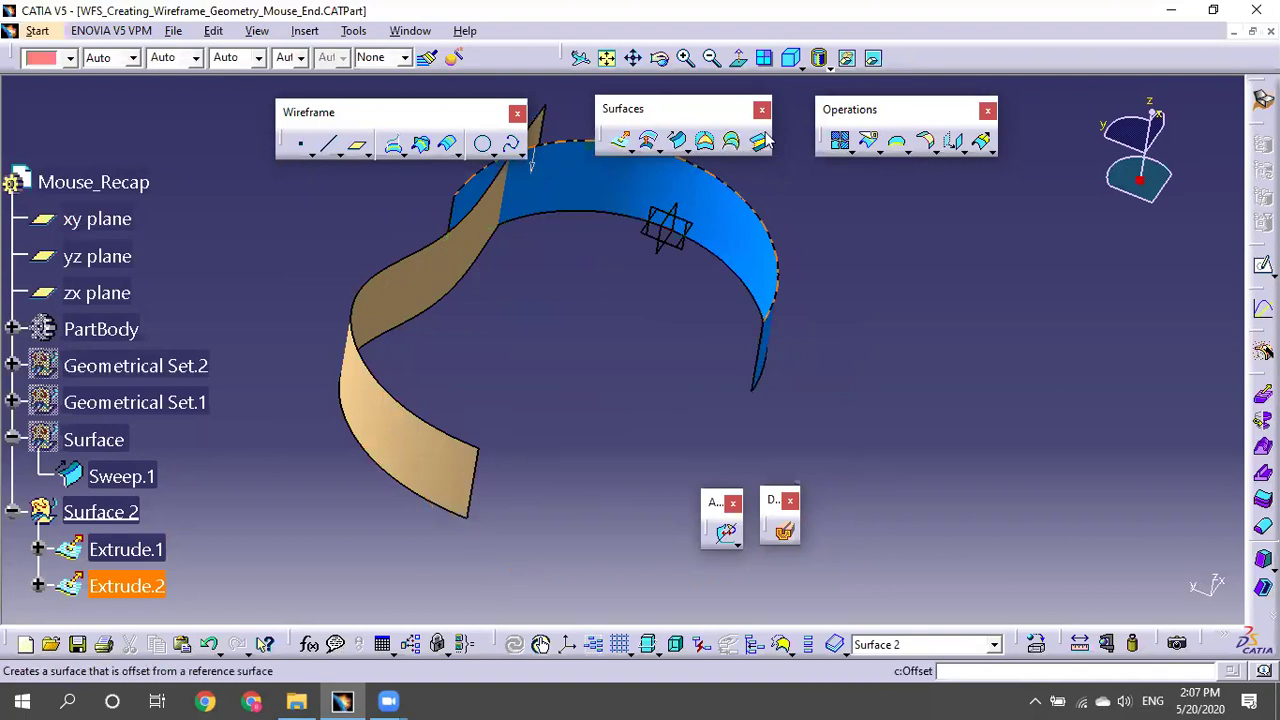
pyautogui.moveTo(860, 332); pyautogui.dragTo(809, 346, button='middle')
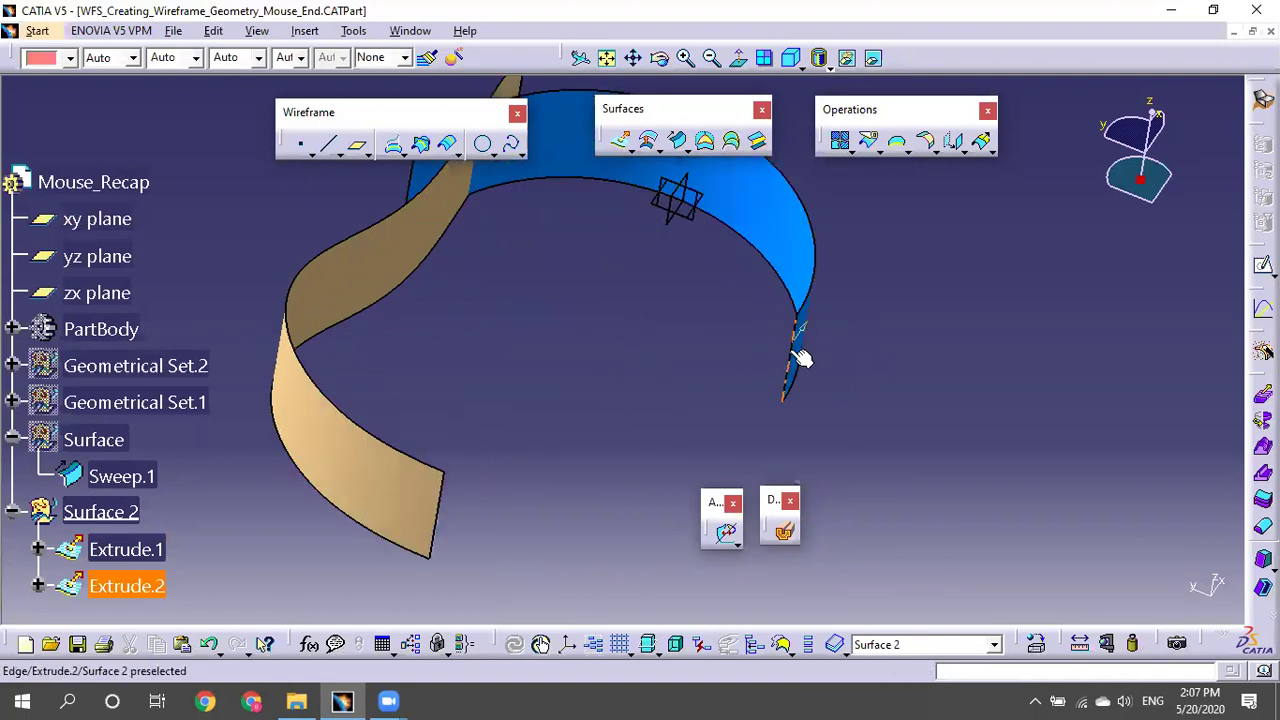
pyautogui.moveTo(617, 449); pyautogui.dragTo(414, 491, button='middle')
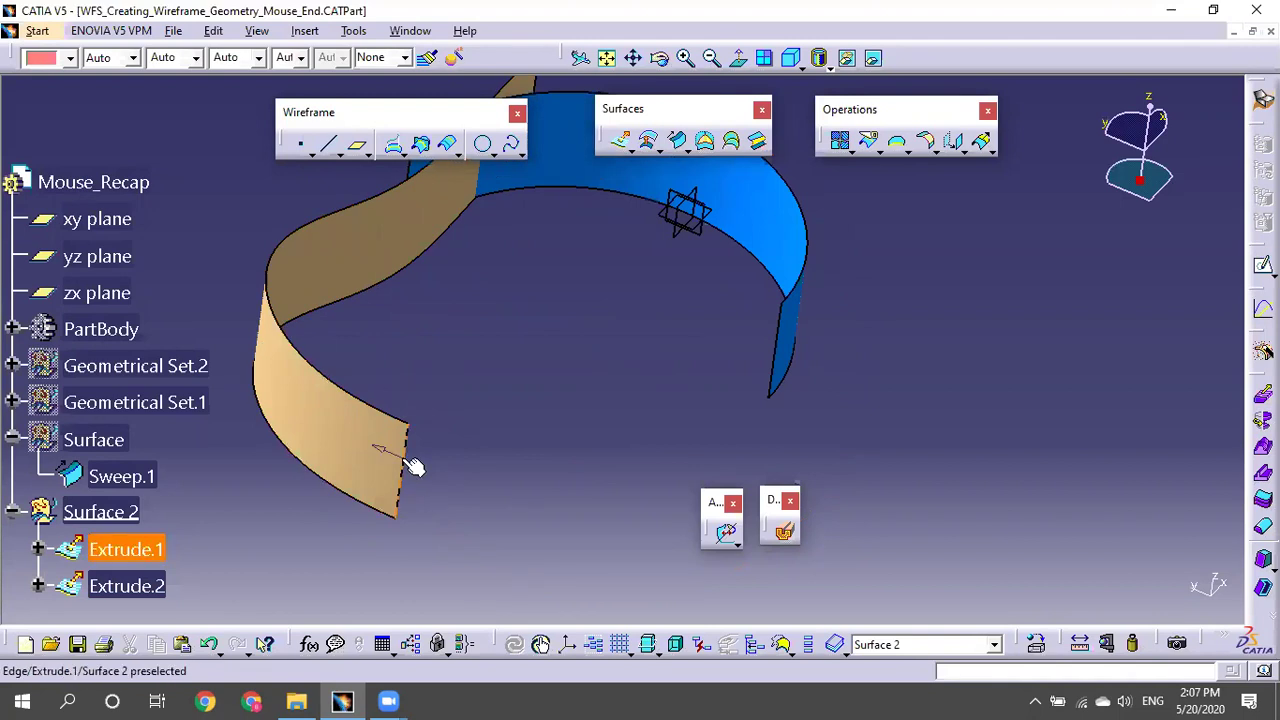
pyautogui.moveTo(777, 434)
pyautogui.mouseDown(button='middle')
pyautogui.moveTo(754, 420)
pyautogui.moveTo(792, 432)
pyautogui.mouseUp(button='middle')
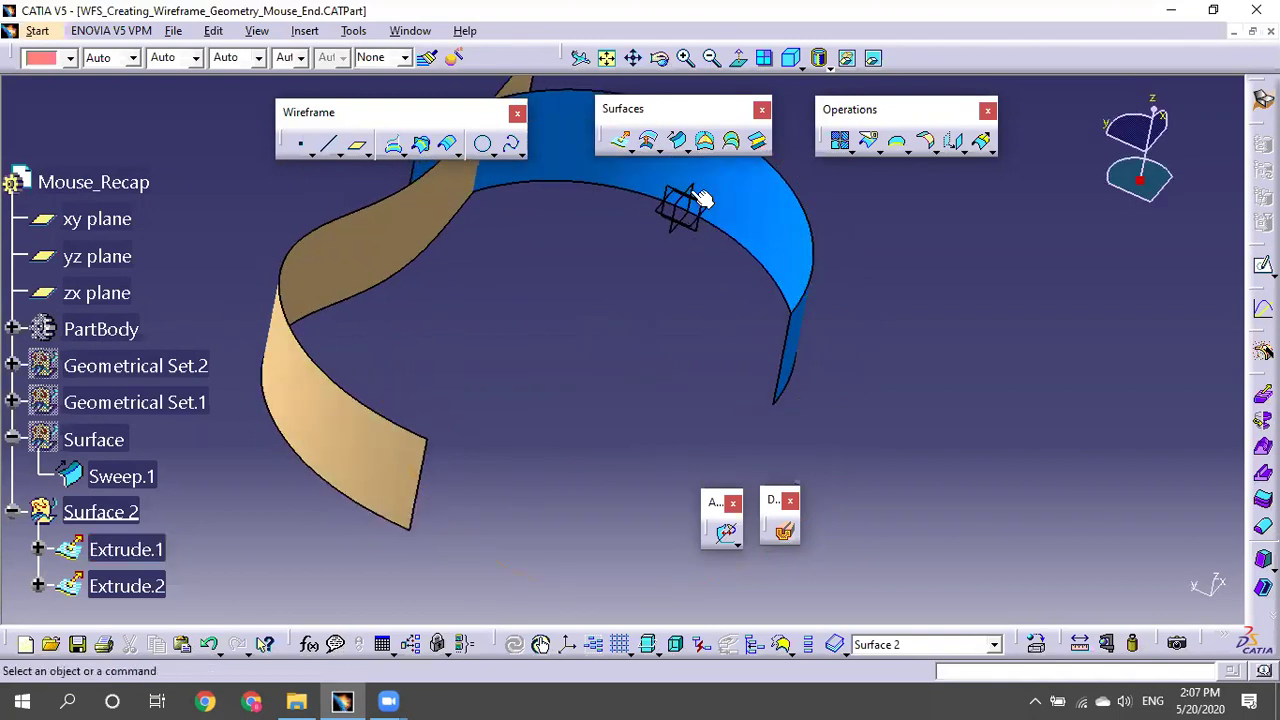
pyautogui.click(760, 145)
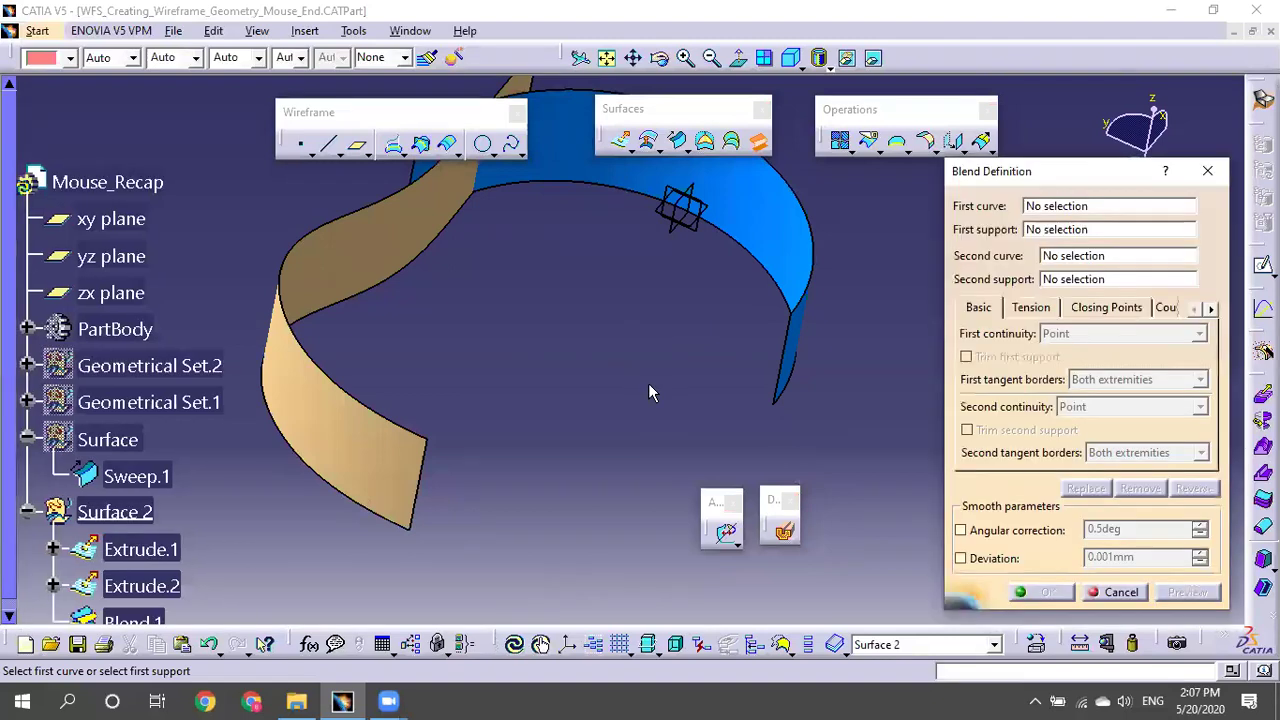
pyautogui.moveTo(574, 361); pyautogui.dragTo(1015, 245, button='middle')
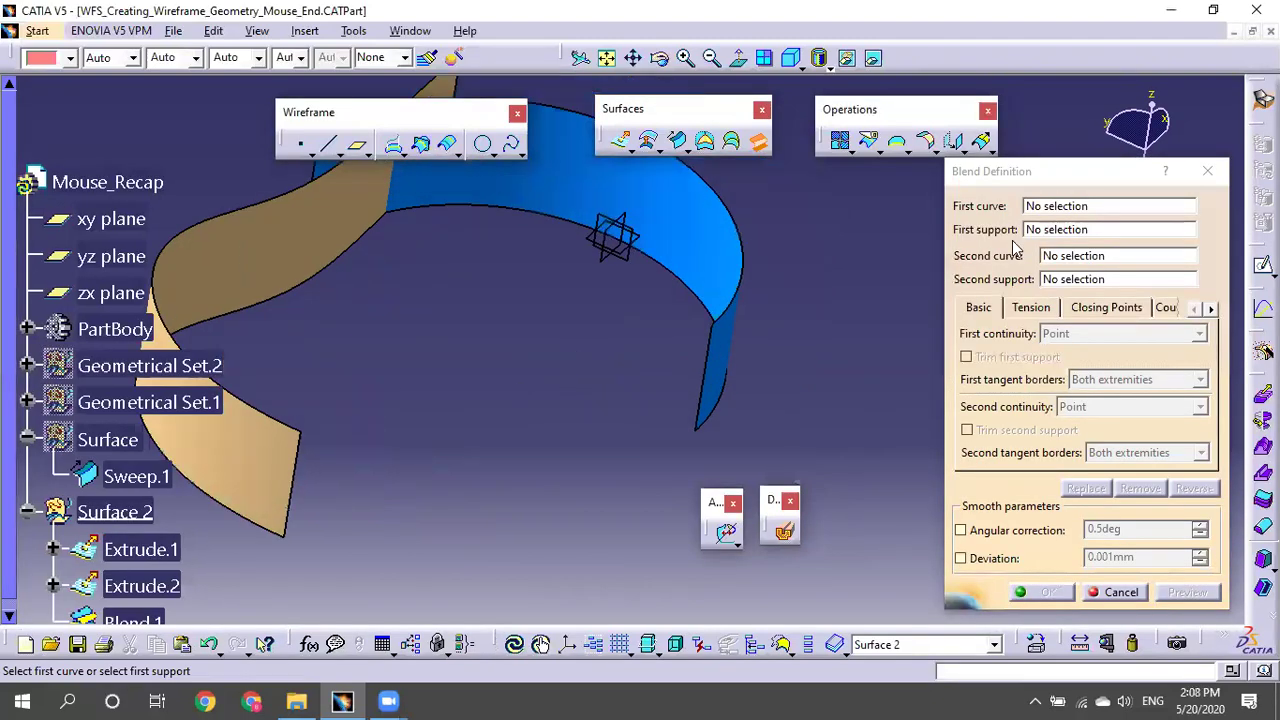
pyautogui.click(1040, 207)
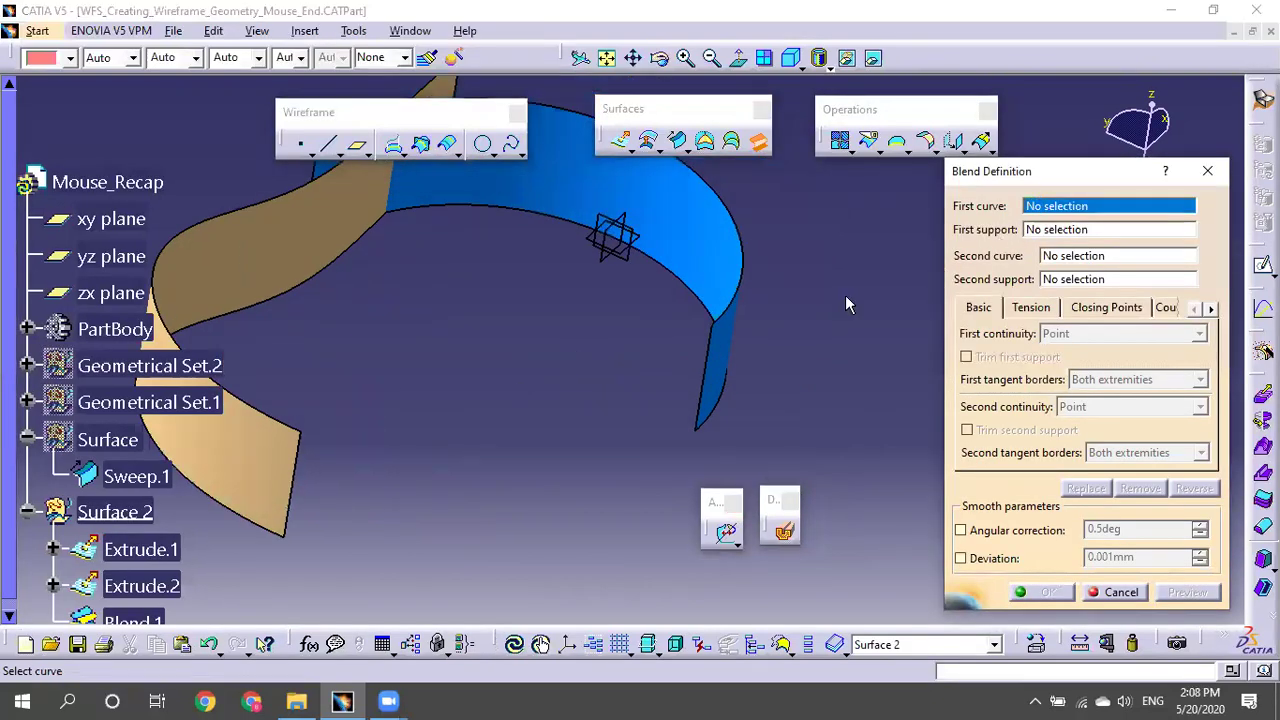
pyautogui.click(702, 369)
pyautogui.moveTo(800, 428); pyautogui.dragTo(1027, 259, button='middle')
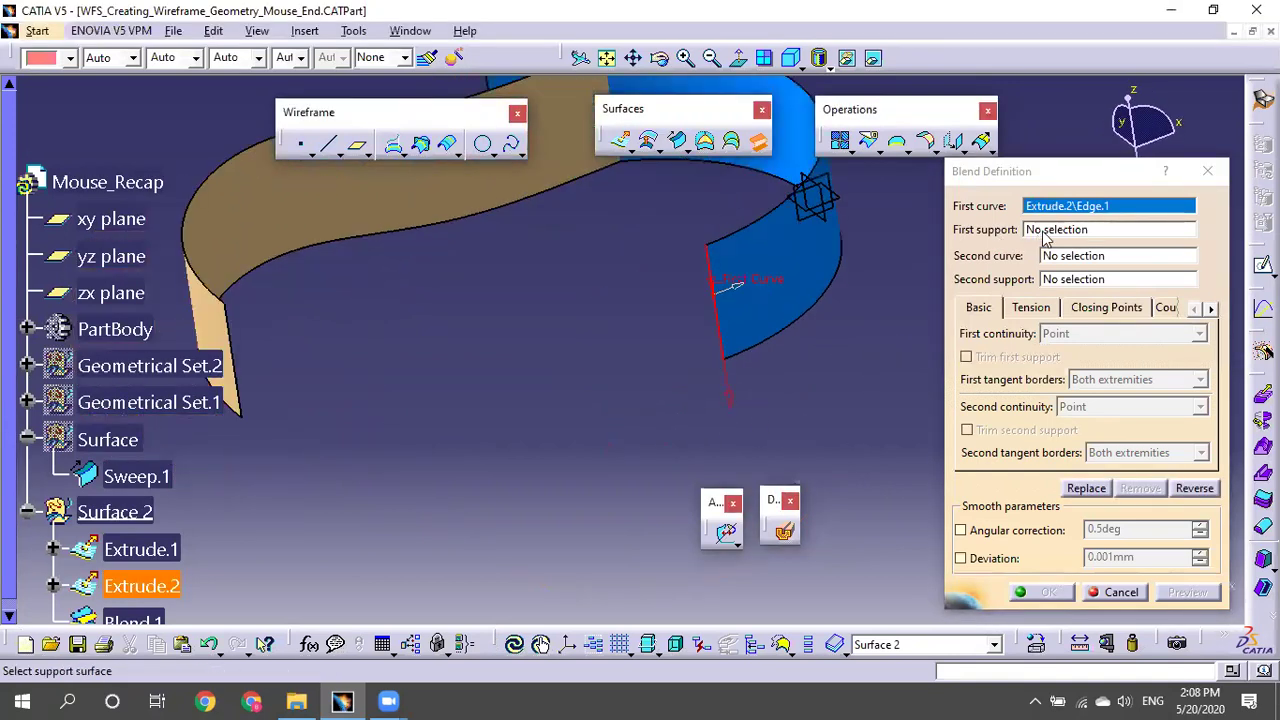
pyautogui.click(1043, 231)
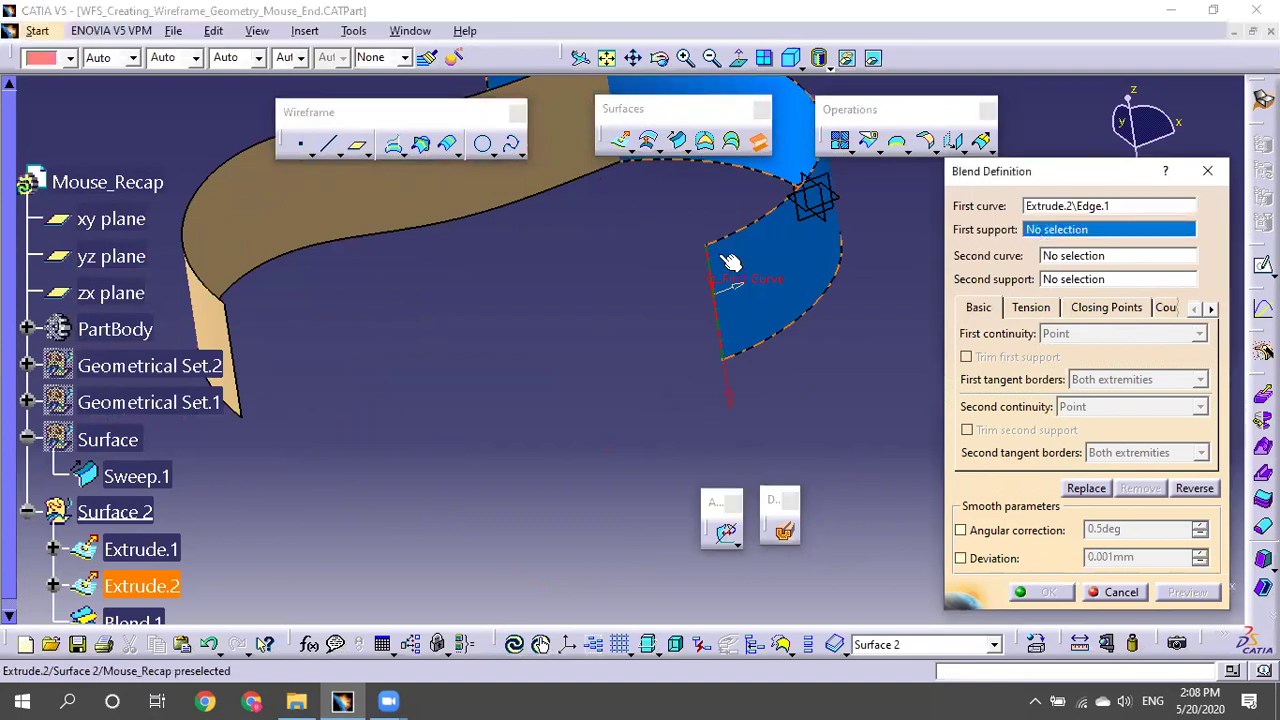
pyautogui.click(802, 245)
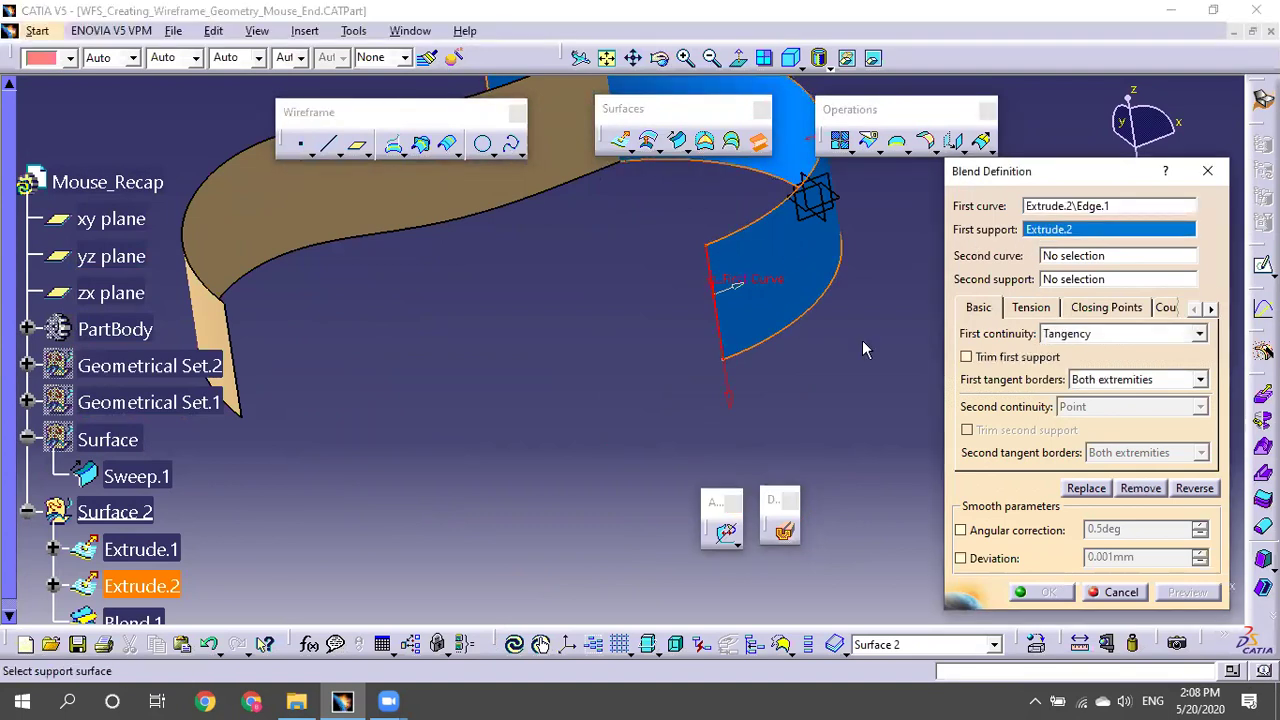
pyautogui.moveTo(600, 398); pyautogui.dragTo(414, 402, button='middle')
pyautogui.click(406, 412)
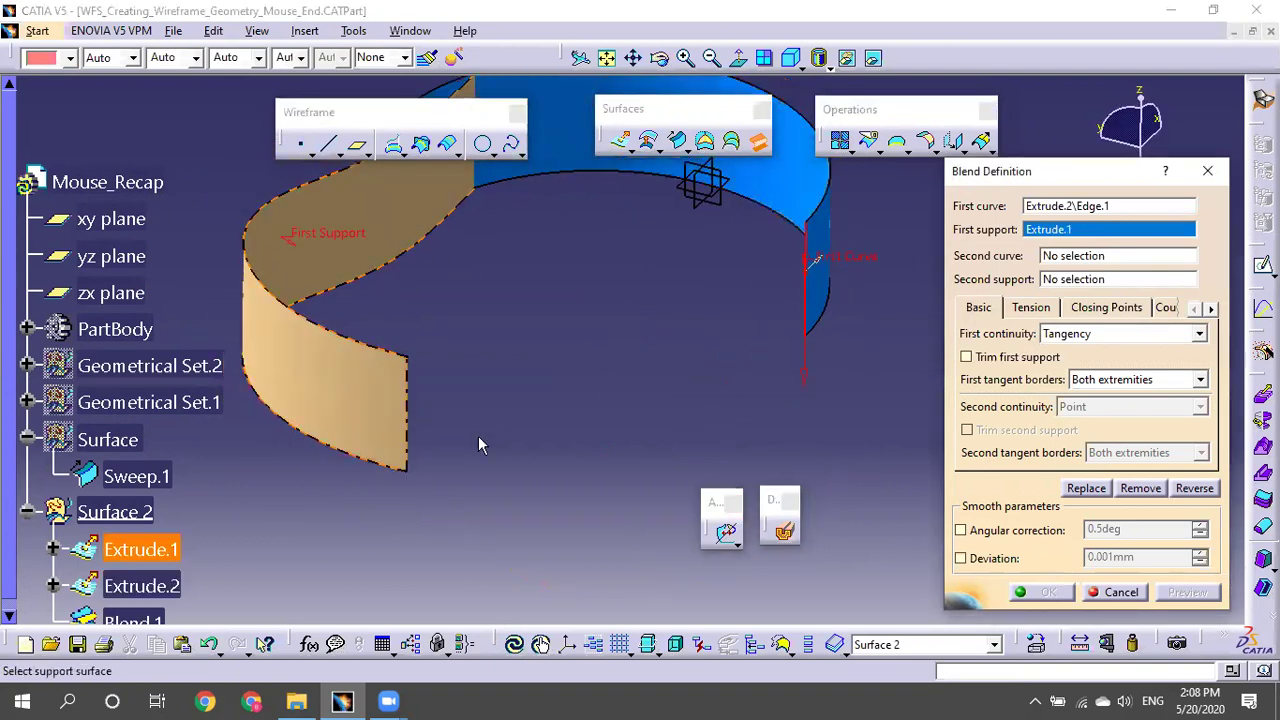
pyautogui.click(1120, 257)
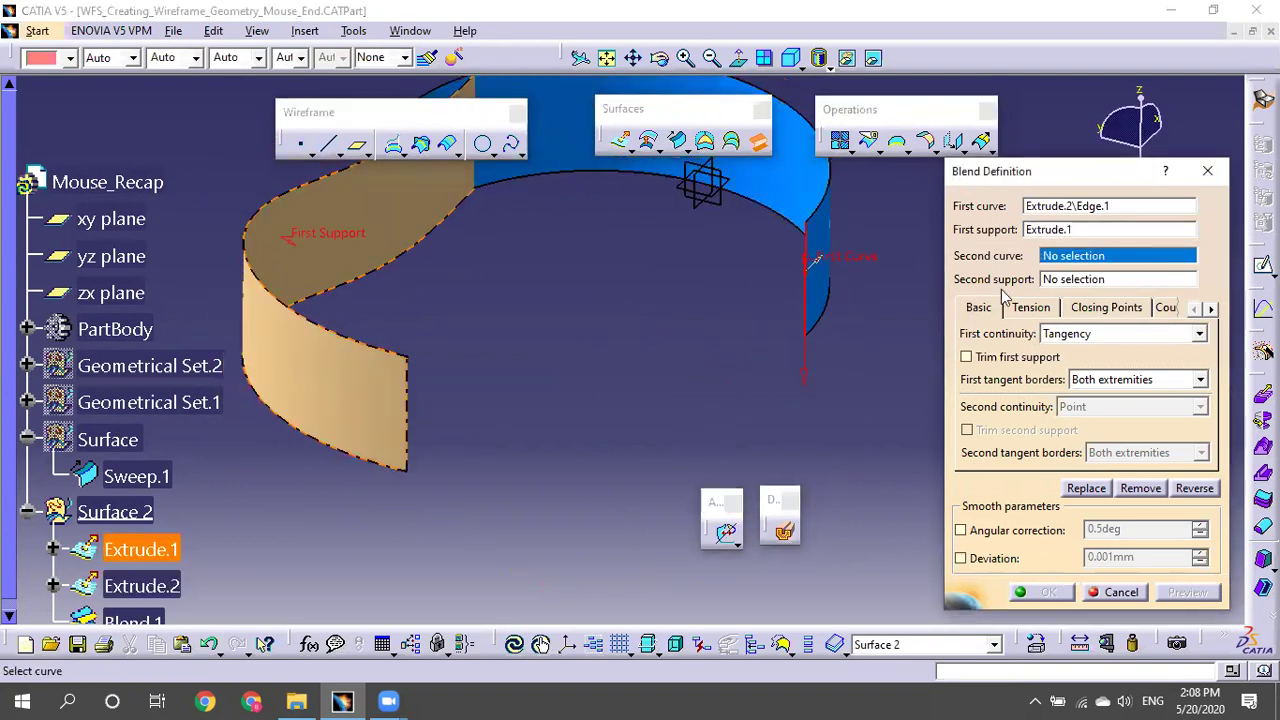
pyautogui.click(1078, 232)
pyautogui.moveTo(760, 390); pyautogui.dragTo(800, 320, button='middle')
pyautogui.click(735, 287)
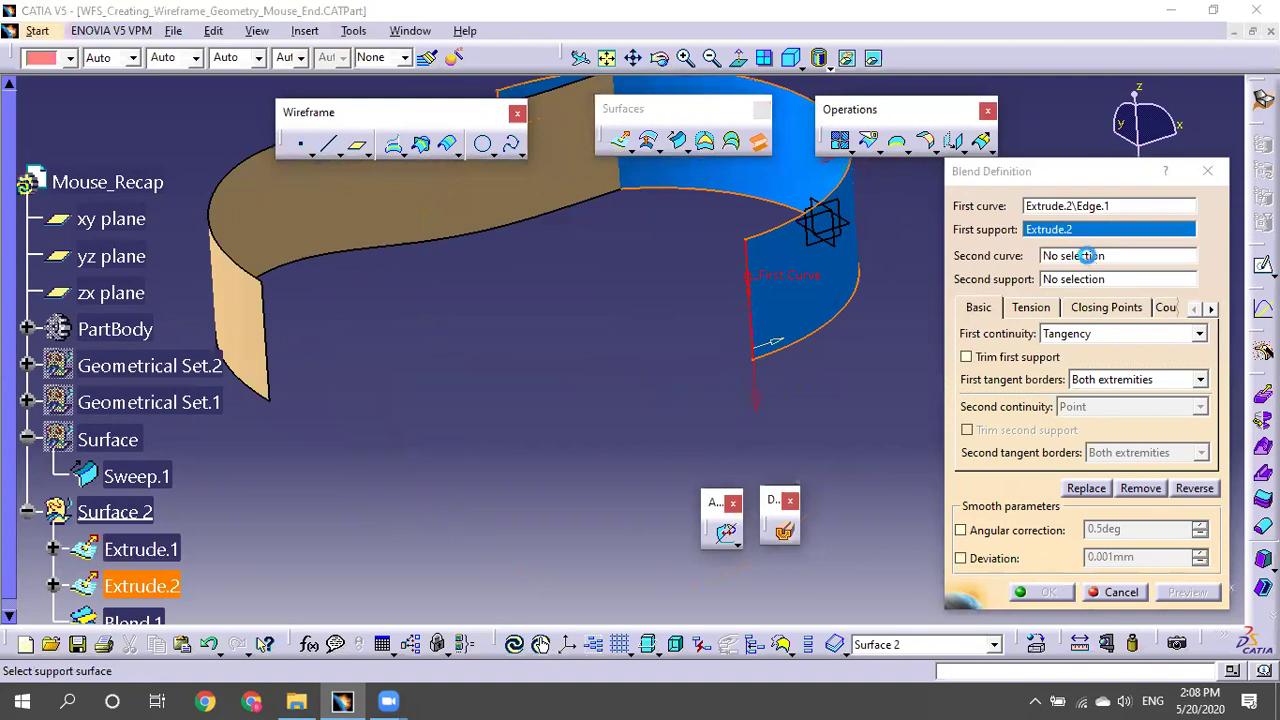
# - Set the free vertical end edge of tan Extrude.1 as the blend's second curve and Extrude.1 as its second support
pyautogui.click(1088, 256)
pyautogui.moveTo(626, 379); pyautogui.dragTo(395, 405, button='middle')
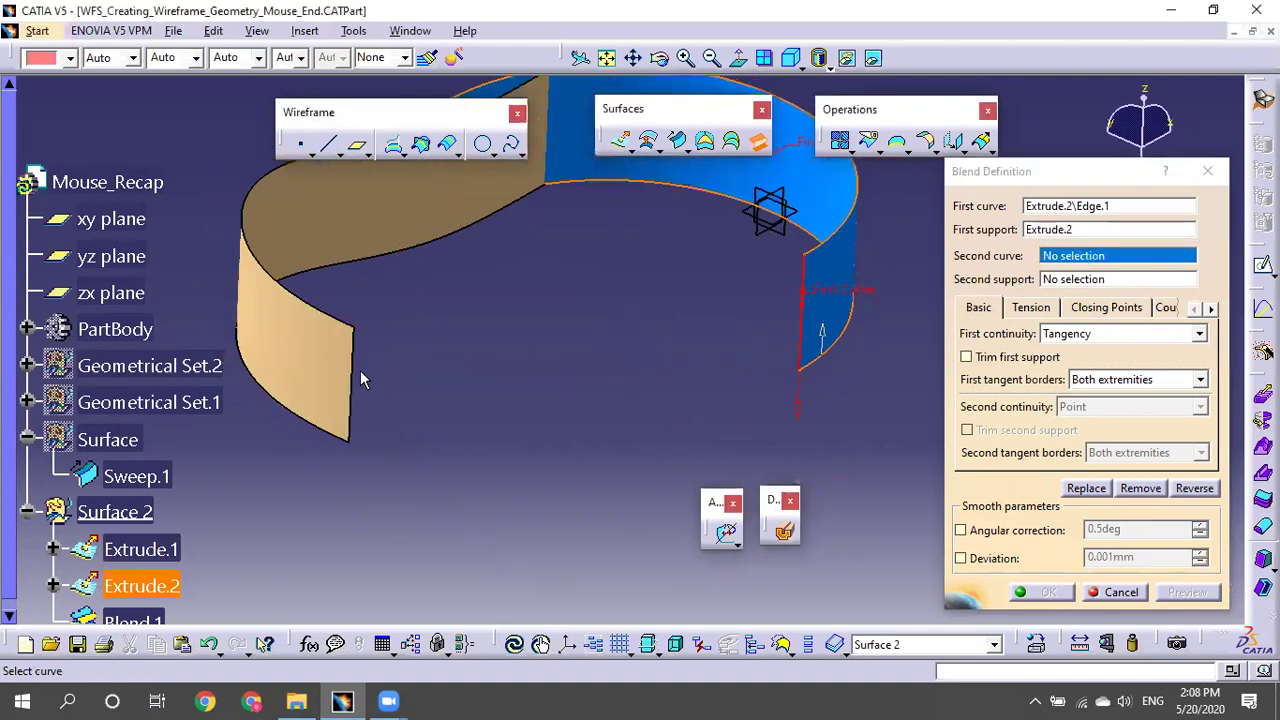
pyautogui.click(355, 366)
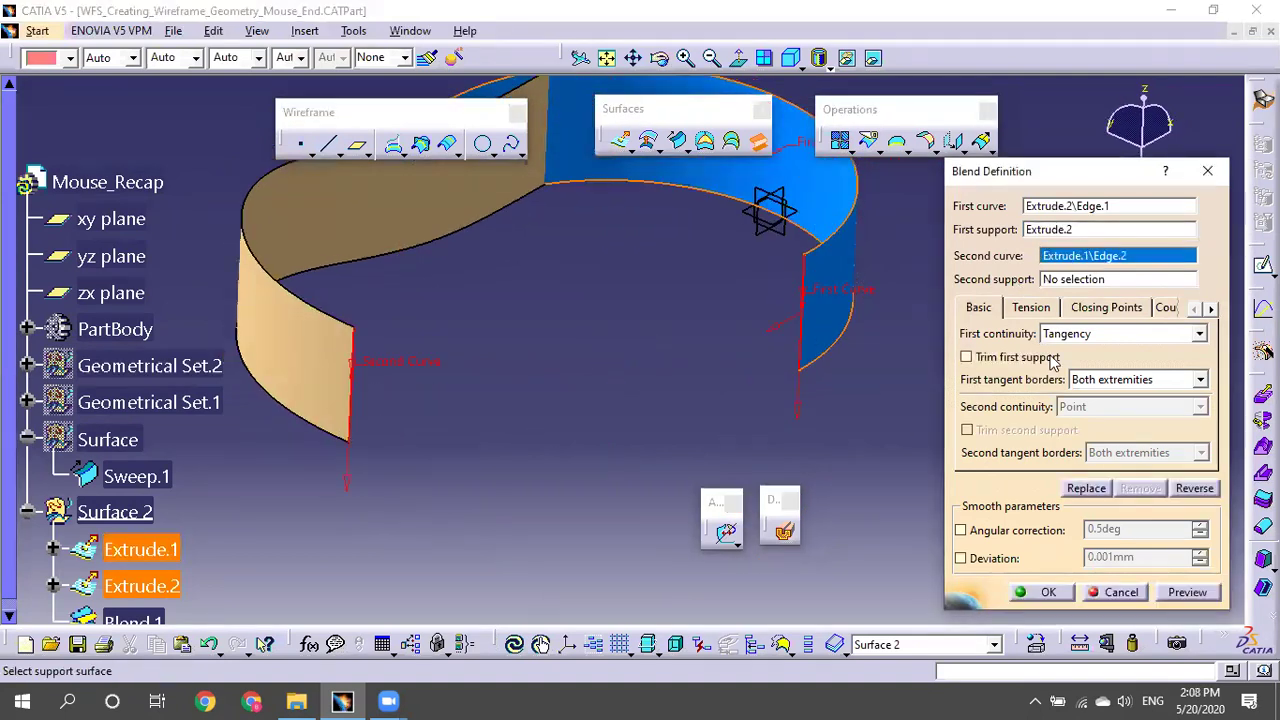
pyautogui.click(1070, 279)
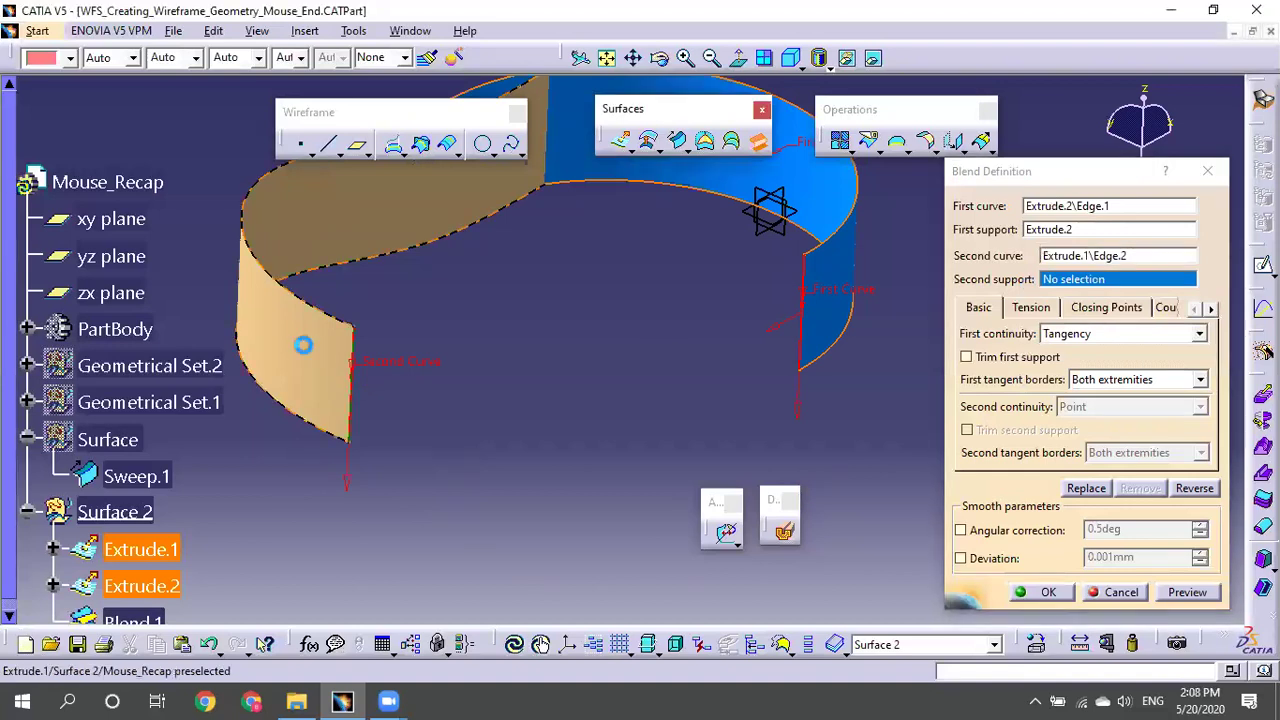
pyautogui.click(303, 345)
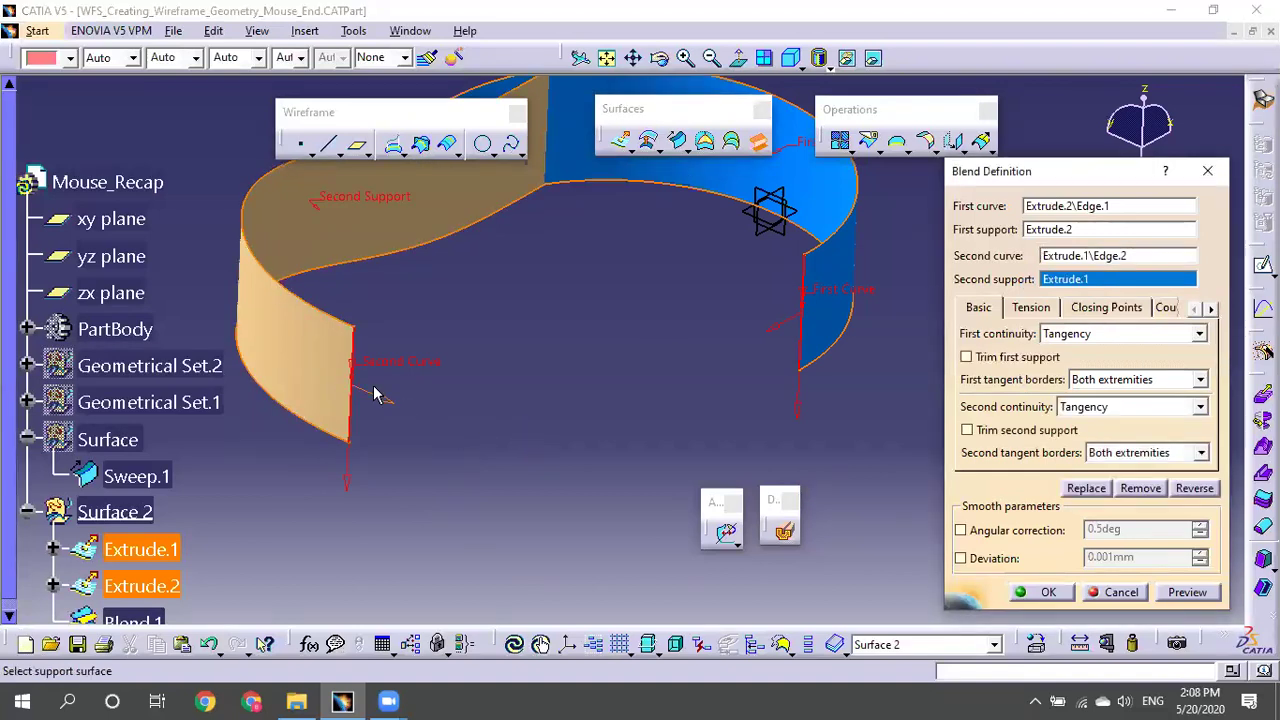
pyautogui.moveTo(680, 362); pyautogui.dragTo(686, 394, button='middle')
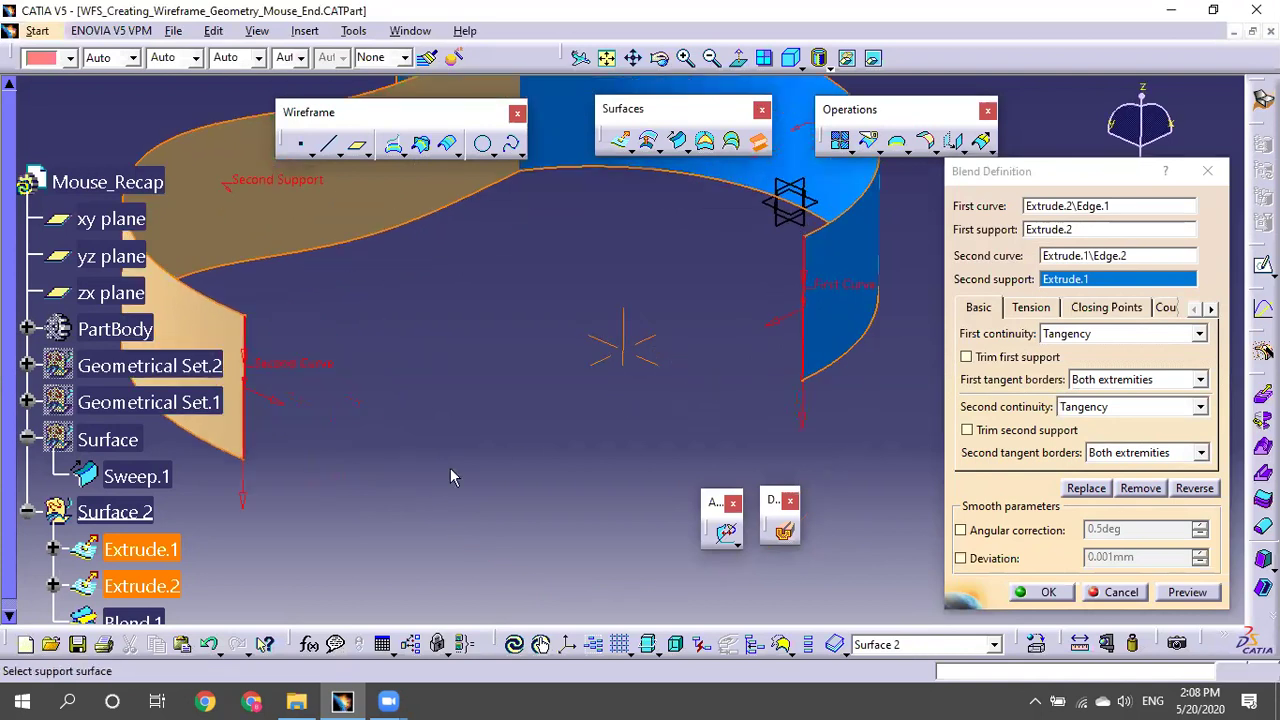
pyautogui.moveTo(450, 469); pyautogui.dragTo(411, 387, button='middle')
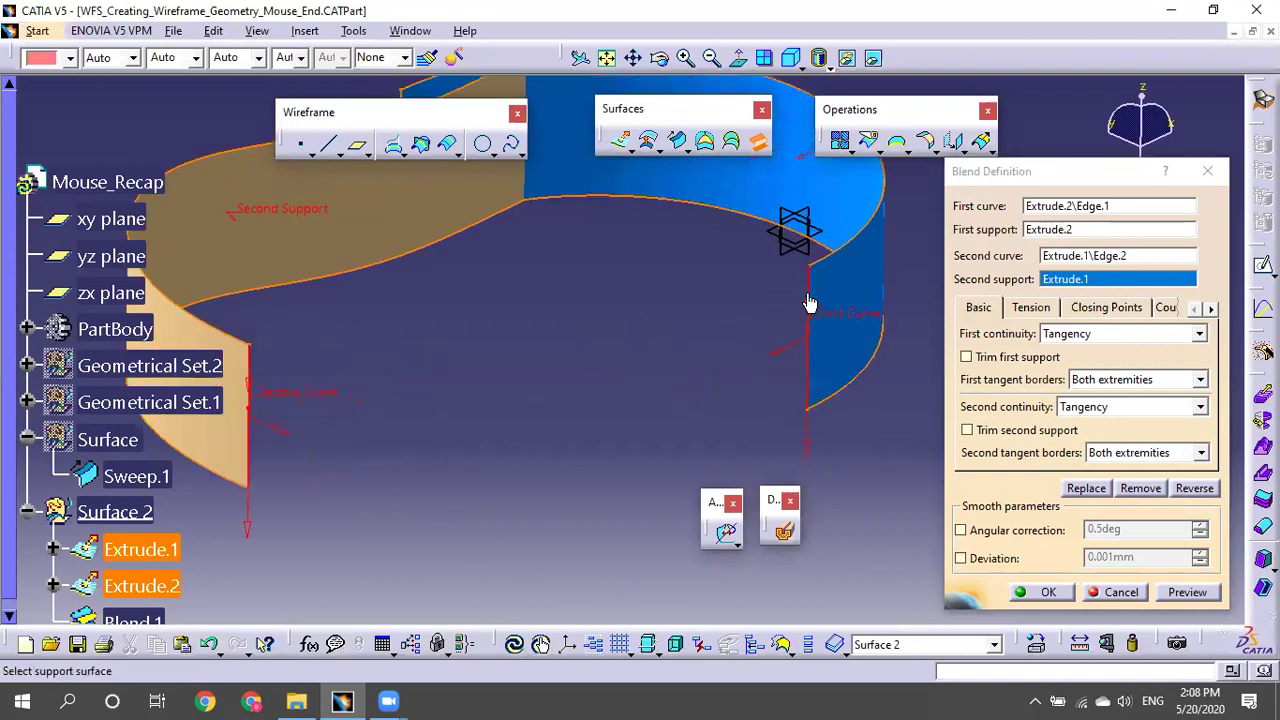
pyautogui.moveTo(855, 275); pyautogui.dragTo(748, 374, button='middle')
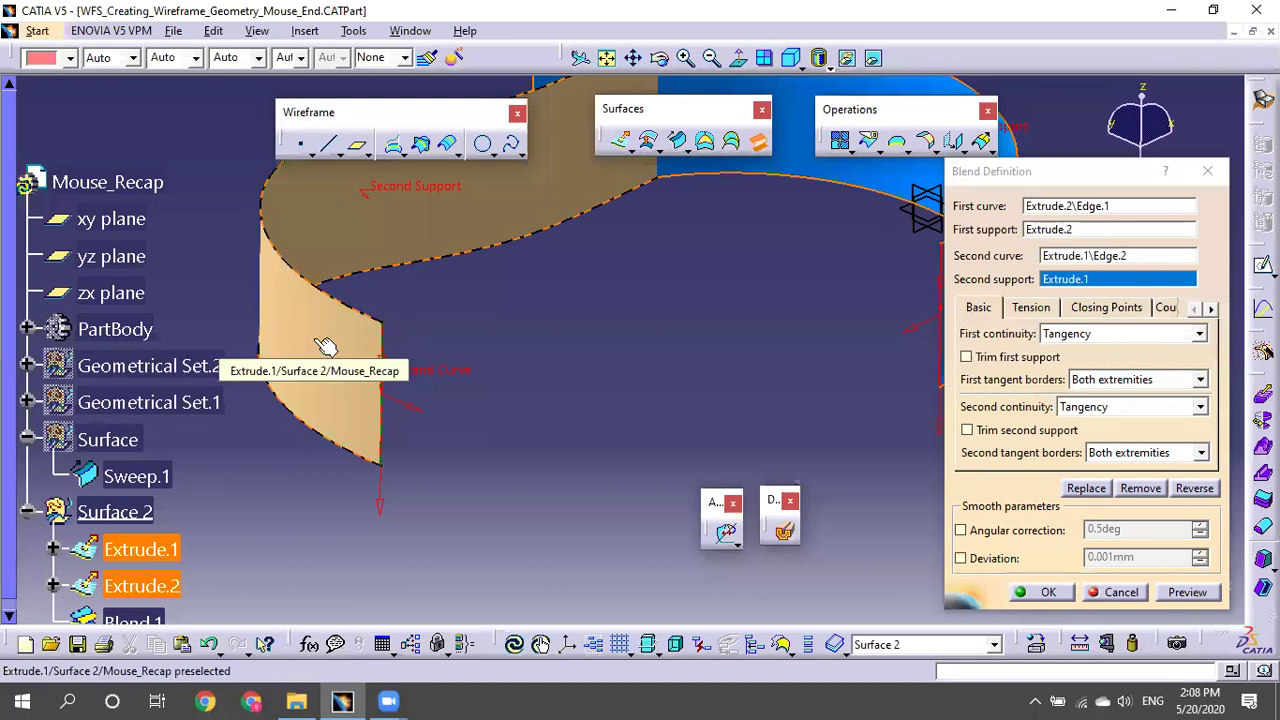
# - Try the trim options for the blend's first and second supports and turn both off again
pyautogui.click(966, 357)
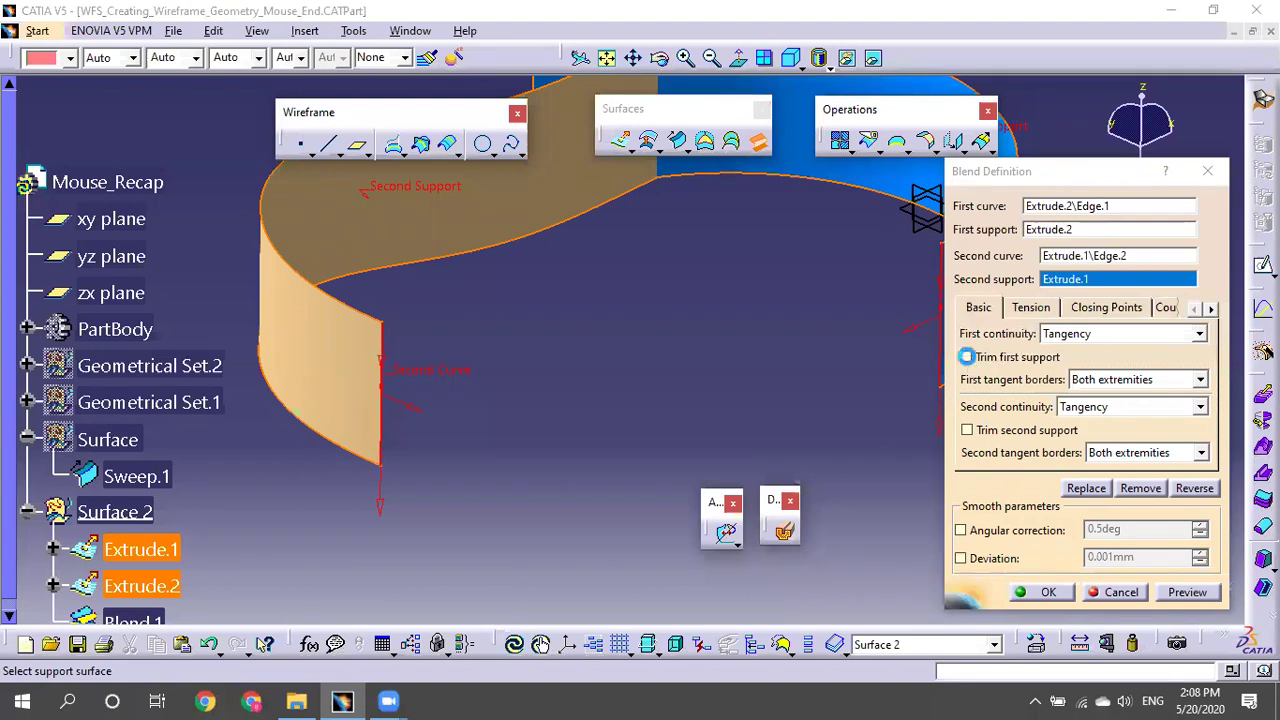
pyautogui.click(966, 430)
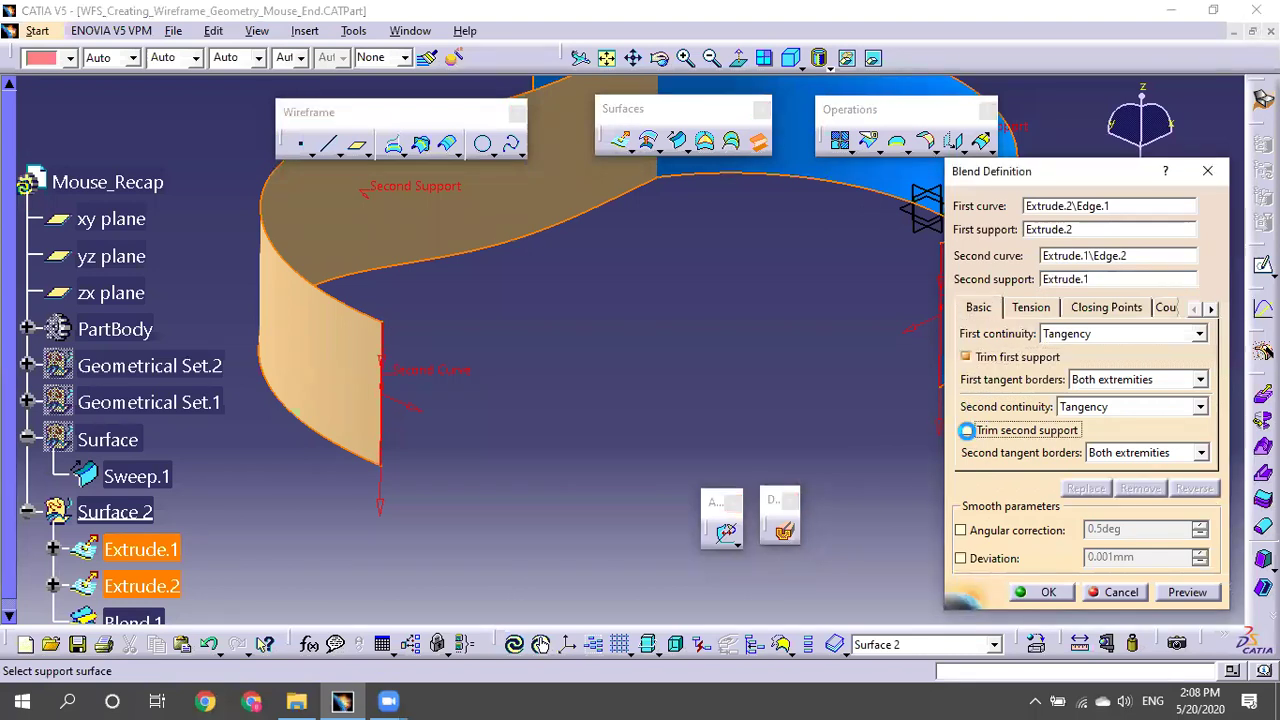
pyautogui.moveTo(726, 437); pyautogui.dragTo(1122, 592, button='middle')
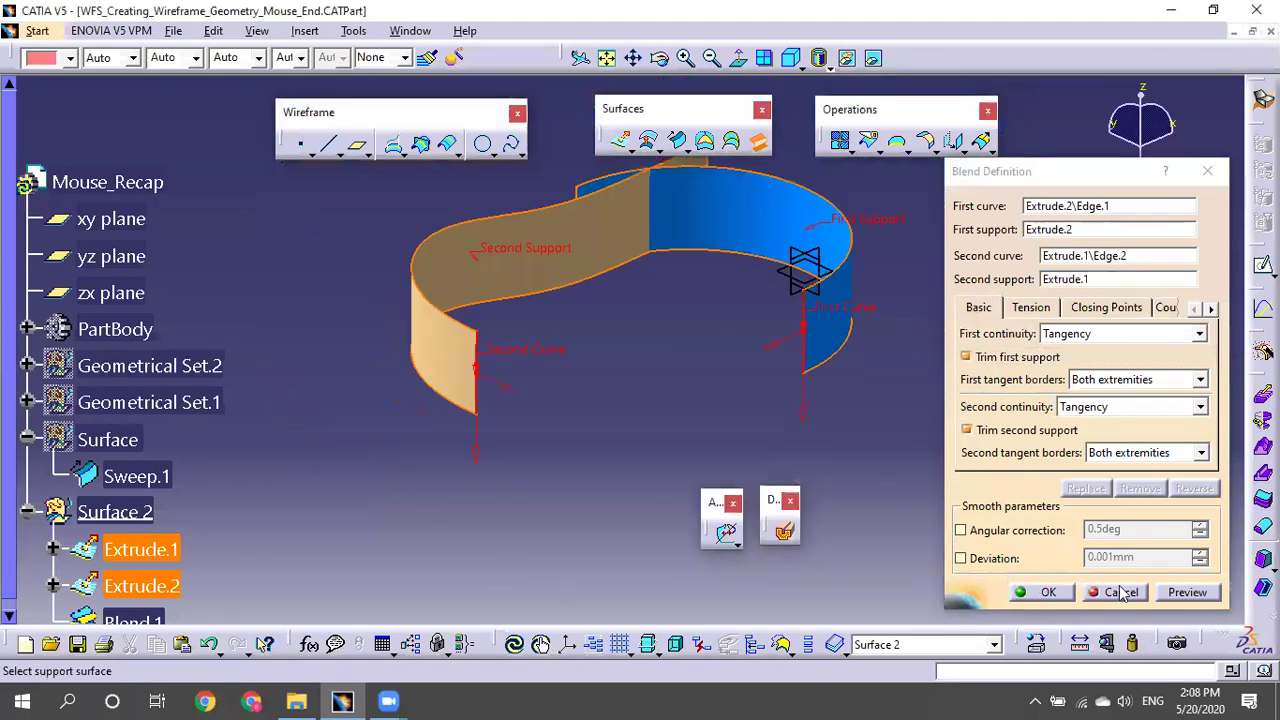
pyautogui.click(963, 358)
pyautogui.click(966, 430)
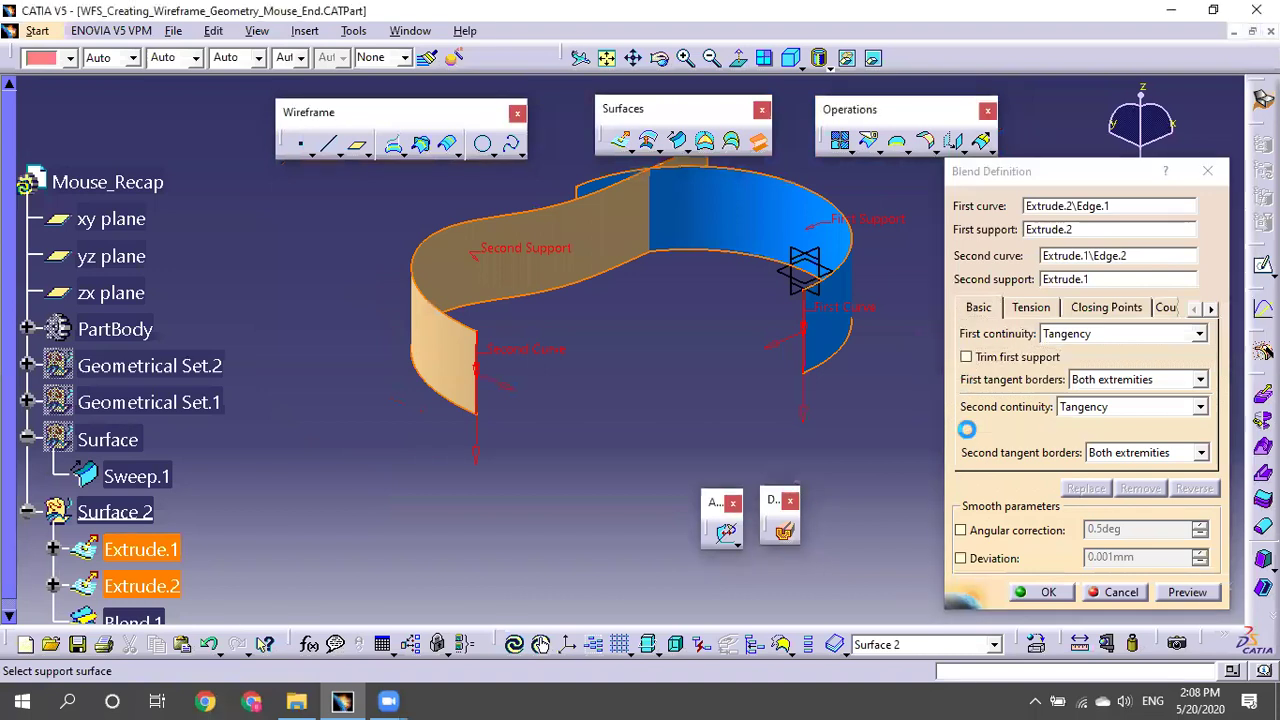
# - Preview the blend with Tangency continuity, and try Curvature as both its first and second continuity
pyautogui.click(1188, 592)
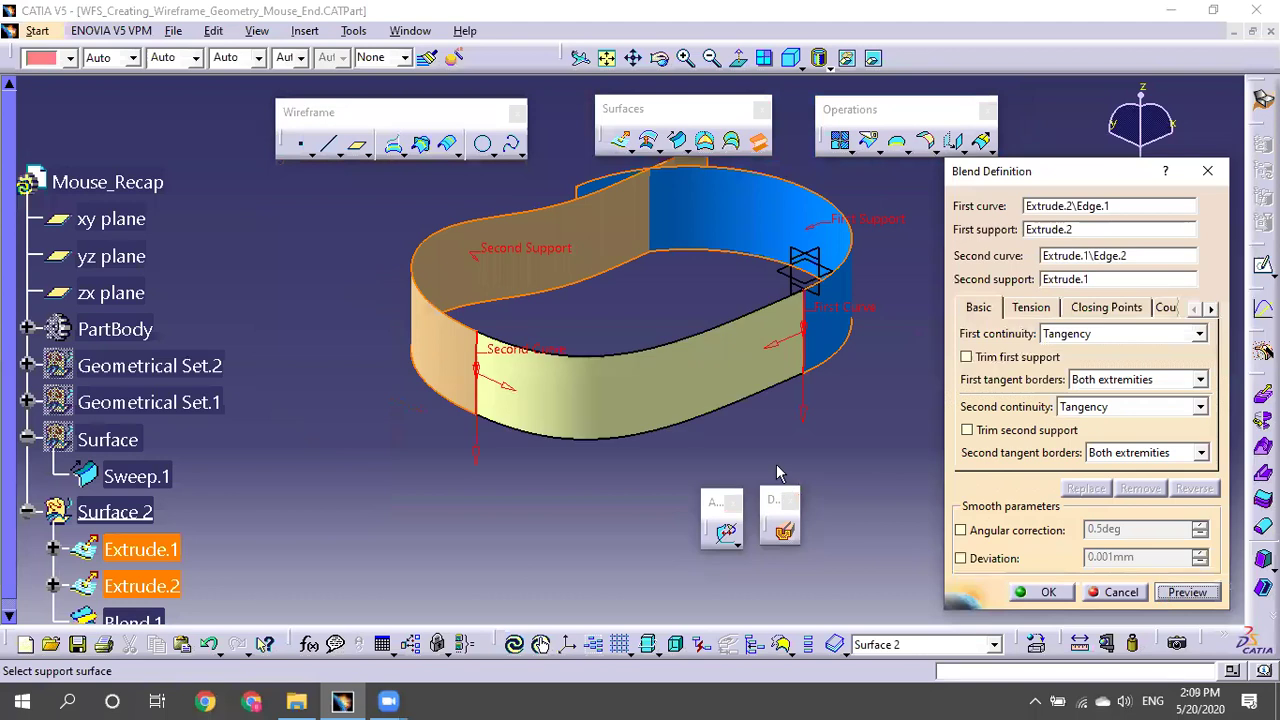
pyautogui.moveTo(510, 488); pyautogui.dragTo(536, 441, button='middle')
pyautogui.click(1170, 334)
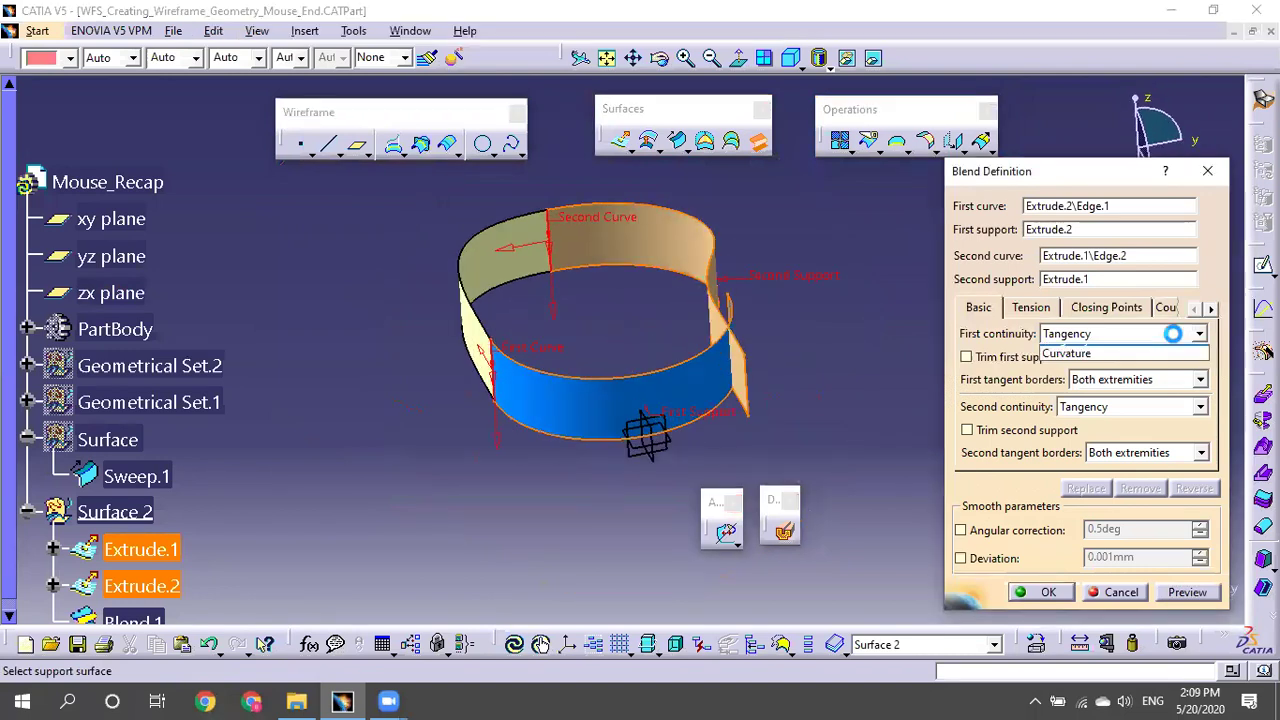
pyautogui.click(1098, 381)
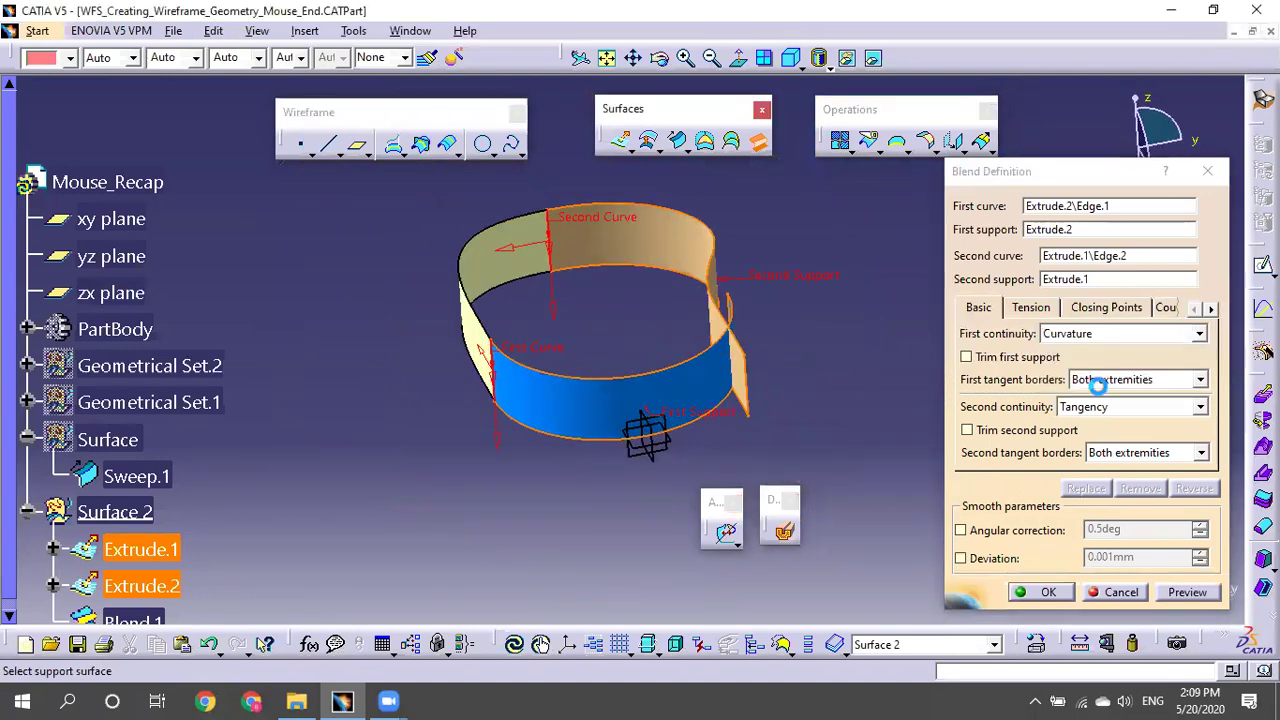
pyautogui.click(1143, 412)
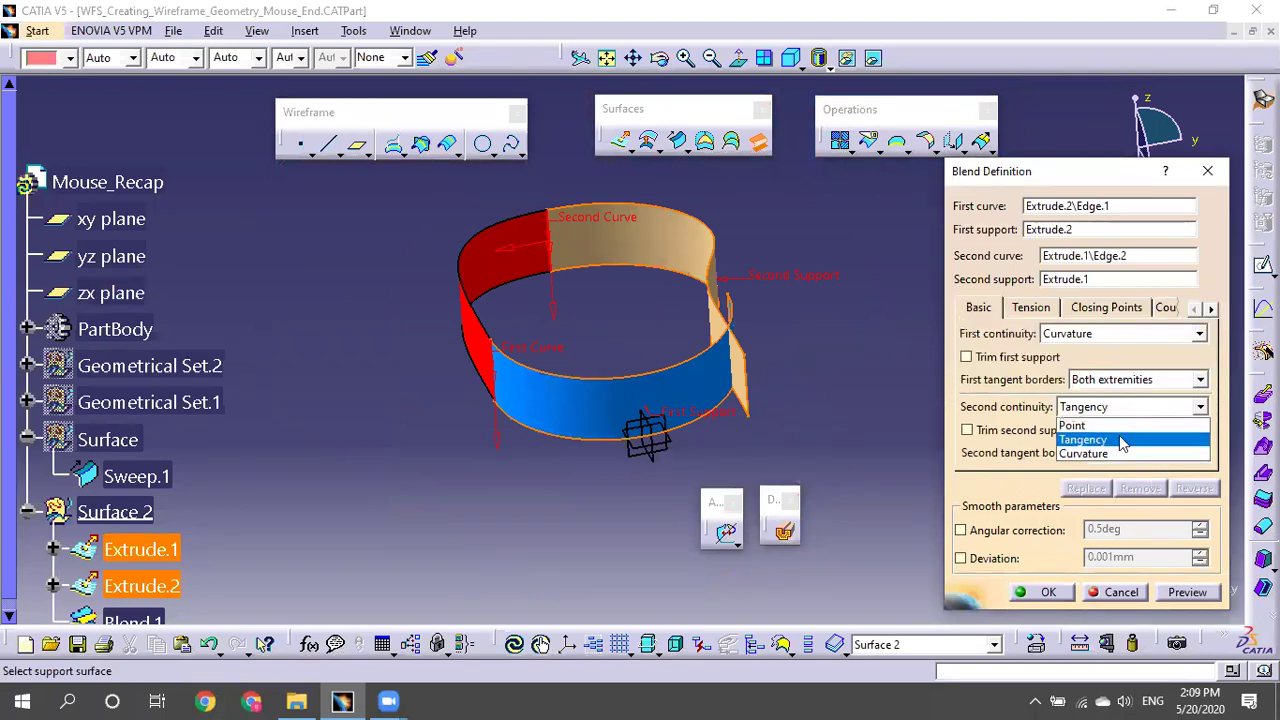
pyautogui.click(1112, 455)
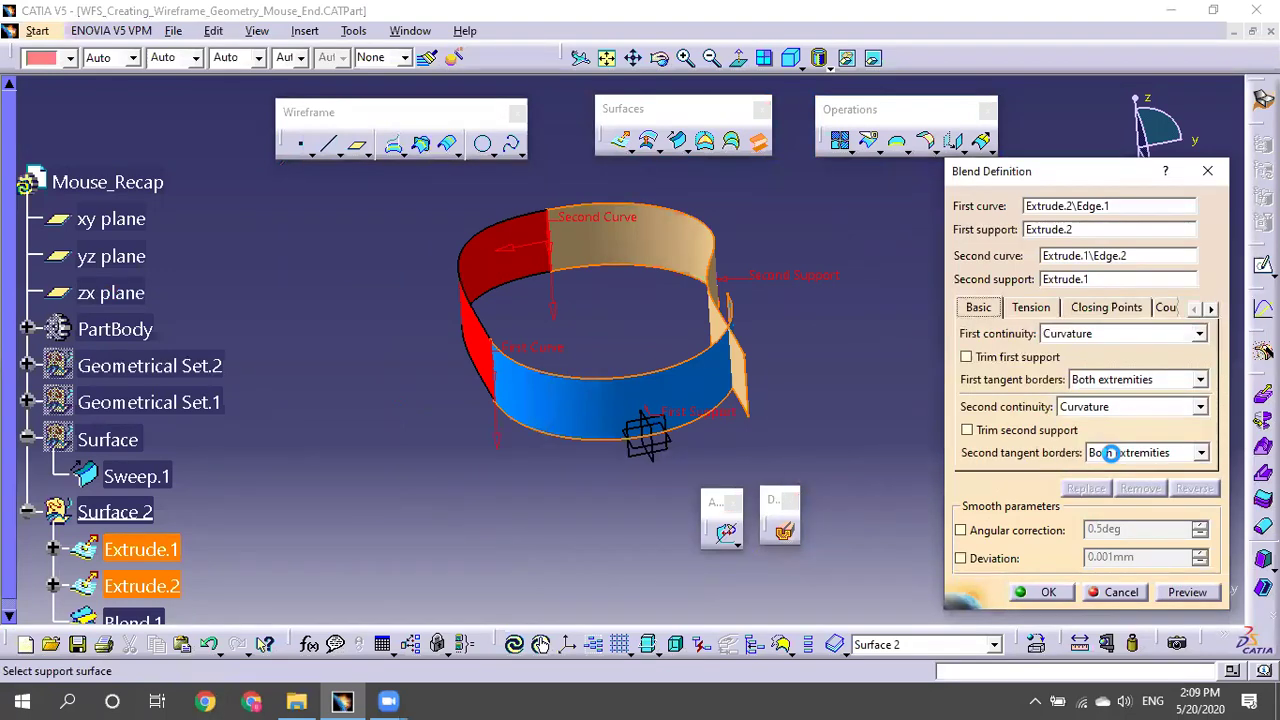
pyautogui.click(1196, 594)
pyautogui.moveTo(791, 441); pyautogui.dragTo(1077, 457, button='middle')
# - Set the blend's first and second continuity to Tangency and create the surface
pyautogui.click(1133, 333)
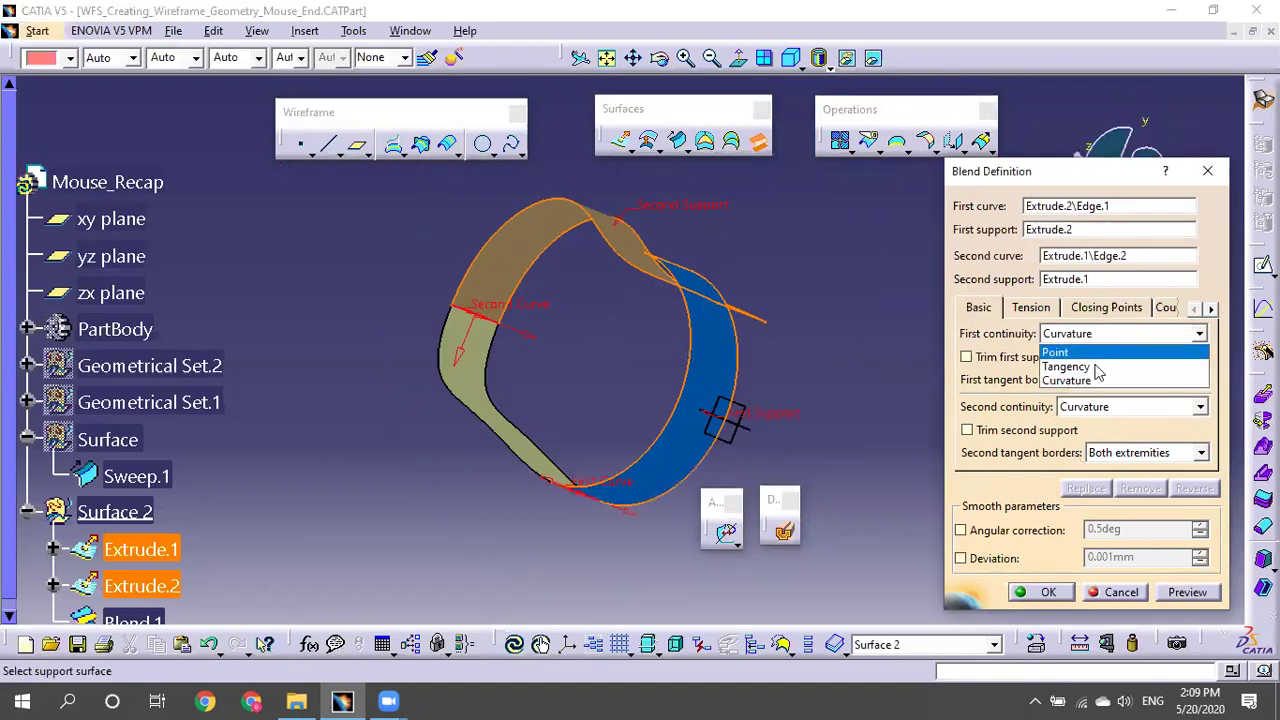
pyautogui.click(1100, 367)
pyautogui.click(1131, 384)
pyautogui.click(1131, 397)
pyautogui.click(1122, 407)
pyautogui.click(1106, 433)
pyautogui.click(1048, 592)
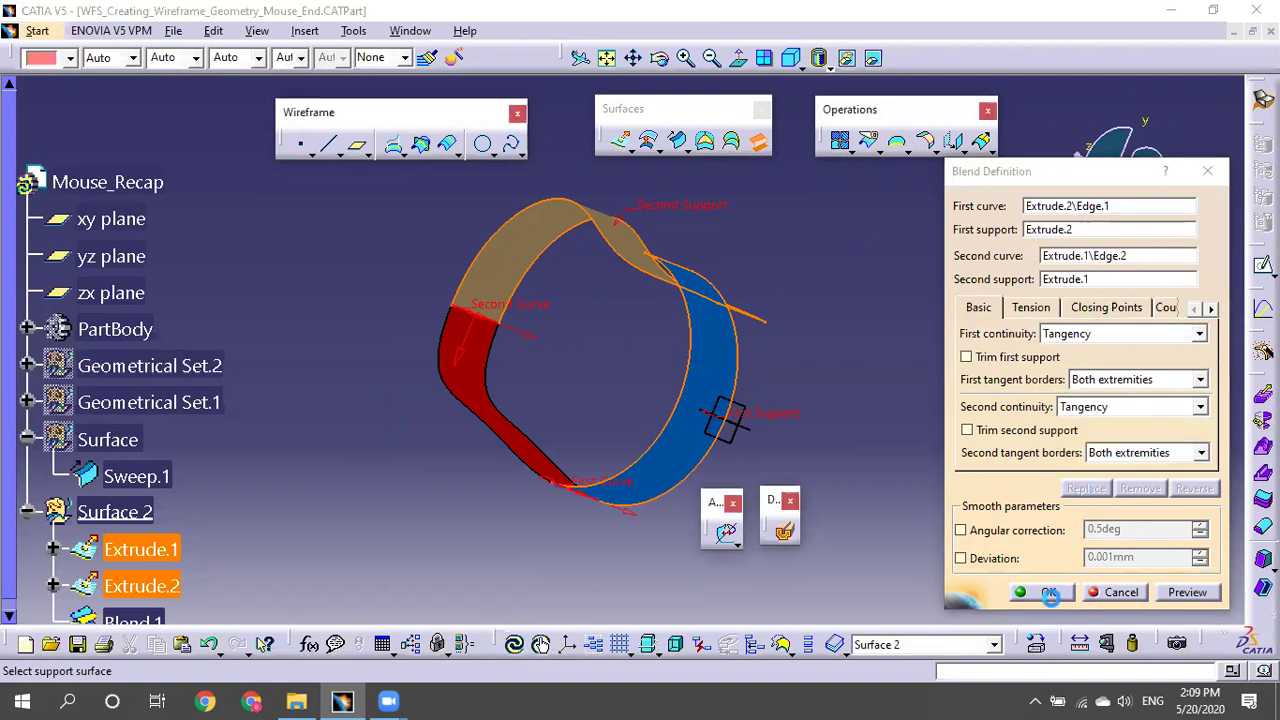
# - Inspect the side wall from all around, including the blend's junctions and the ends where the extruded surfaces cross
pyautogui.moveTo(514, 563); pyautogui.dragTo(954, 404, button='middle')
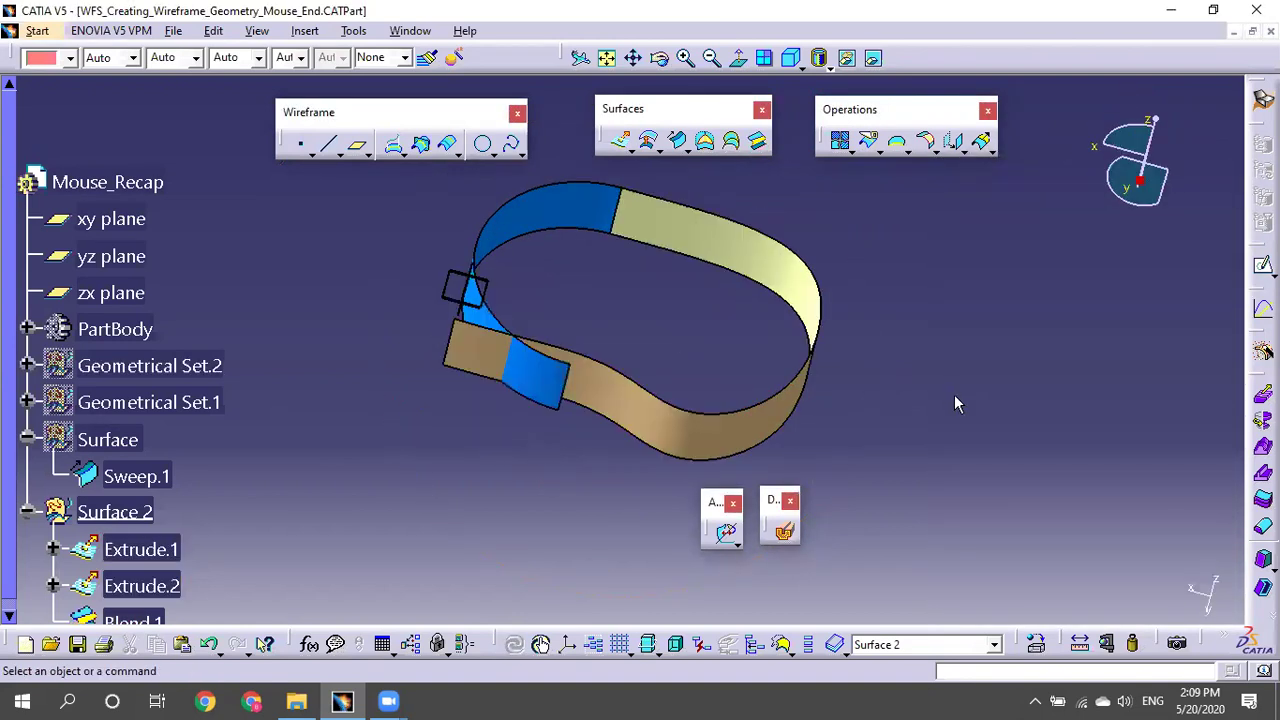
pyautogui.moveTo(749, 434); pyautogui.dragTo(888, 404, button='middle')
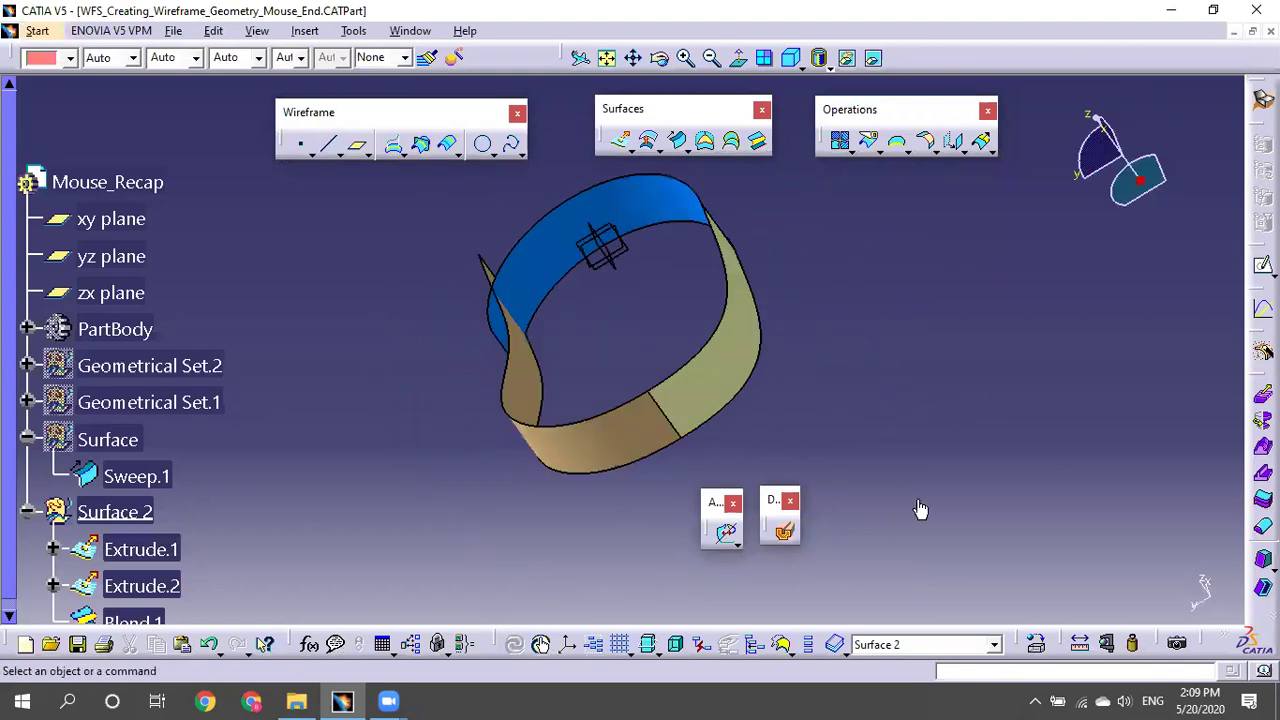
pyautogui.moveTo(920, 510); pyautogui.dragTo(652, 467, button='middle')
pyautogui.moveTo(857, 433); pyautogui.dragTo(814, 463, button='middle')
pyautogui.moveTo(888, 447); pyautogui.dragTo(586, 409, button='middle')
pyautogui.moveTo(764, 315); pyautogui.dragTo(600, 352, button='middle')
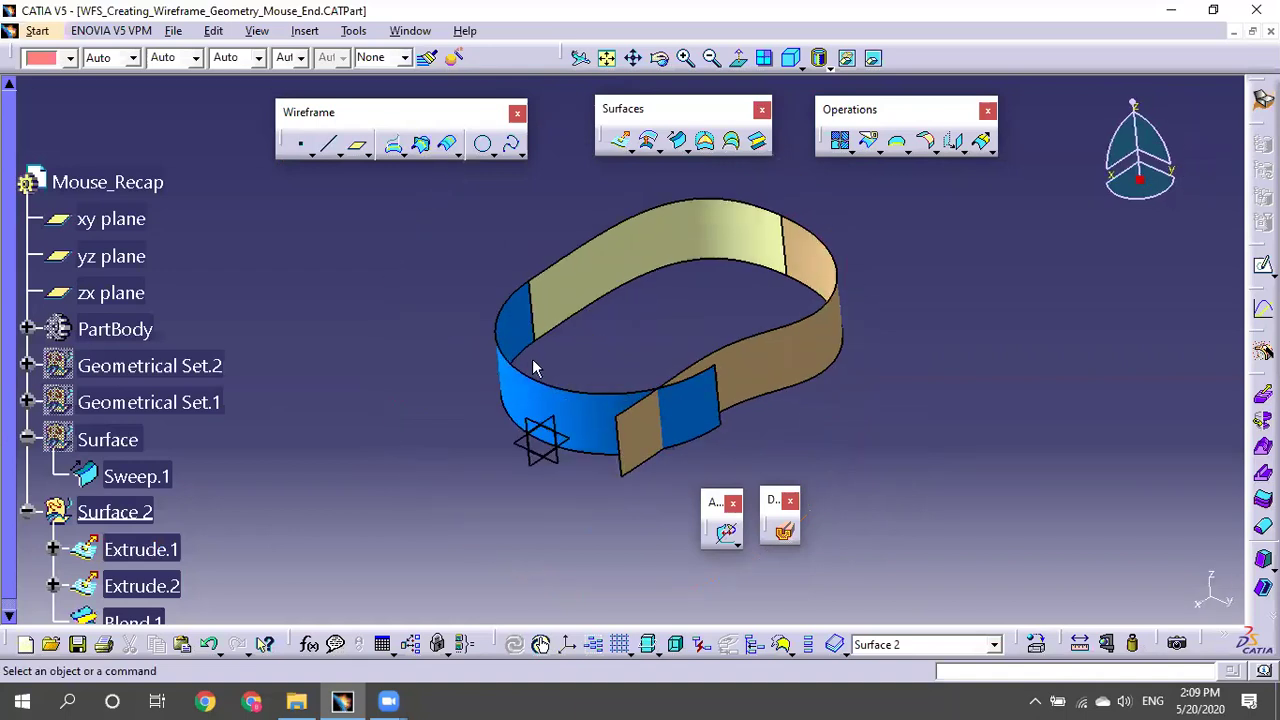
# - Show the Surface geometrical set with the swept top and inspect where the side wall runs past the top's edge
pyautogui.rightClick(120, 438)
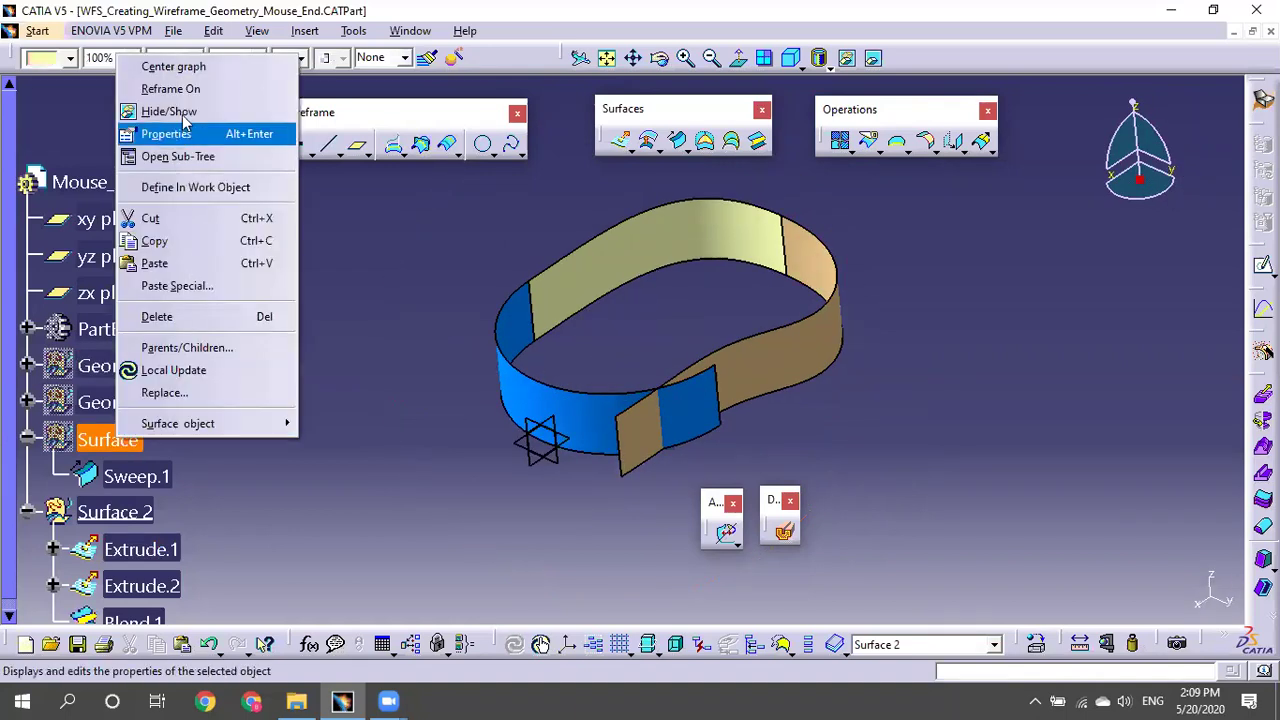
pyautogui.click(183, 112)
pyautogui.moveTo(621, 343); pyautogui.dragTo(644, 400, button='middle')
pyautogui.moveTo(609, 308); pyautogui.dragTo(673, 385, button='middle')
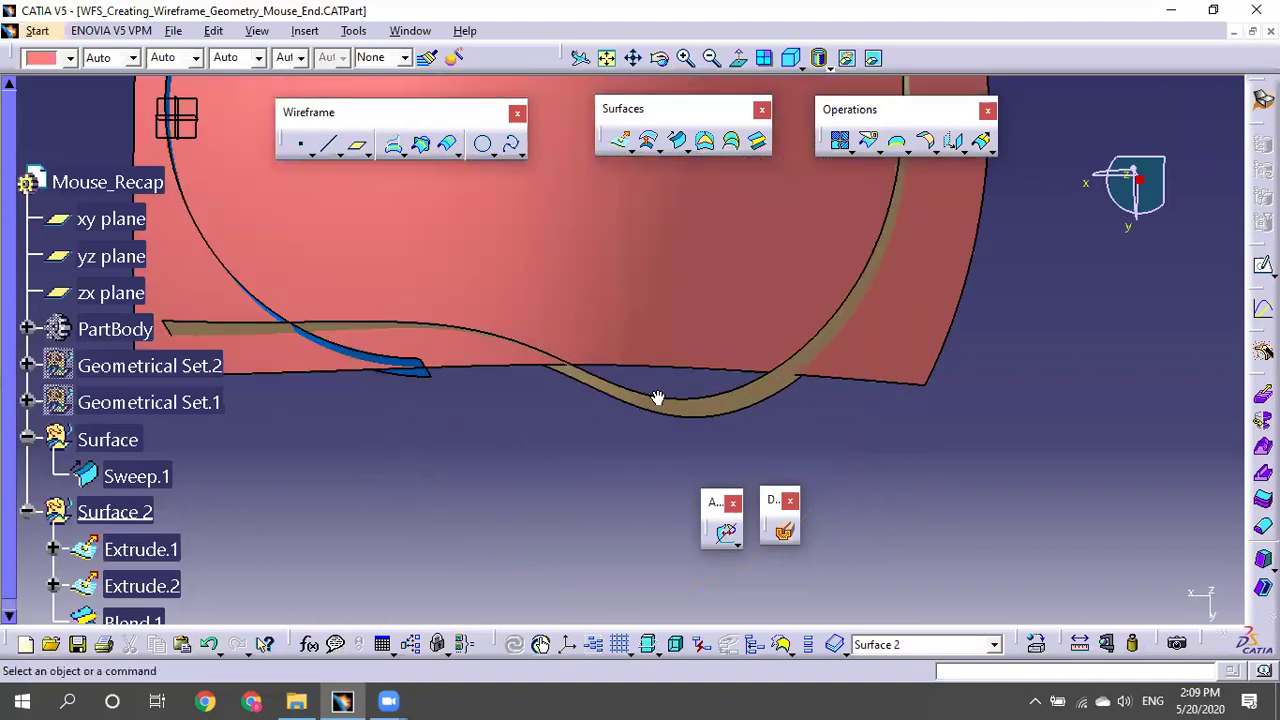
pyautogui.moveTo(649, 443); pyautogui.dragTo(551, 516, button='middle')
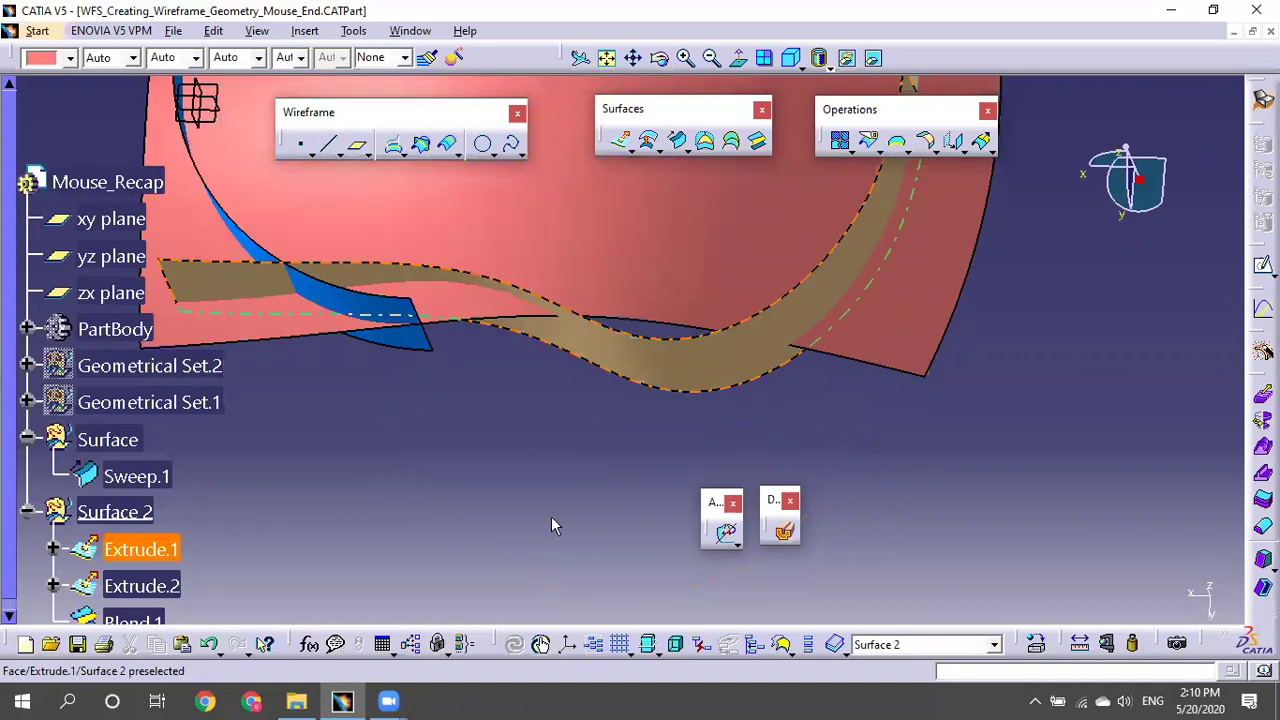
pyautogui.moveTo(622, 381); pyautogui.dragTo(622, 381, button='middle')
pyautogui.moveTo(689, 347); pyautogui.dragTo(653, 447, button='middle')
pyautogui.moveTo(605, 390); pyautogui.dragTo(612, 530, button='middle')
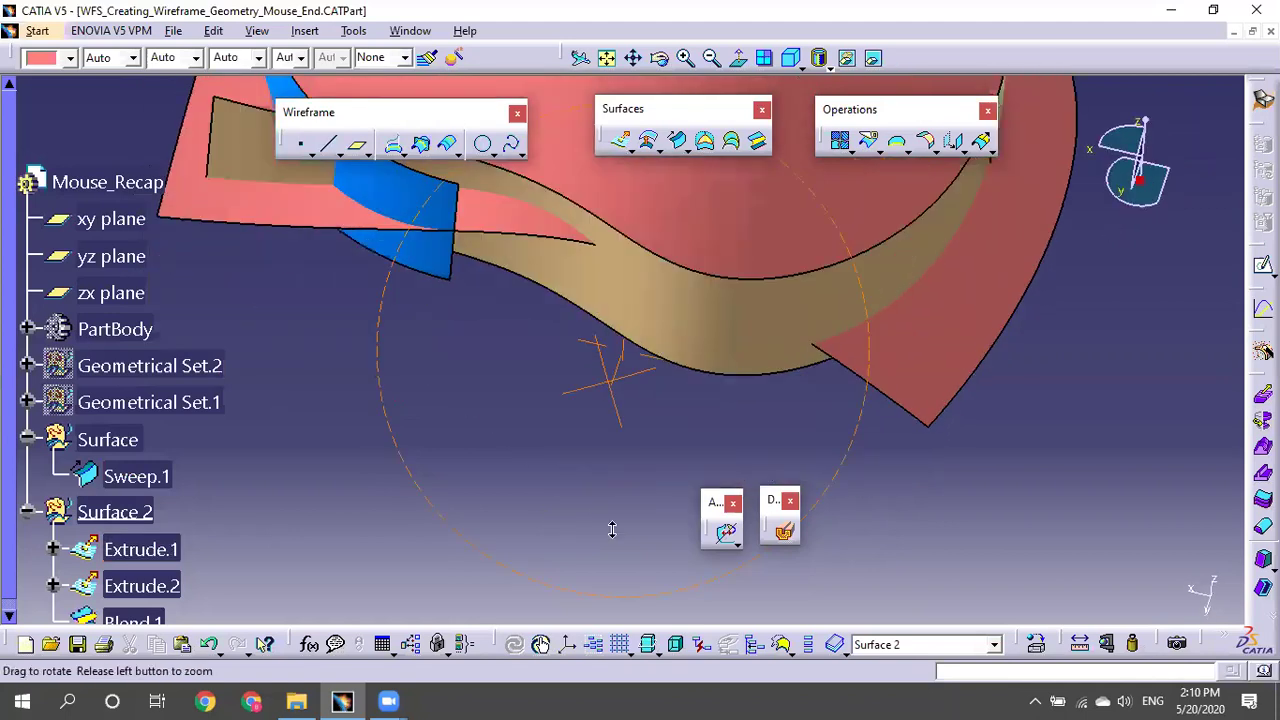
pyautogui.moveTo(425, 445); pyautogui.dragTo(191, 394, button='middle')
pyautogui.scroll(-3, 191, 394)
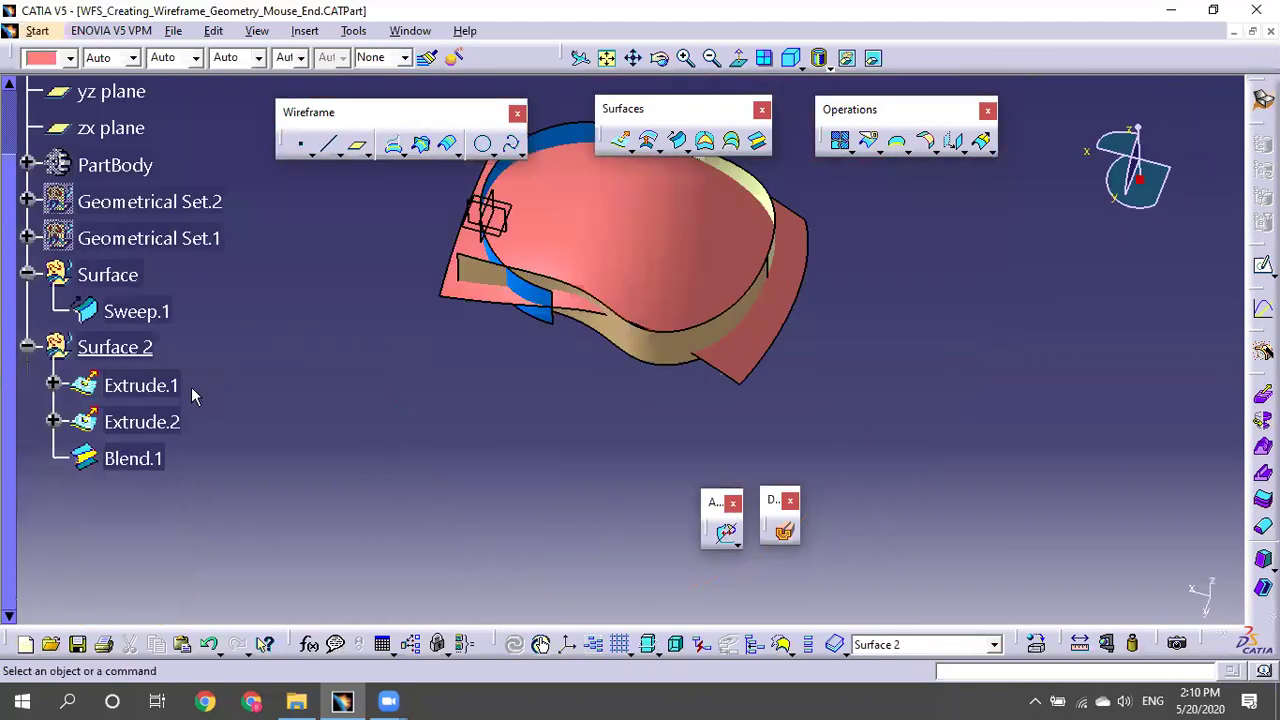
# - Hide the Surface 2 geometrical set to view the swept top alone, and show the set again
pyautogui.rightClick(140, 346)
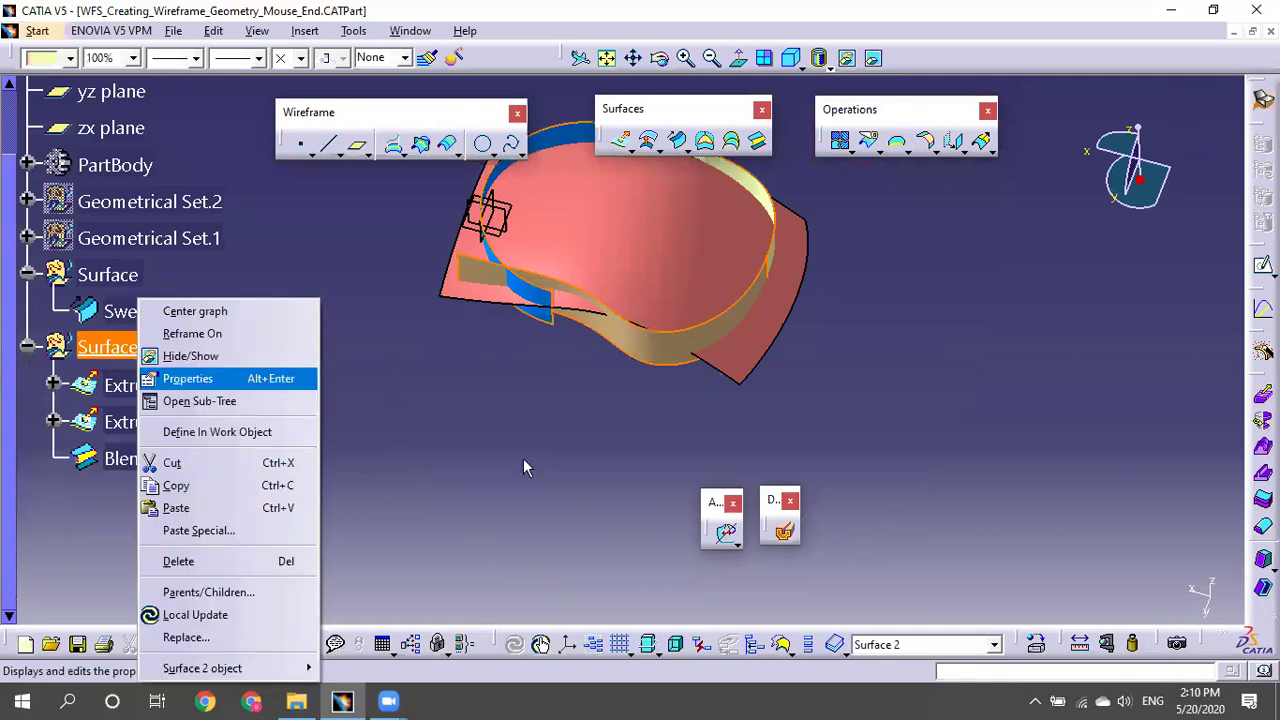
pyautogui.moveTo(562, 334); pyautogui.dragTo(900, 178, button='middle')
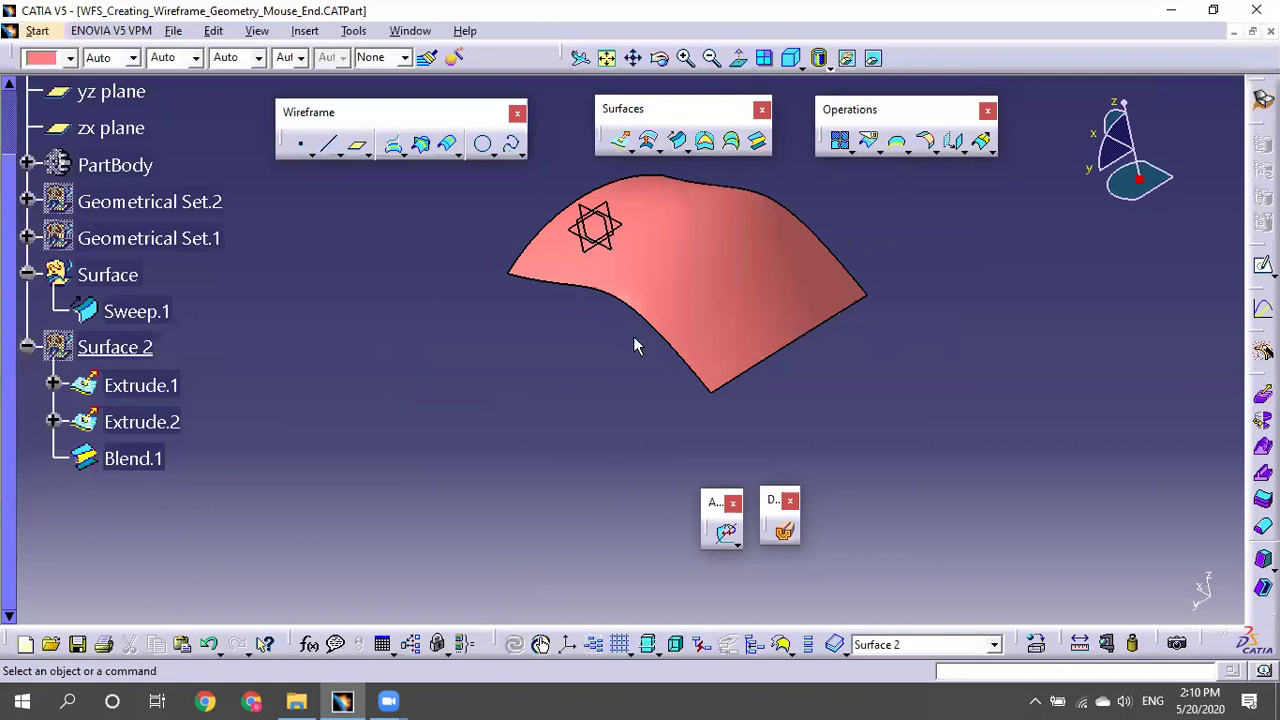
pyautogui.rightClick(126, 347)
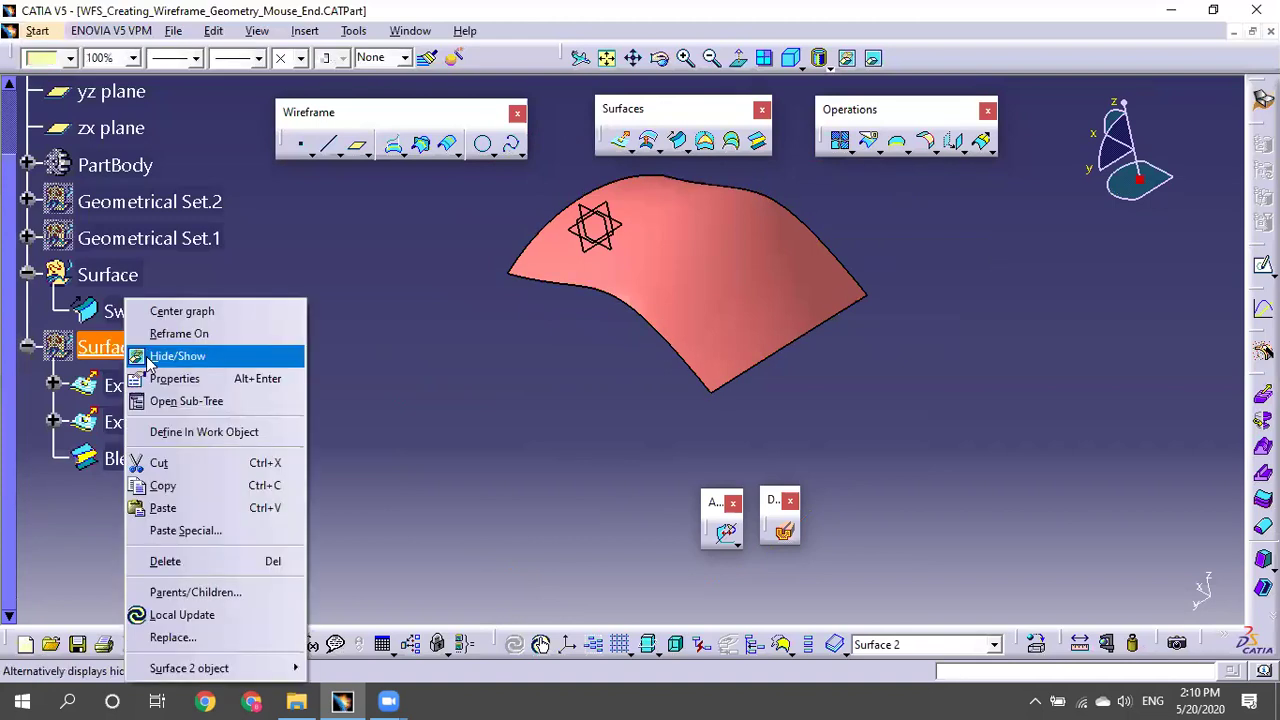
pyautogui.click(186, 362)
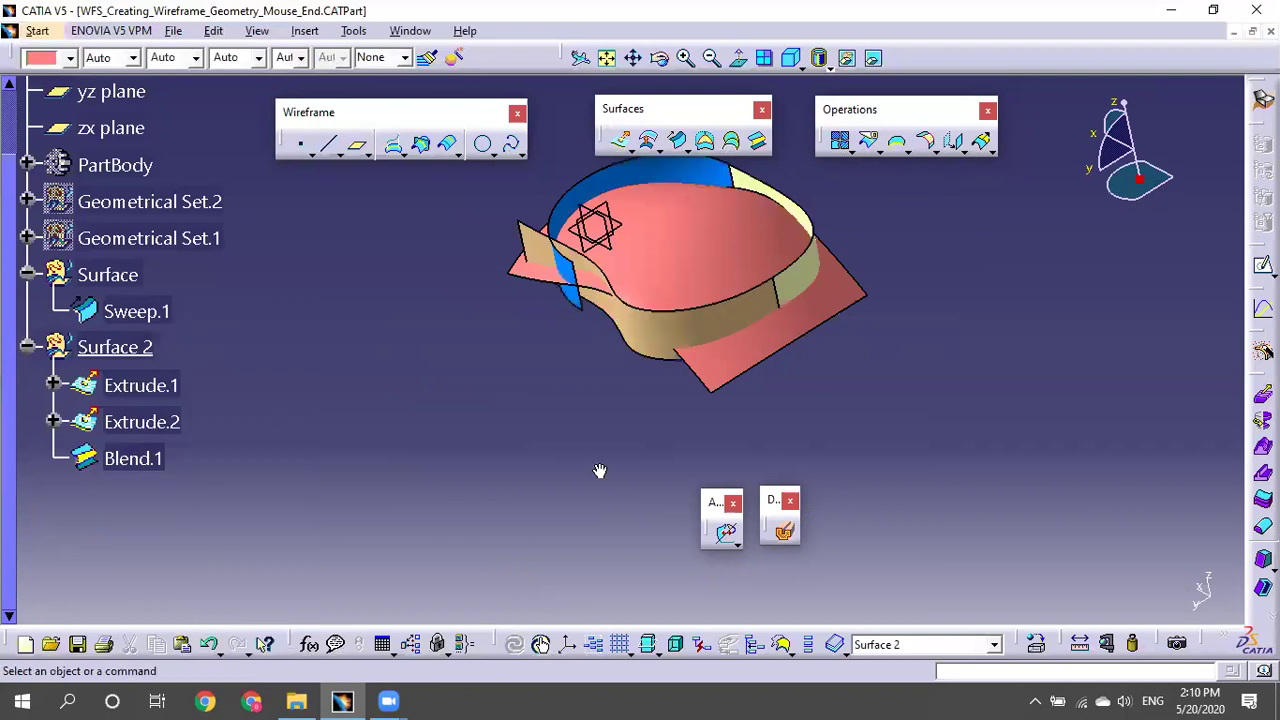
pyautogui.moveTo(600, 471); pyautogui.dragTo(660, 390, button='middle')
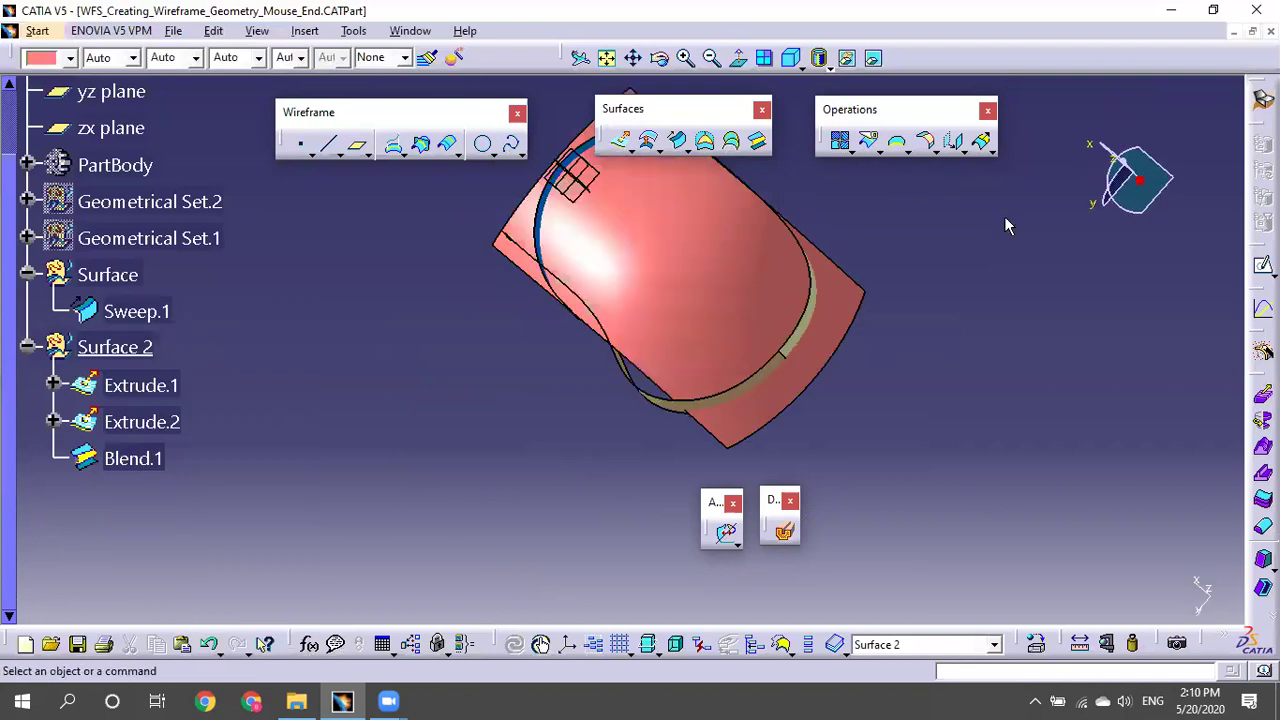
# - Extrapolate the swept top by 12 mm from its long edge on the overhanging wall's side, using Tangent continuity and an assembled result
pyautogui.click(981, 145)
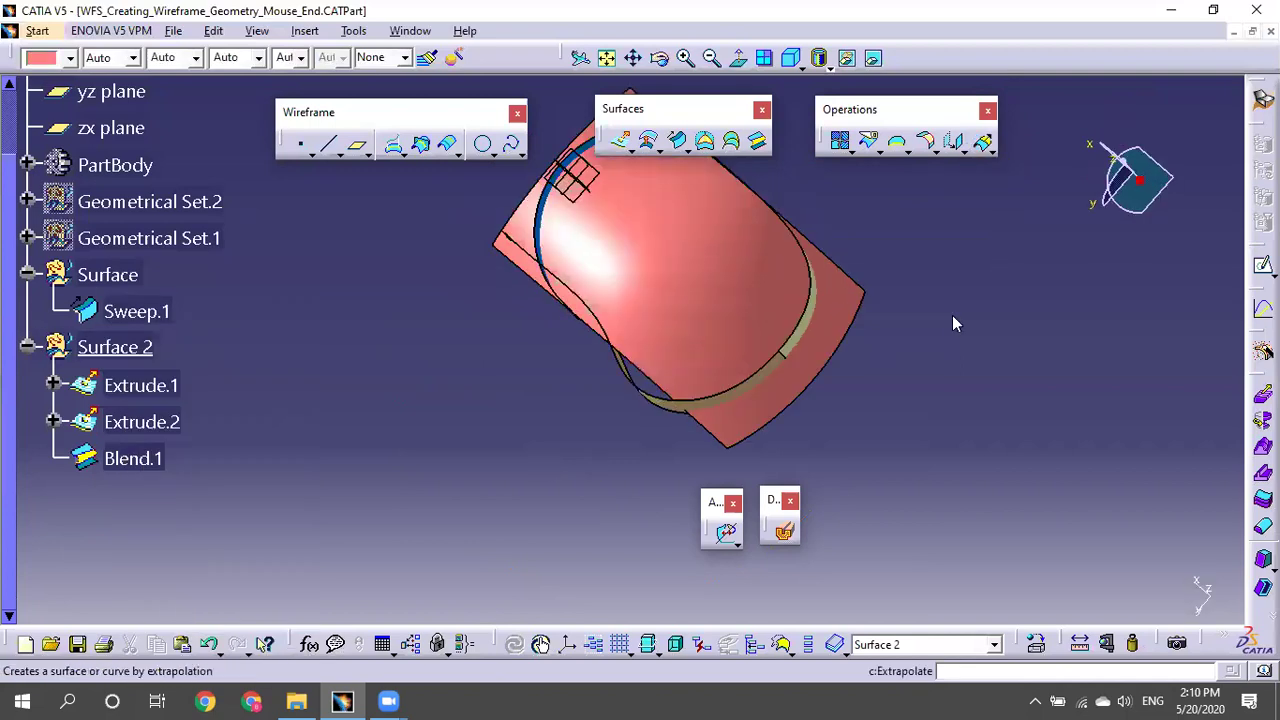
pyautogui.moveTo(571, 434); pyautogui.dragTo(629, 363, button='middle')
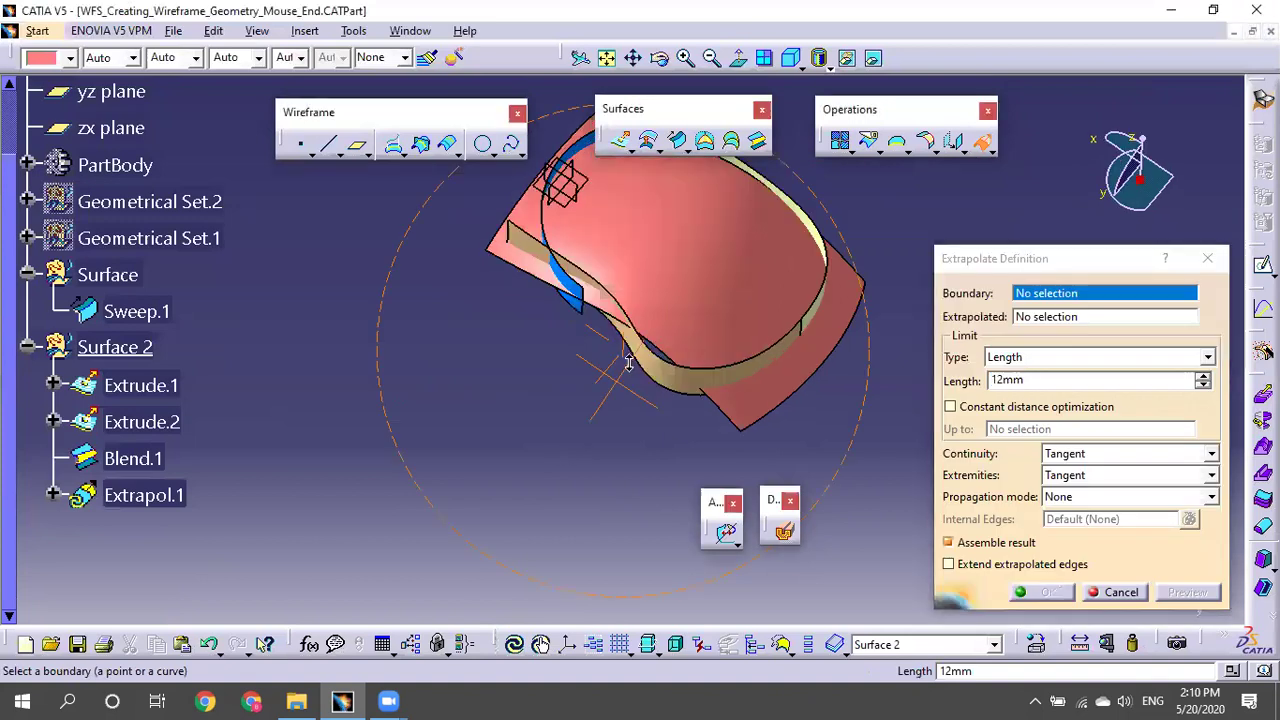
pyautogui.moveTo(714, 429); pyautogui.dragTo(735, 415, button='middle')
pyautogui.click(735, 414)
pyautogui.moveTo(835, 449); pyautogui.dragTo(929, 397, button='middle')
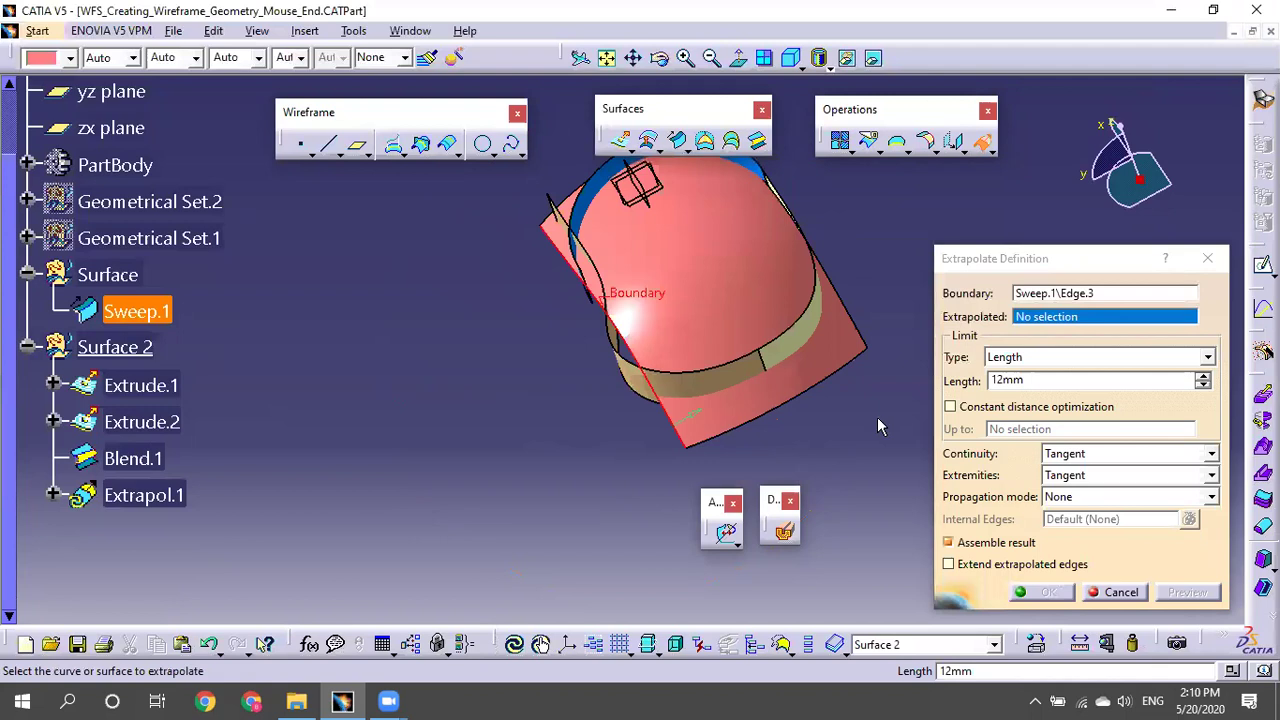
pyautogui.click(685, 260)
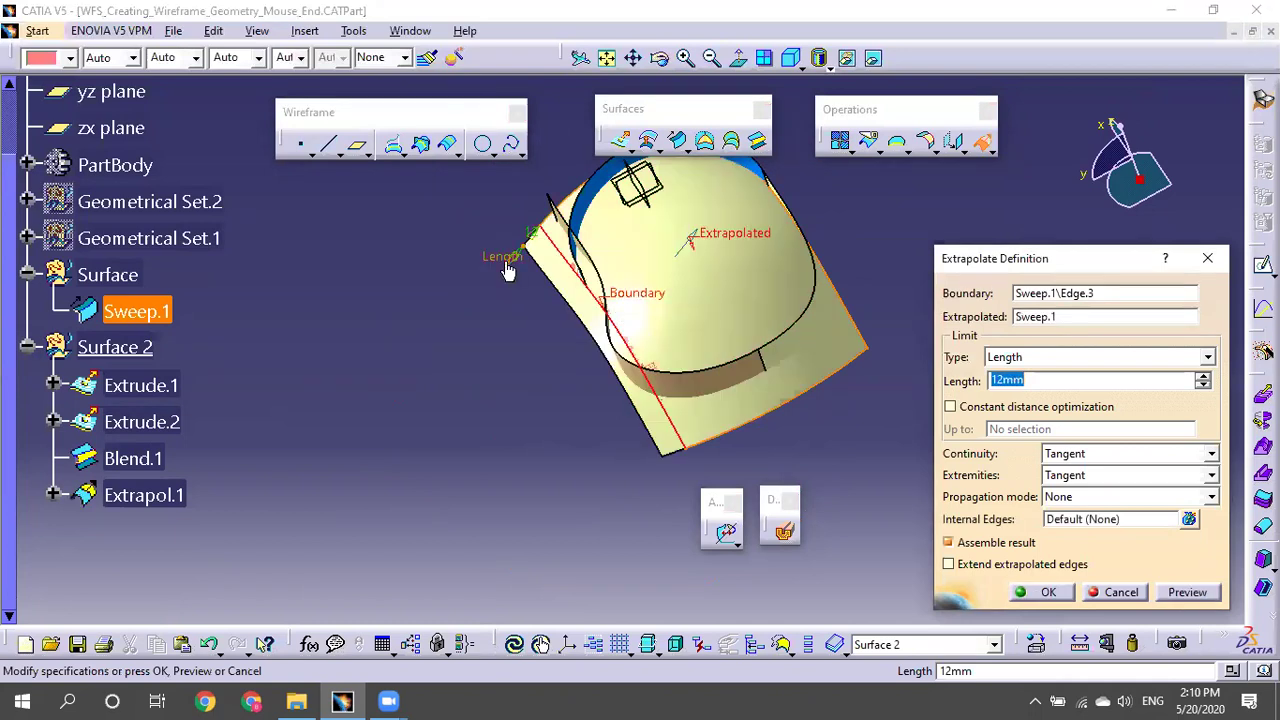
pyautogui.moveTo(664, 406); pyautogui.dragTo(645, 375, button='middle')
pyautogui.click(1045, 592)
pyautogui.moveTo(531, 486); pyautogui.dragTo(904, 342, button='middle')
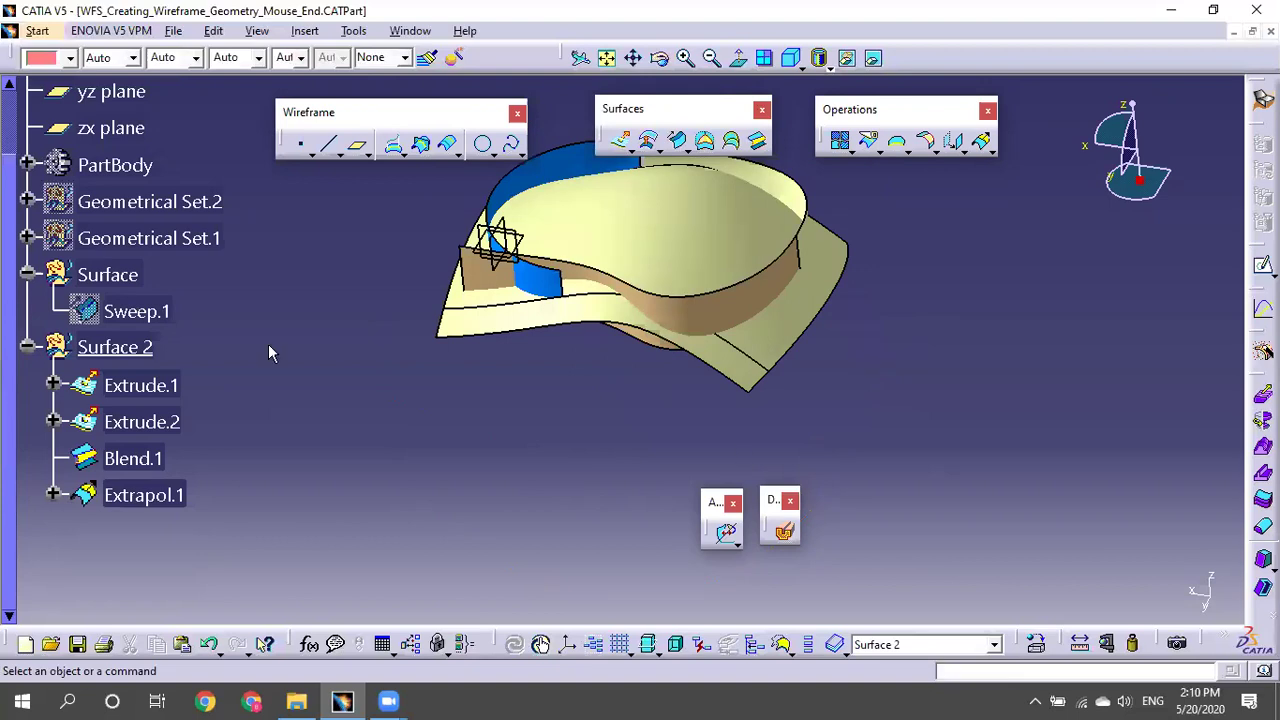
# - Move the extrapolated surface into the Surface geometrical set and colour it cyan
pyautogui.moveTo(162, 495)
pyautogui.mouseDown()
pyautogui.moveTo(130, 357)
pyautogui.moveTo(166, 280)
pyautogui.mouseUp()
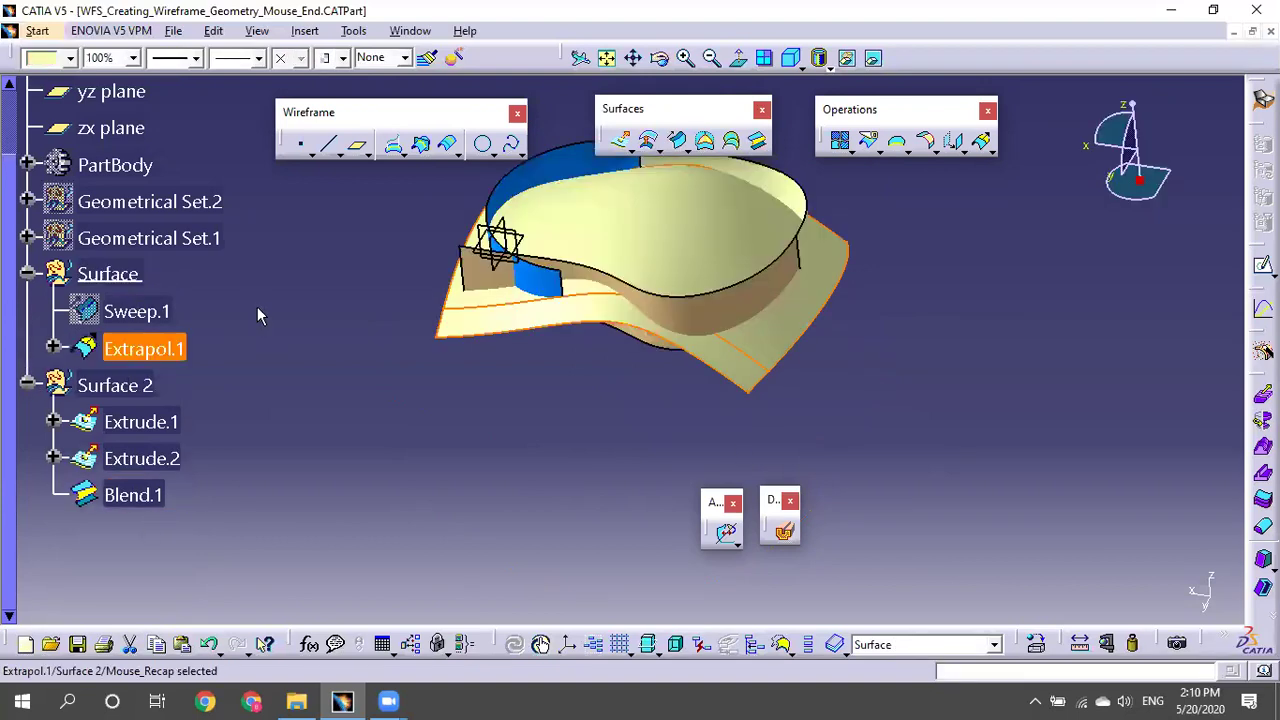
pyautogui.click(330, 376)
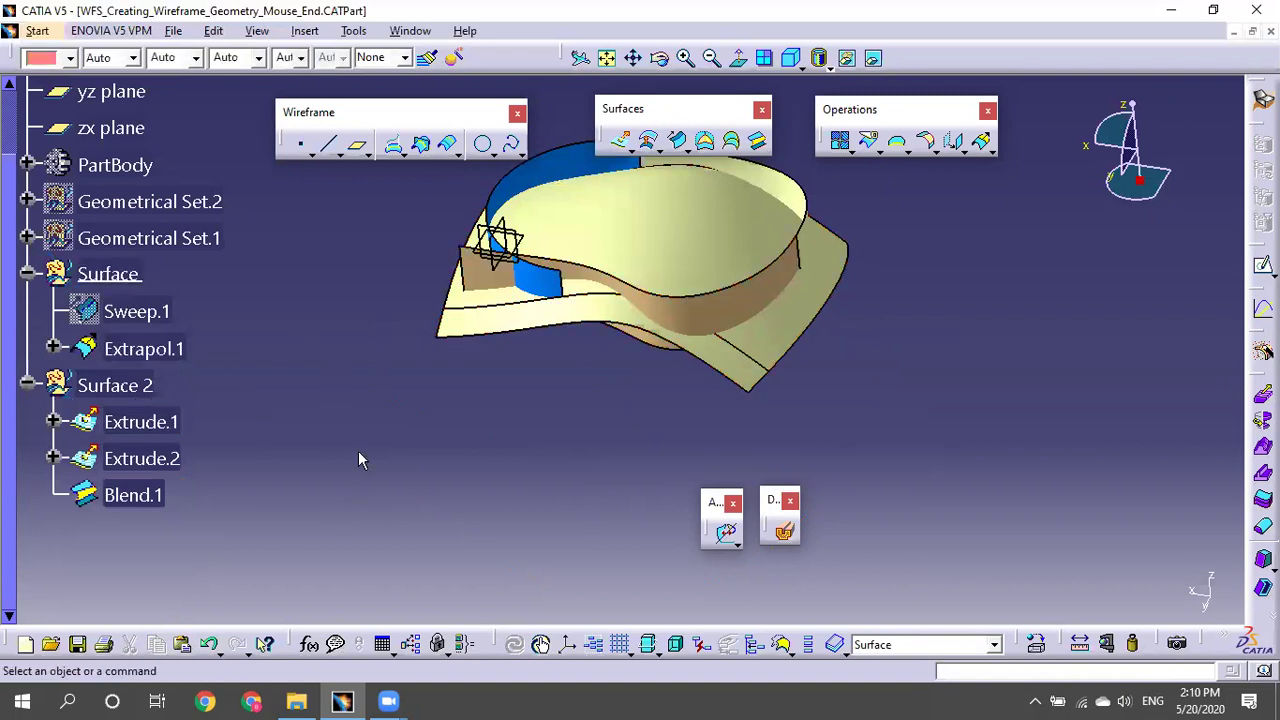
pyautogui.click(152, 350)
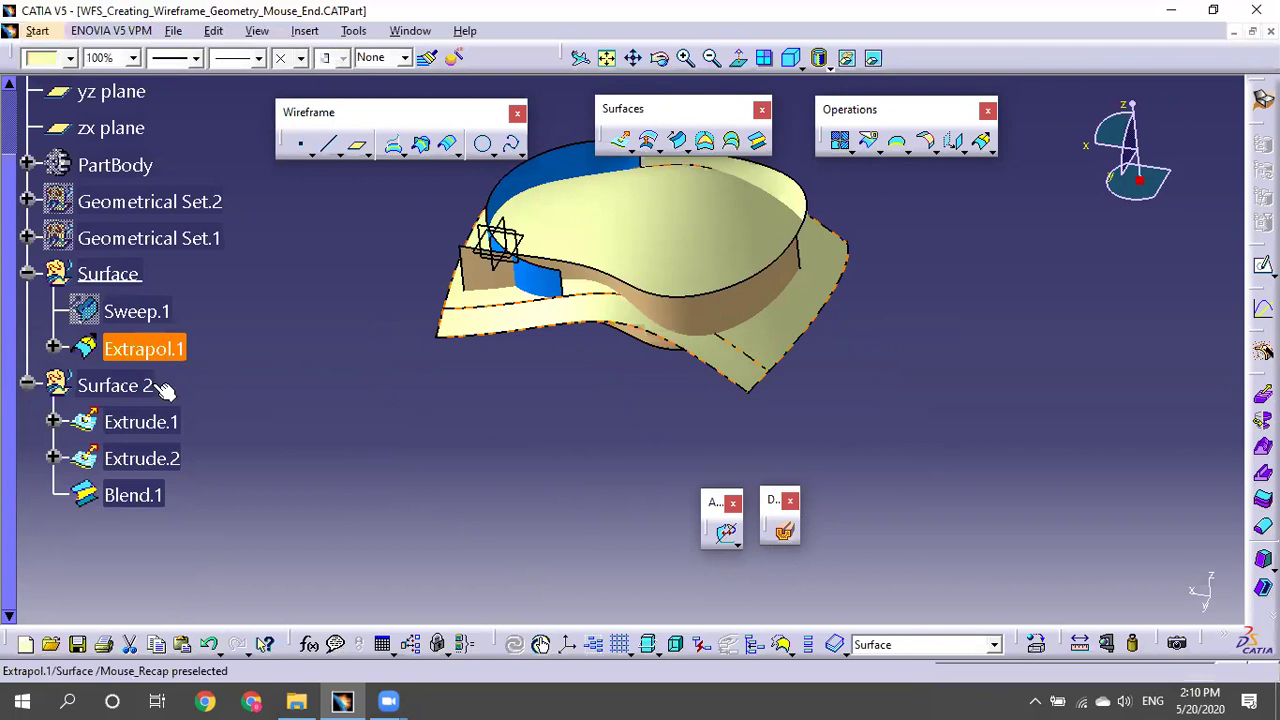
pyautogui.click(70, 57)
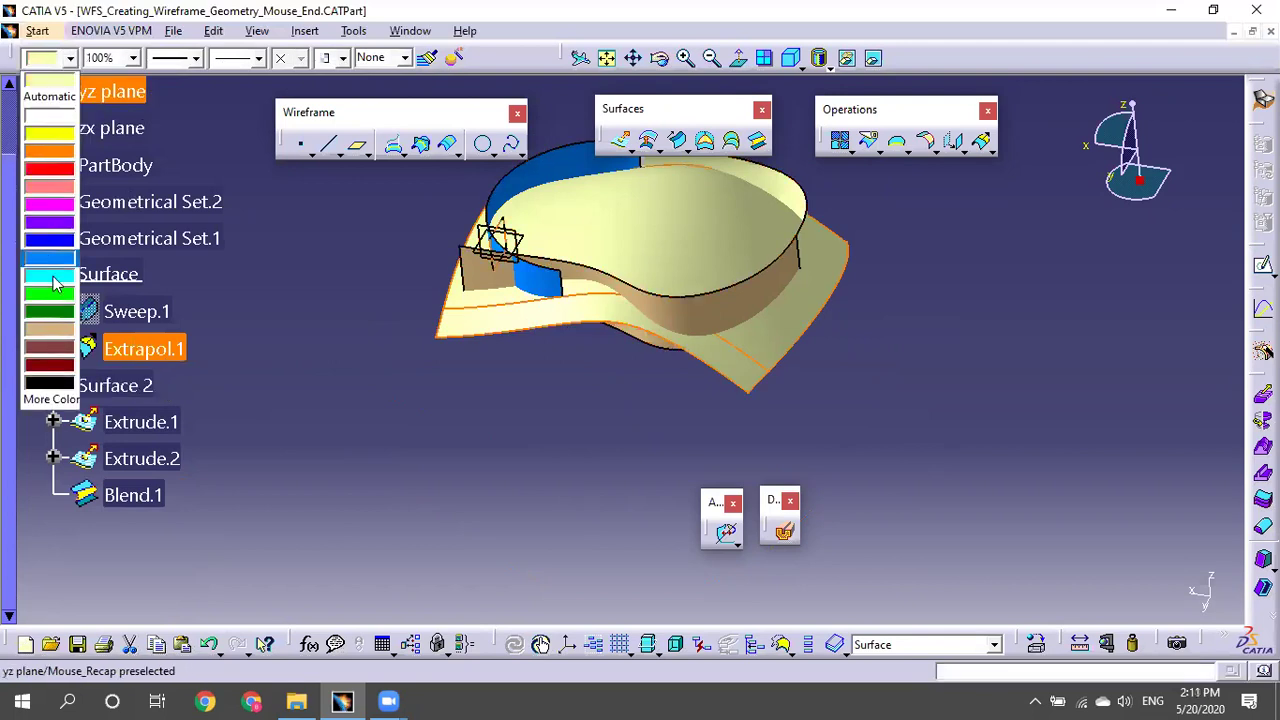
pyautogui.click(52, 278)
pyautogui.moveTo(414, 356); pyautogui.dragTo(322, 354, button='middle')
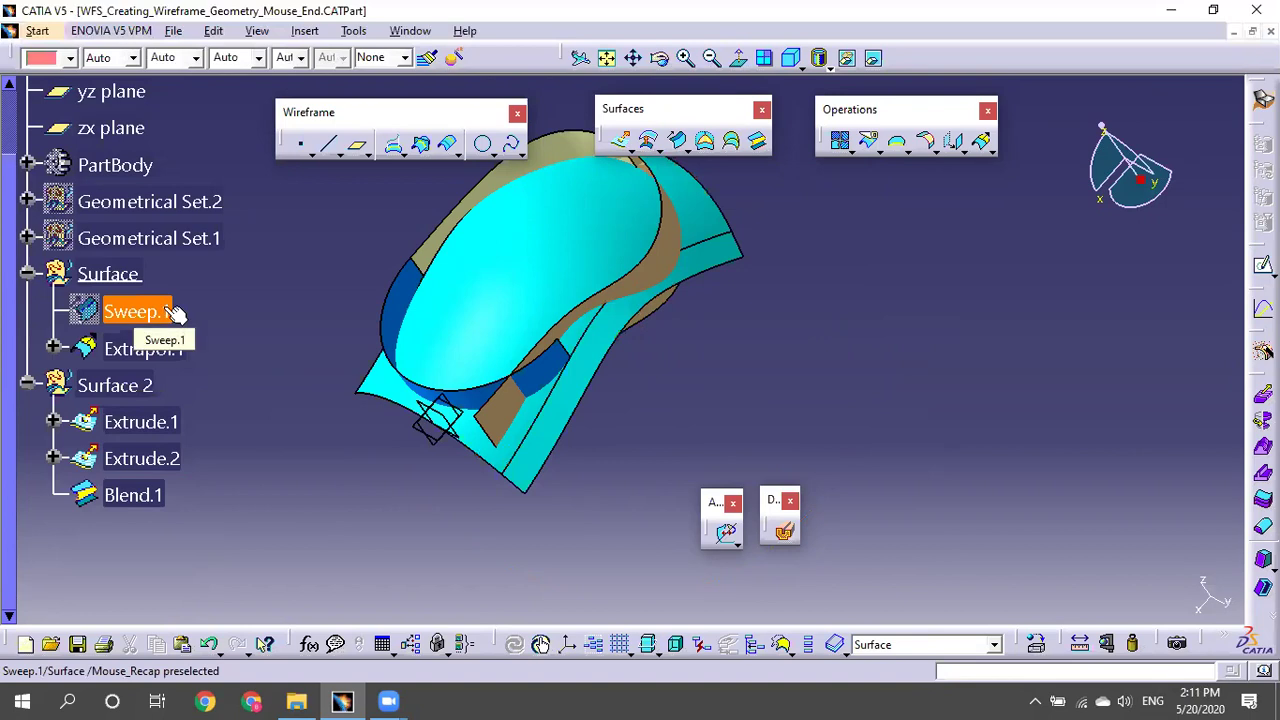
# - Reopen the extrapolated surface's definition to review its boundary, length and continuity settings, and close it
pyautogui.moveTo(1054, 388); pyautogui.dragTo(584, 455, button='middle')
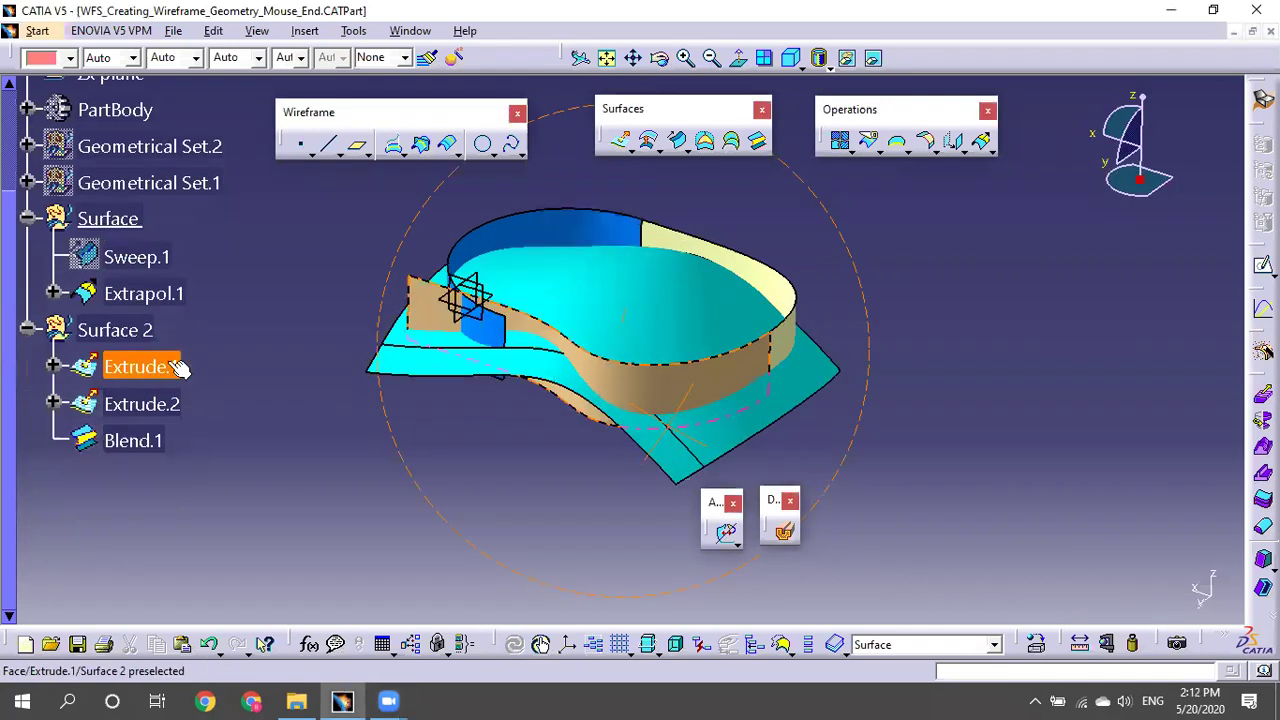
pyautogui.doubleClick(138, 293)
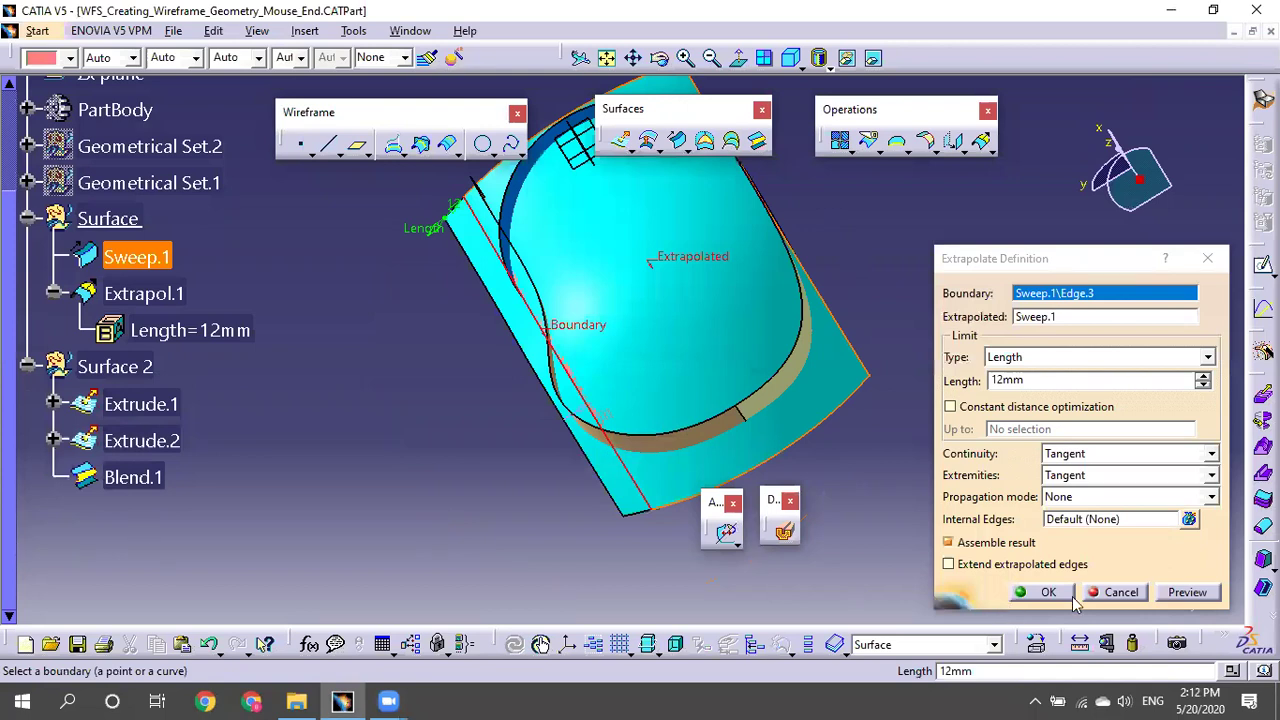
pyautogui.click(1040, 594)
pyautogui.moveTo(571, 503); pyautogui.dragTo(175, 278, button='middle')
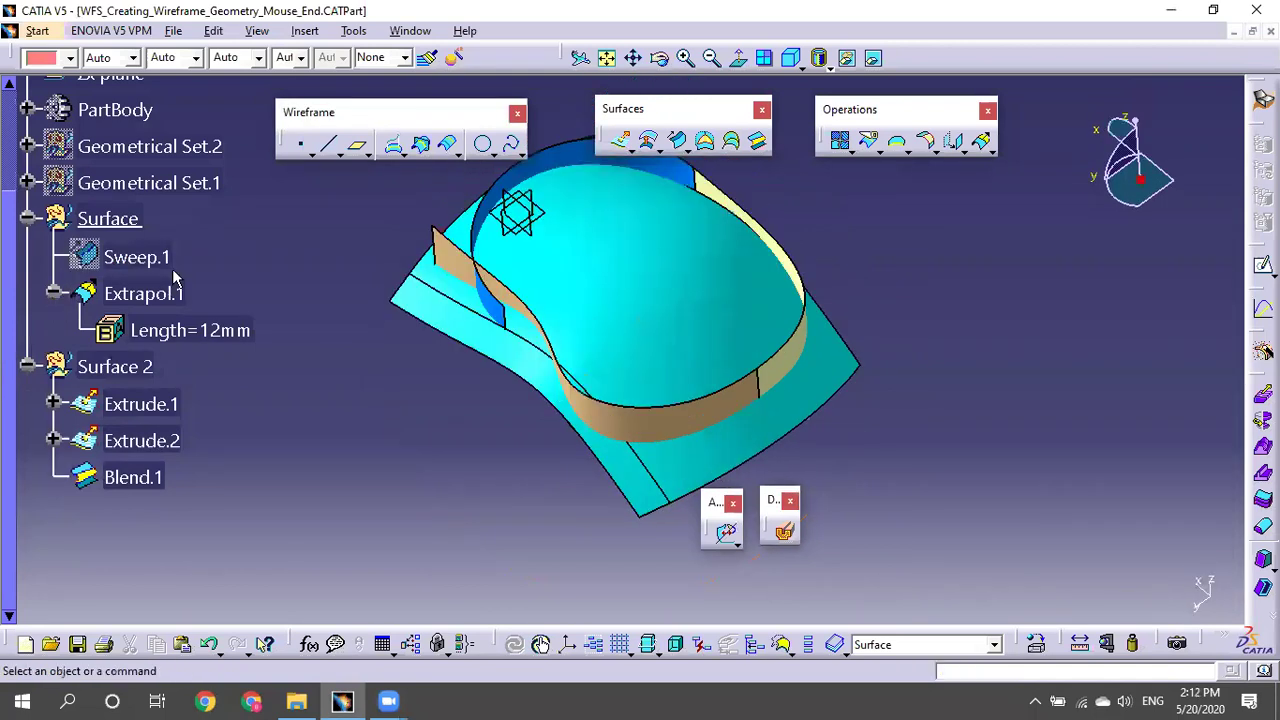
# - Collapse the Surface geometrical set in the tree and hide it
pyautogui.click(27, 218)
pyautogui.rightClick(120, 220)
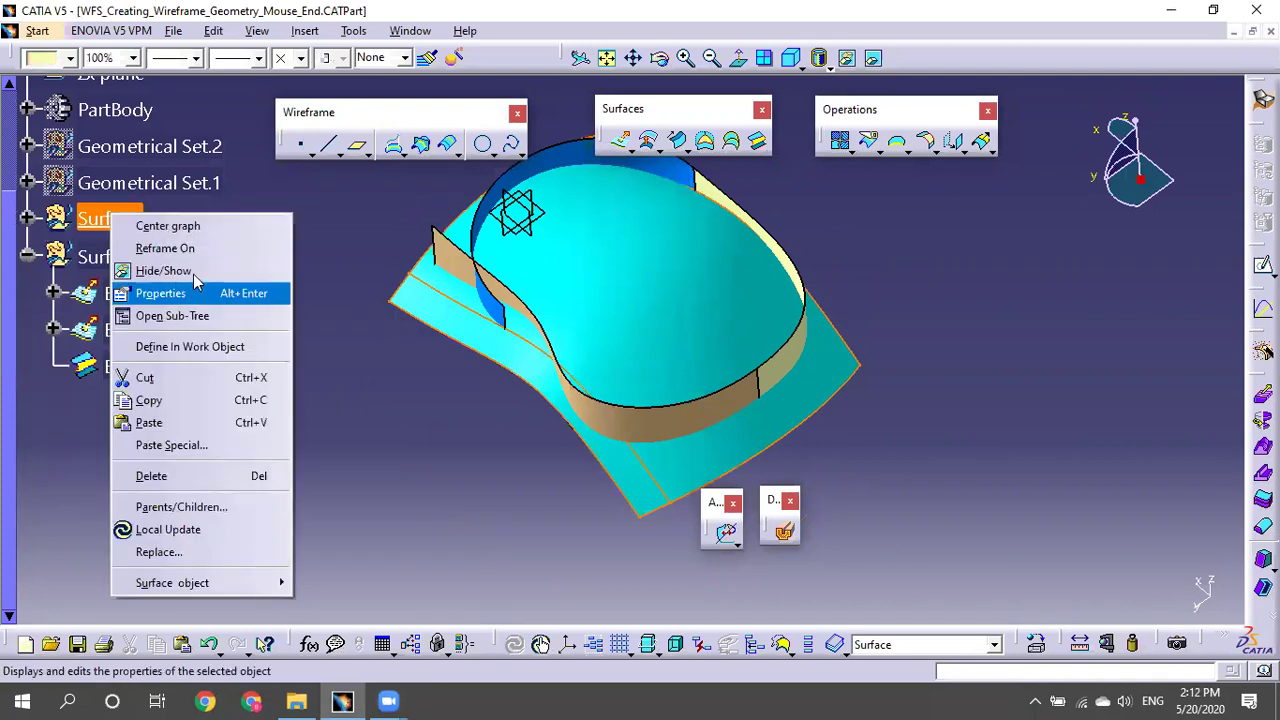
pyautogui.click(163, 271)
# - Examine where the two extruded side walls cross and run past each other
pyautogui.moveTo(560, 452); pyautogui.dragTo(514, 440, button='middle')
pyautogui.click(625, 328)
pyautogui.moveTo(740, 437); pyautogui.dragTo(727, 440, button='middle')
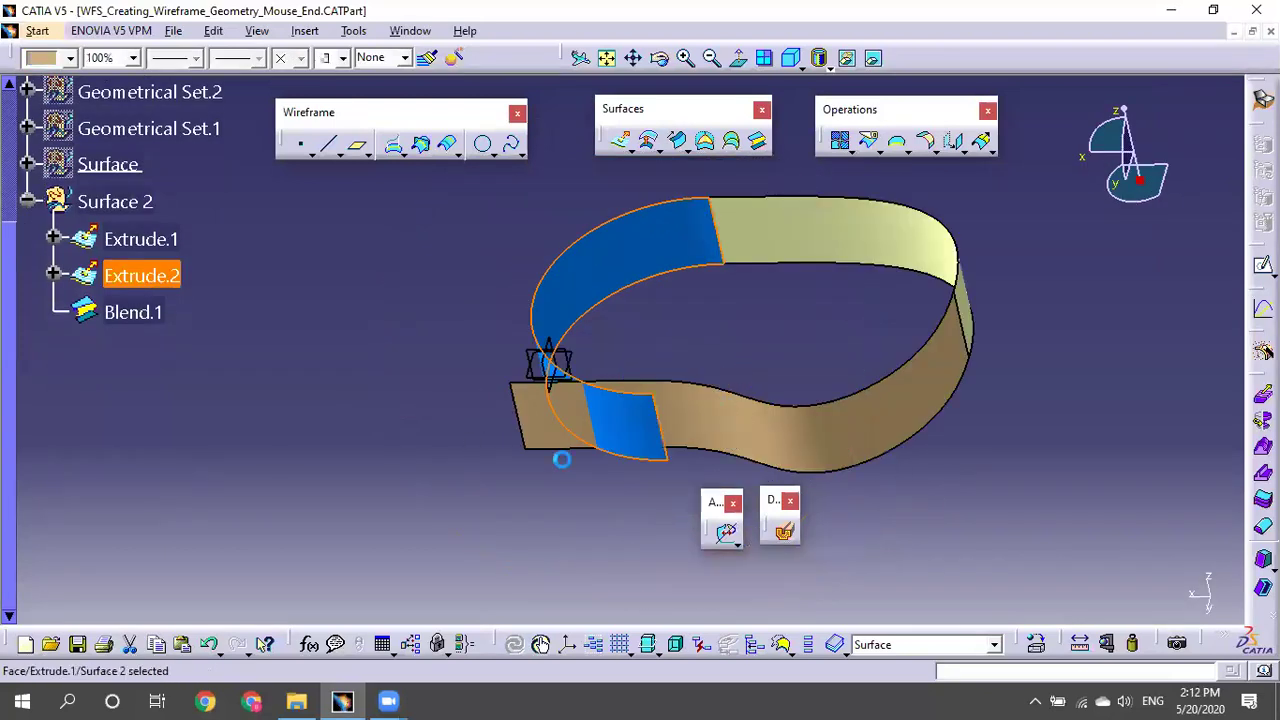
pyautogui.click(556, 444)
pyautogui.moveTo(341, 468); pyautogui.dragTo(597, 380, button='middle')
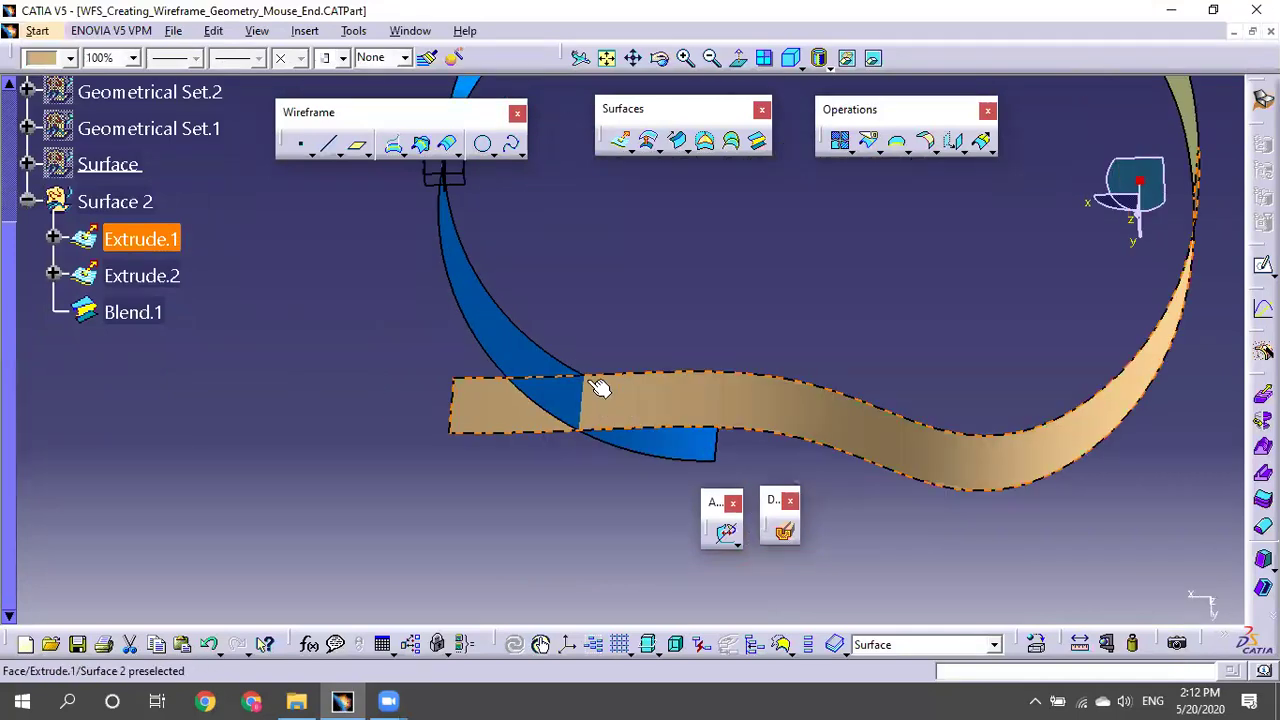
pyautogui.moveTo(562, 503); pyautogui.dragTo(733, 355, button='middle')
pyautogui.click(733, 355)
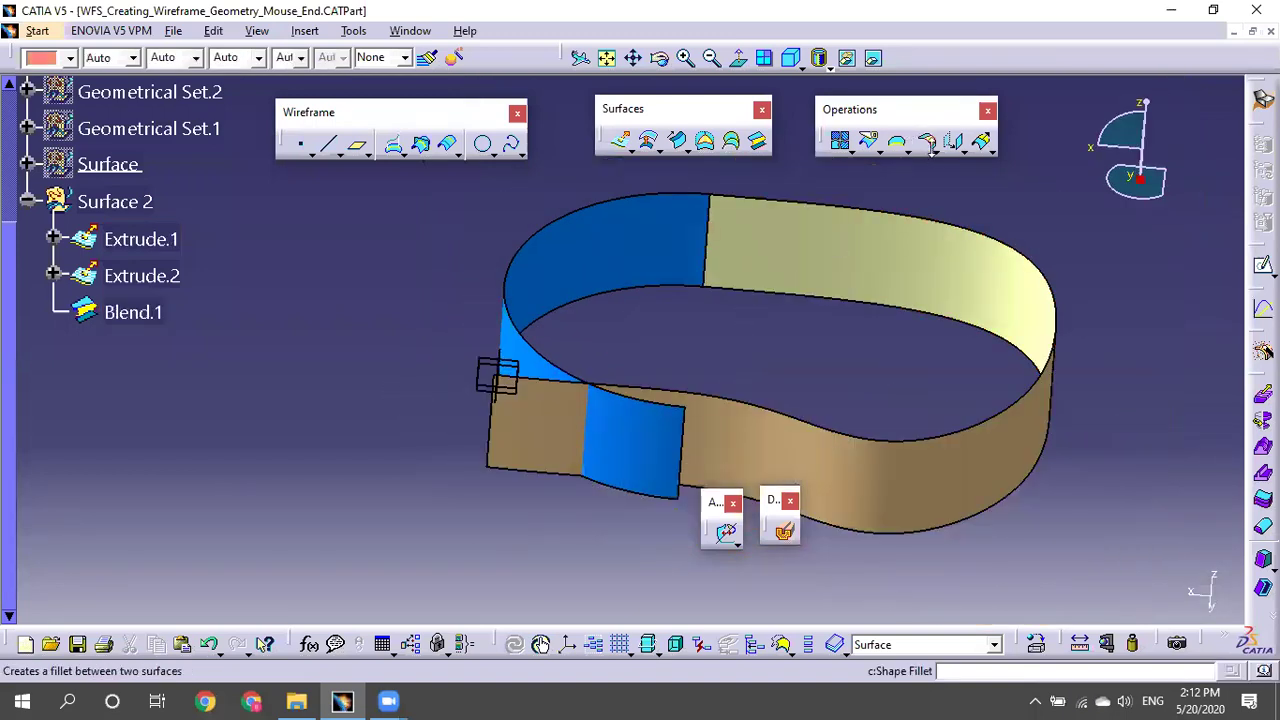
# - Create a BiTangent shape fillet of 25.4 mm radius between Extrude.1 and Extrude.2, trimming both supports with Smooth extremities
pyautogui.click(933, 150)
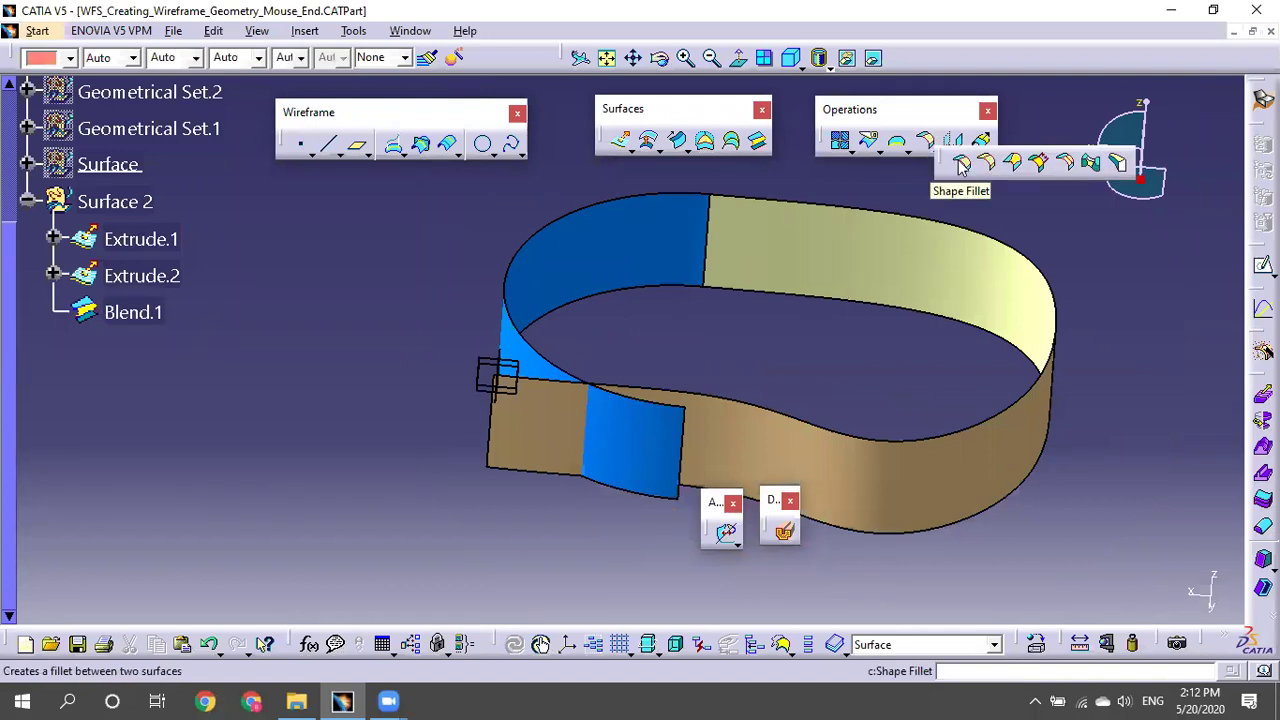
pyautogui.click(960, 163)
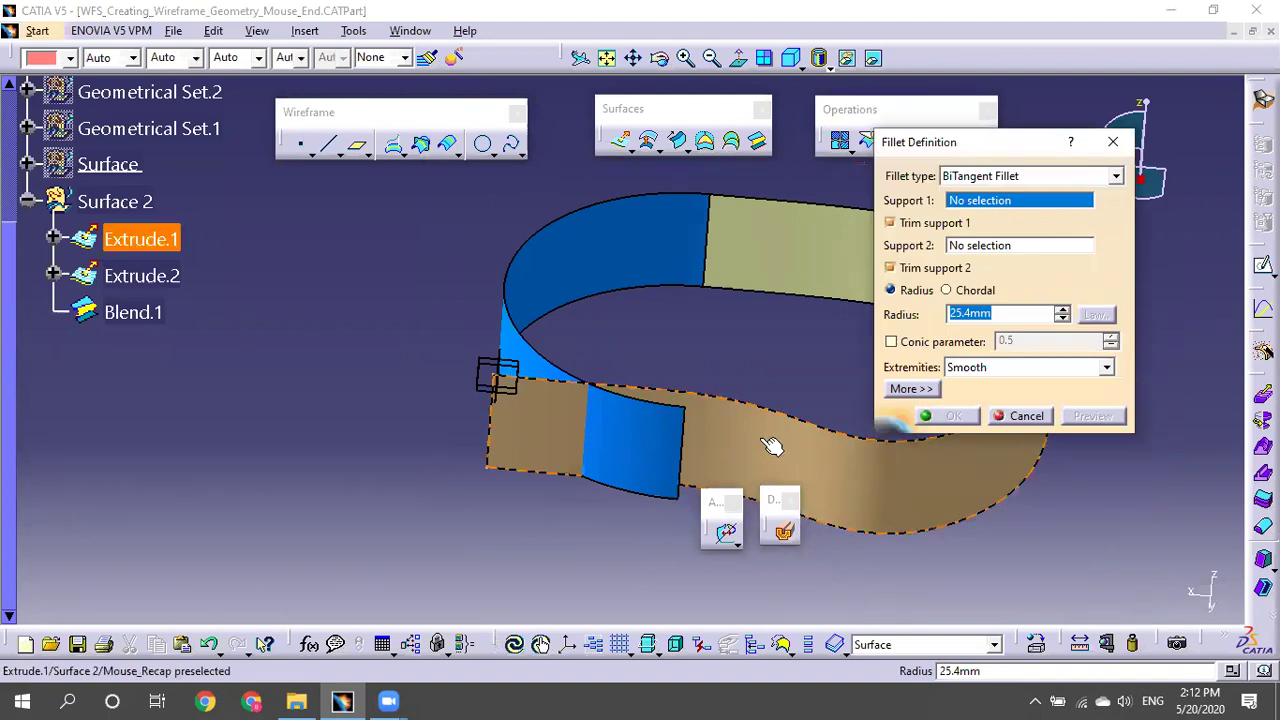
pyautogui.click(771, 446)
pyautogui.moveTo(763, 437); pyautogui.dragTo(556, 245, button='middle')
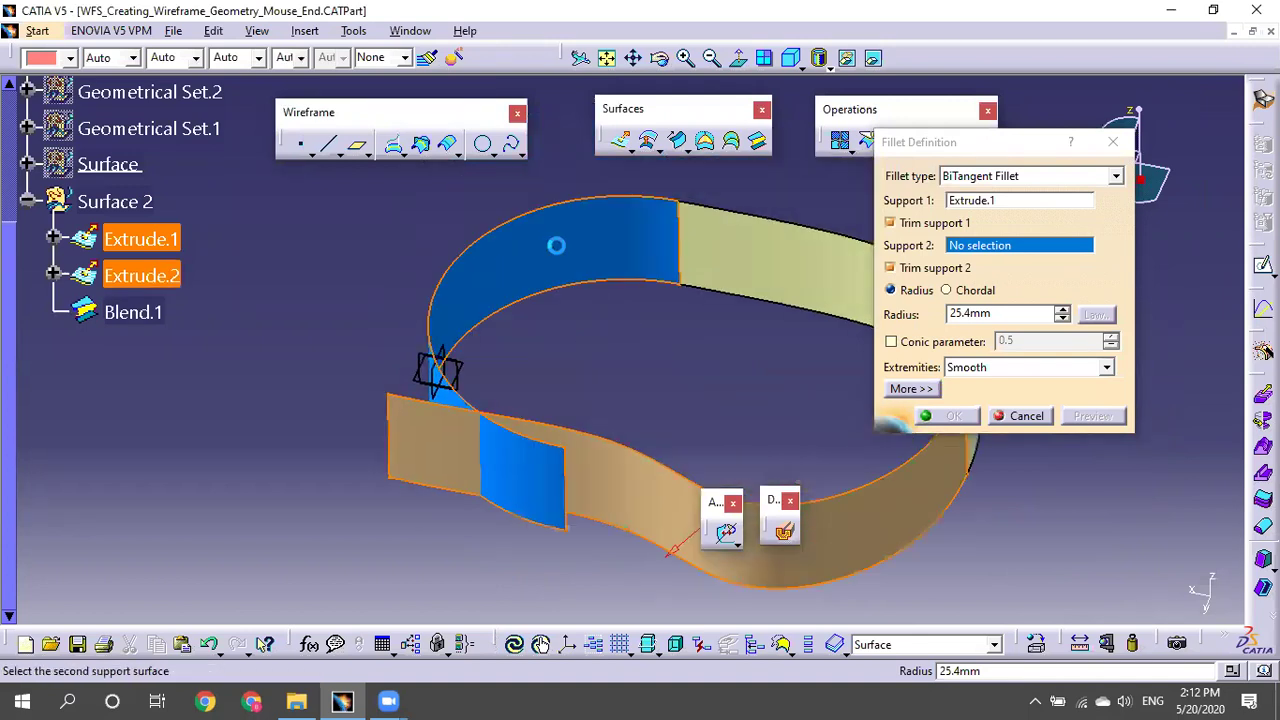
pyautogui.click(558, 248)
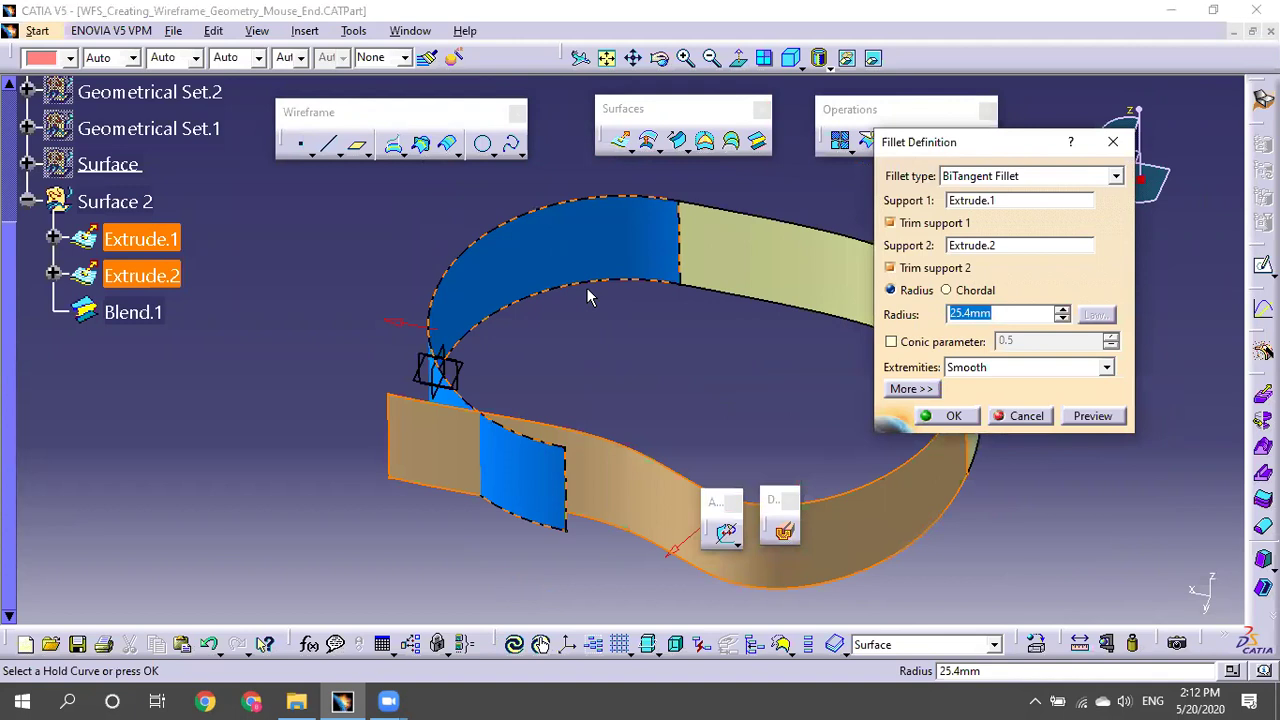
pyautogui.moveTo(656, 365); pyautogui.dragTo(556, 290, button='middle')
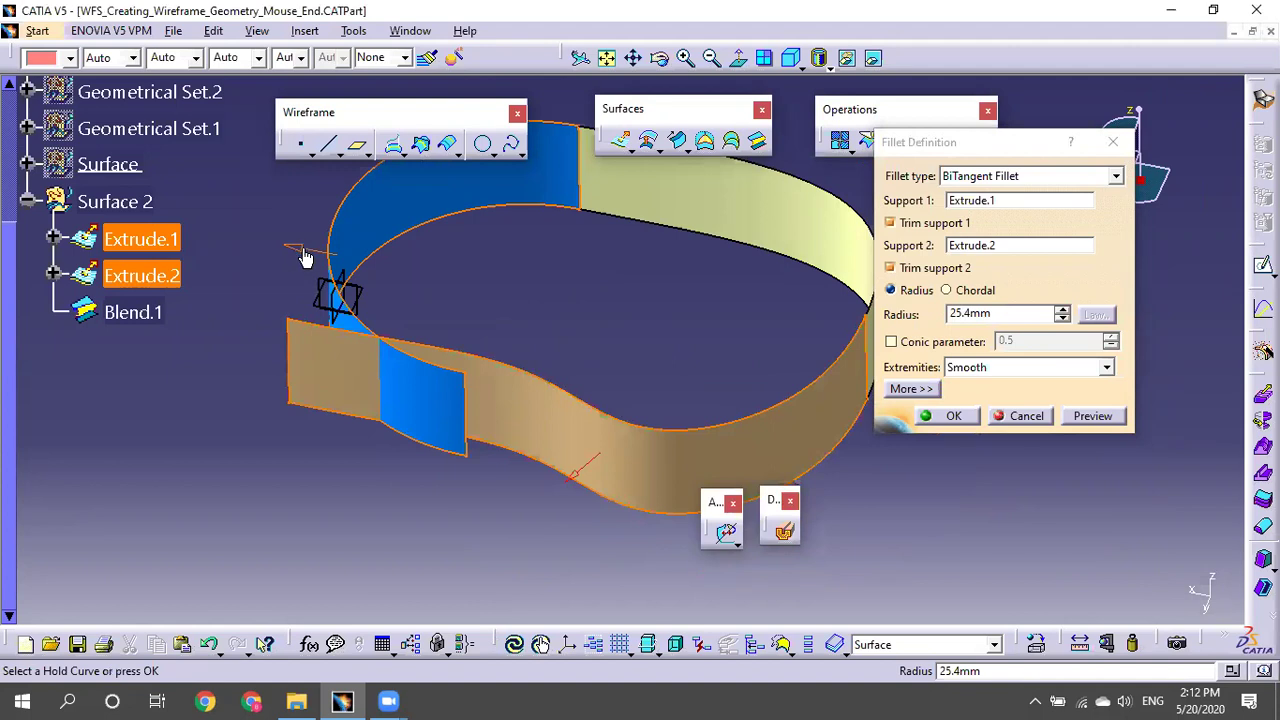
pyautogui.click(951, 417)
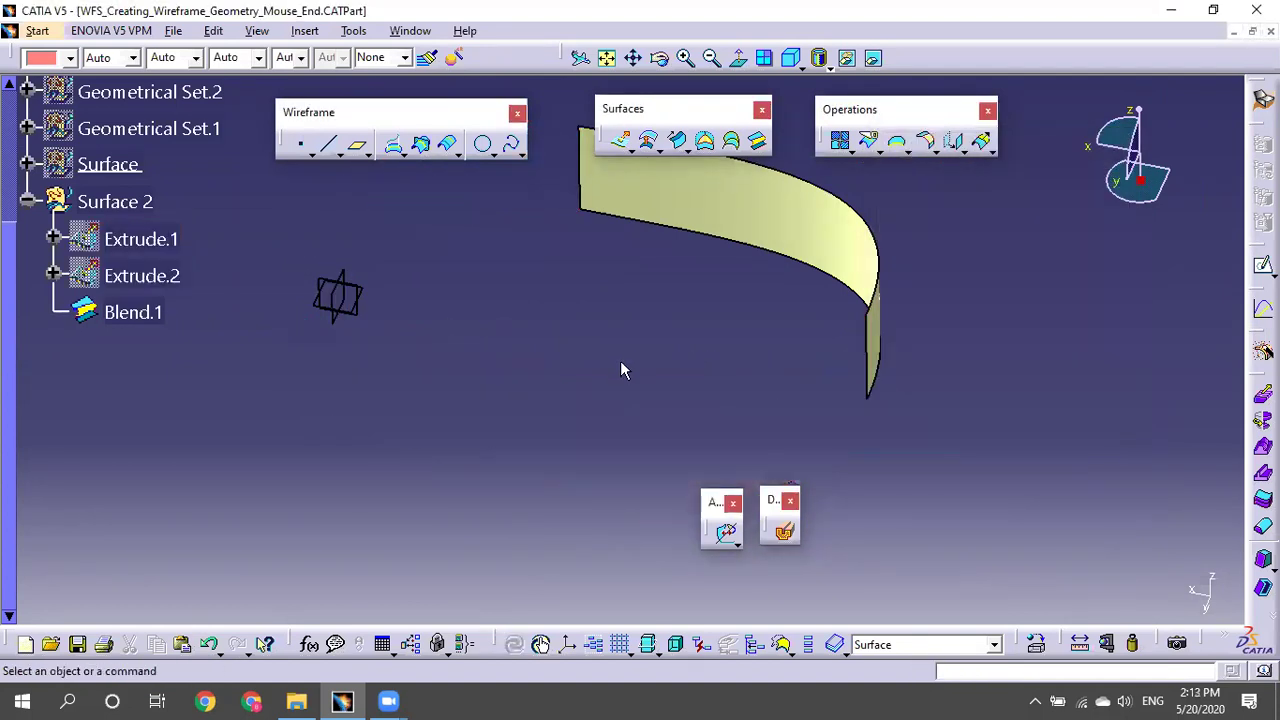
# - Try moving the new fillet from the Surface set into Surface 2, and undo the move
pyautogui.click(27, 164)
pyautogui.moveTo(130, 312); pyautogui.dragTo(115, 349)
pyautogui.moveTo(573, 410); pyautogui.dragTo(286, 400, button='middle')
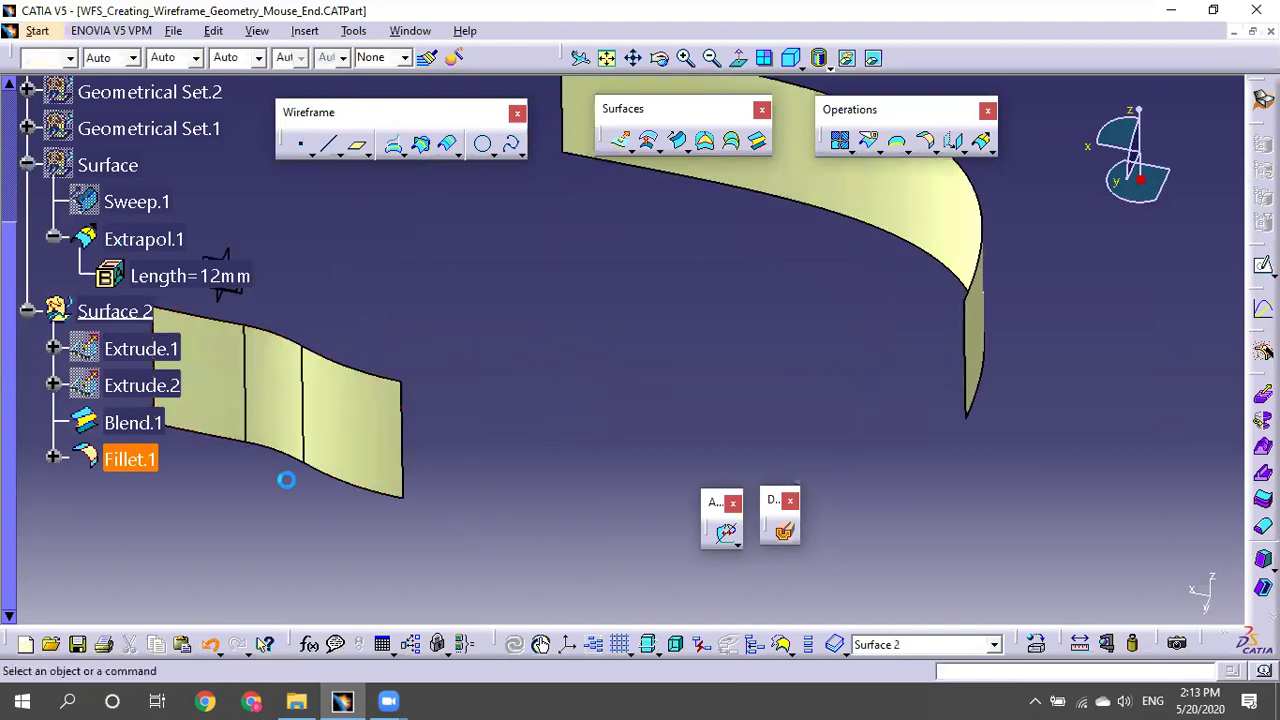
pyautogui.hotkey('ctrl', 'z')
# - Undo the fillet between the two extruded walls and define Surface 2 as the in-work object
pyautogui.rightClick(130, 350)
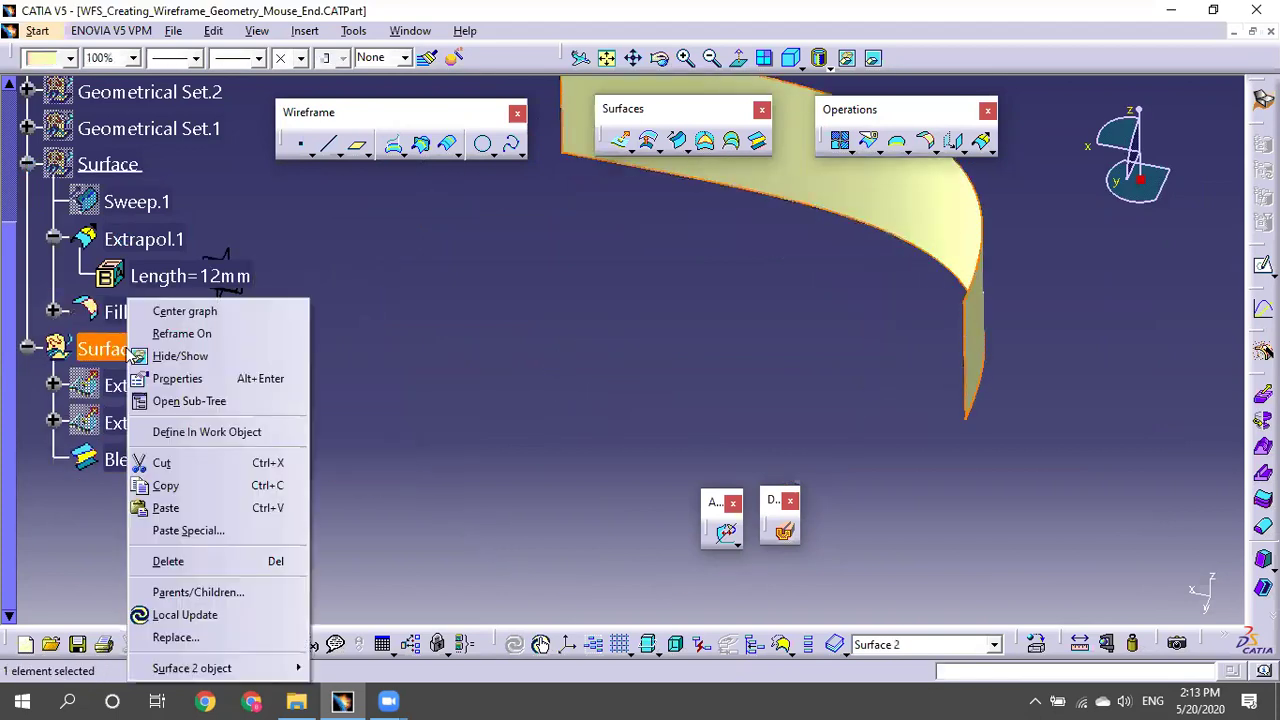
pyautogui.click(497, 362)
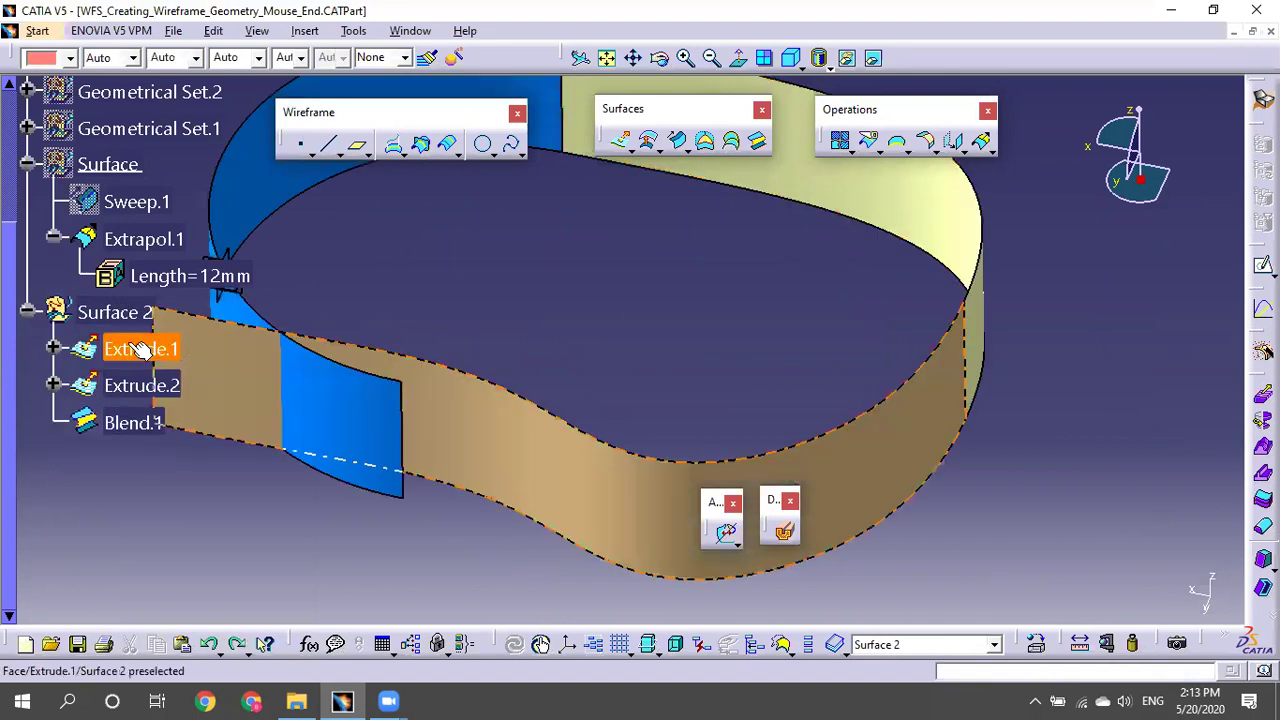
pyautogui.rightClick(100, 304)
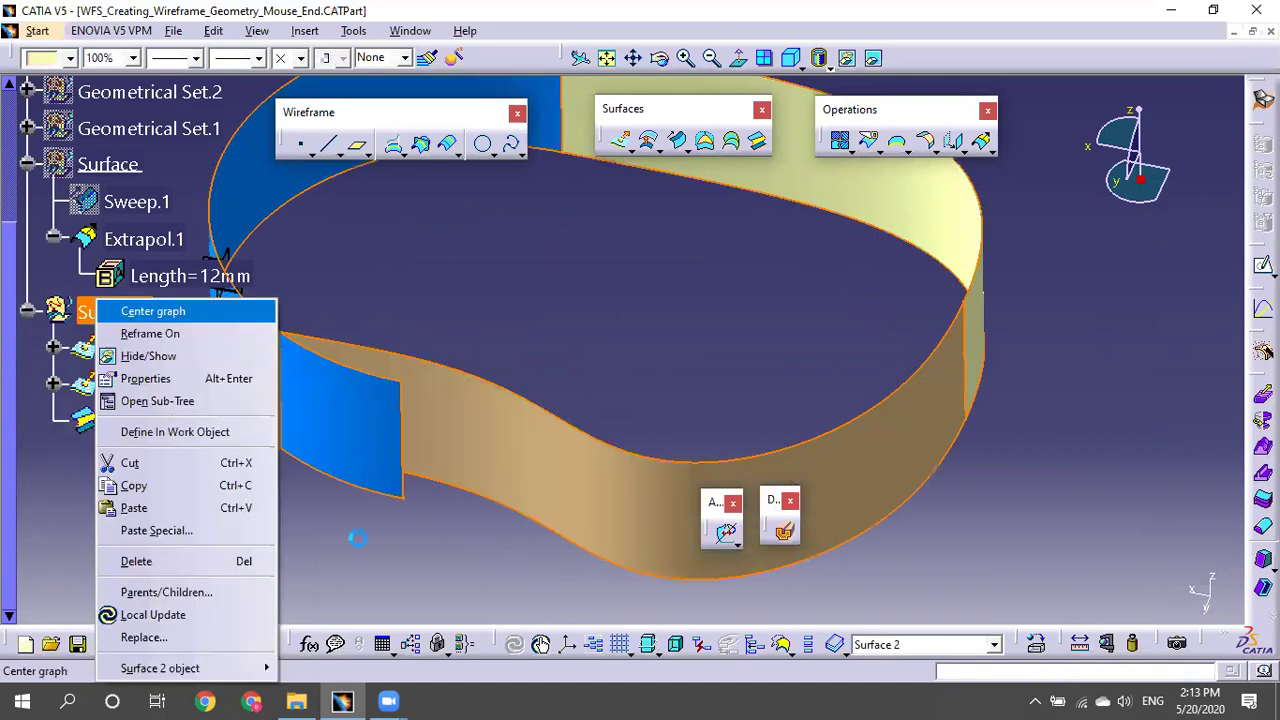
pyautogui.click(429, 486)
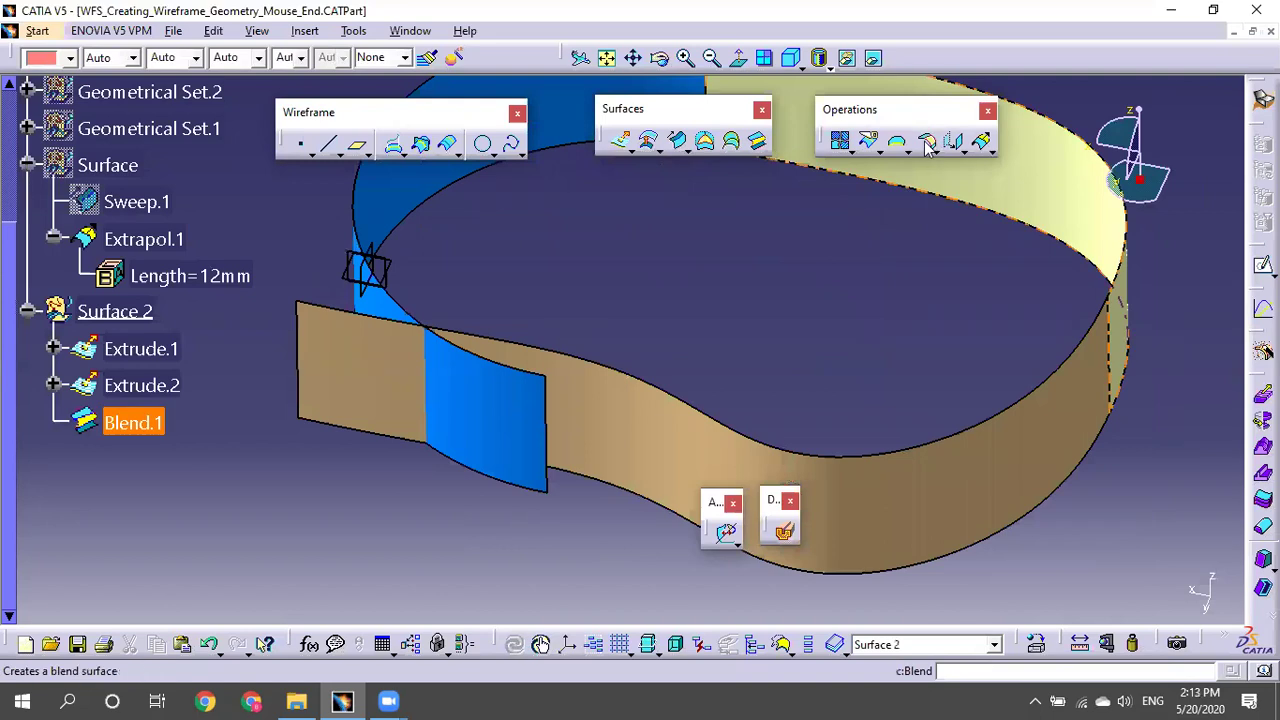
# - Create a BiTangent shape fillet of 25.4 mm radius between Extrude.1 and Extrude.2, trimming both supports with Smooth extremities
pyautogui.click(896, 141)
pyautogui.click(671, 452)
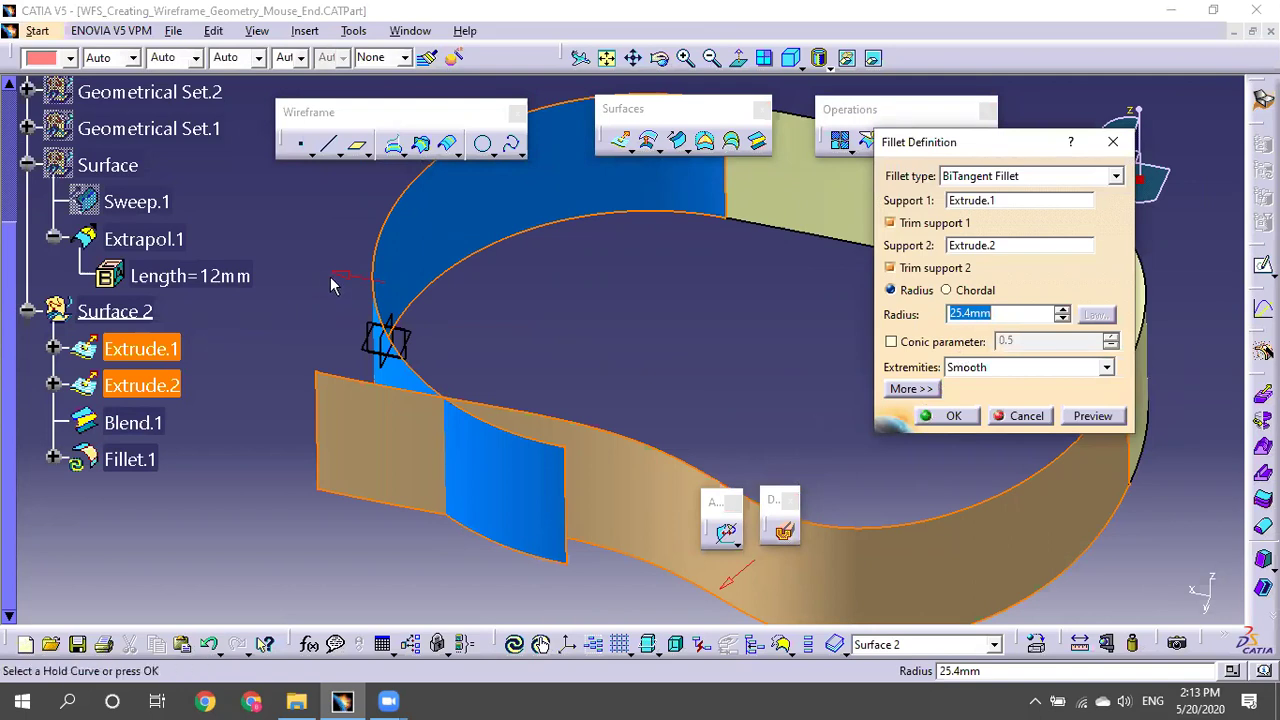
pyautogui.moveTo(616, 315); pyautogui.dragTo(600, 283, button='middle')
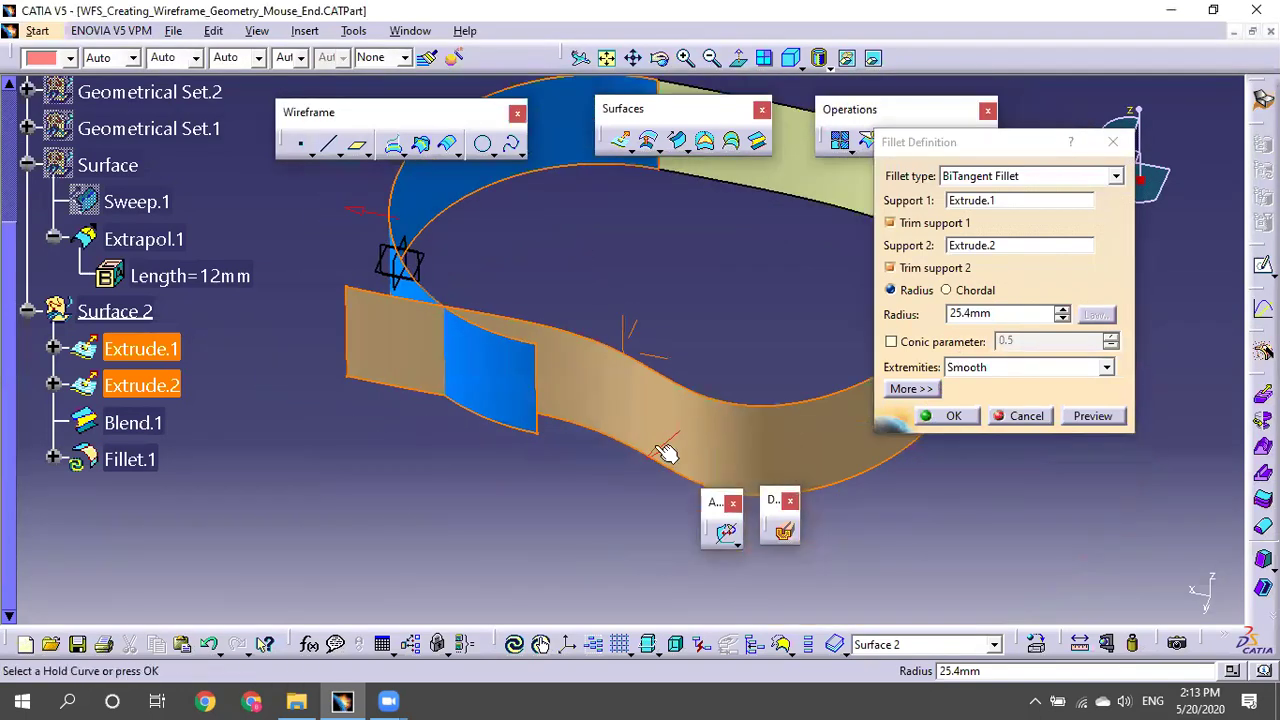
pyautogui.click(953, 416)
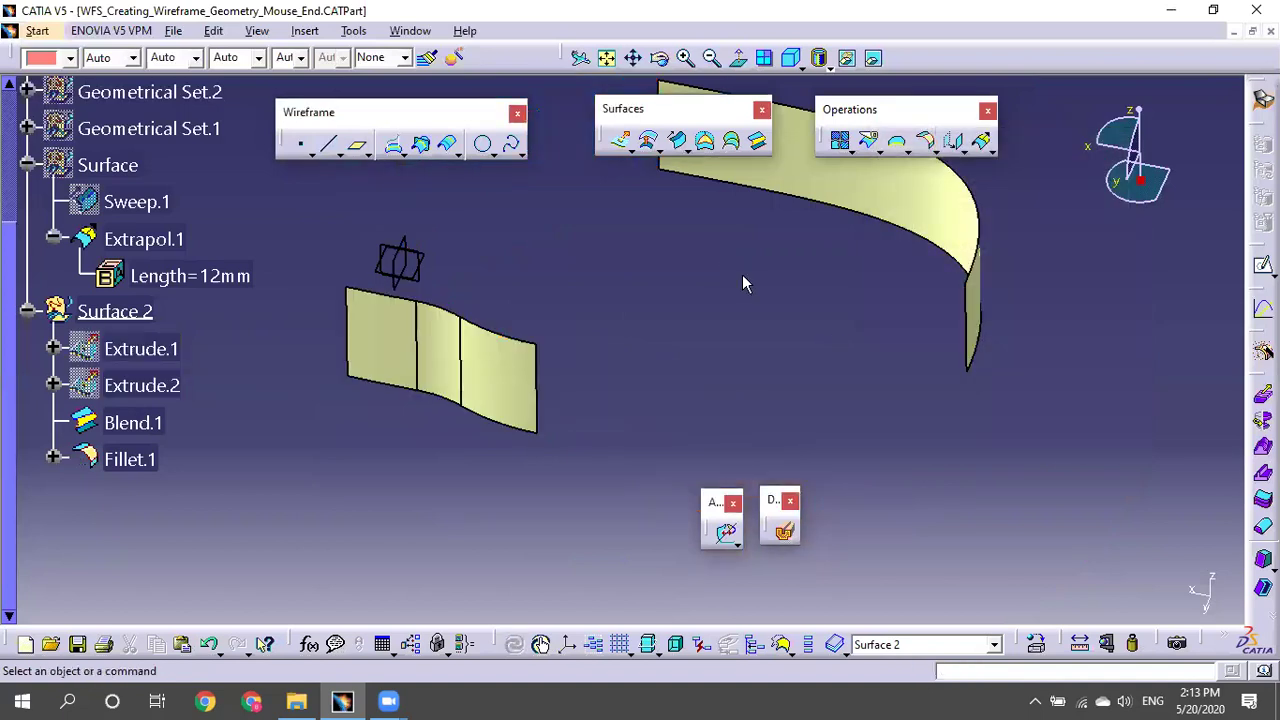
# - Edit the shape fillet and reverse its support directions to keep the long wall portions instead of the short overhanging ends
pyautogui.doubleClick(130, 459)
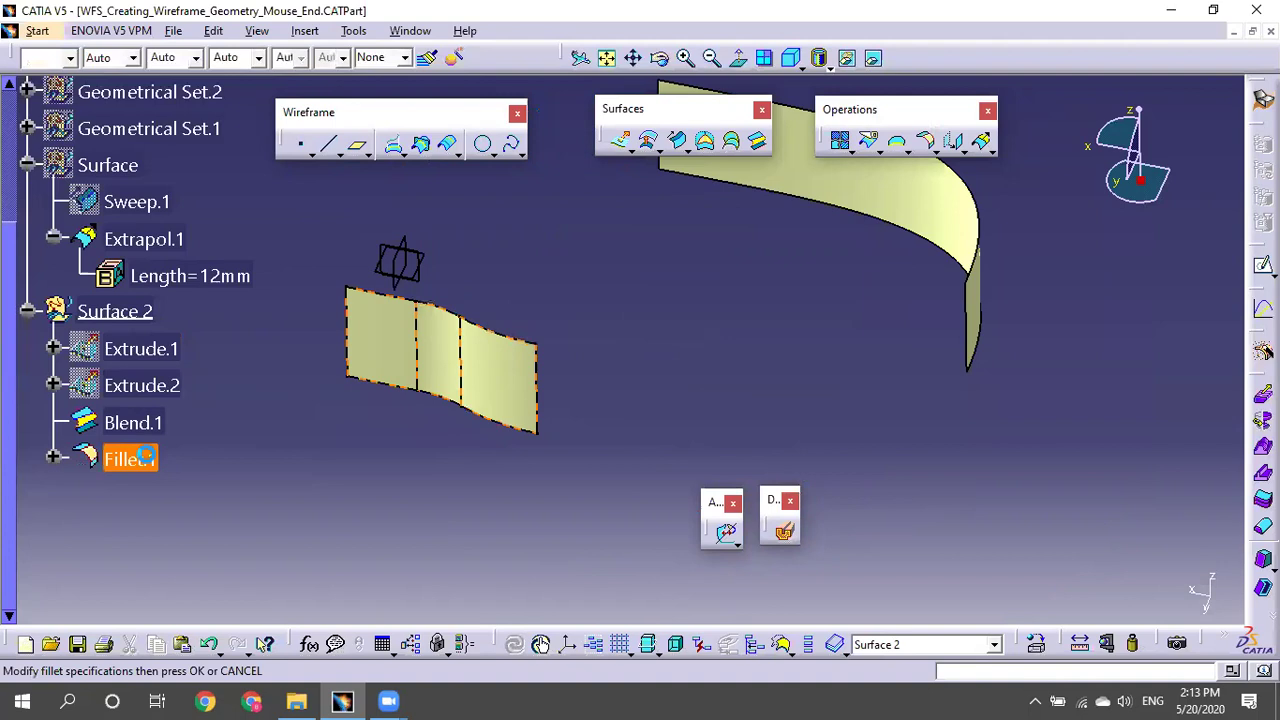
pyautogui.moveTo(489, 372); pyautogui.dragTo(535, 494, button='middle')
pyautogui.moveTo(616, 481); pyautogui.dragTo(603, 556, button='middle')
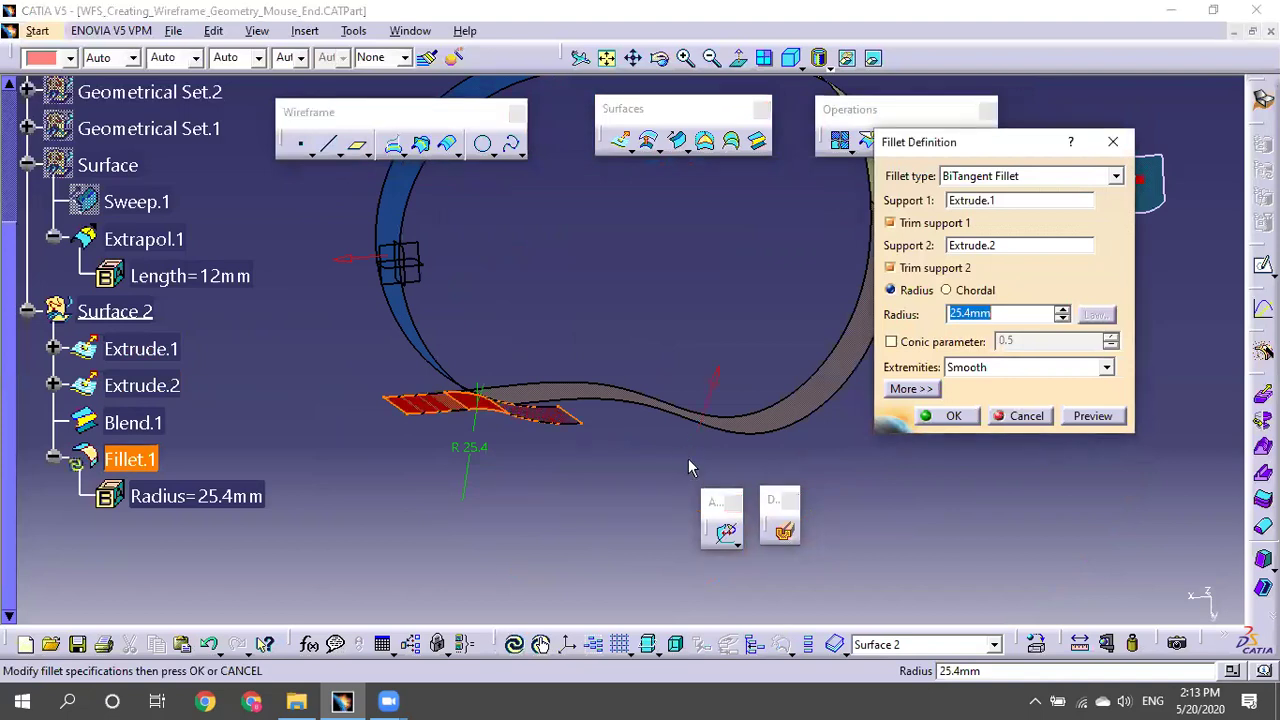
pyautogui.moveTo(750, 392); pyautogui.dragTo(606, 460, button='middle')
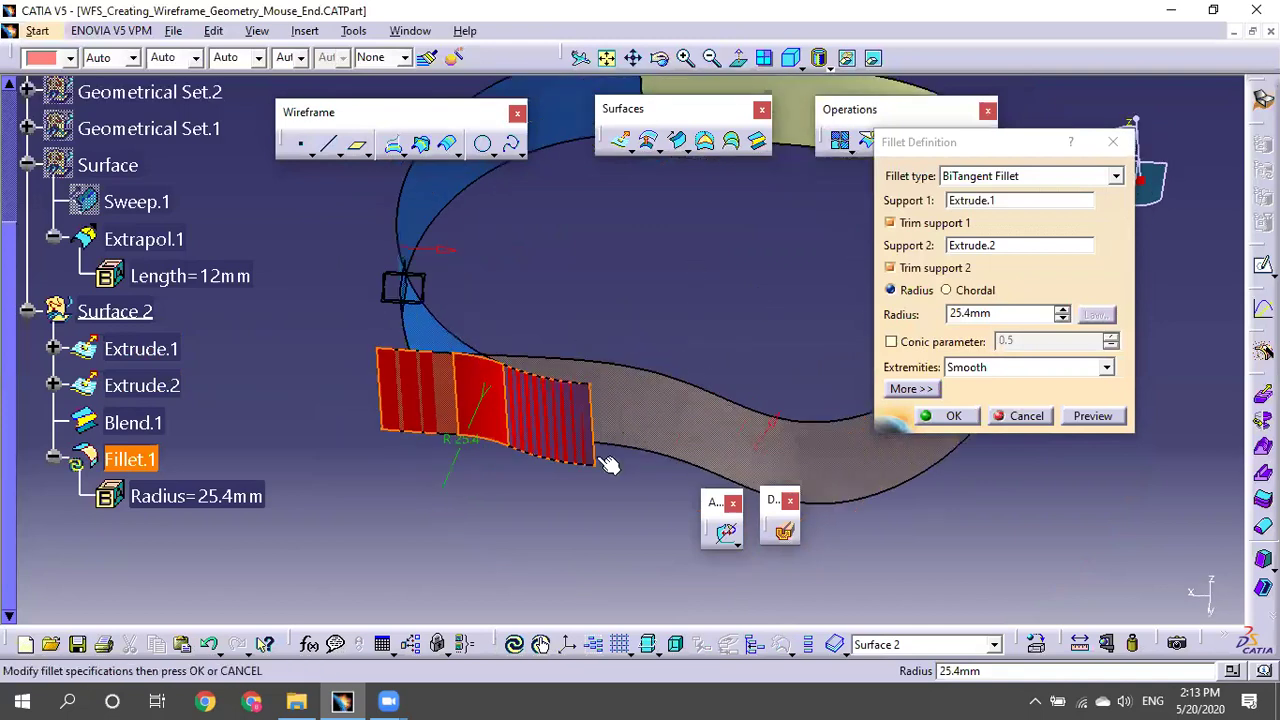
pyautogui.moveTo(976, 150); pyautogui.dragTo(1005, 184)
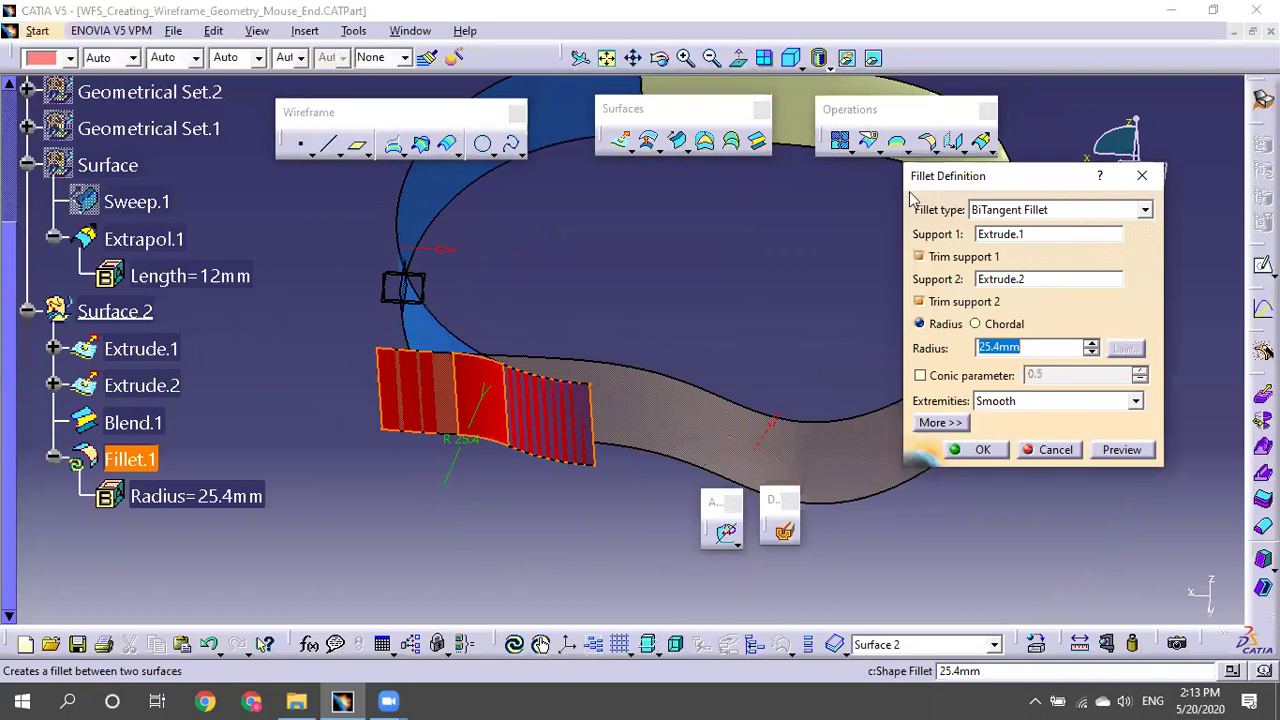
pyautogui.moveTo(694, 443); pyautogui.dragTo(457, 380, button='middle')
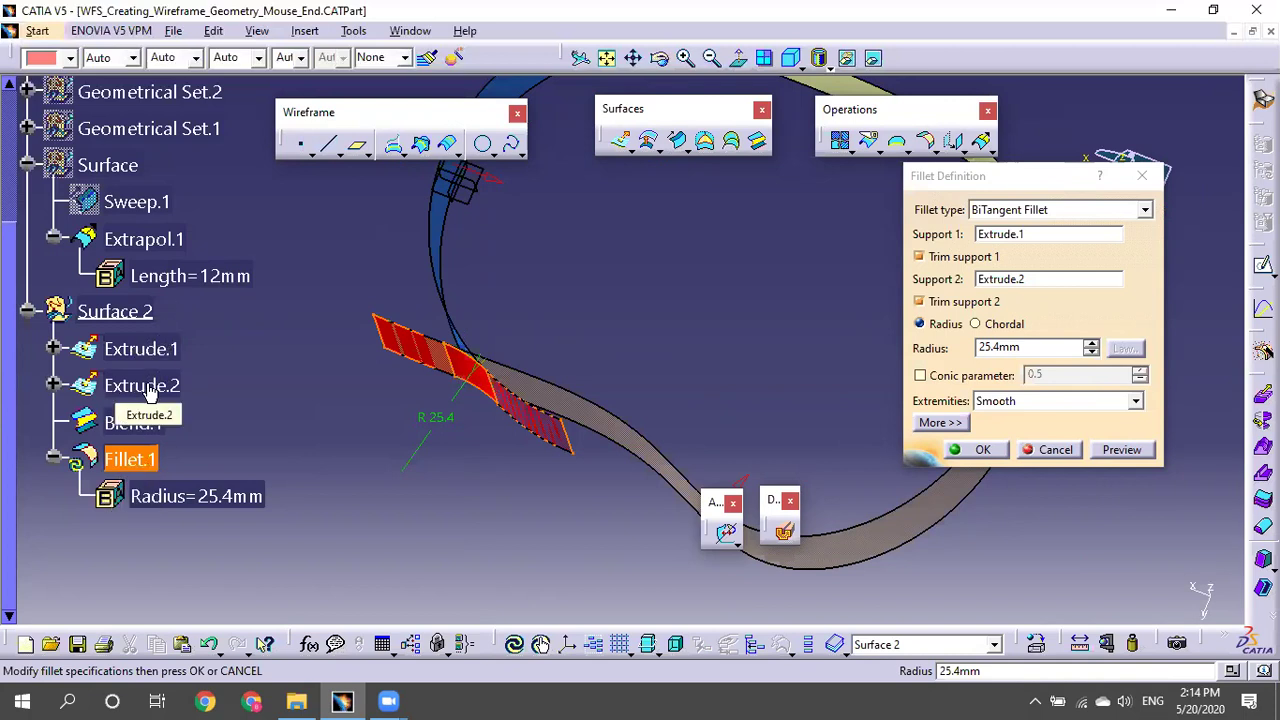
pyautogui.click(982, 452)
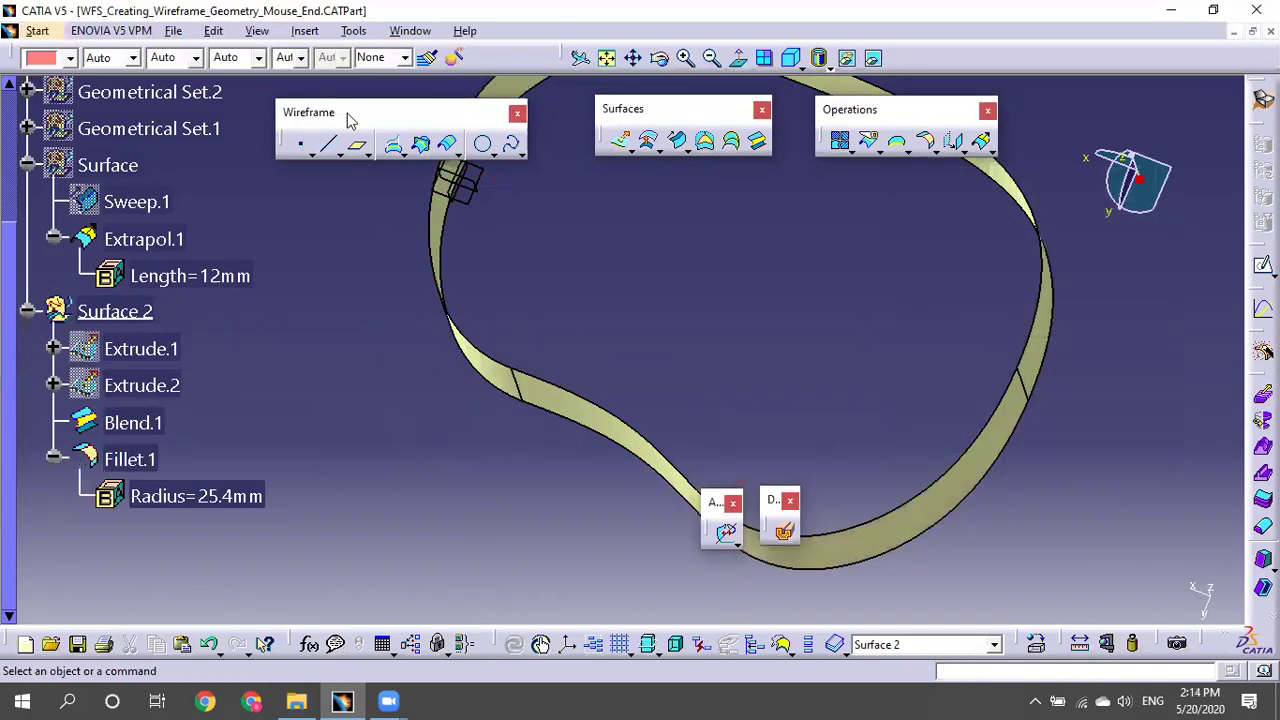
# - Show Extrude.1 to compare it with the trimmed fillet, then hide it again and inspect the wall outline
pyautogui.rightClick(140, 349)
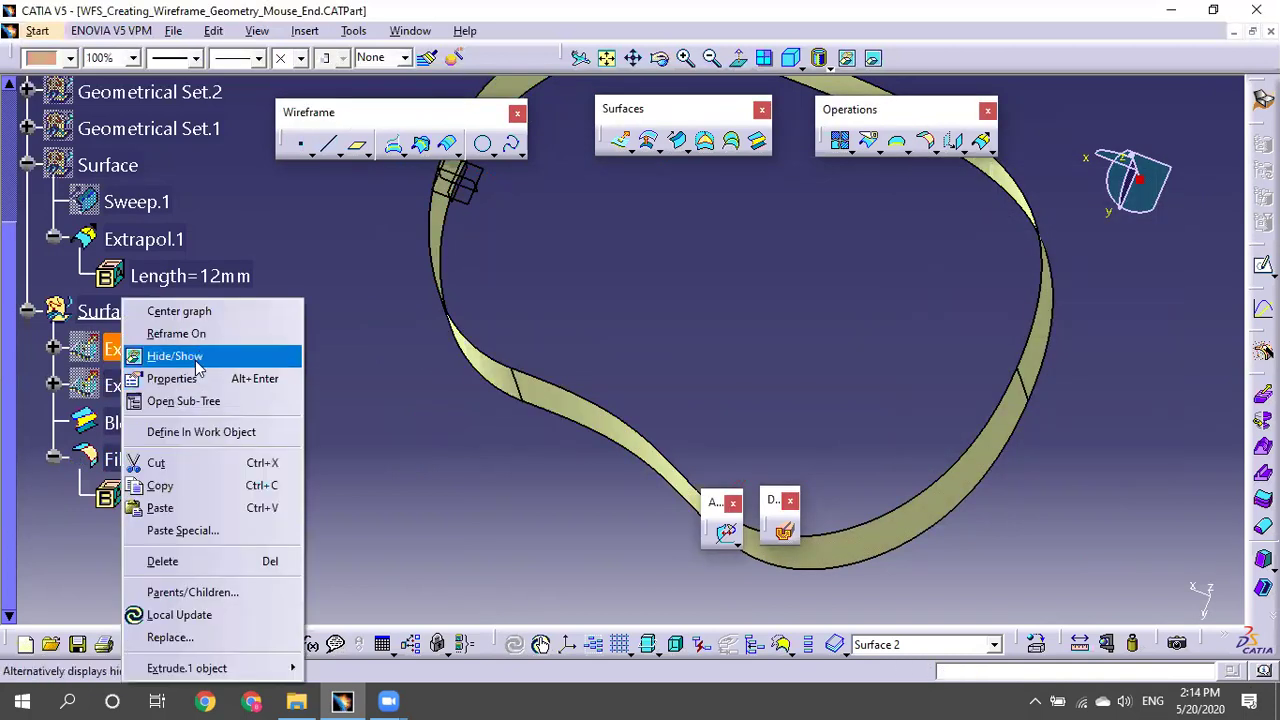
pyautogui.click(175, 357)
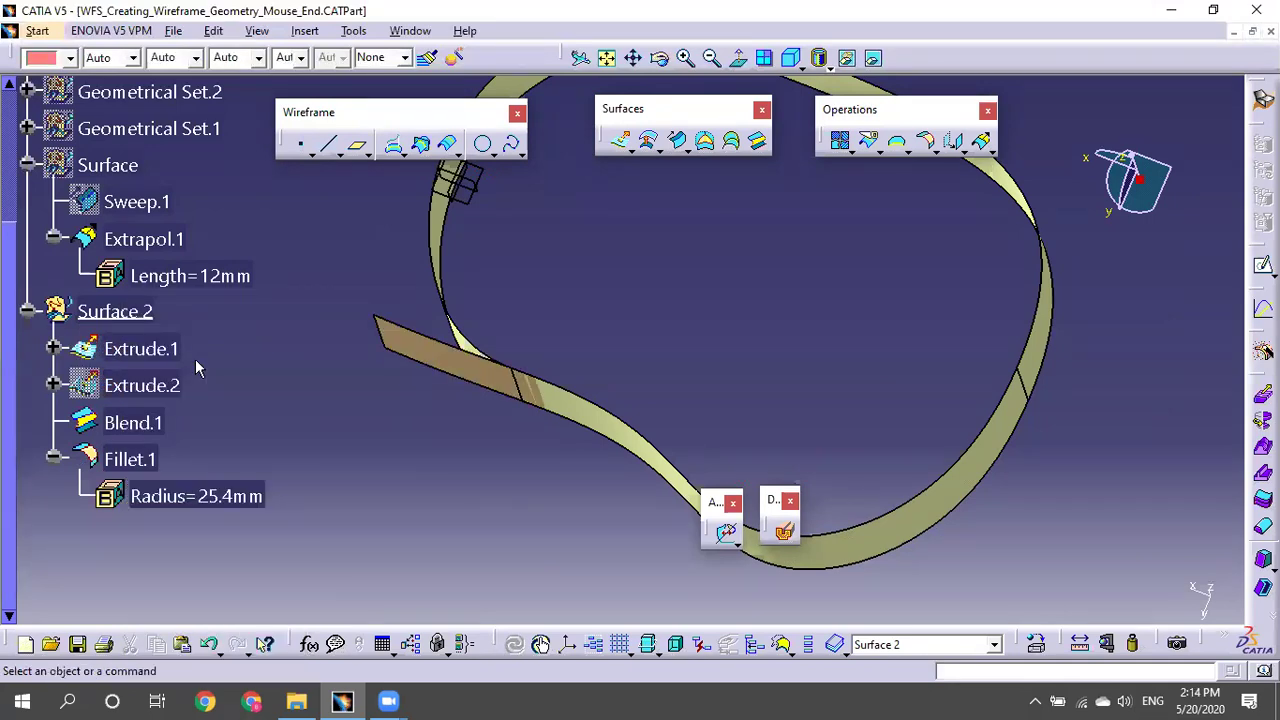
pyautogui.rightClick(163, 350)
pyautogui.click(178, 357)
pyautogui.moveTo(451, 543); pyautogui.dragTo(490, 456, button='middle')
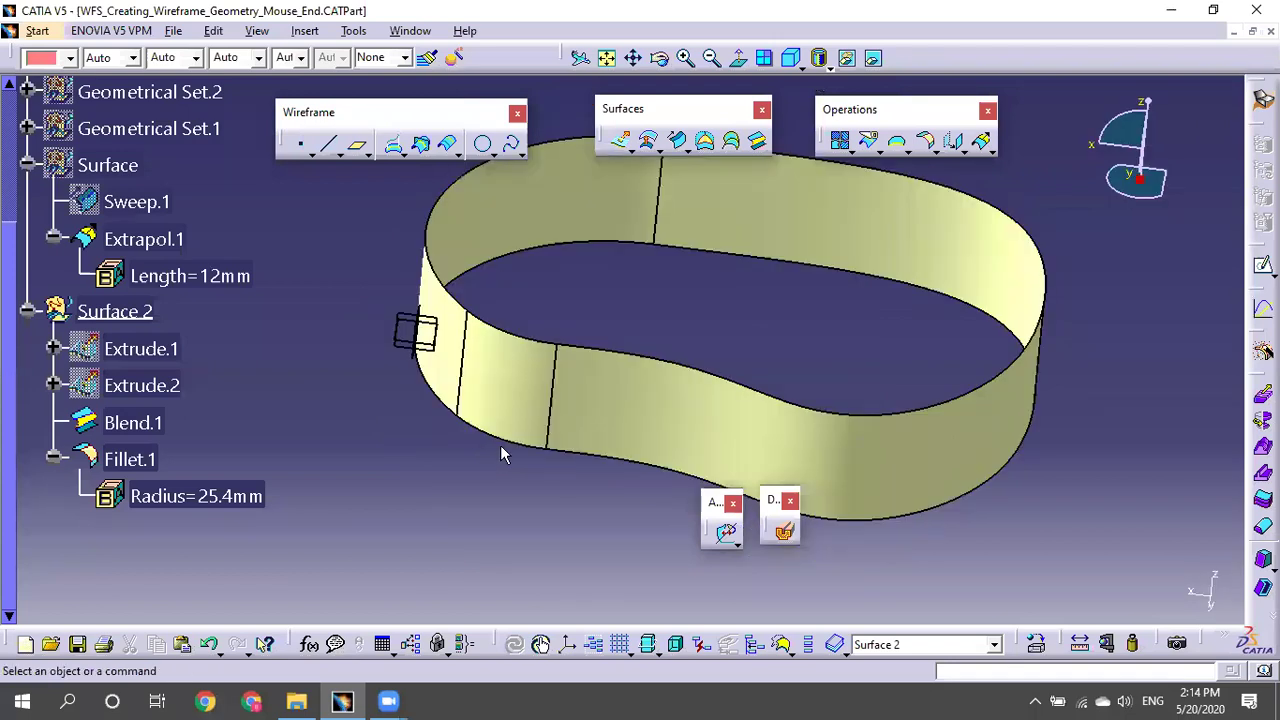
pyautogui.moveTo(480, 449); pyautogui.dragTo(731, 357, button='middle')
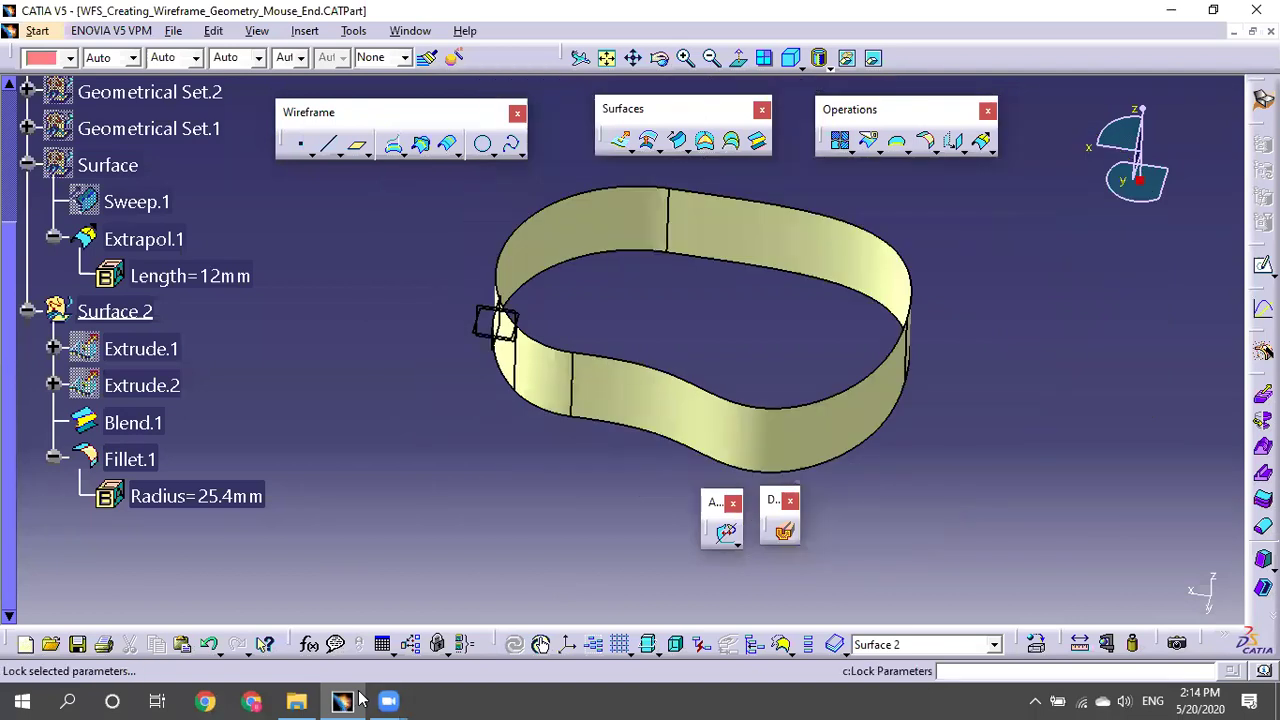
pyautogui.moveTo(735, 300); pyautogui.dragTo(777, 434, button='middle')
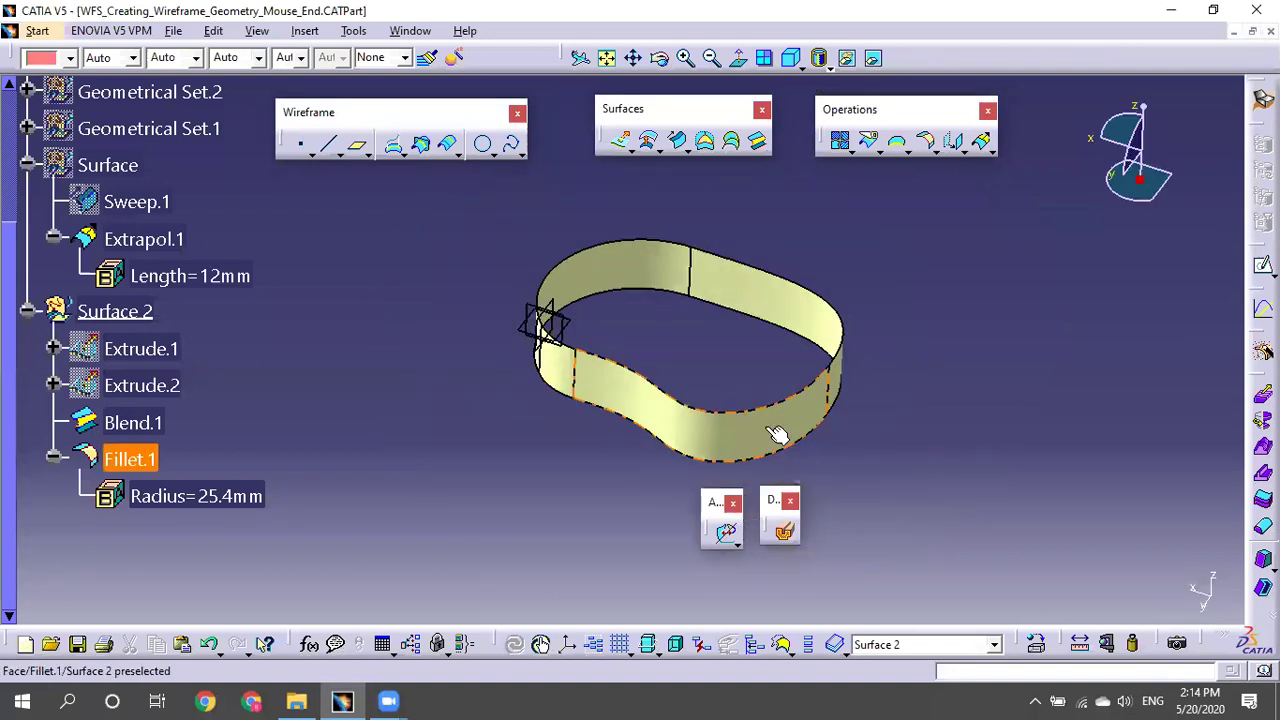
# - Recolor the blend surface Blend.1 magenta
pyautogui.click(283, 436)
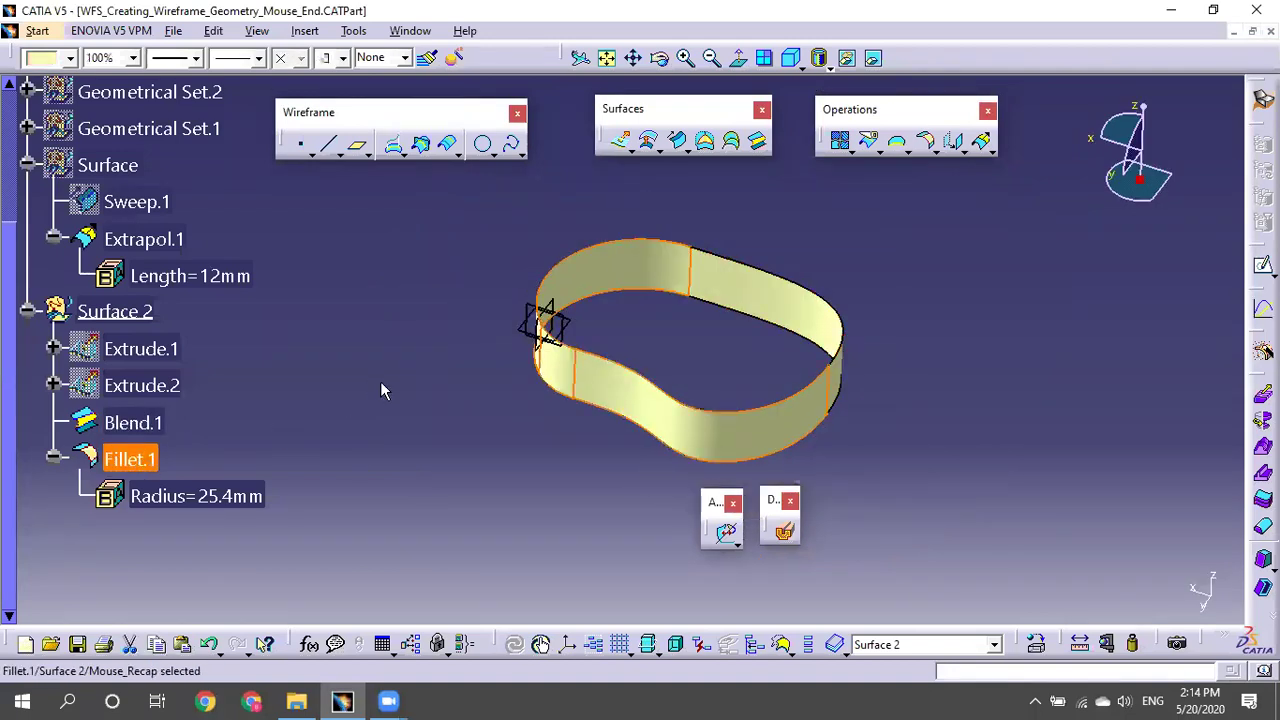
pyautogui.click(143, 423)
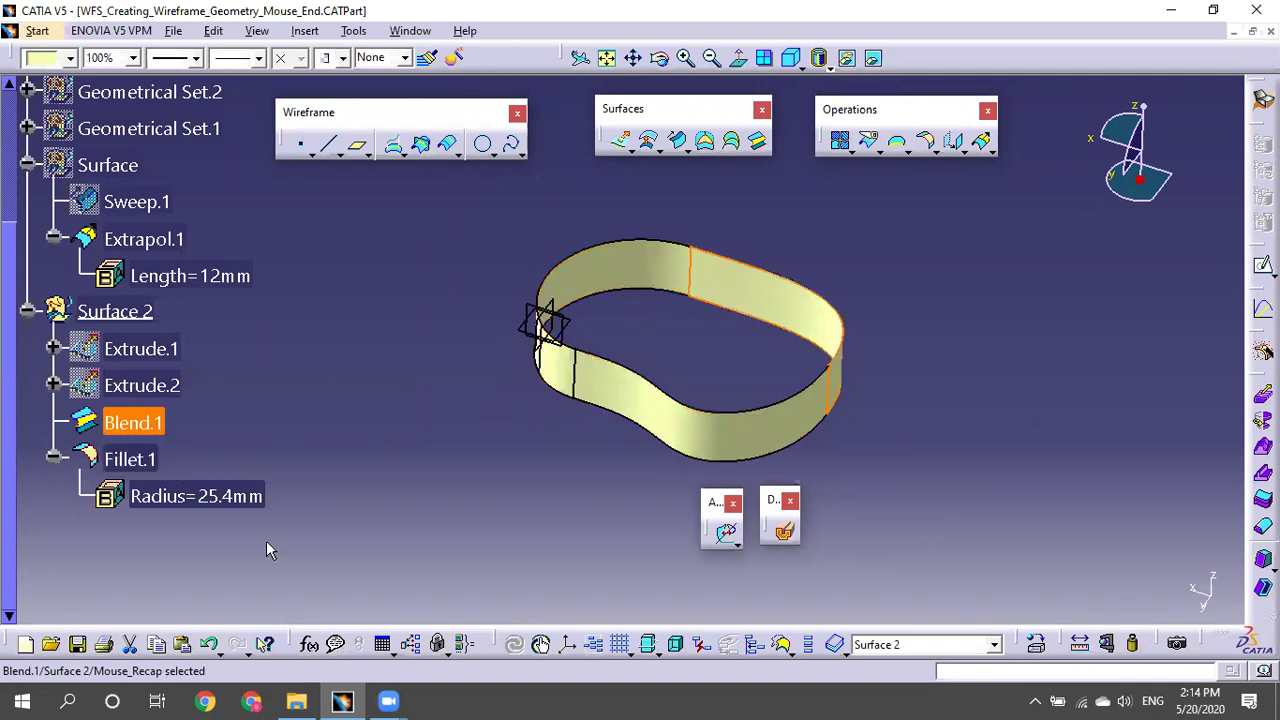
pyautogui.click(70, 57)
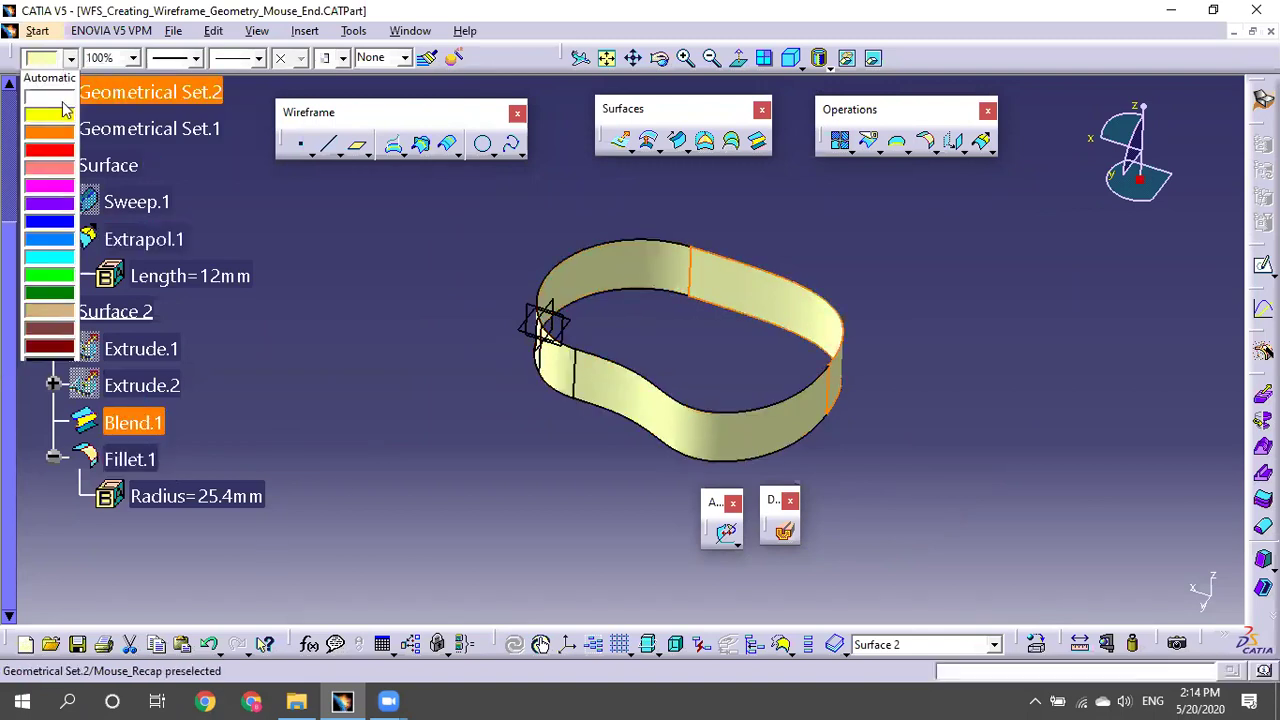
pyautogui.click(52, 208)
pyautogui.moveTo(363, 300); pyautogui.dragTo(908, 393, button='middle')
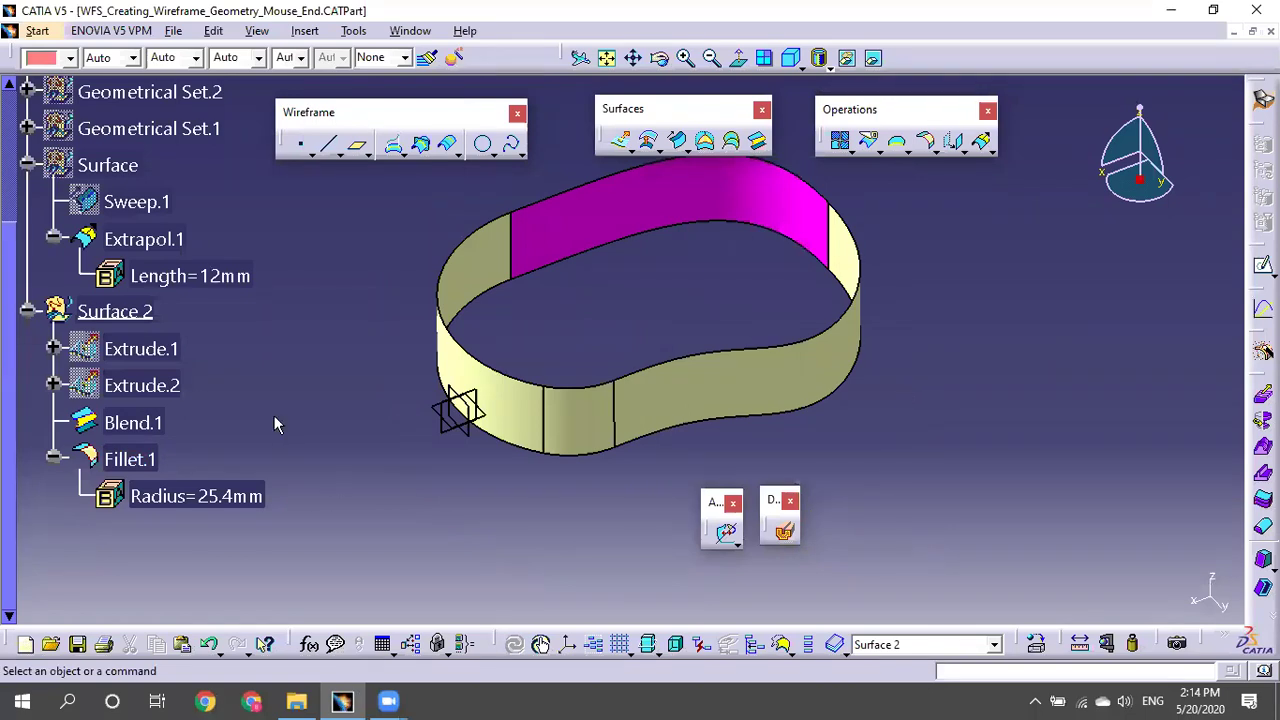
# - Show the Surface geometrical set to examine how the extrapolated top crosses the side walls, and hide it again
pyautogui.rightClick(165, 240)
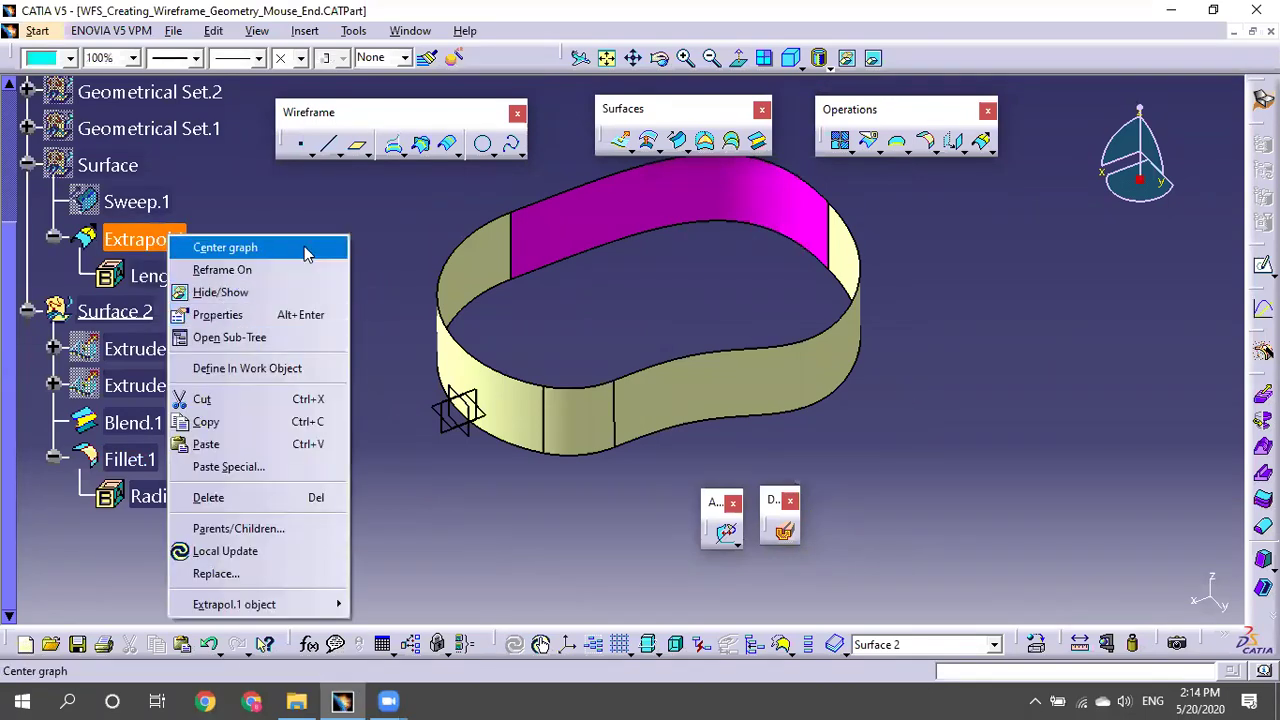
pyautogui.click(361, 225)
pyautogui.rightClick(121, 166)
pyautogui.click(177, 221)
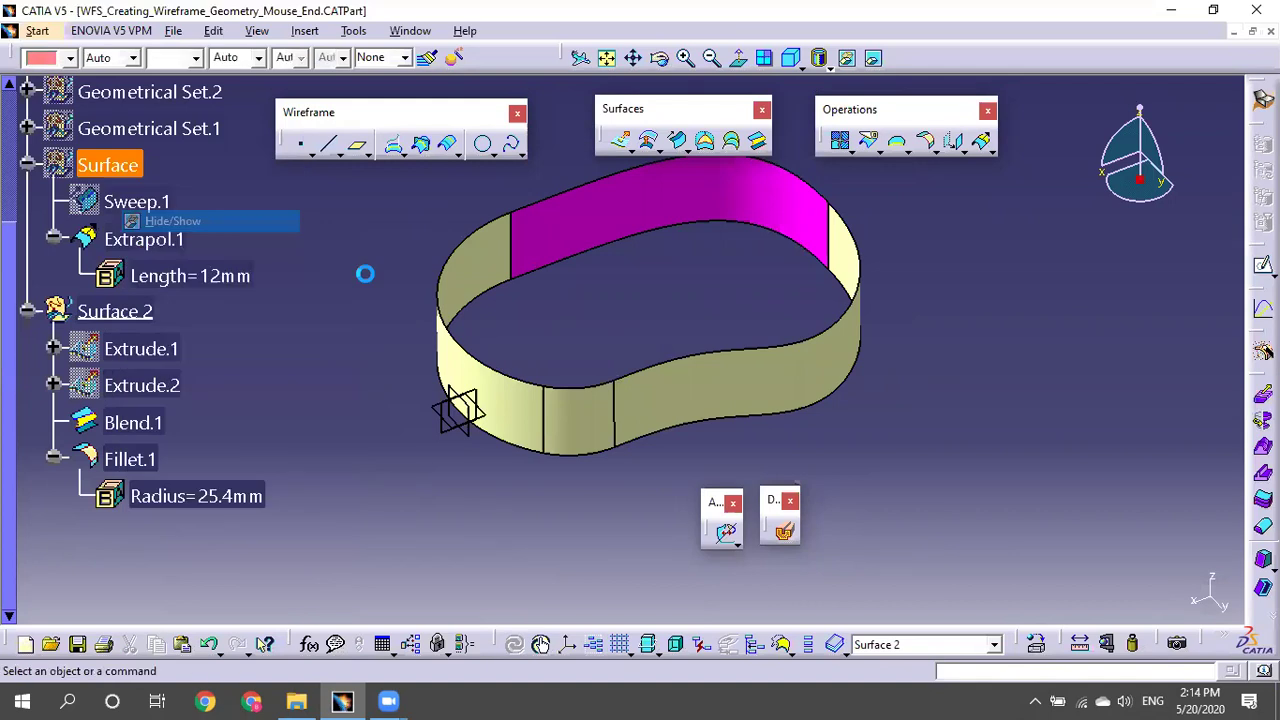
pyautogui.moveTo(720, 396); pyautogui.dragTo(747, 338, button='middle')
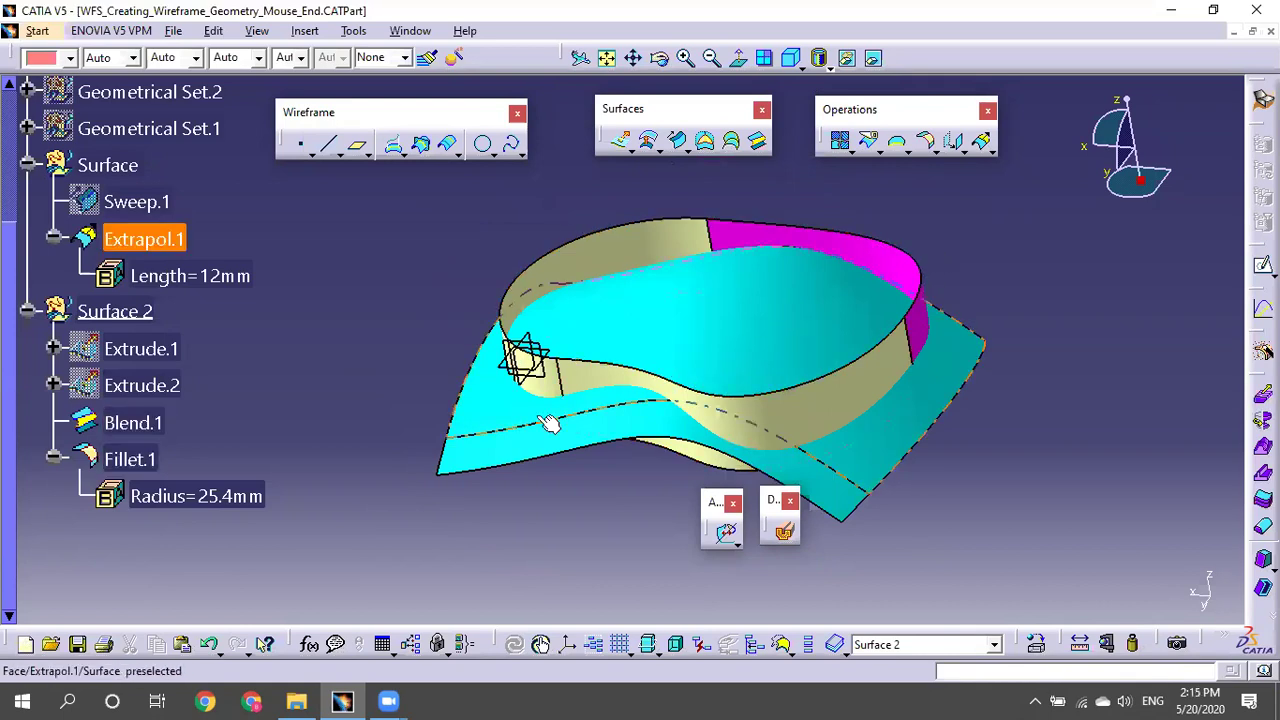
pyautogui.moveTo(396, 489); pyautogui.dragTo(650, 490, button='middle')
pyautogui.rightClick(108, 162)
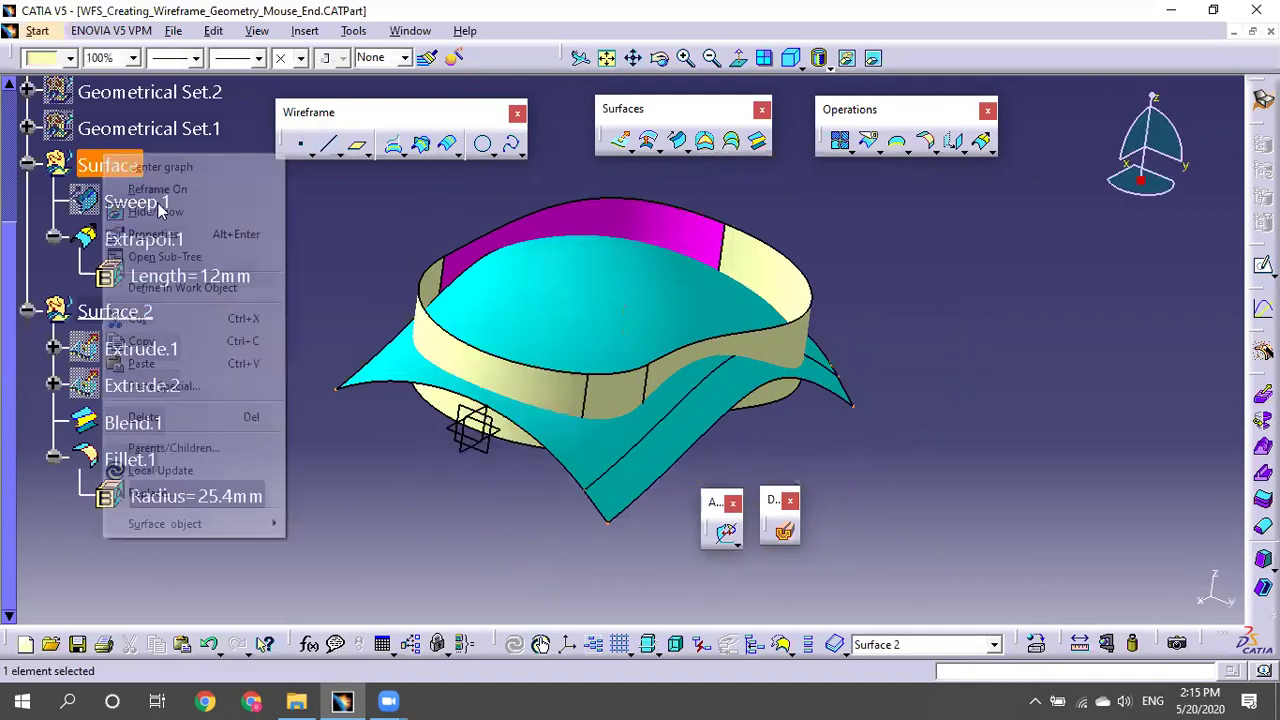
pyautogui.click(170, 211)
pyautogui.moveTo(849, 354); pyautogui.dragTo(629, 457, button='middle')
# - Highlight the blend and fillet surfaces in turn to check which part of the side wall each one covers
pyautogui.click(140, 460)
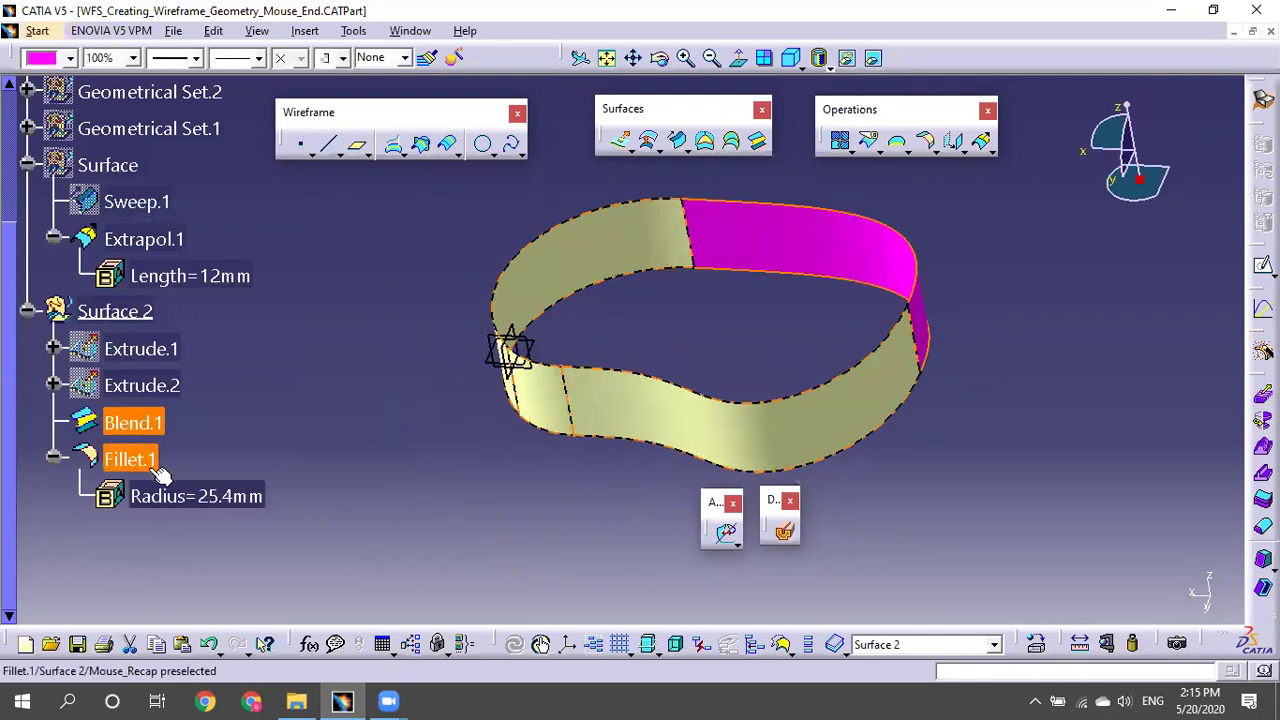
pyautogui.click(149, 423)
pyautogui.click(122, 460)
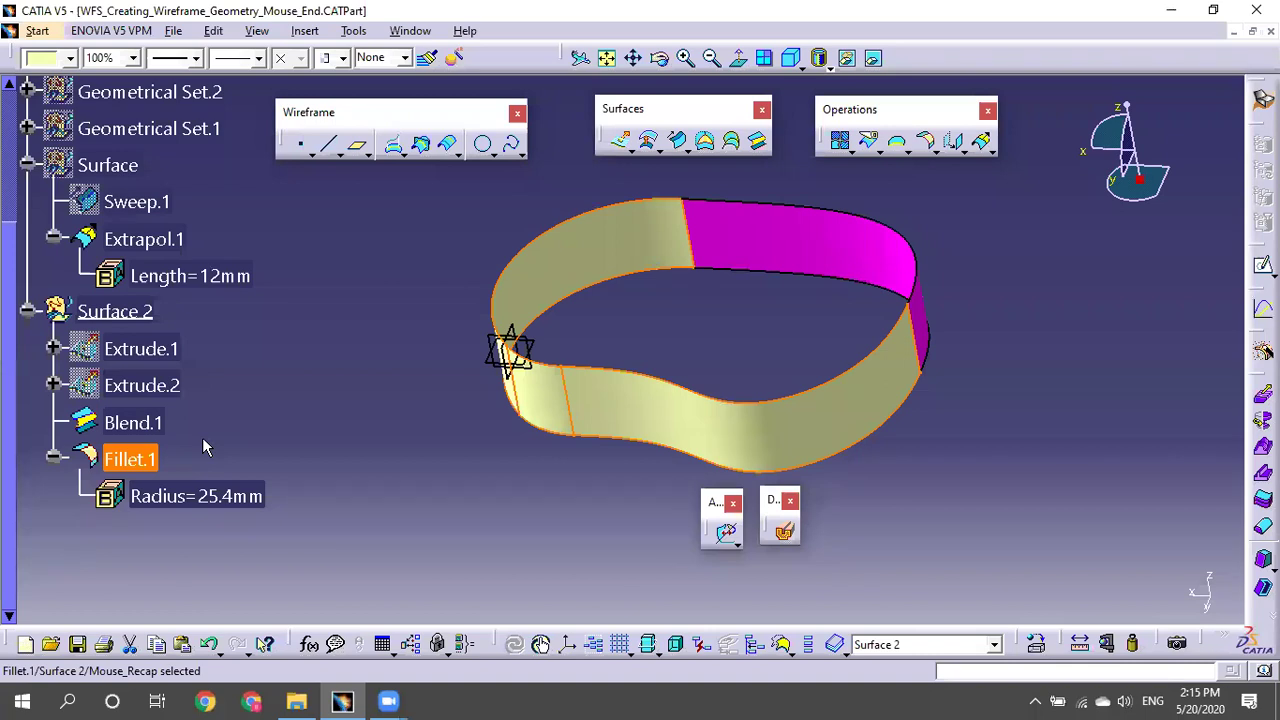
pyautogui.click(303, 416)
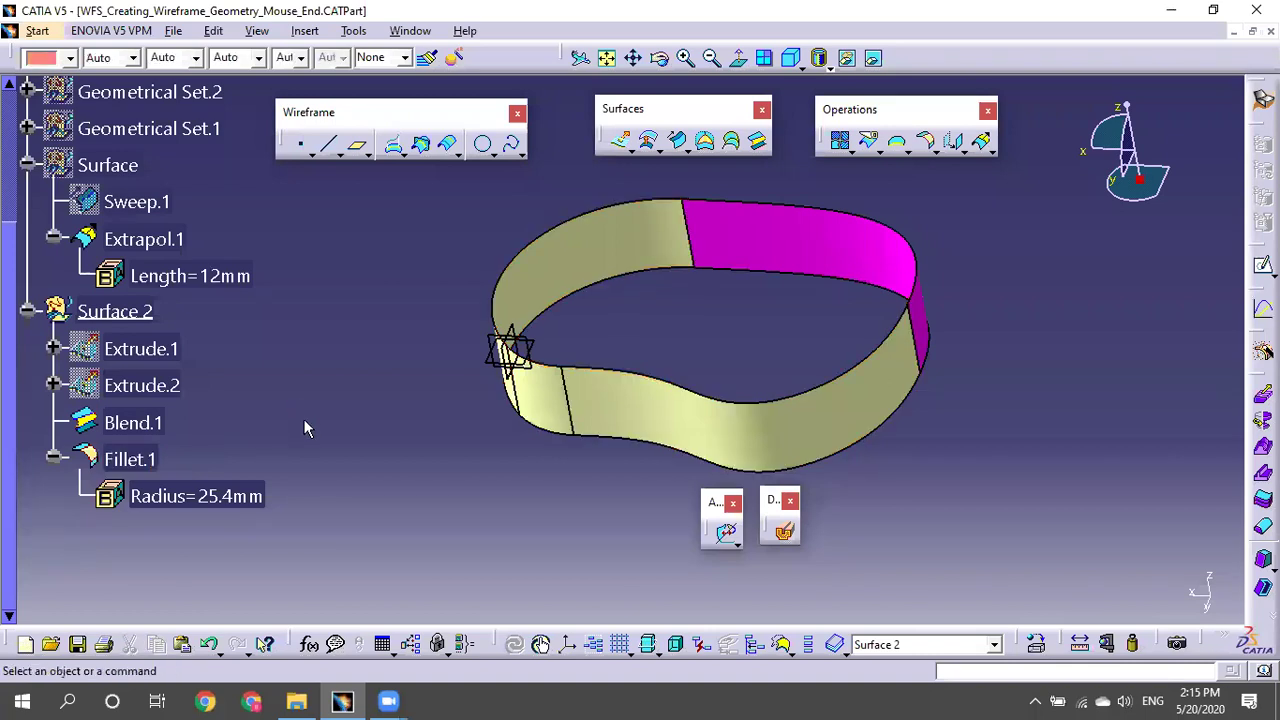
pyautogui.click(133, 422)
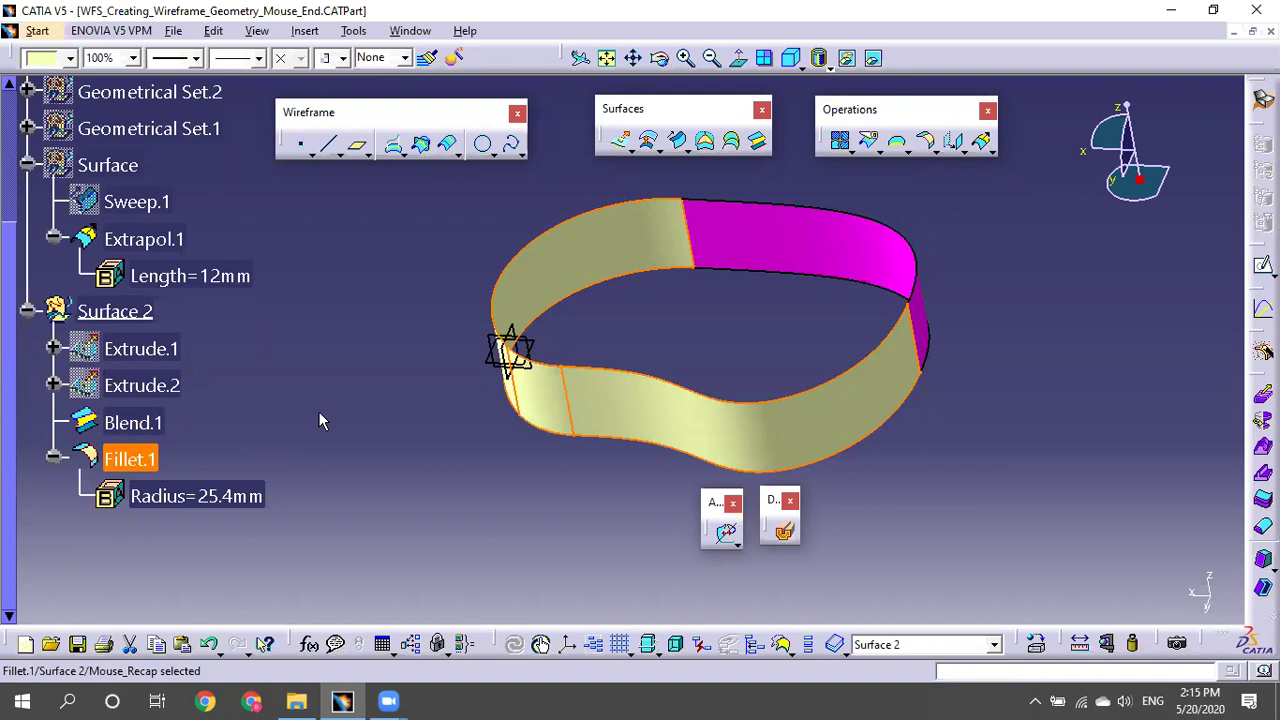
pyautogui.click(842, 143)
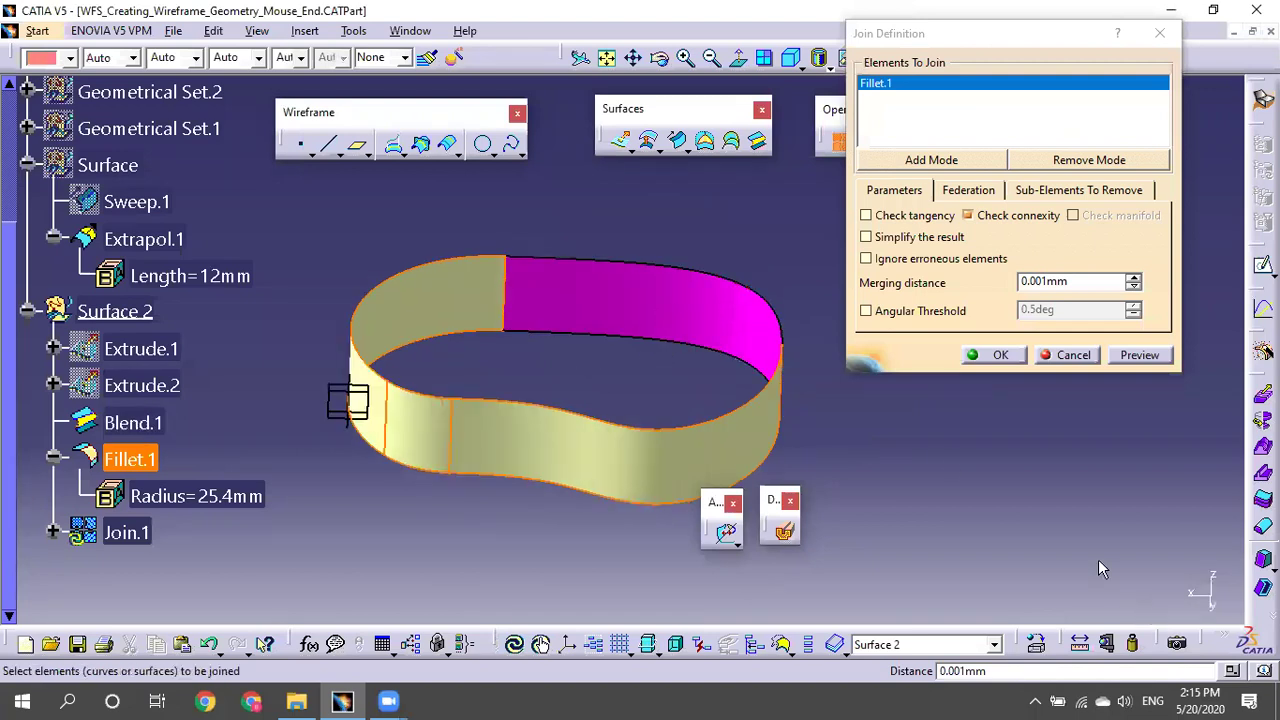
pyautogui.click(688, 304)
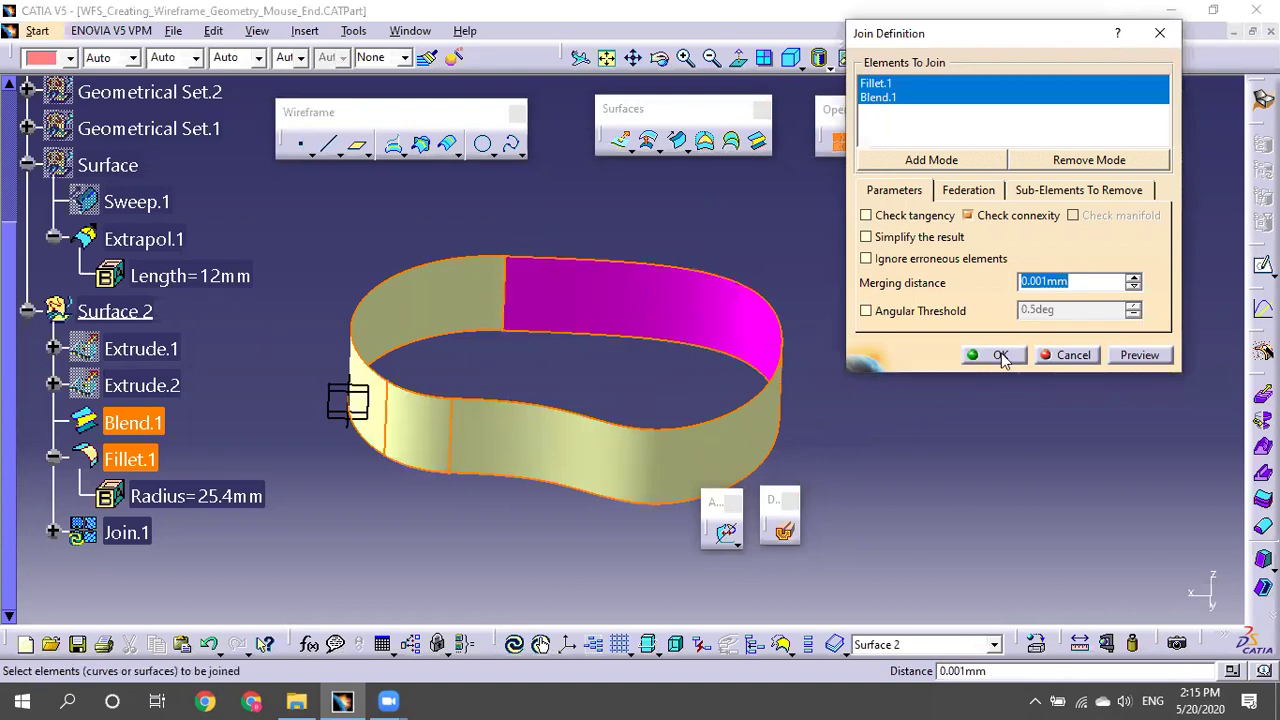
pyautogui.click(1098, 358)
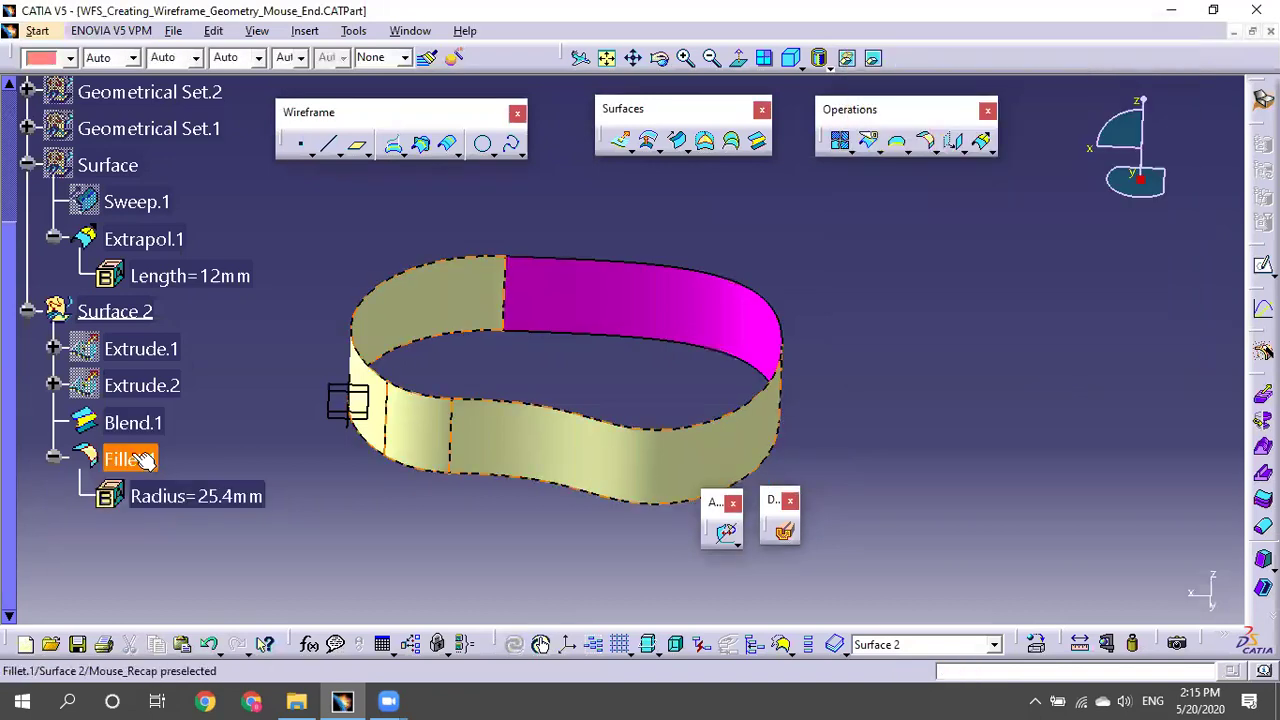
# - Recolor the filleted wall surface Fillet.1 salmon pink
pyautogui.click(140, 458)
pyautogui.click(50, 57)
pyautogui.click(50, 186)
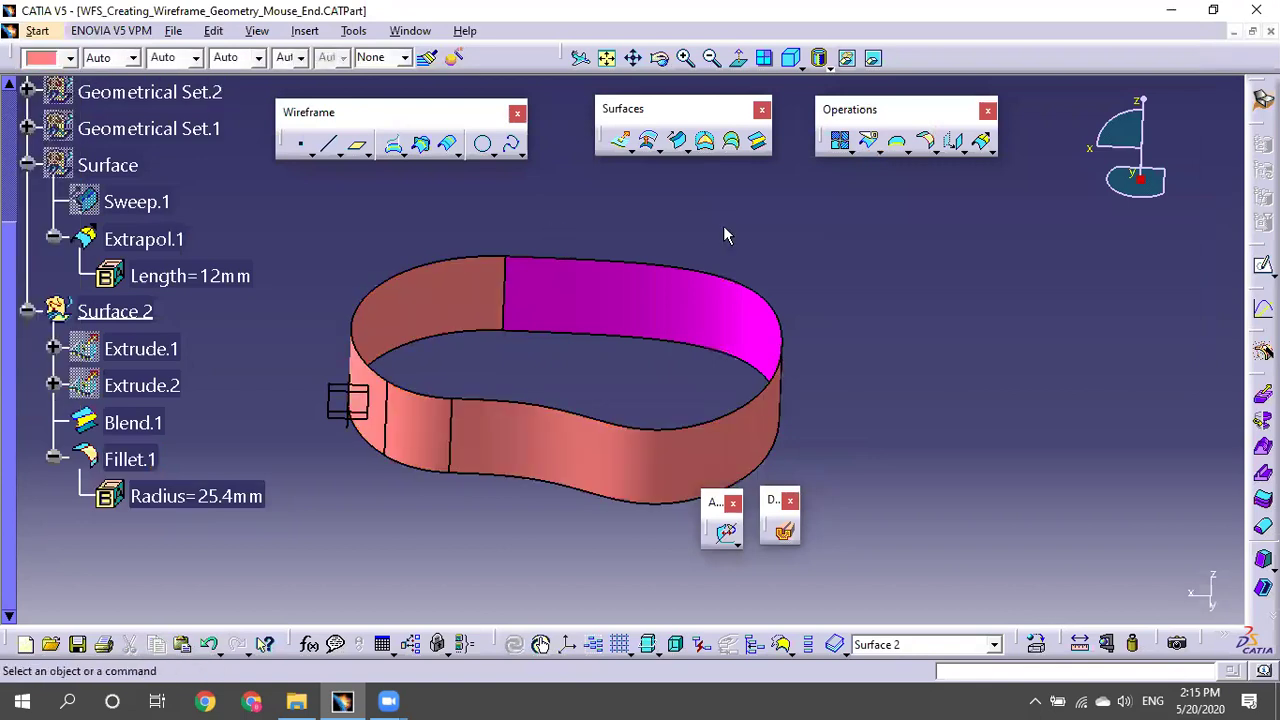
# - Join the blend surface and the filleted wall surface into one closed side wall with a 0.001 mm merging distance
pyautogui.click(840, 140)
pyautogui.click(686, 308)
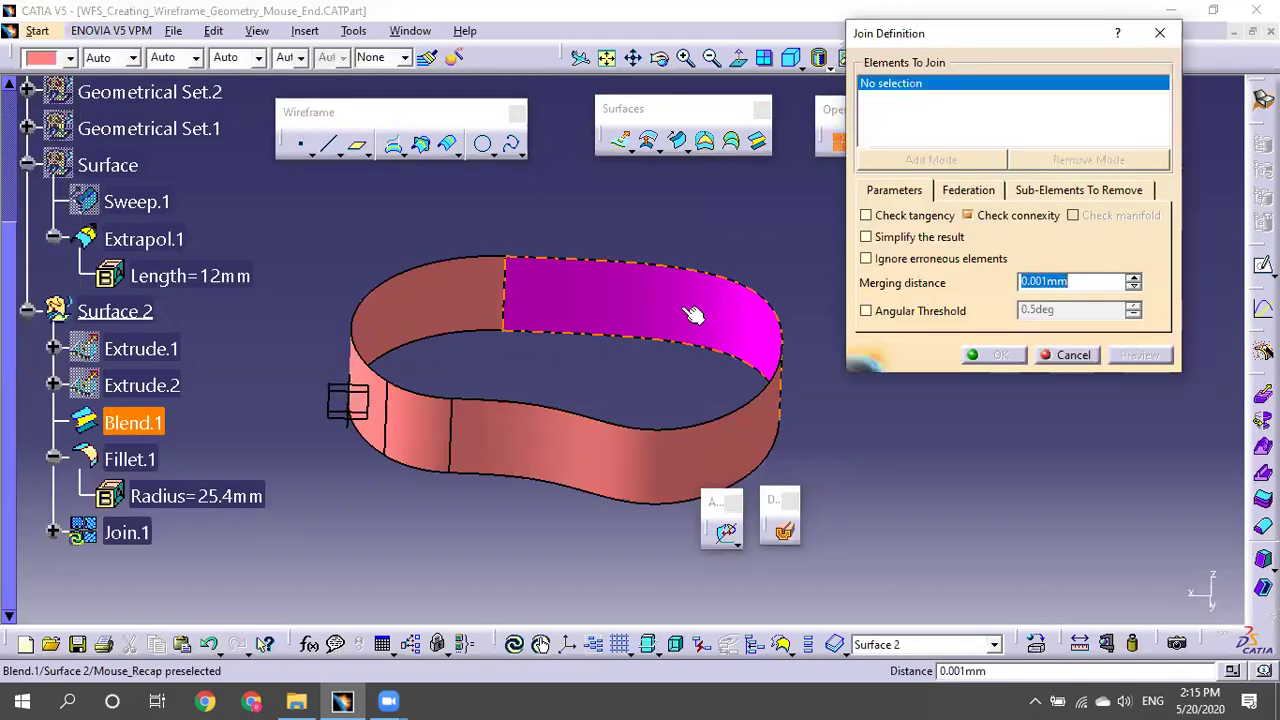
pyautogui.click(451, 286)
pyautogui.click(994, 355)
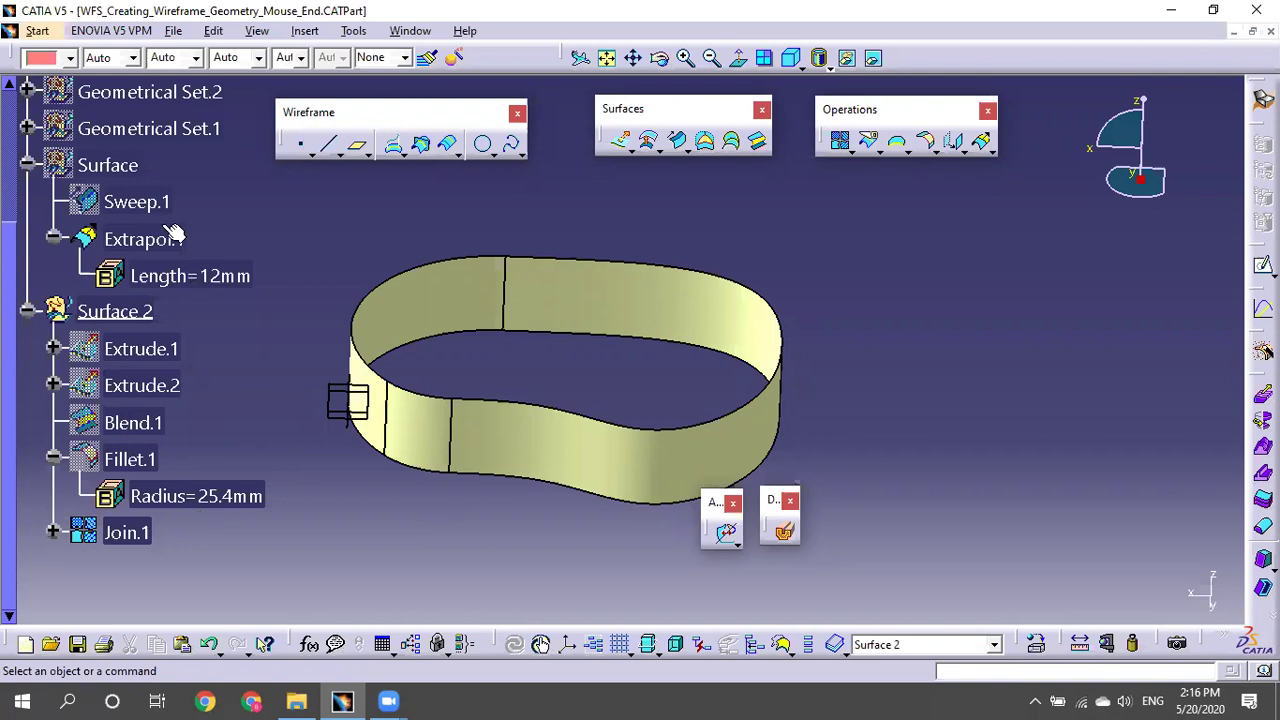
# - Show the Surface geometrical set so the extrapolated top surface is displayed together with the joined side wall
pyautogui.rightClick(122, 168)
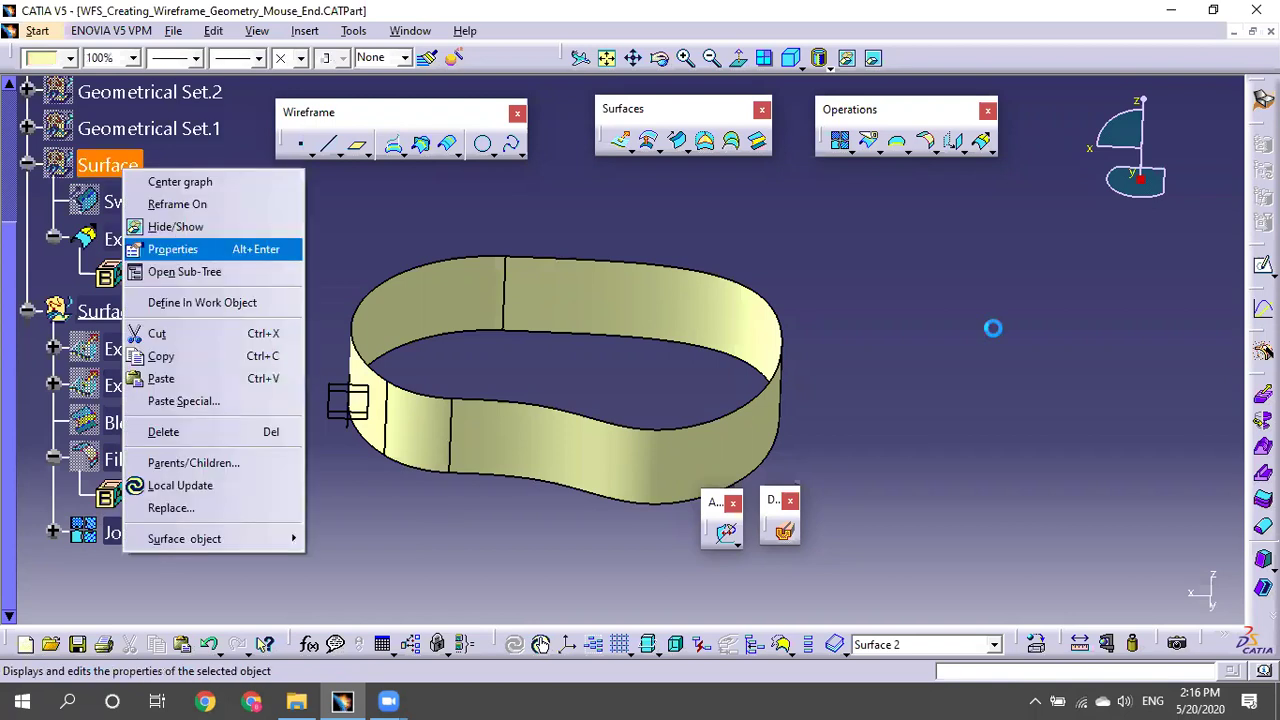
pyautogui.click(993, 328)
pyautogui.moveTo(880, 363); pyautogui.dragTo(760, 360, button='middle')
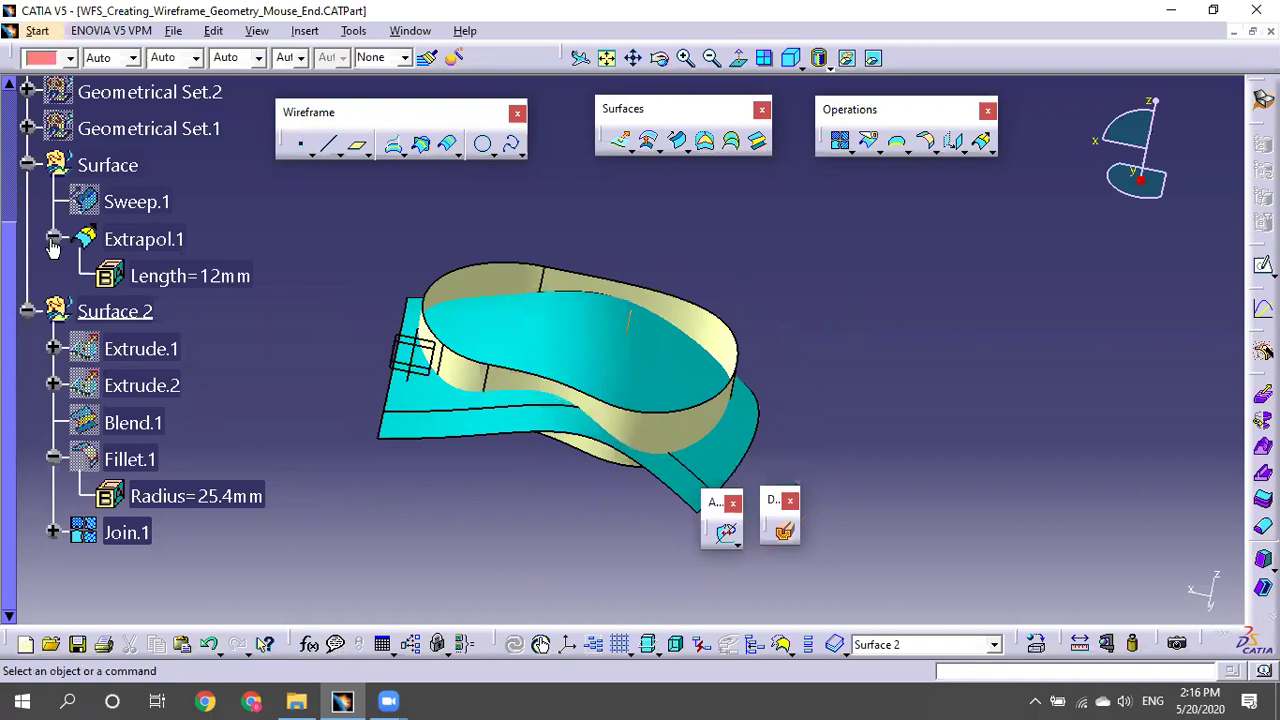
# - Collapse the Surface and Surface 2 branches of the tree and view the top and wall from several angles
pyautogui.click(10, 172)
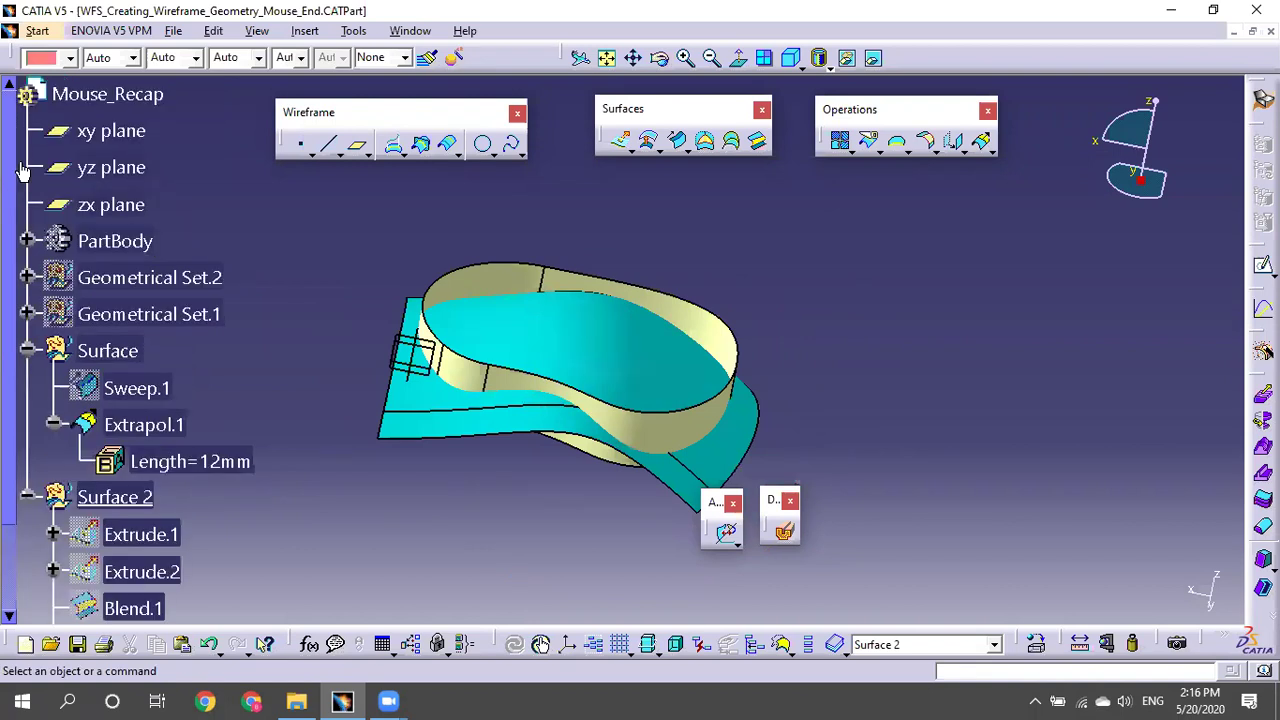
pyautogui.click(27, 350)
pyautogui.click(27, 387)
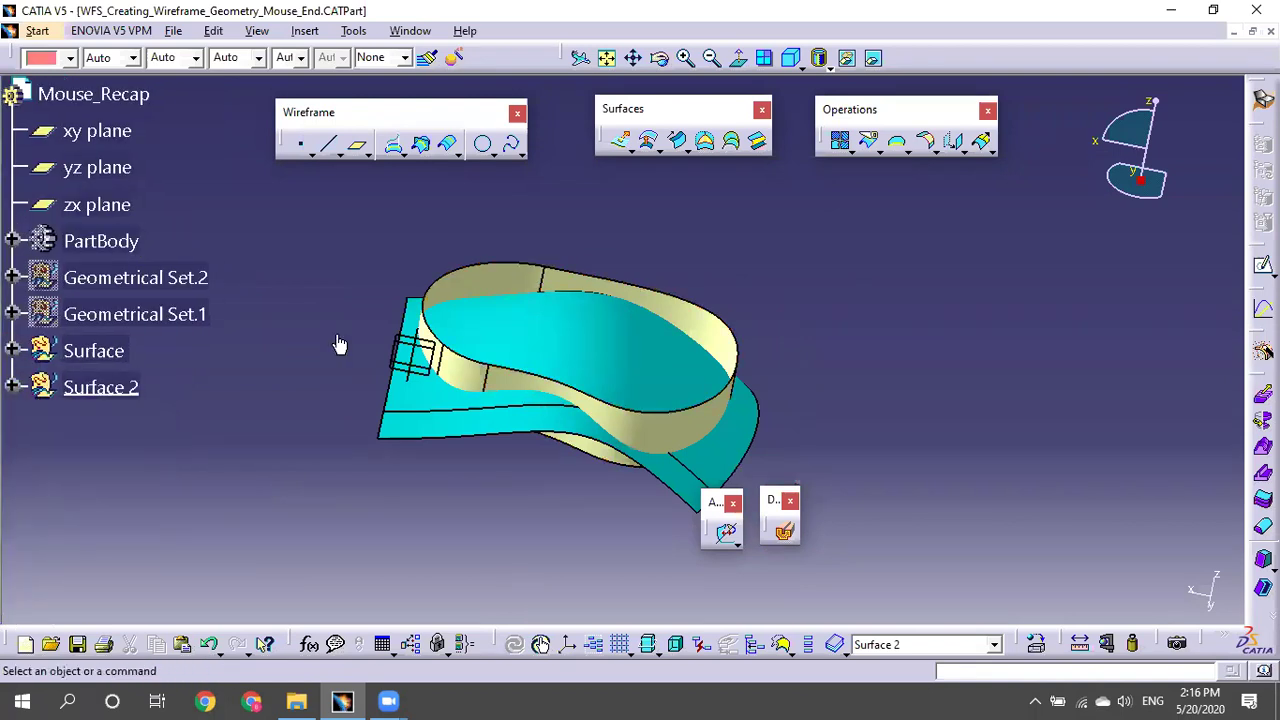
pyautogui.moveTo(277, 357); pyautogui.dragTo(114, 386, button='middle')
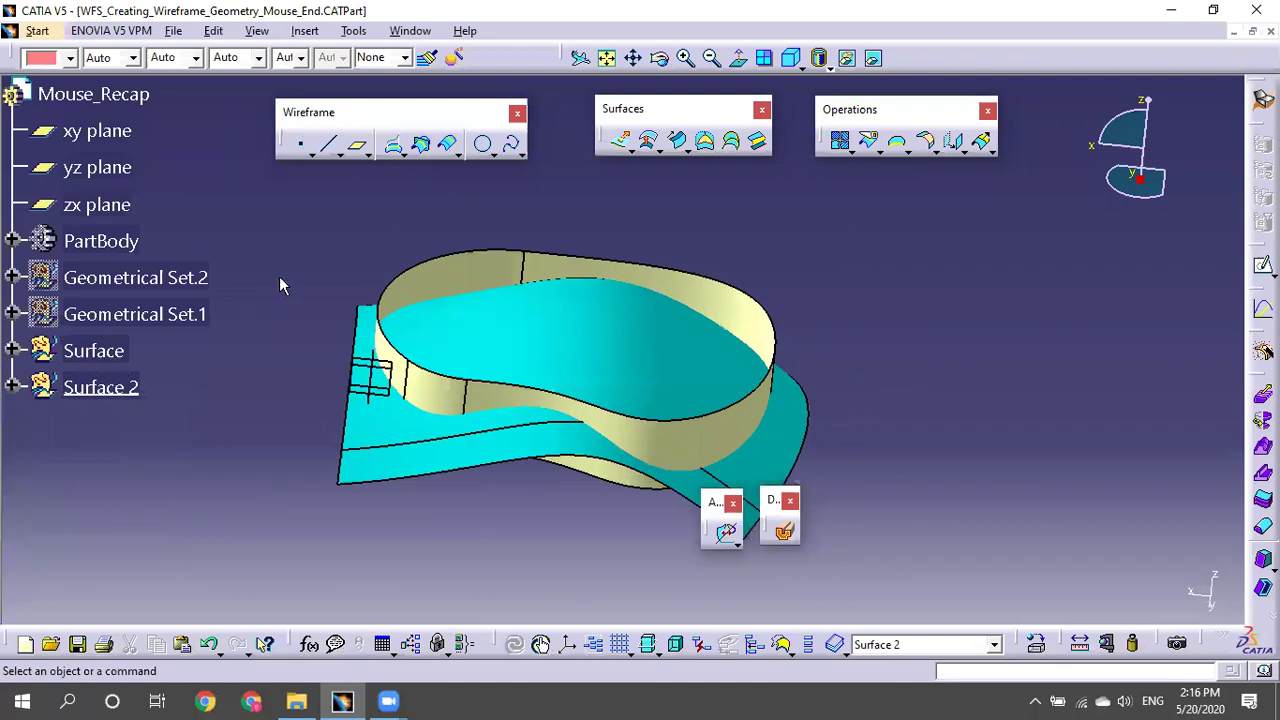
pyautogui.moveTo(860, 250); pyautogui.dragTo(420, 217, button='middle')
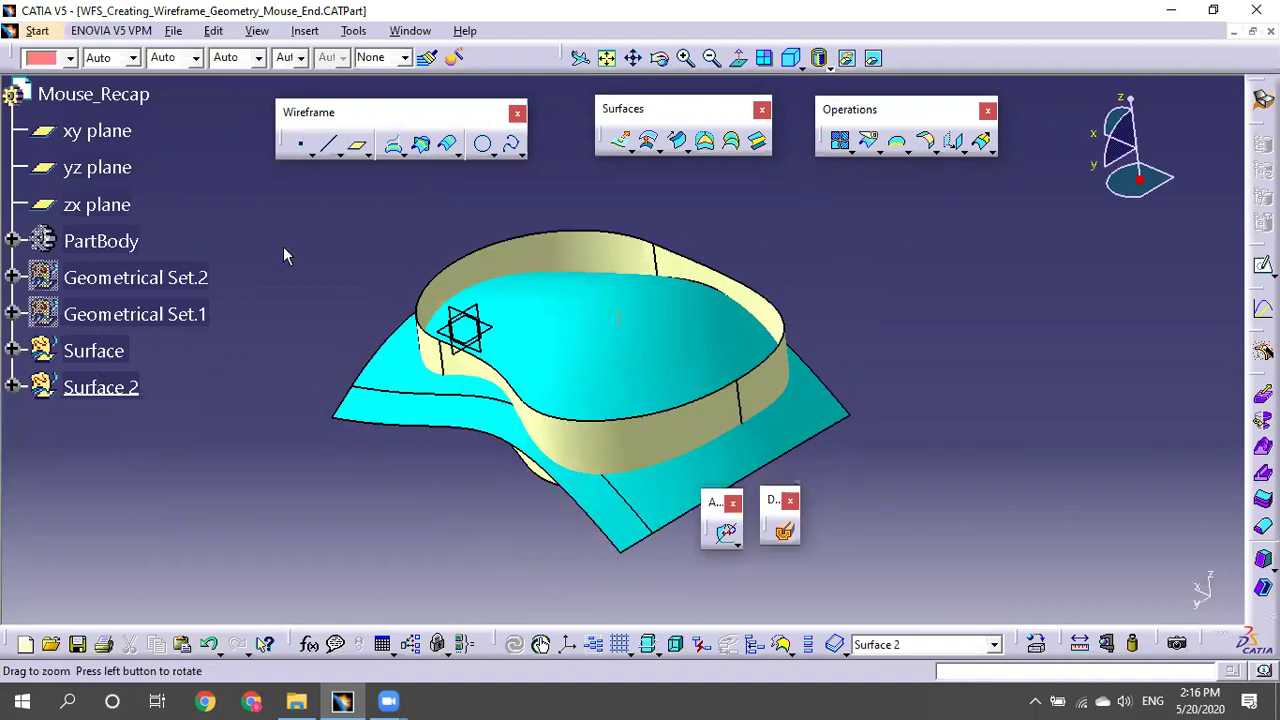
pyautogui.moveTo(290, 250); pyautogui.dragTo(302, 256, button='middle')
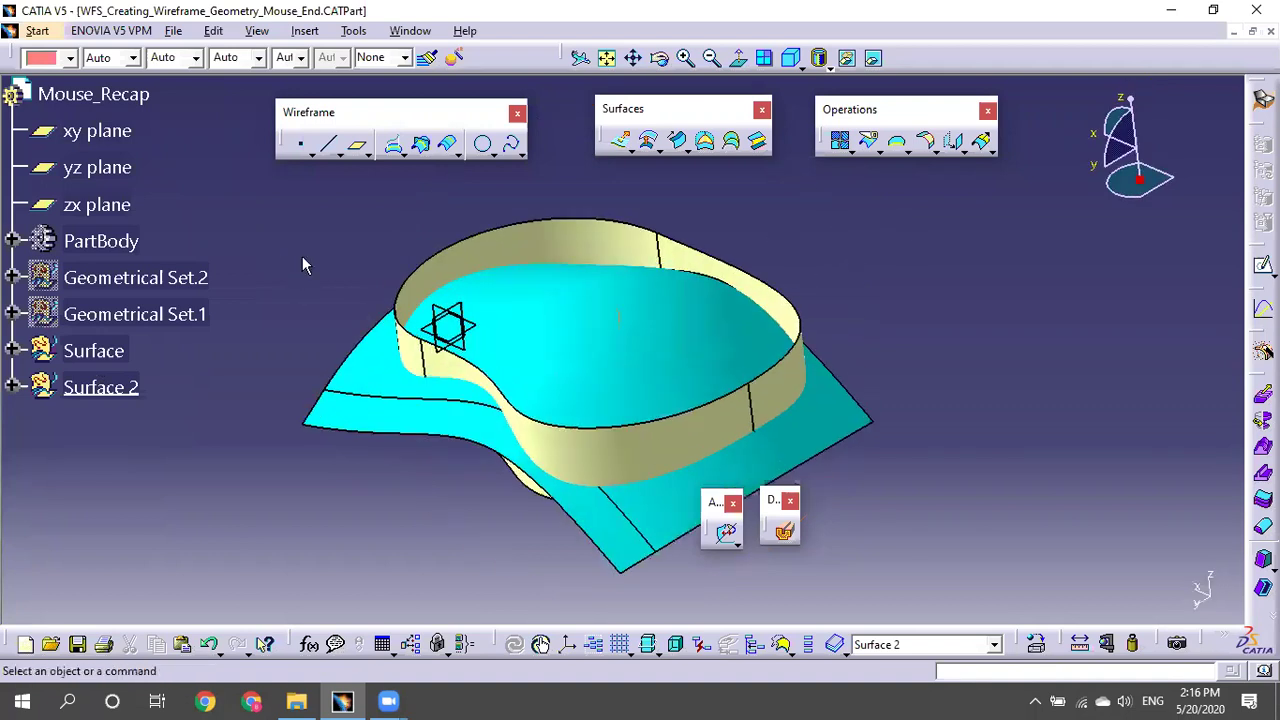
# - Insert a new geometrical set after Surface 2 and rename it Operation
pyautogui.click(305, 31)
pyautogui.click(347, 129)
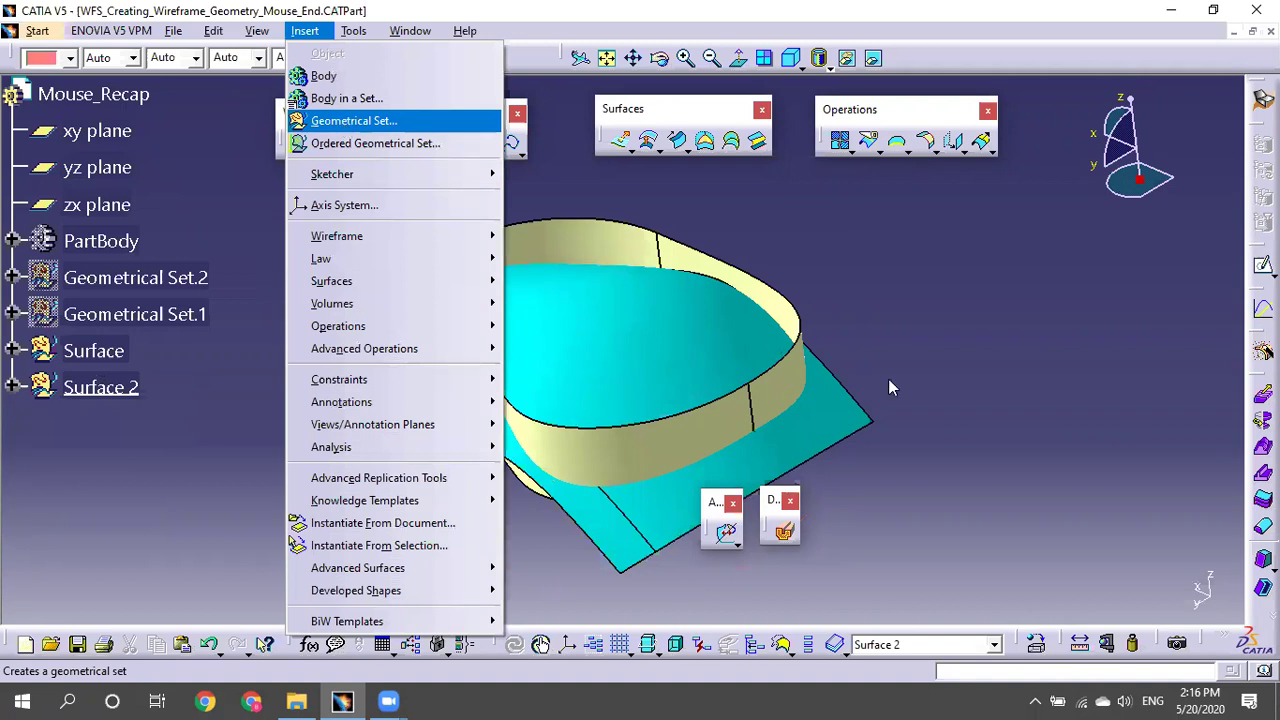
pyautogui.click(422, 292)
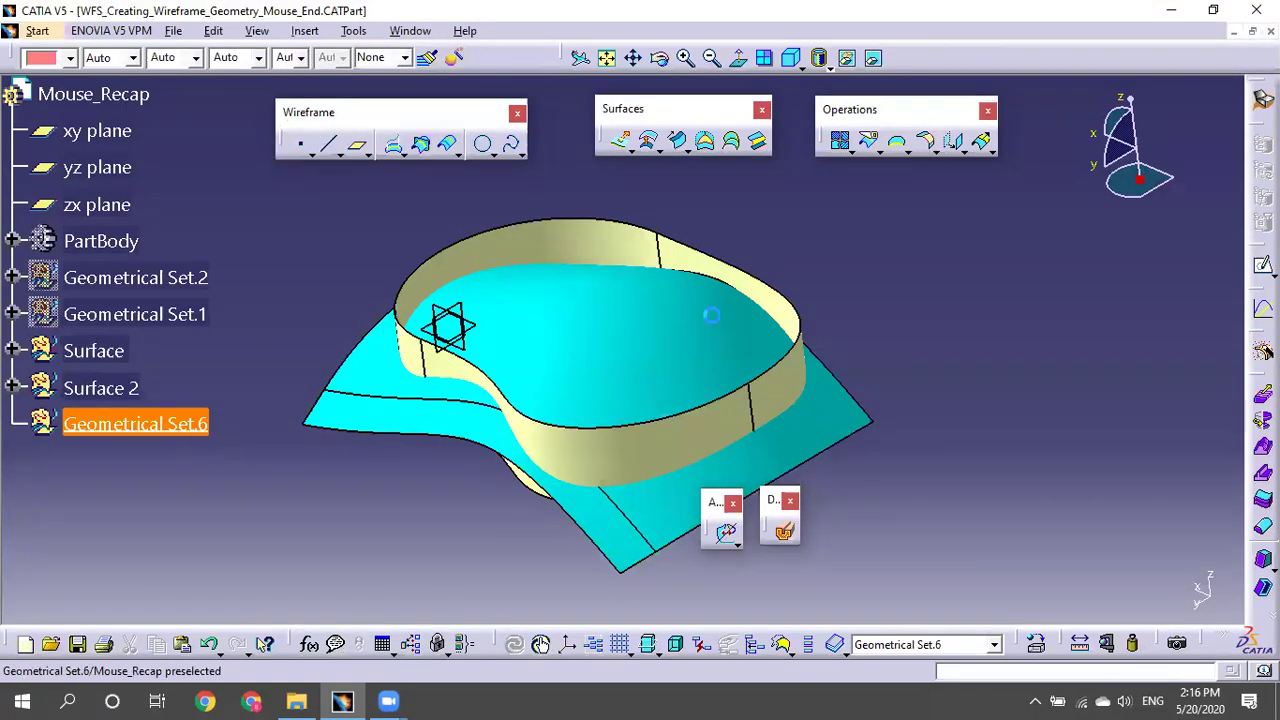
pyautogui.hotkey('alt', 'Return')
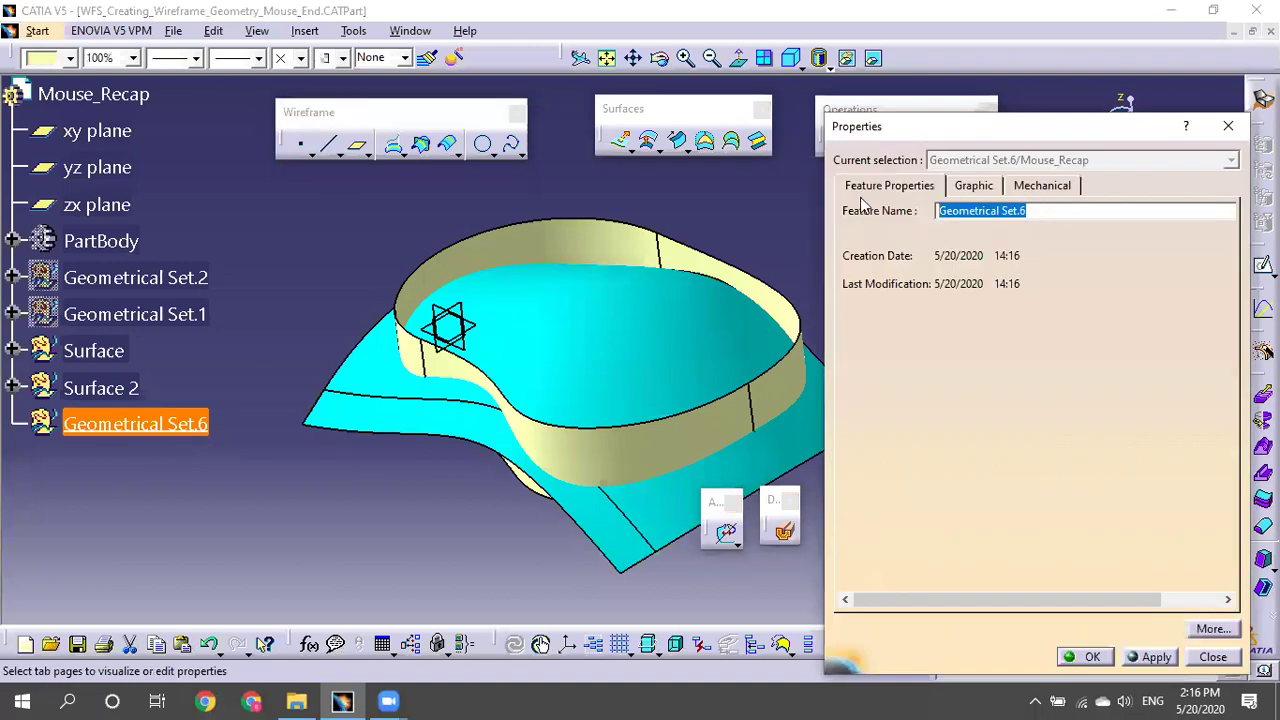
pyautogui.write('Operation')
pyautogui.press('Return')
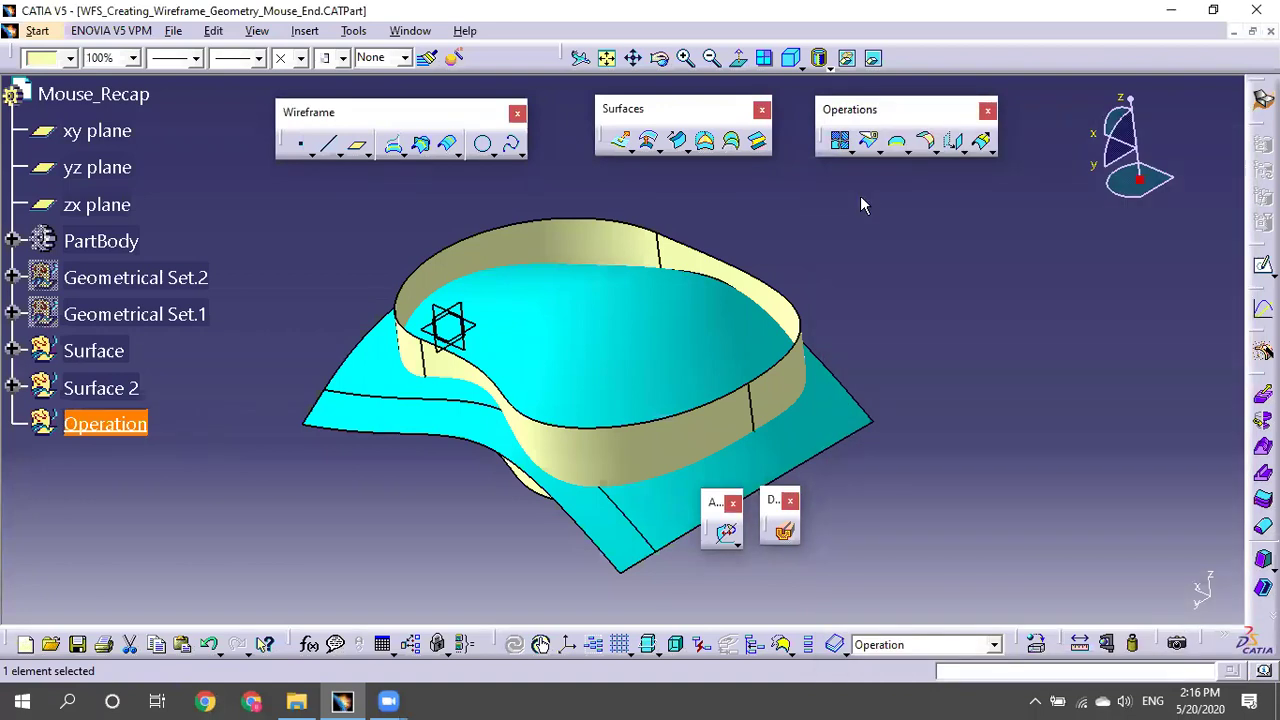
pyautogui.click(908, 263)
# - Start a standard-mode Trim in the Operation set with Extrapol.1 and Join.1 as the trimmed elements
pyautogui.moveTo(908, 263); pyautogui.dragTo(921, 369, button='middle')
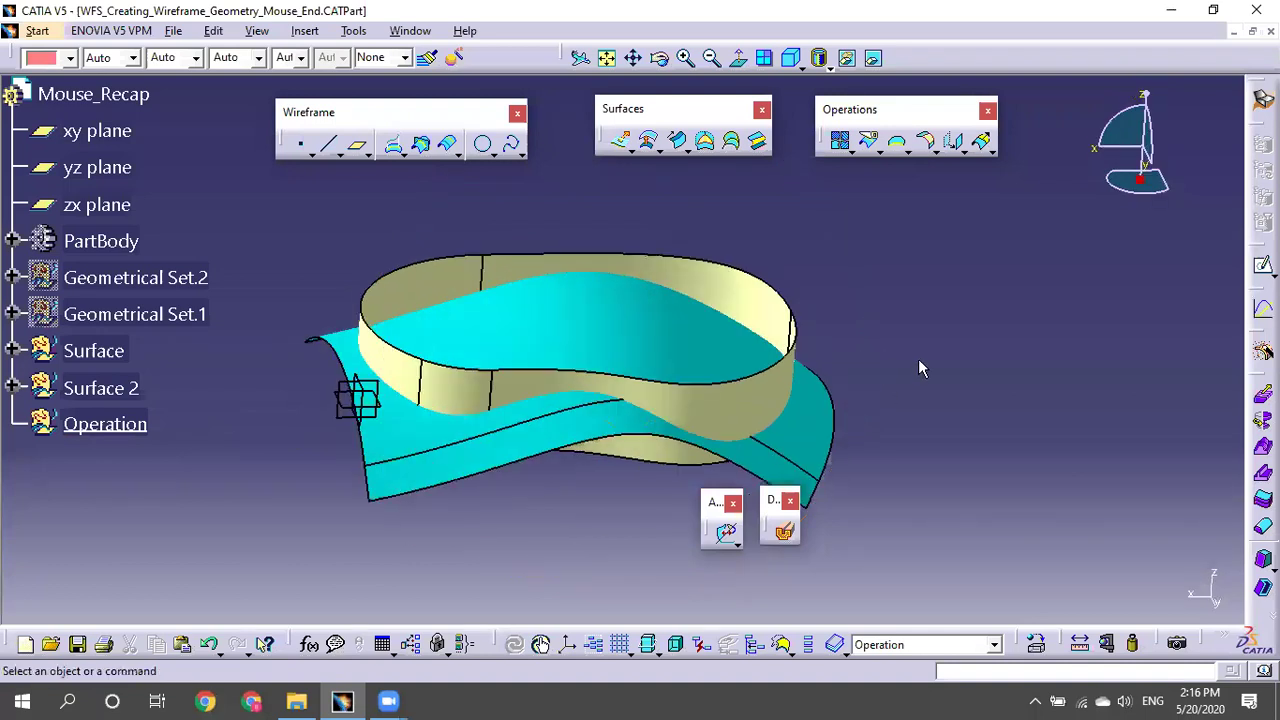
pyautogui.click(878, 150)
pyautogui.click(932, 166)
pyautogui.moveTo(643, 529); pyautogui.dragTo(616, 418, button='middle')
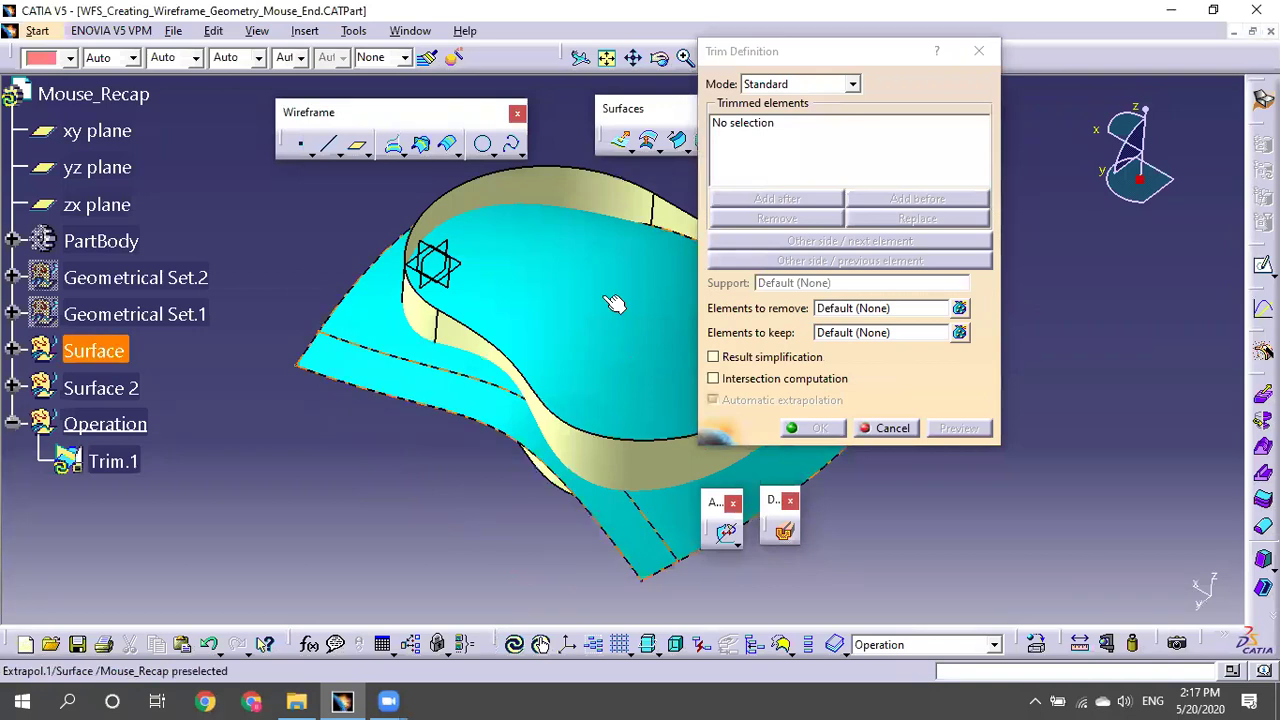
pyautogui.click(12, 351)
pyautogui.click(143, 420)
pyautogui.moveTo(450, 478); pyautogui.dragTo(384, 392, button='middle')
pyautogui.moveTo(556, 326); pyautogui.dragTo(518, 447, button='middle')
pyautogui.click(12, 497)
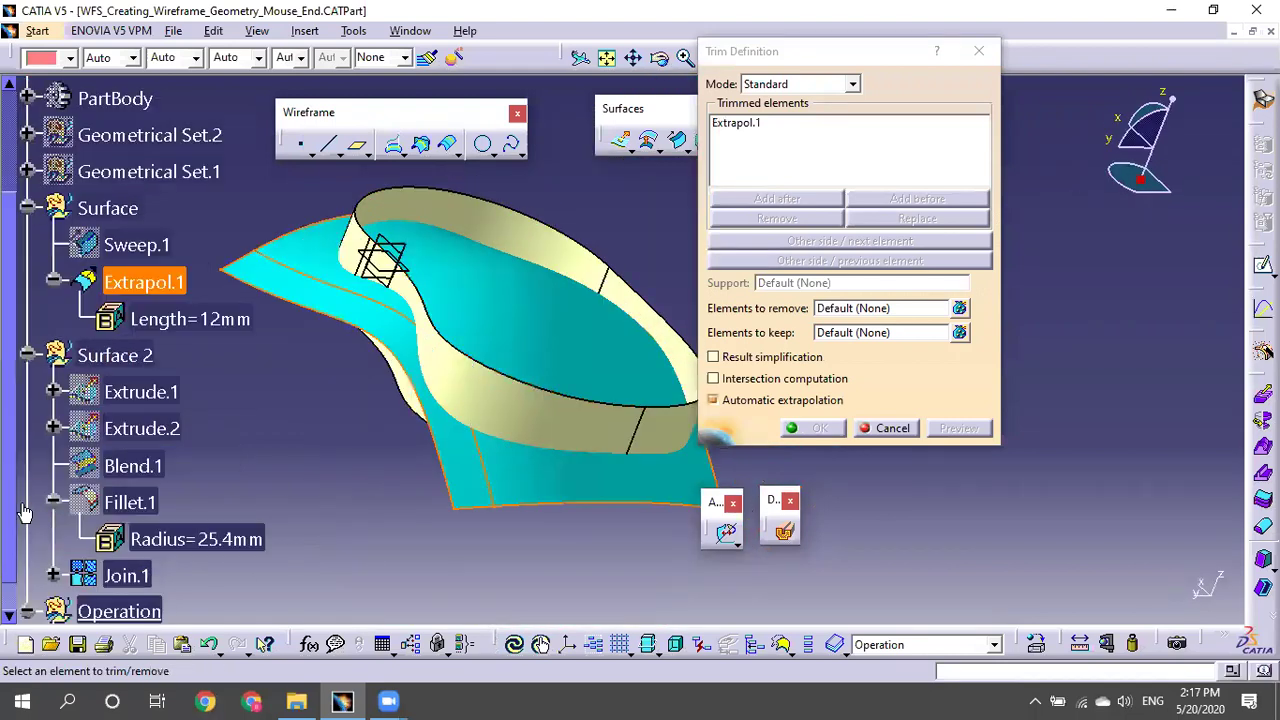
pyautogui.click(130, 578)
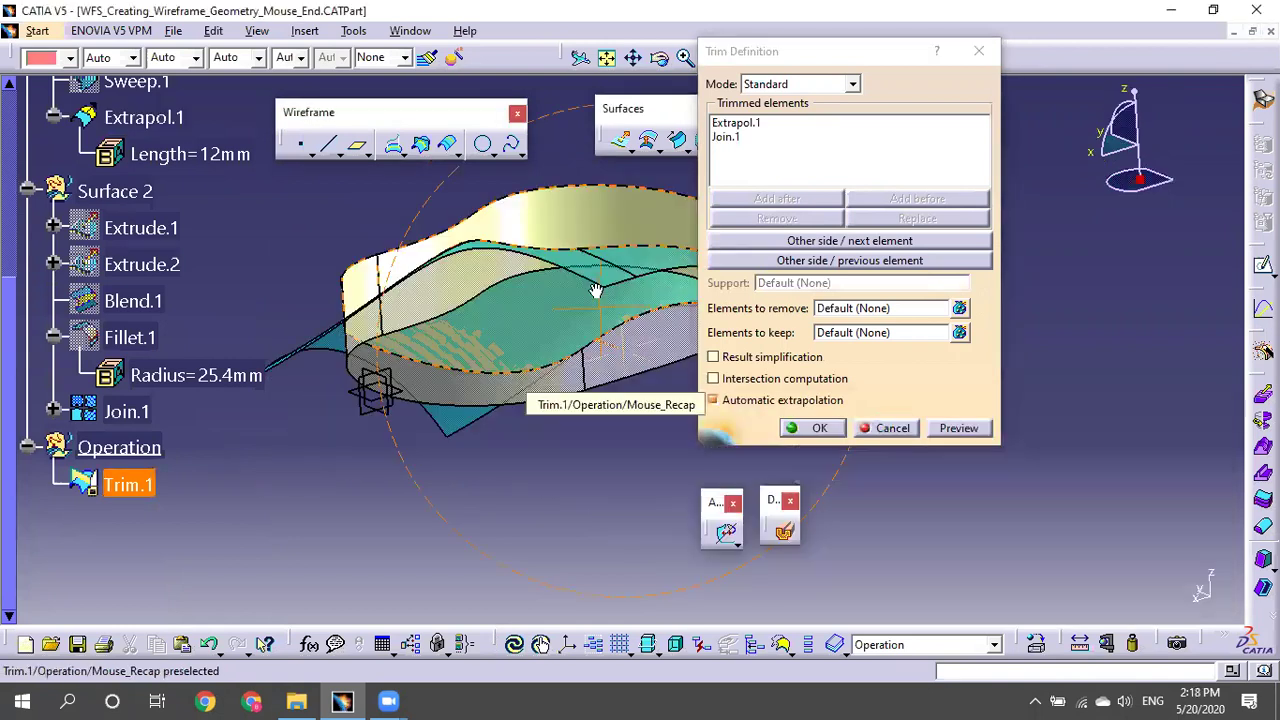
# - Switch the trim sides to keep the top surface inside the wall and the wall below it, and complete the trim
pyautogui.click(789, 243)
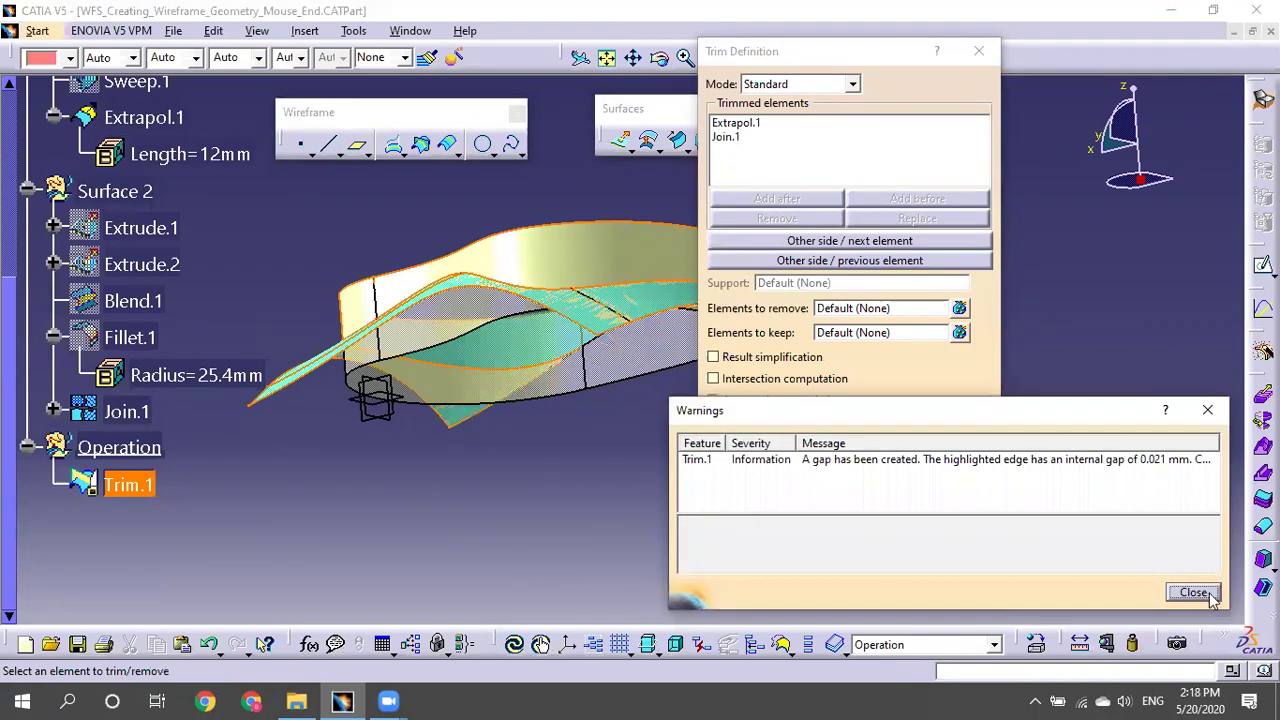
pyautogui.click(1193, 592)
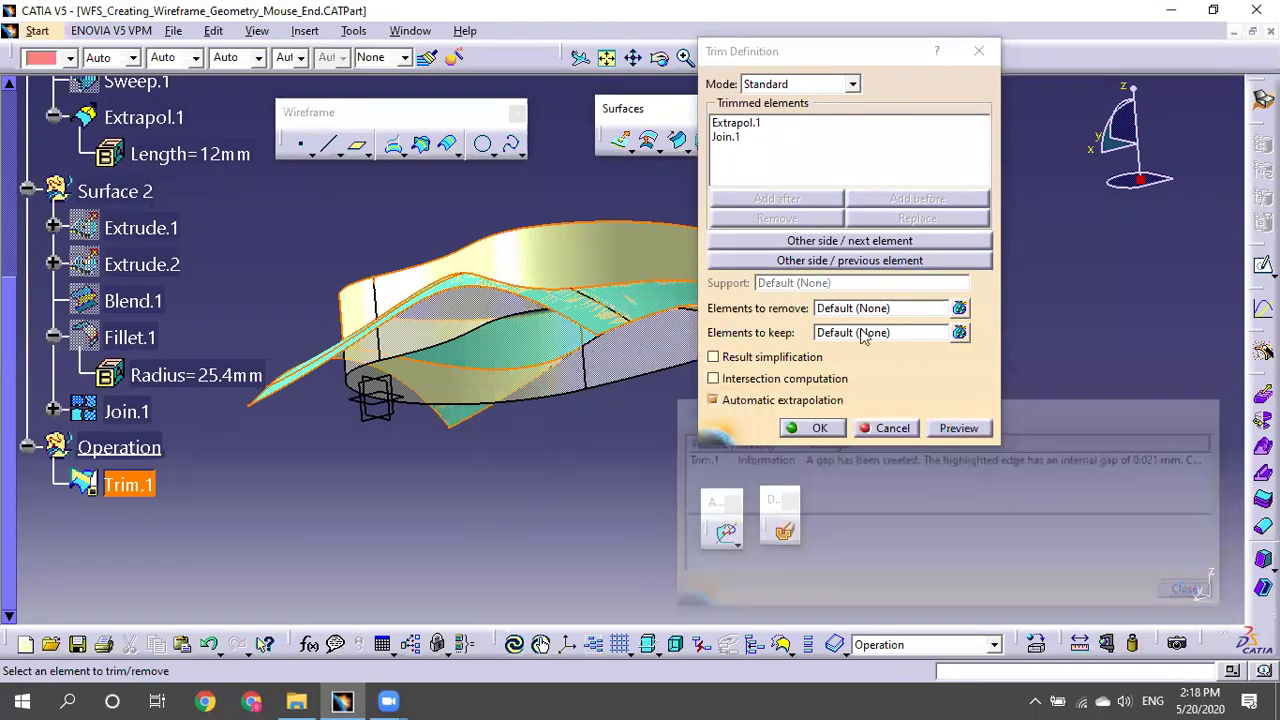
pyautogui.click(895, 241)
pyautogui.click(897, 240)
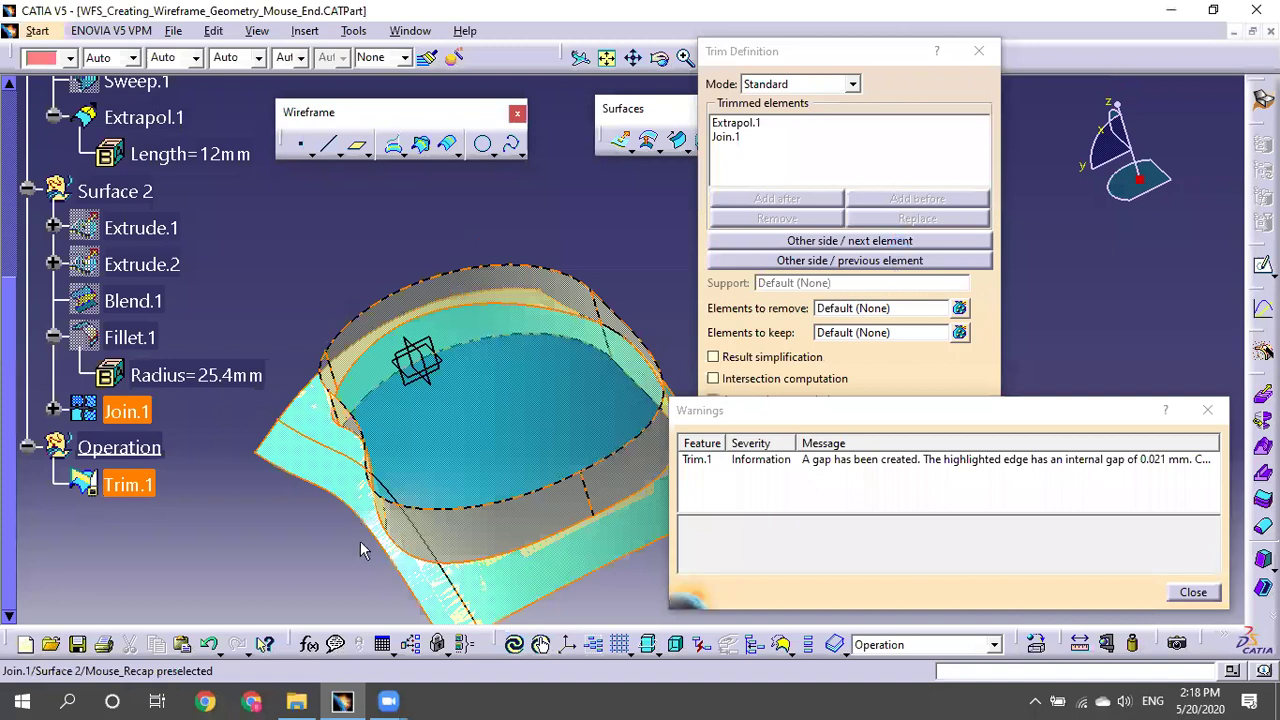
pyautogui.moveTo(512, 291); pyautogui.dragTo(375, 432, button='middle')
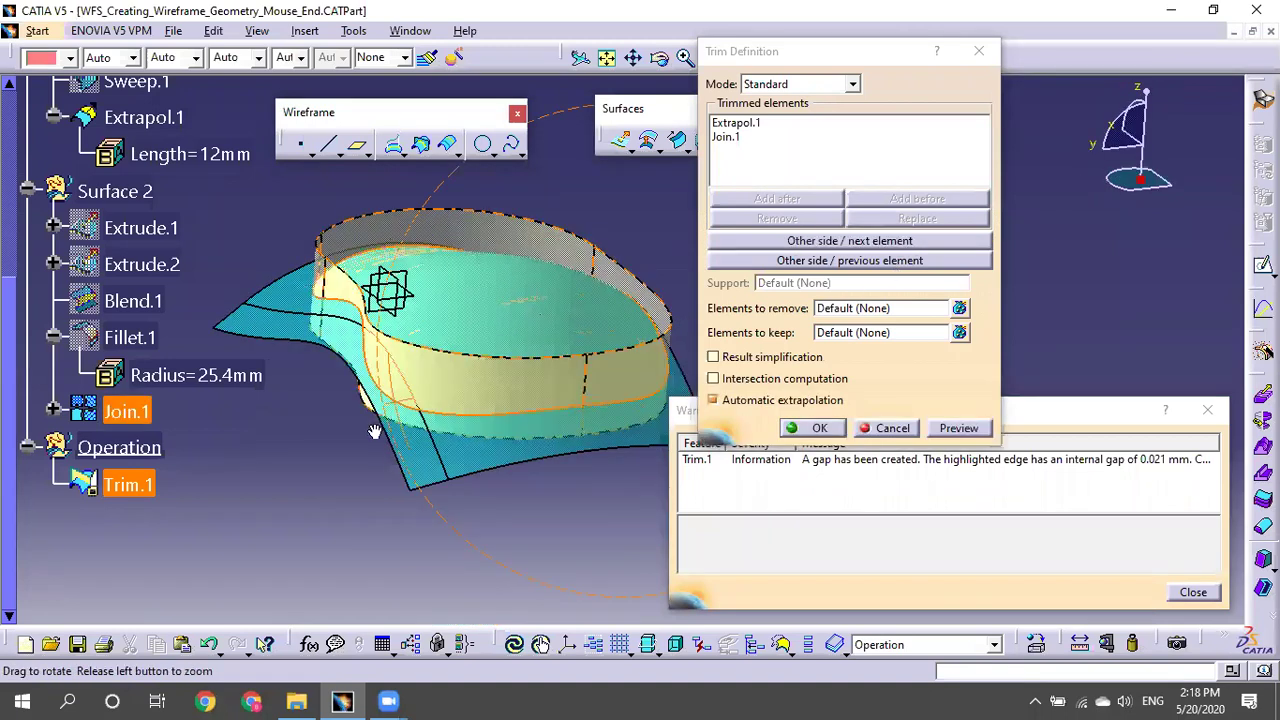
pyautogui.click(1208, 411)
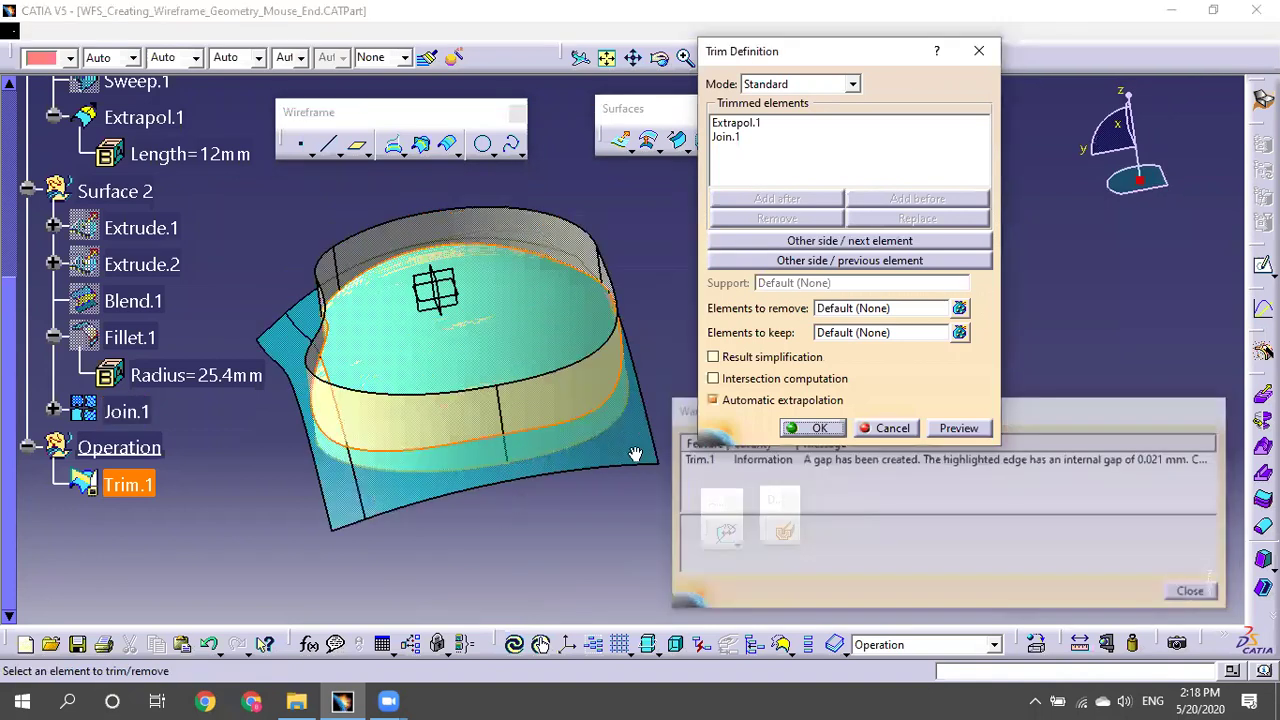
pyautogui.moveTo(636, 454); pyautogui.dragTo(645, 467, button='middle')
pyautogui.click(812, 428)
pyautogui.moveTo(483, 494); pyautogui.dragTo(420, 548, button='middle')
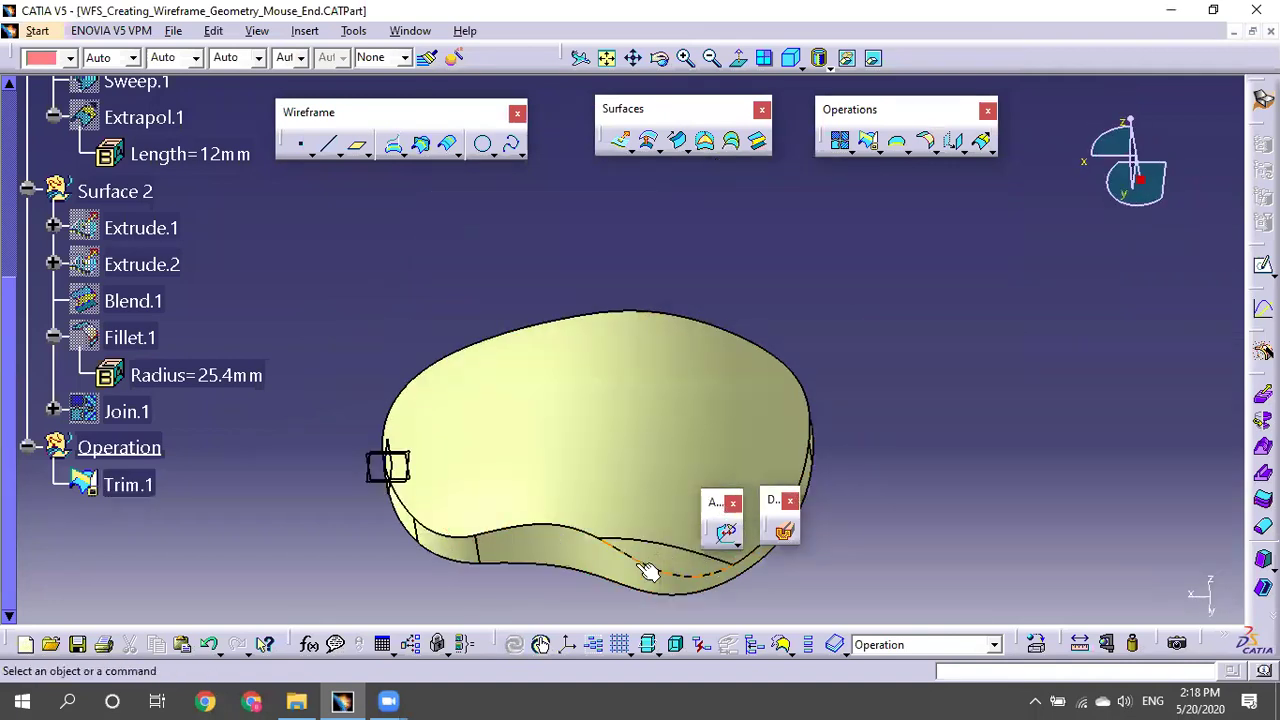
# - Highlight the trim and its source surfaces in the tree and examine the parents and children of Trim.1
pyautogui.click(115, 484)
pyautogui.scroll(2, 160, 250)
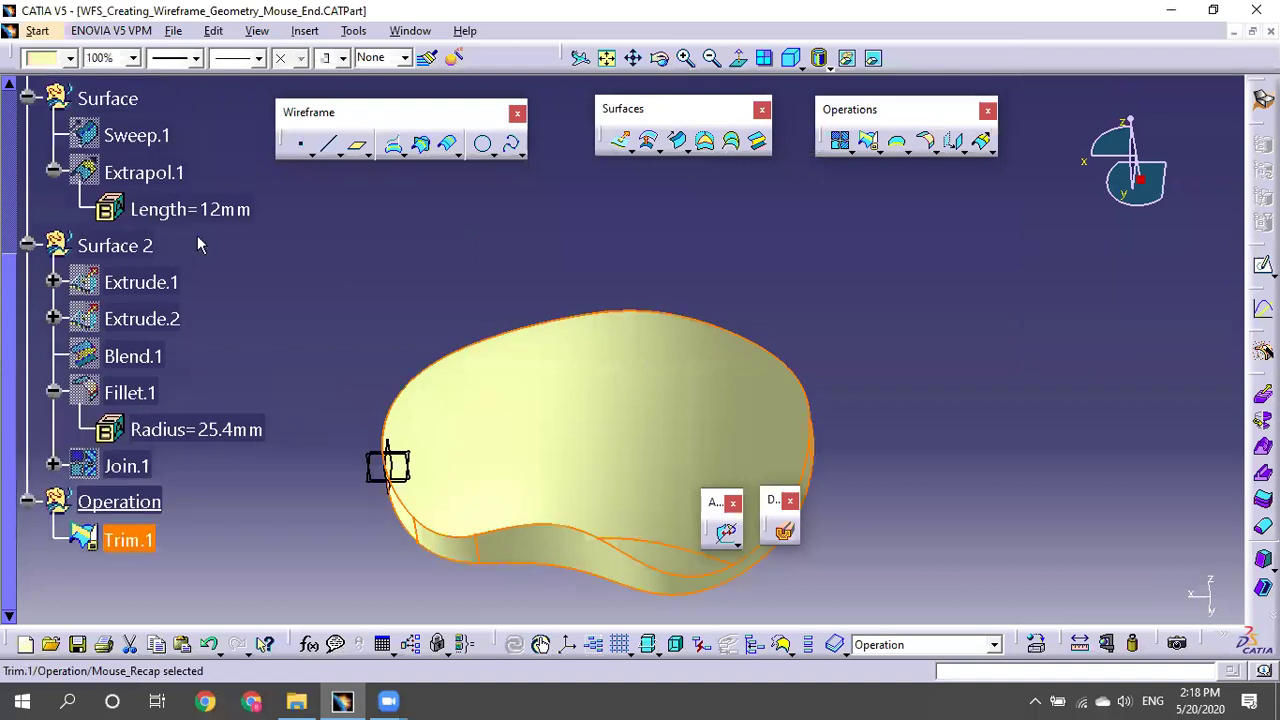
pyautogui.click(160, 174)
pyautogui.click(128, 468)
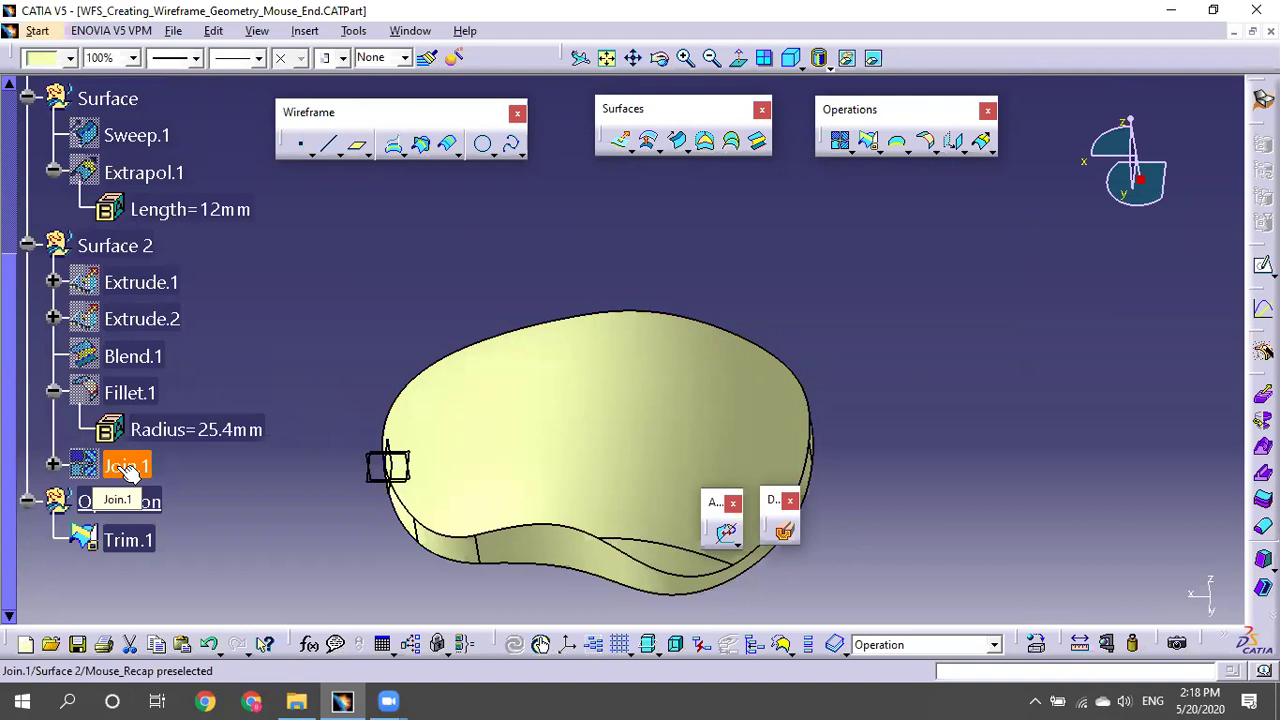
pyautogui.rightClick(120, 540)
pyautogui.click(175, 452)
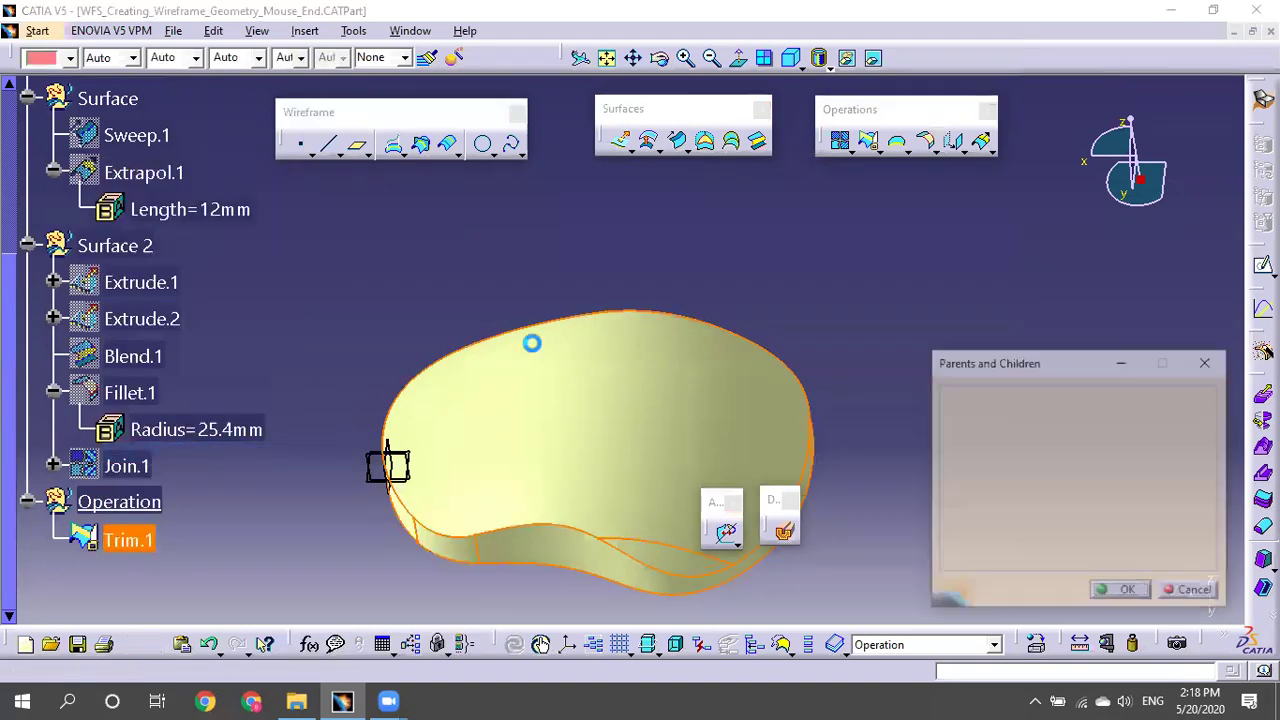
pyautogui.moveTo(1070, 362); pyautogui.dragTo(974, 221)
pyautogui.moveTo(1014, 371); pyautogui.dragTo(1060, 286, button='middle')
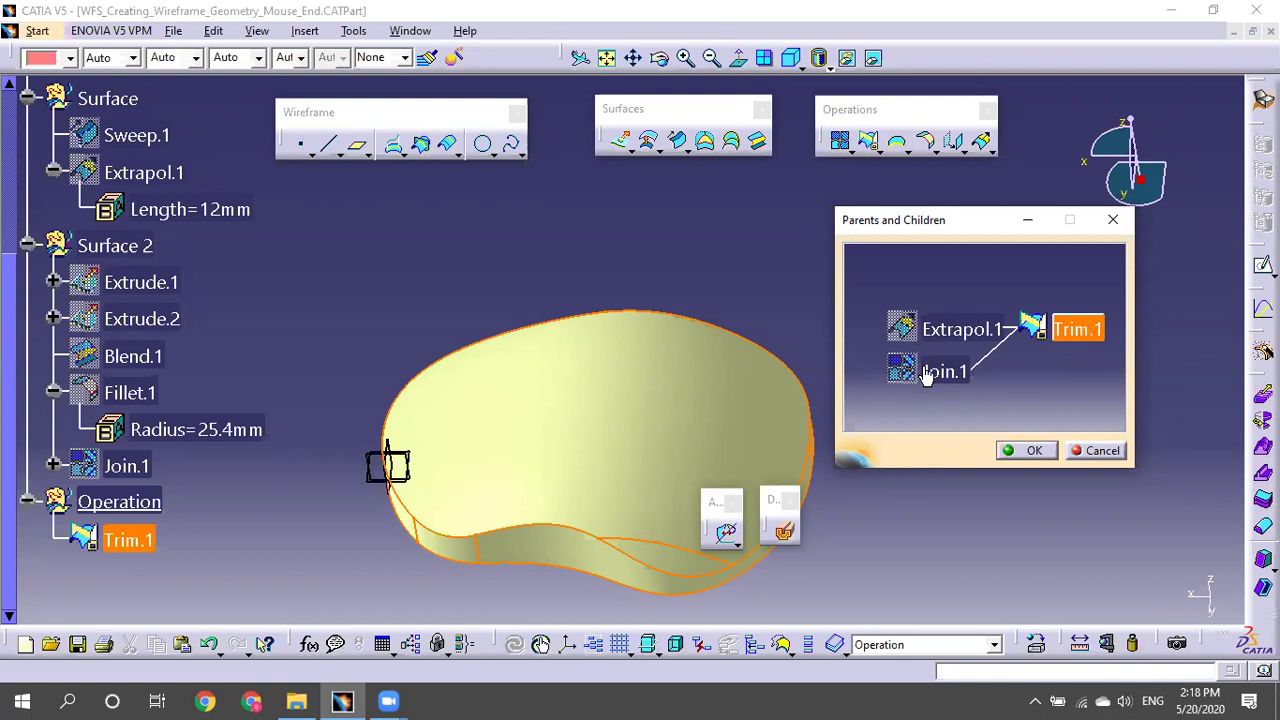
pyautogui.click(1032, 452)
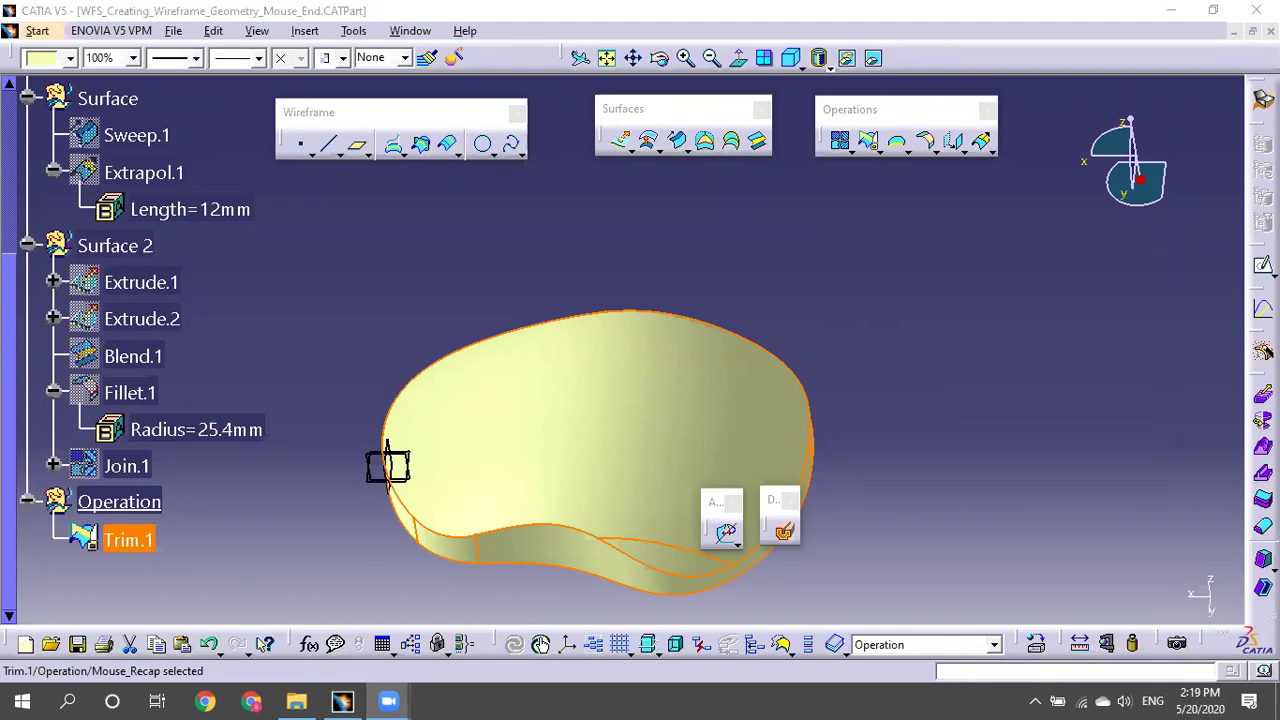
# - Apply a 5 mm edge fillet with tangency selection along the top edge of the trimmed mouse surface
pyautogui.moveTo(783, 404); pyautogui.dragTo(729, 386, button='middle')
pyautogui.moveTo(818, 284); pyautogui.dragTo(851, 406, button='middle')
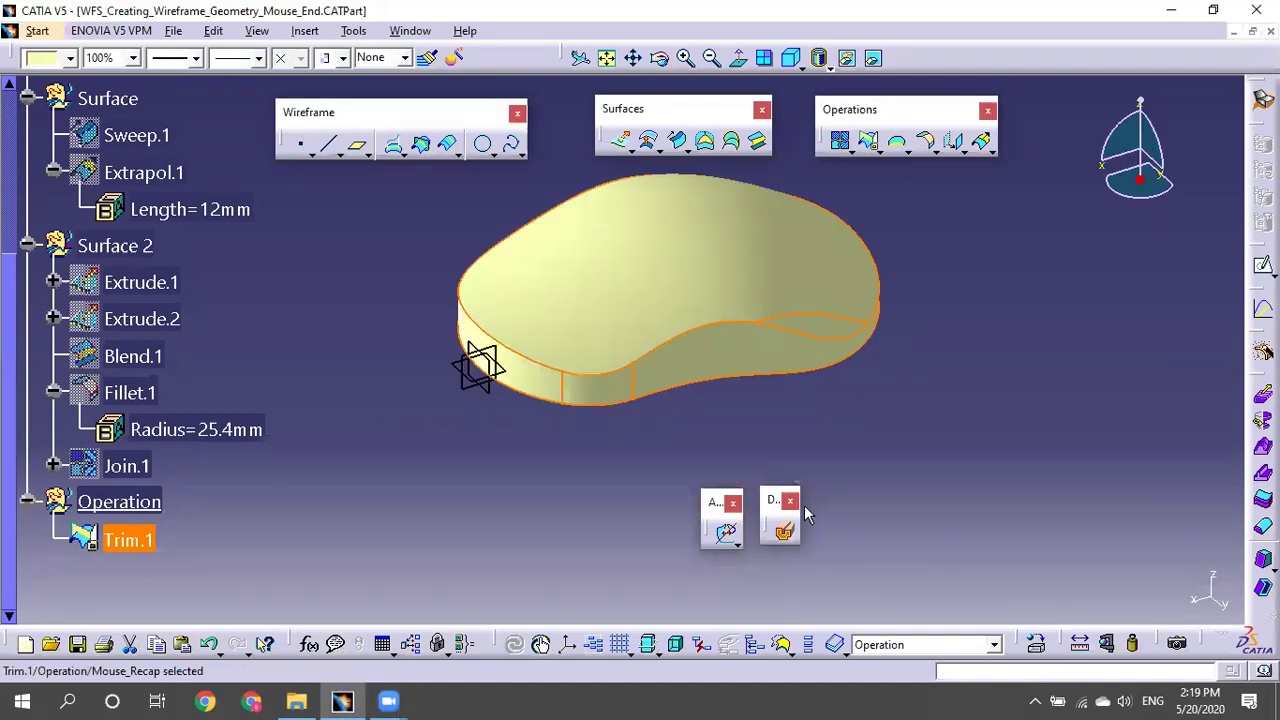
pyautogui.moveTo(711, 274)
pyautogui.mouseDown(button='middle')
pyautogui.moveTo(614, 449)
pyautogui.moveTo(714, 431)
pyautogui.moveTo(709, 267)
pyautogui.mouseUp(button='middle')
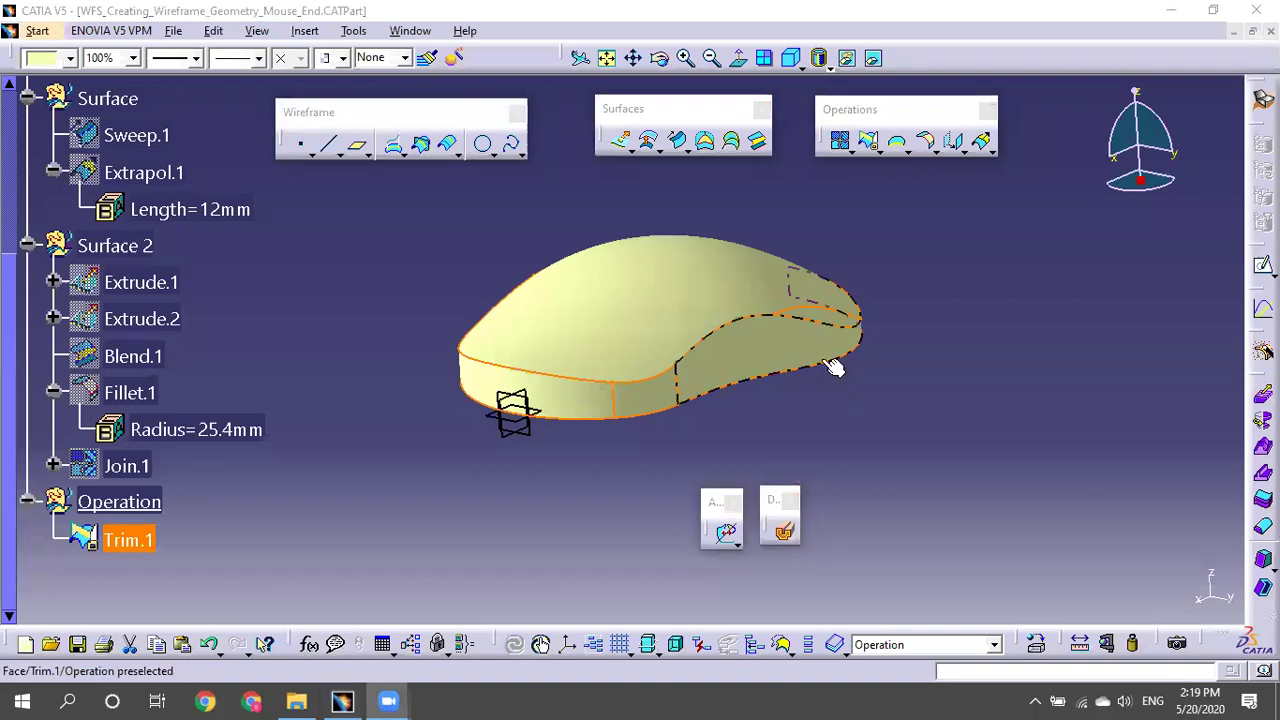
pyautogui.moveTo(809, 343); pyautogui.dragTo(967, 337, button='middle')
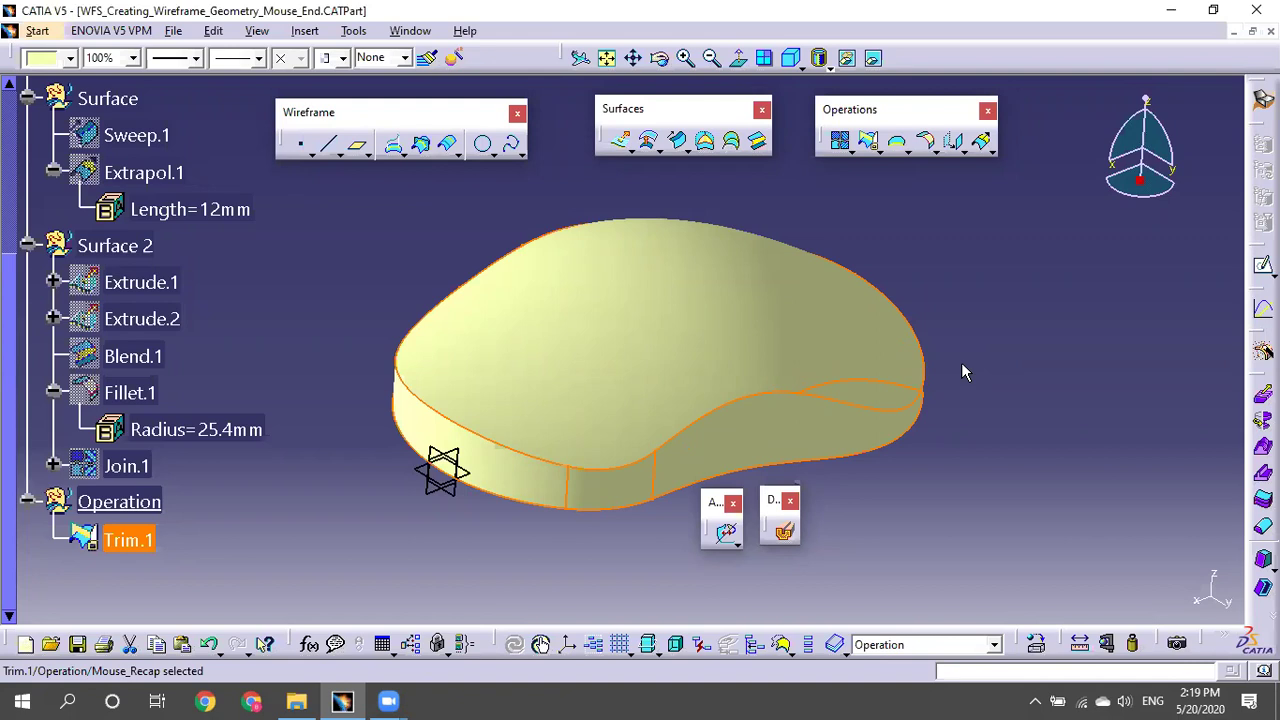
pyautogui.click(974, 409)
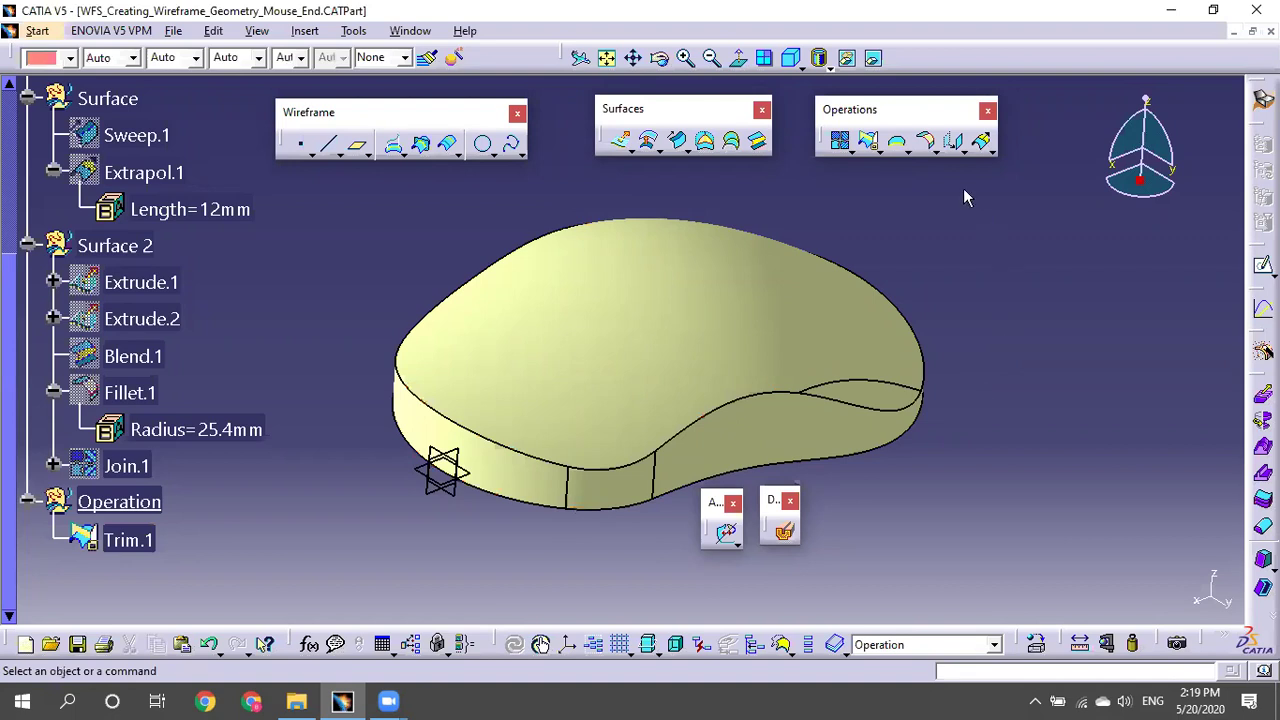
pyautogui.click(934, 152)
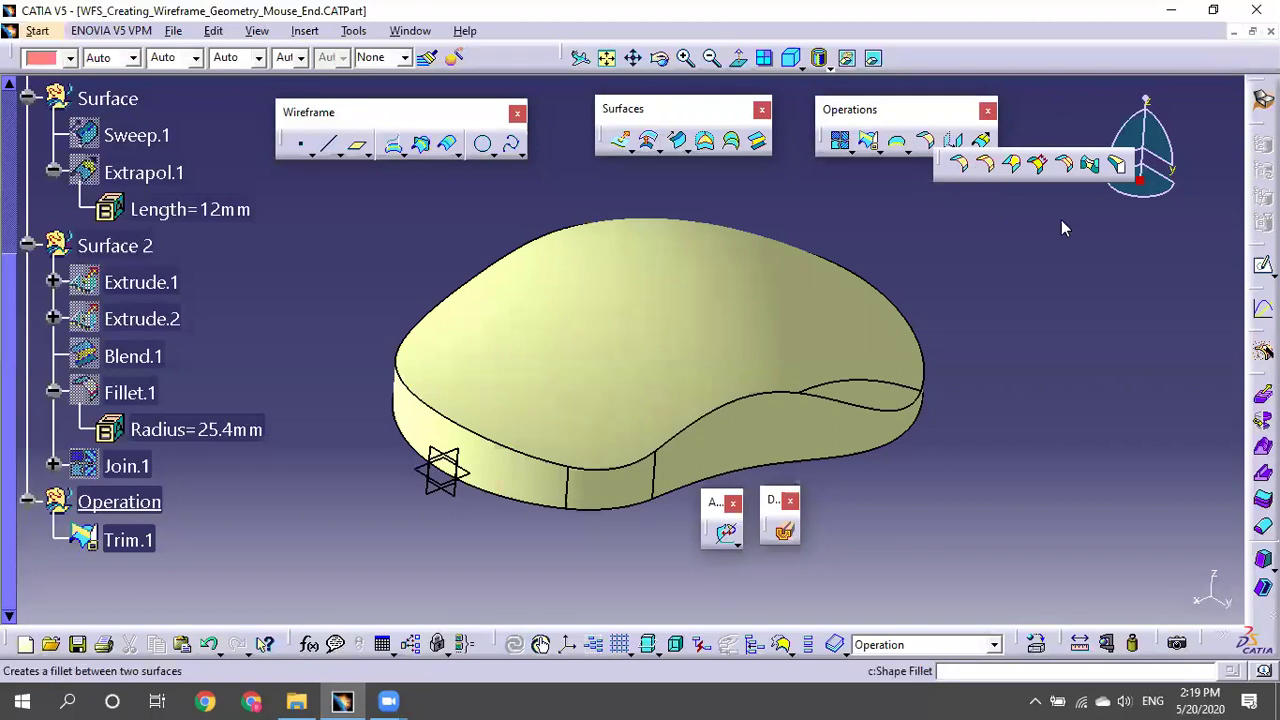
pyautogui.click(988, 165)
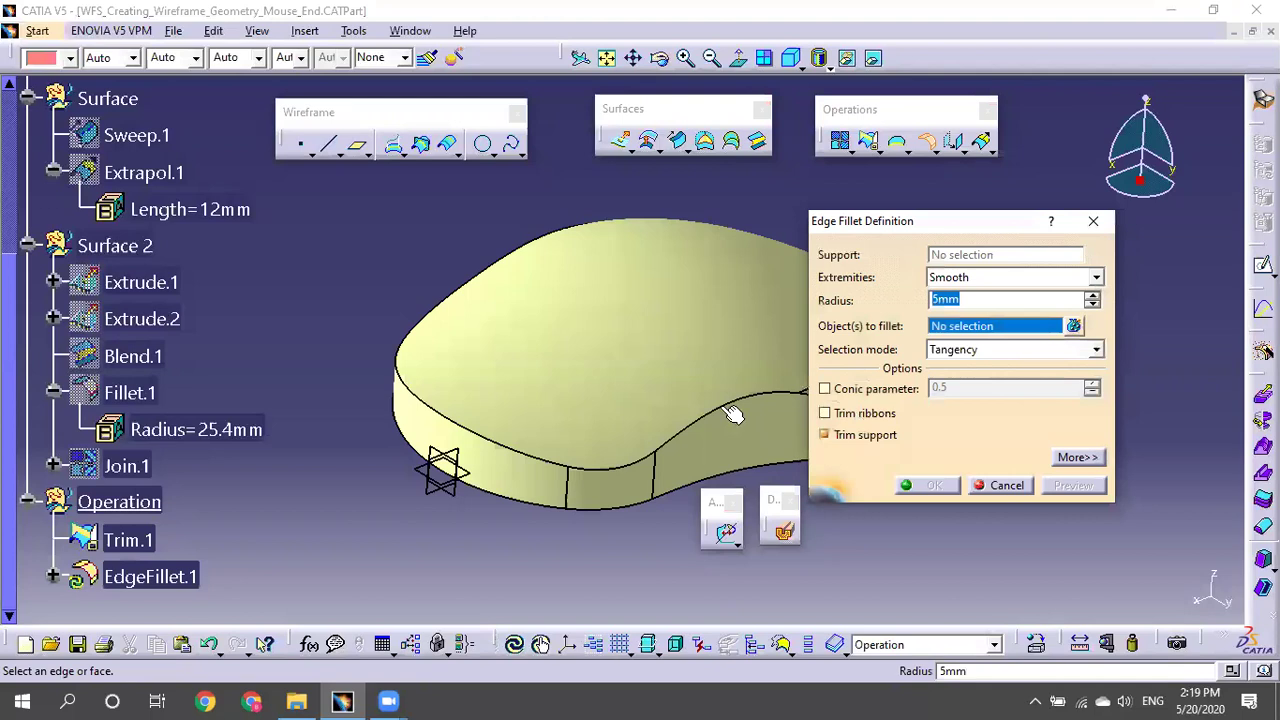
pyautogui.click(675, 386)
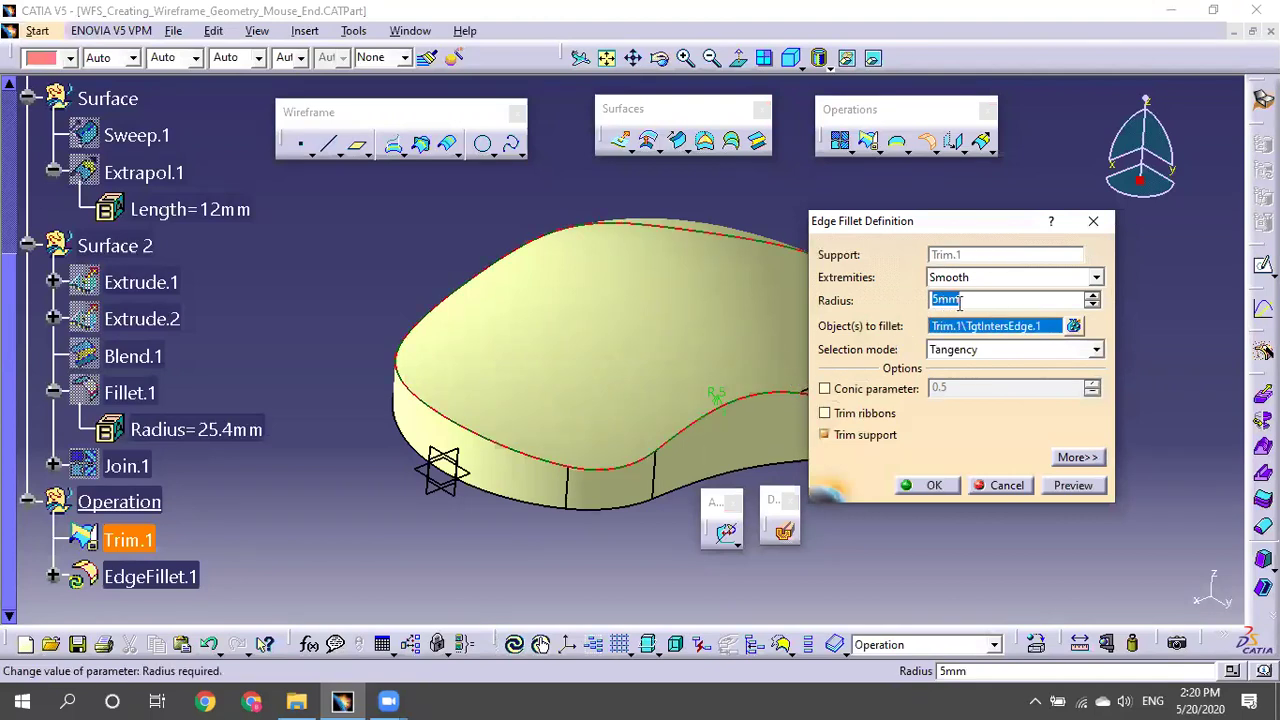
pyautogui.click(938, 488)
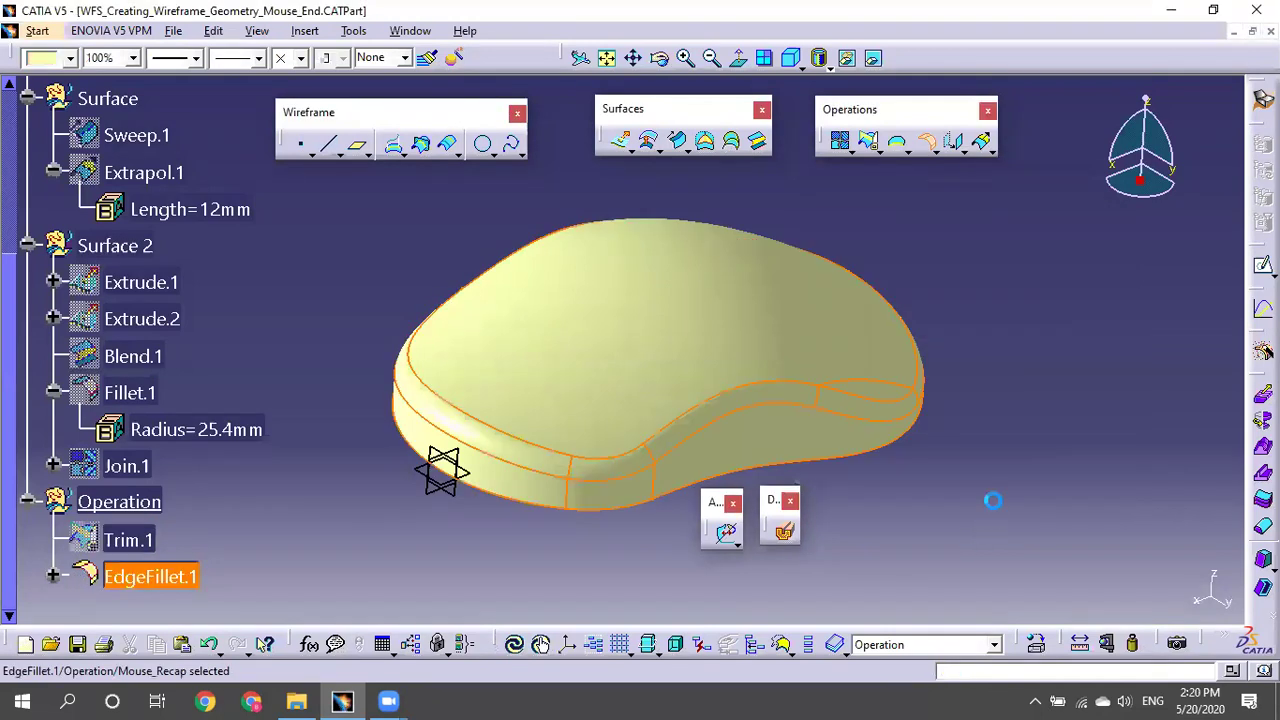
pyautogui.click(995, 501)
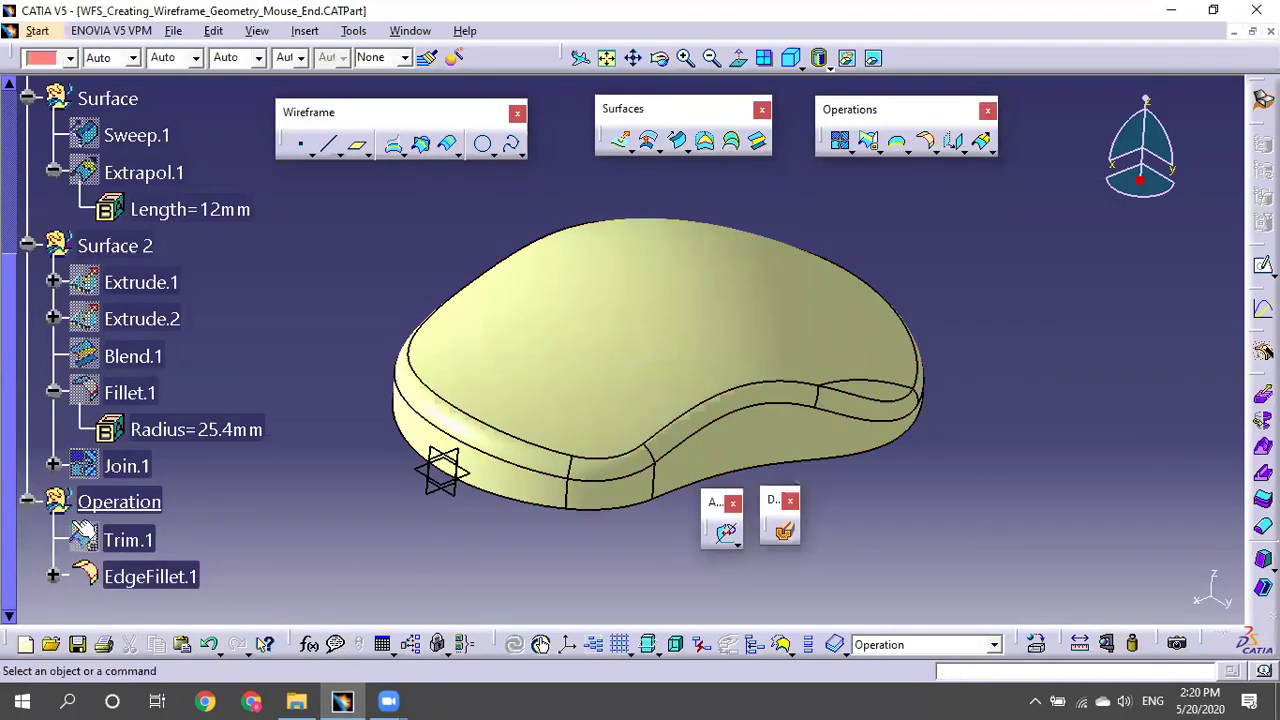
pyautogui.click(119, 501)
pyautogui.click(290, 530)
pyautogui.click(660, 150)
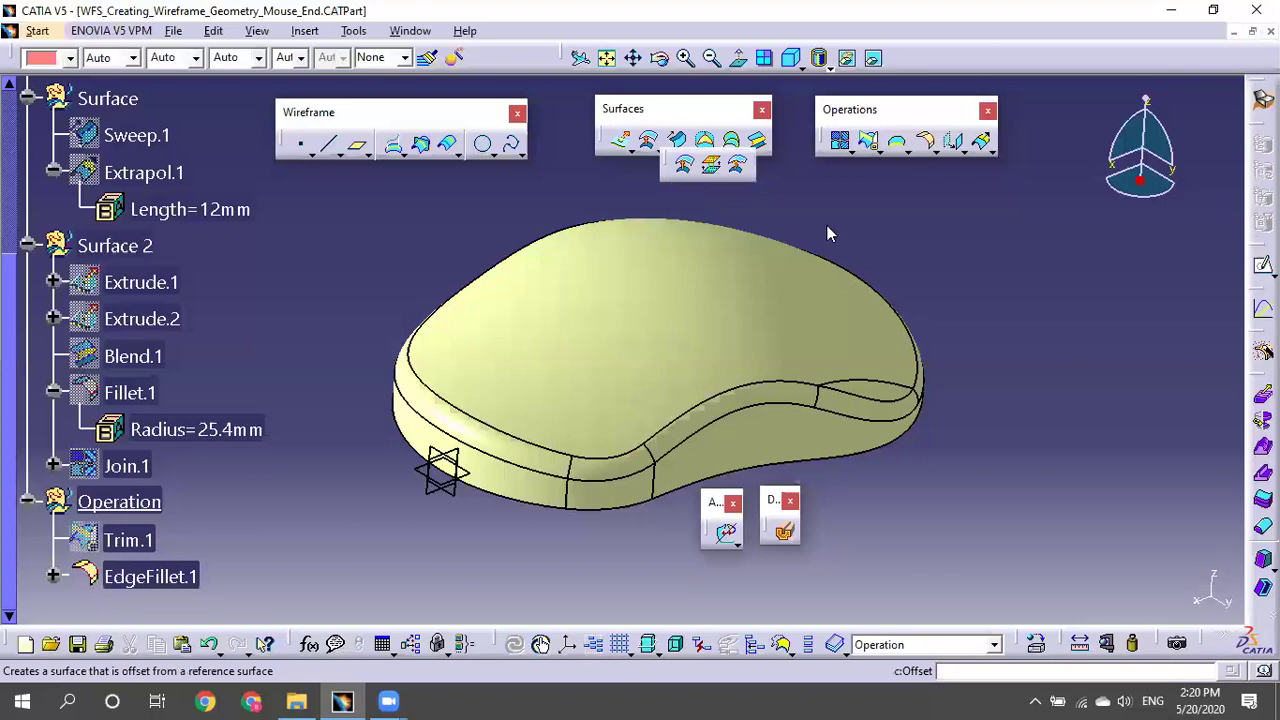
pyautogui.moveTo(890, 382); pyautogui.dragTo(800, 352, button='middle')
pyautogui.click(190, 577)
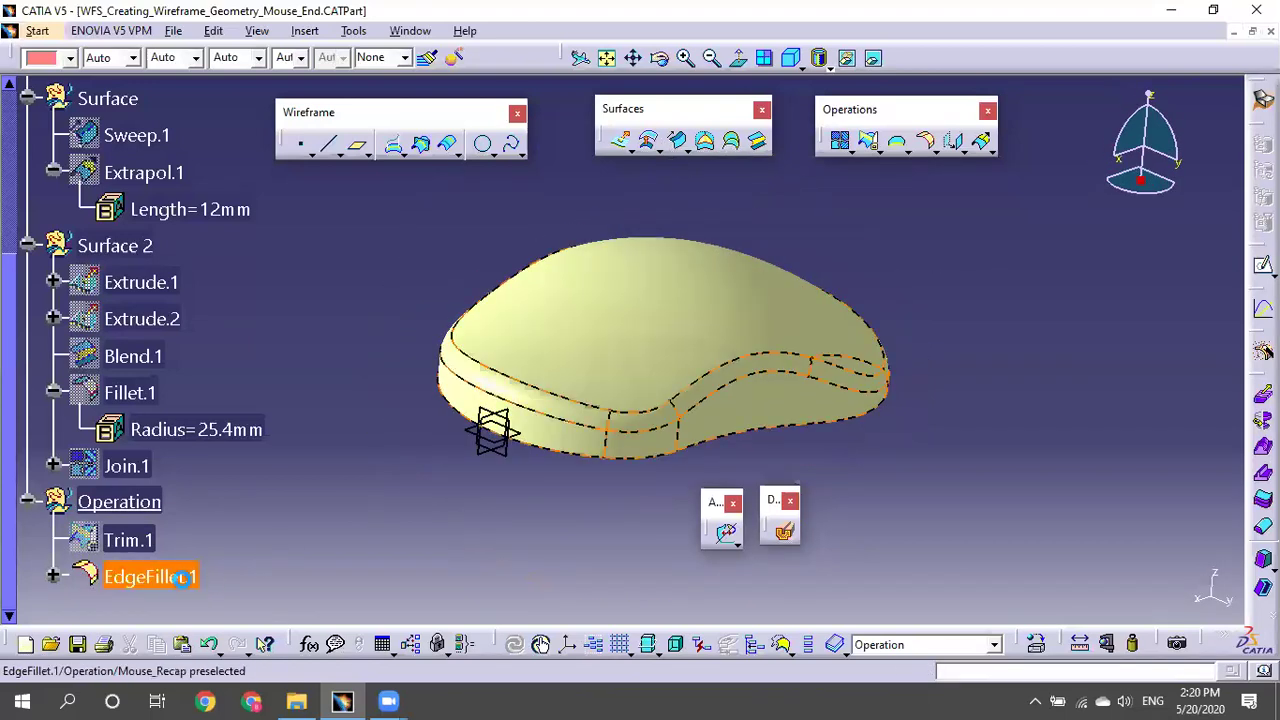
pyautogui.click(335, 482)
pyautogui.click(185, 577)
pyautogui.click(296, 210)
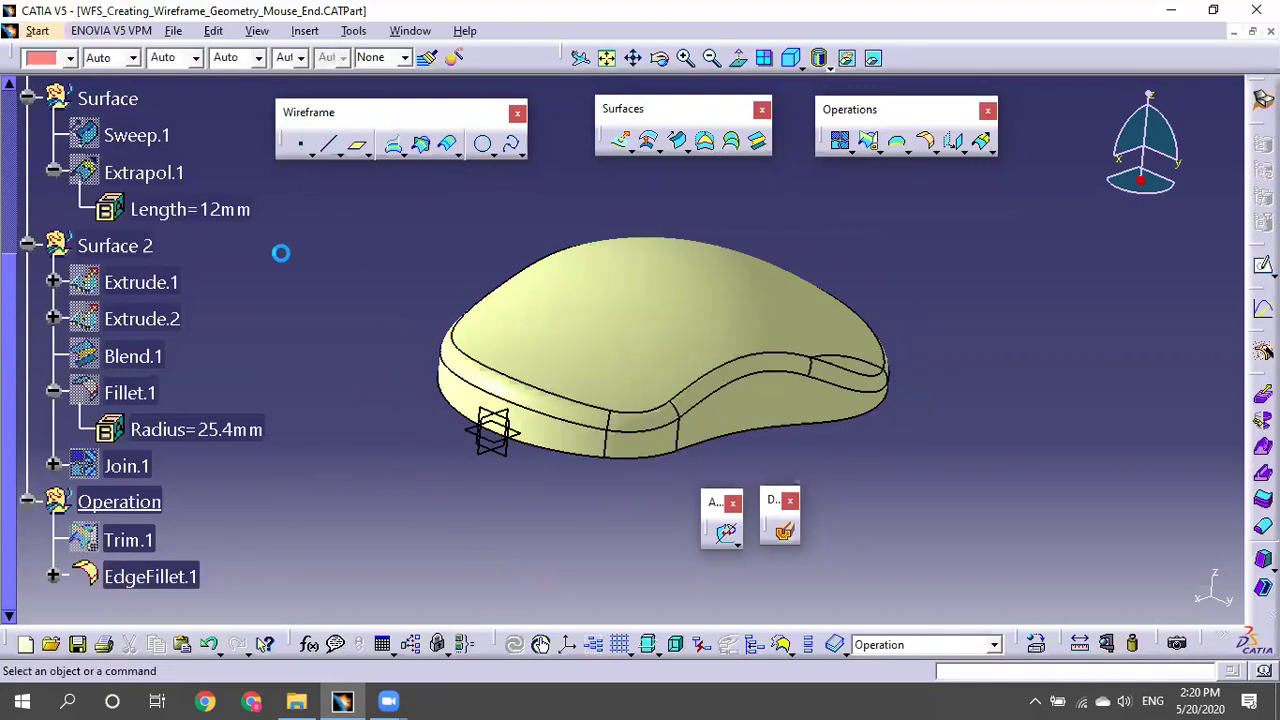
# - Collapse the Surface 2 and Surface geometrical sets in the specification tree
pyautogui.click(28, 246)
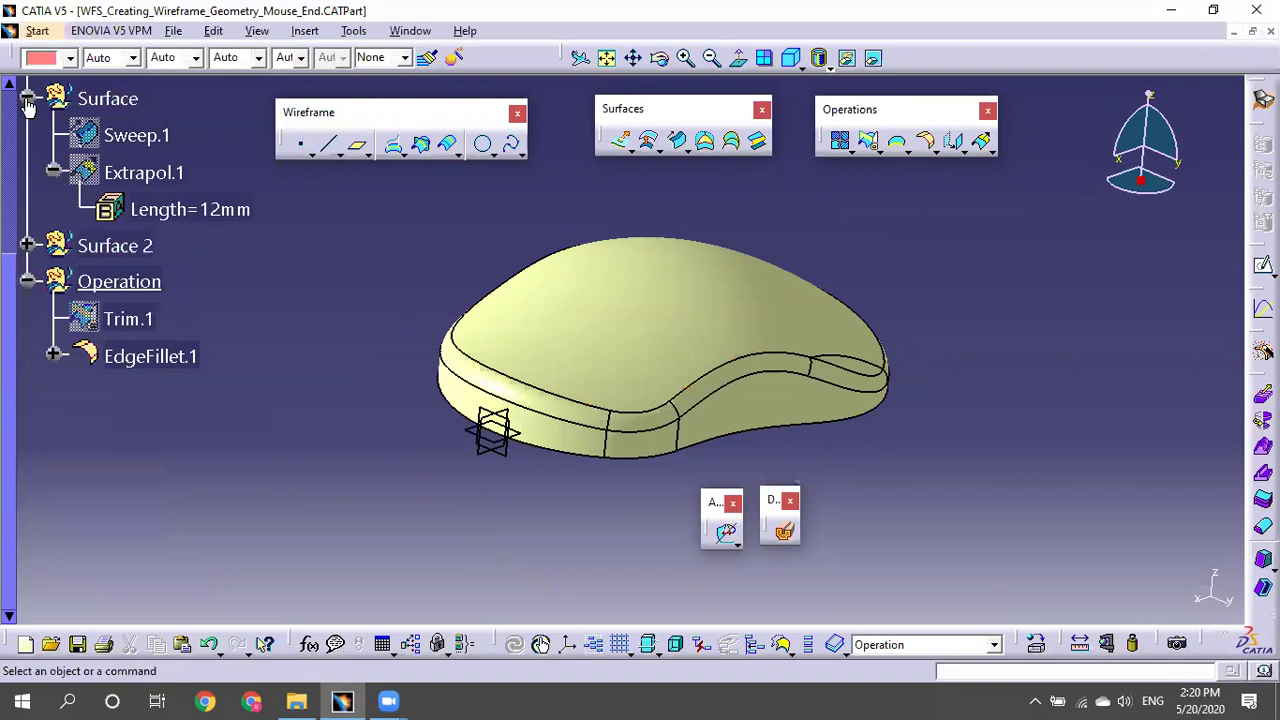
pyautogui.click(28, 98)
pyautogui.scroll(3, 223, 252)
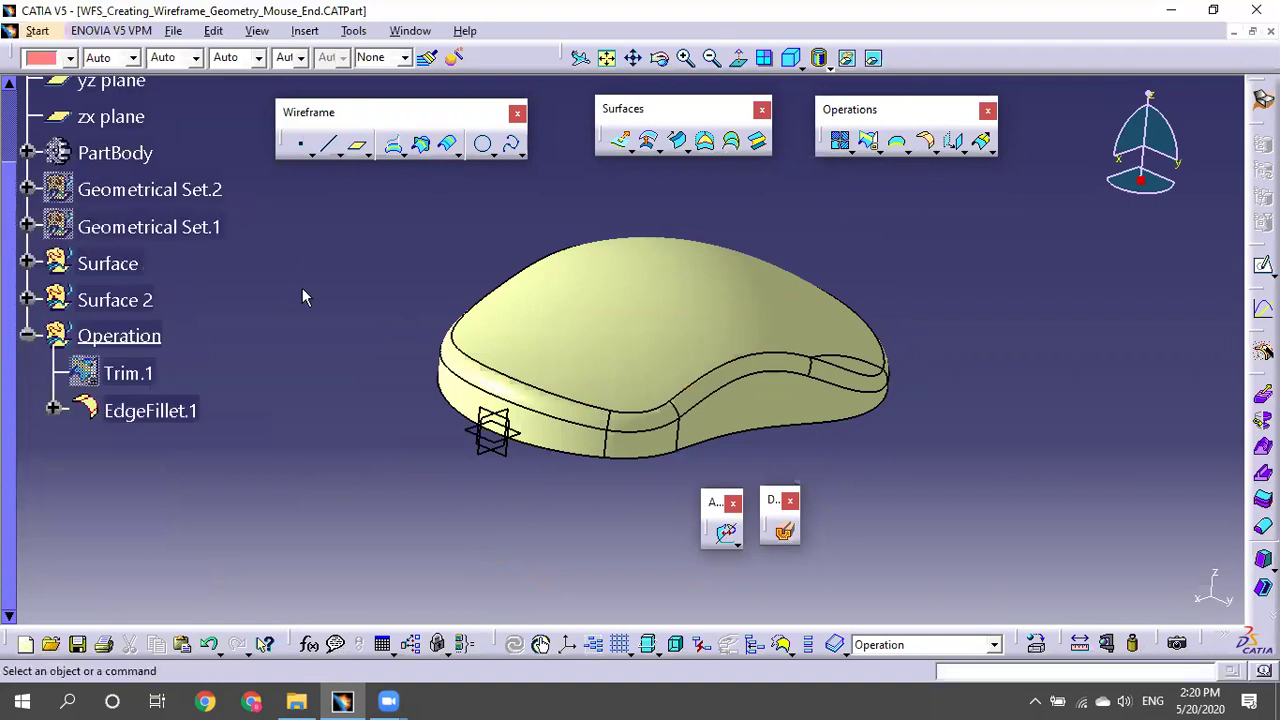
# - Insert a new geometrical set under Mouse_Recap and rename it Final
pyautogui.click(305, 30)
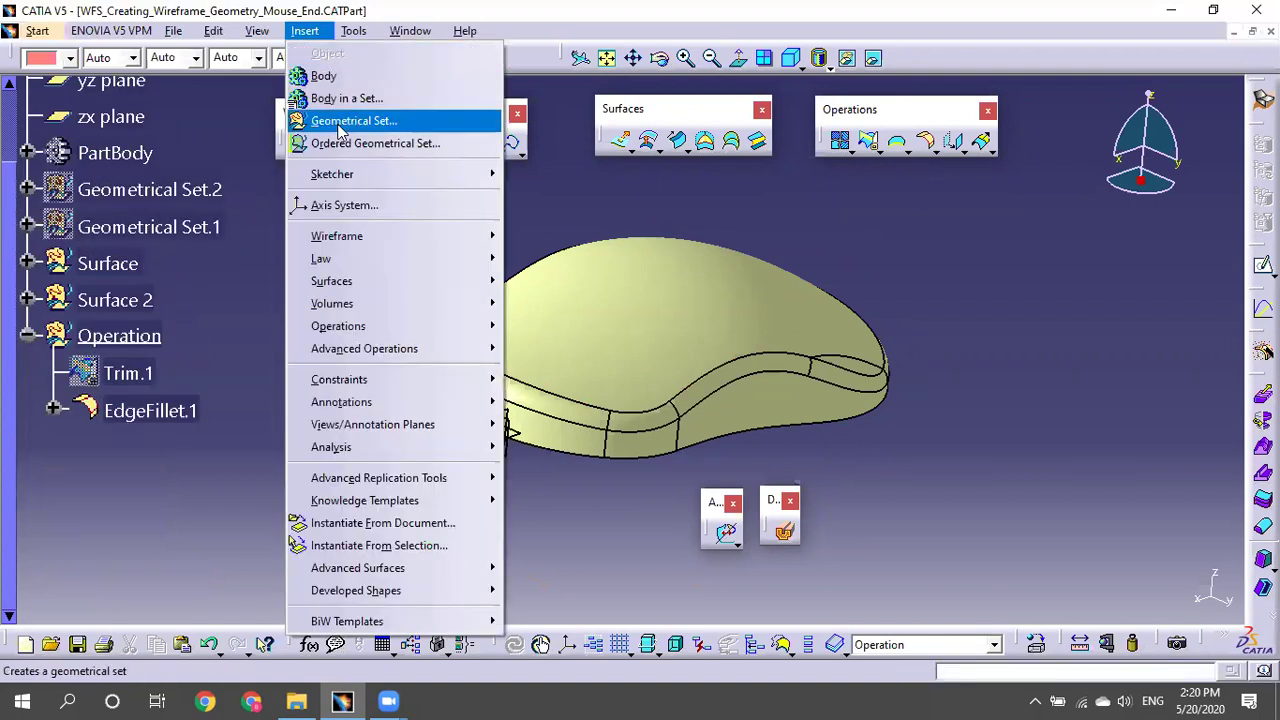
pyautogui.press('Return')
pyautogui.click(423, 291)
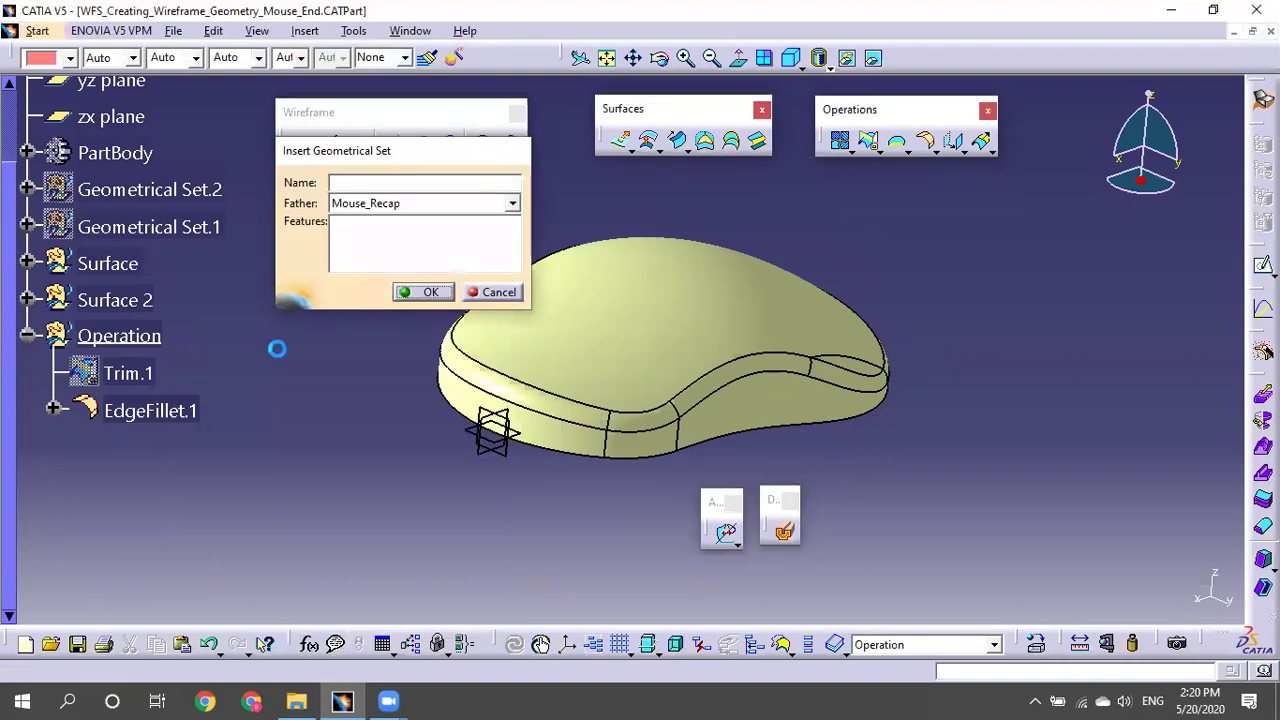
pyautogui.rightClick(166, 460)
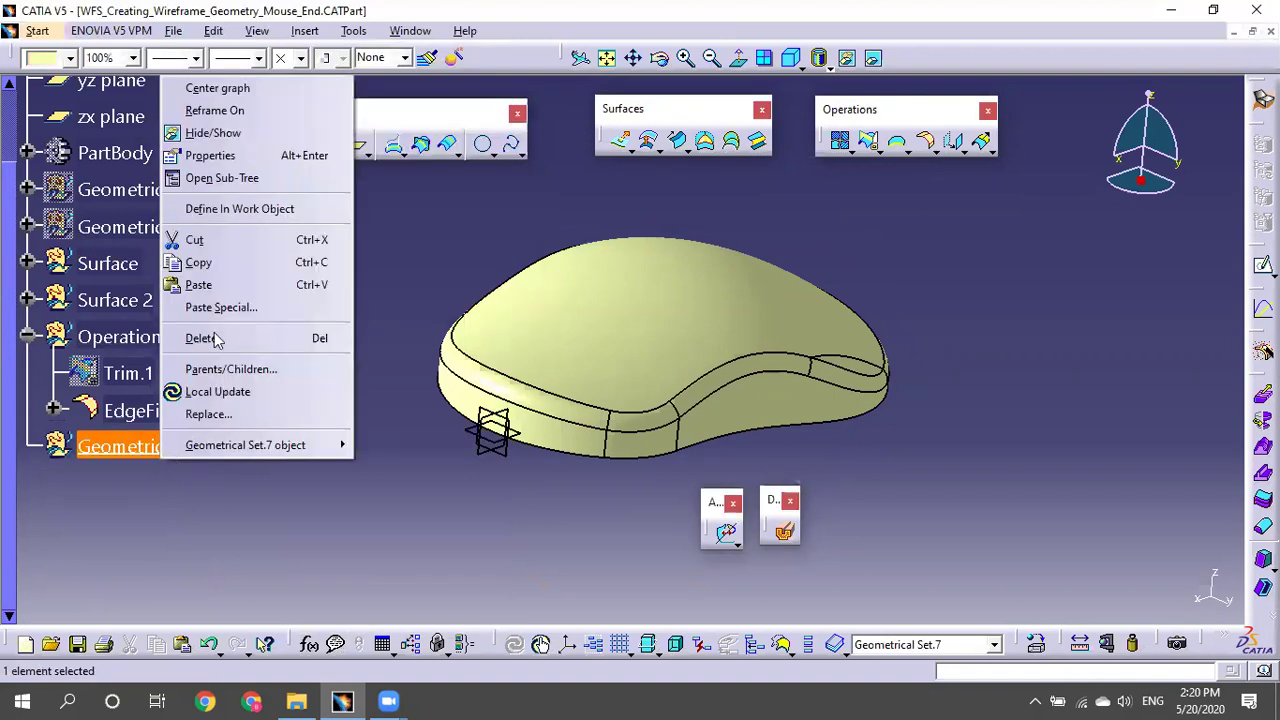
pyautogui.click(238, 157)
pyautogui.write('Final')
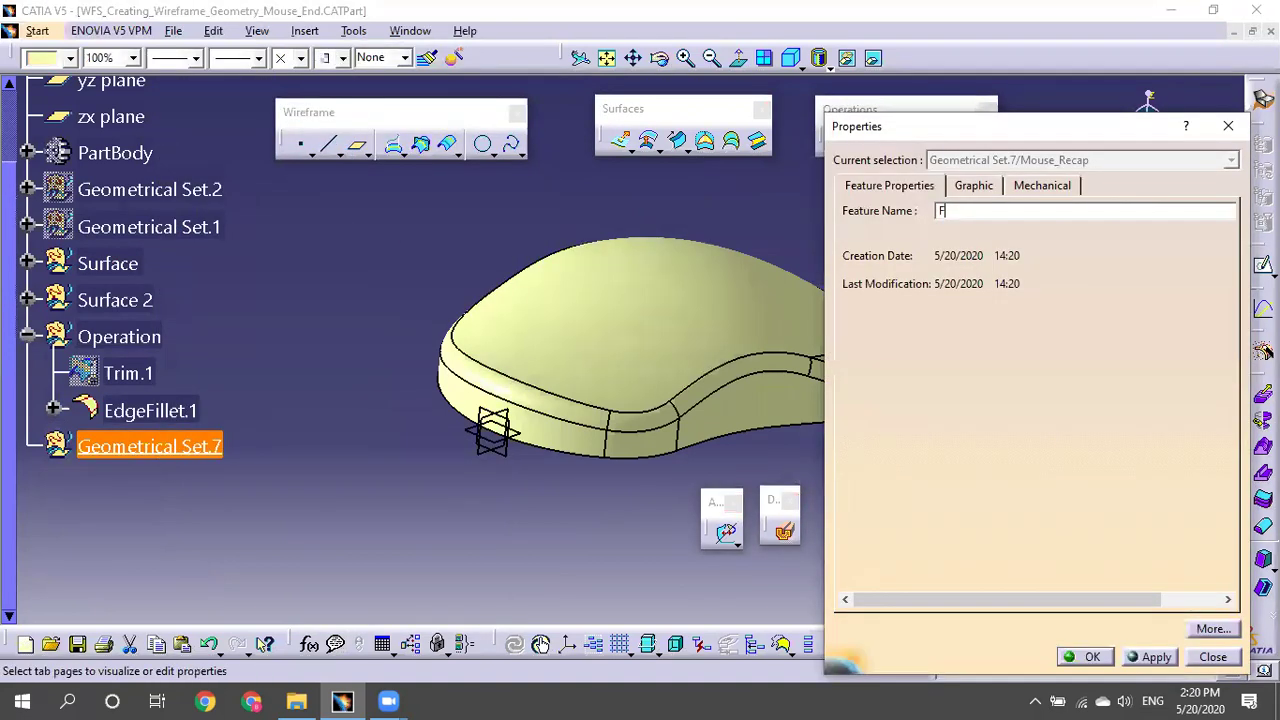
pyautogui.click(1150, 657)
pyautogui.click(1085, 657)
# - Move EdgeFillet.1 from the Operation set into the Final geometrical set
pyautogui.moveTo(963, 431); pyautogui.dragTo(924, 392, button='middle')
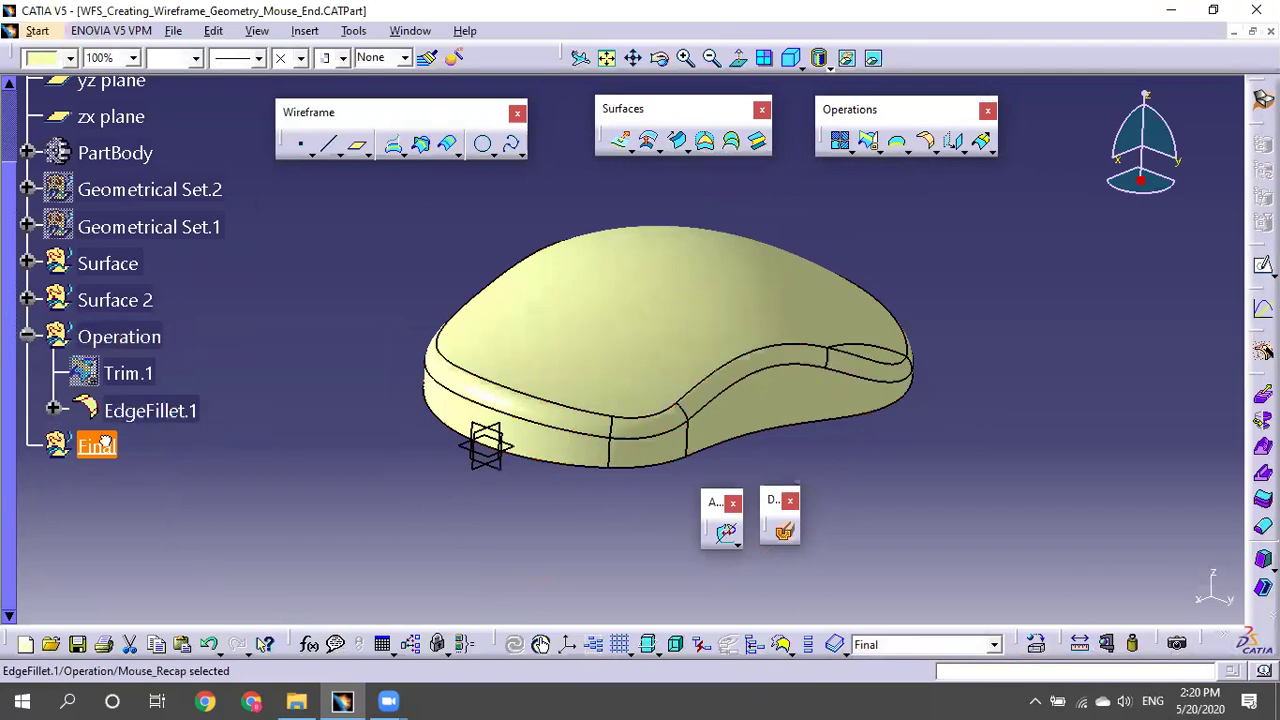
pyautogui.click(150, 411)
pyautogui.click(266, 468)
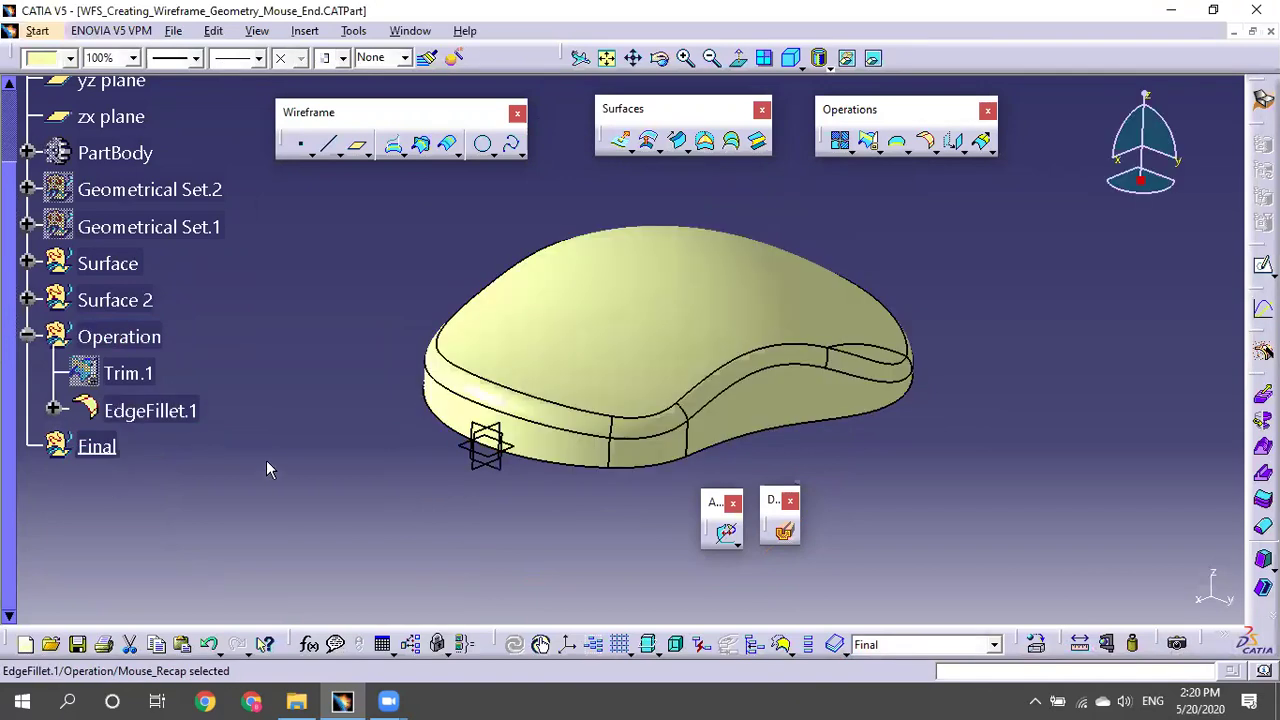
pyautogui.rightClick(167, 418)
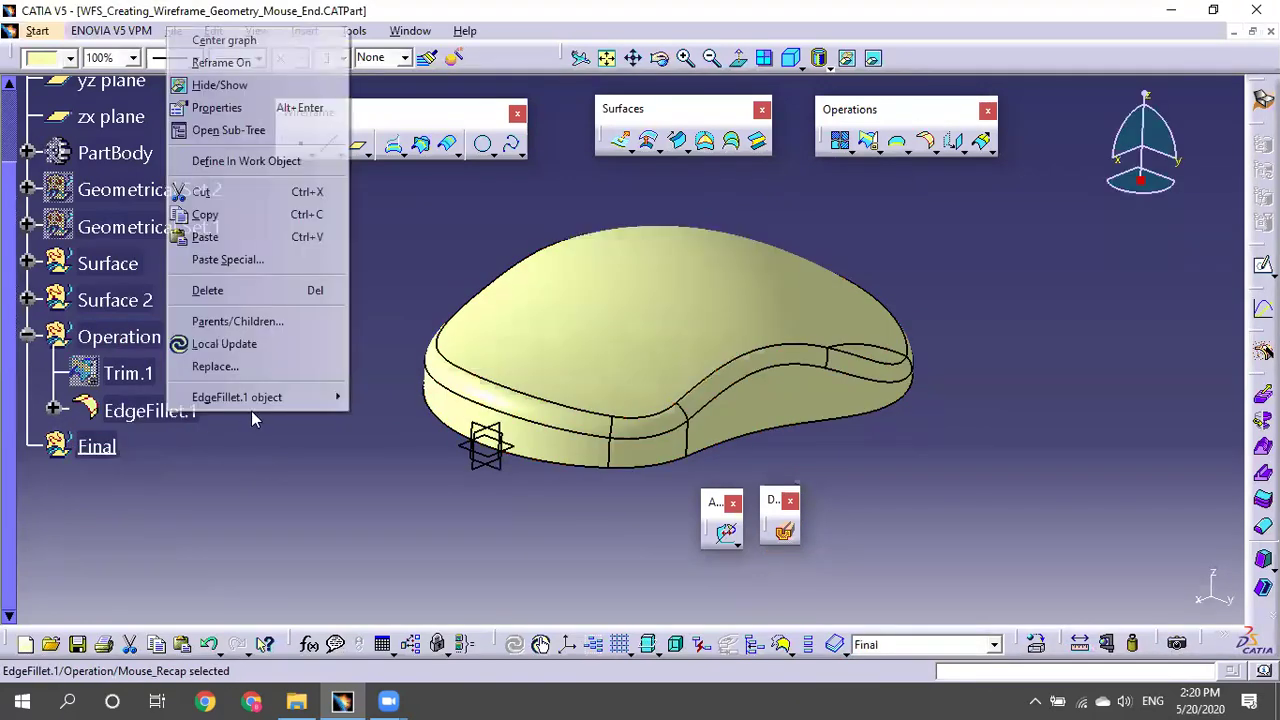
pyautogui.click(251, 400)
pyautogui.click(433, 442)
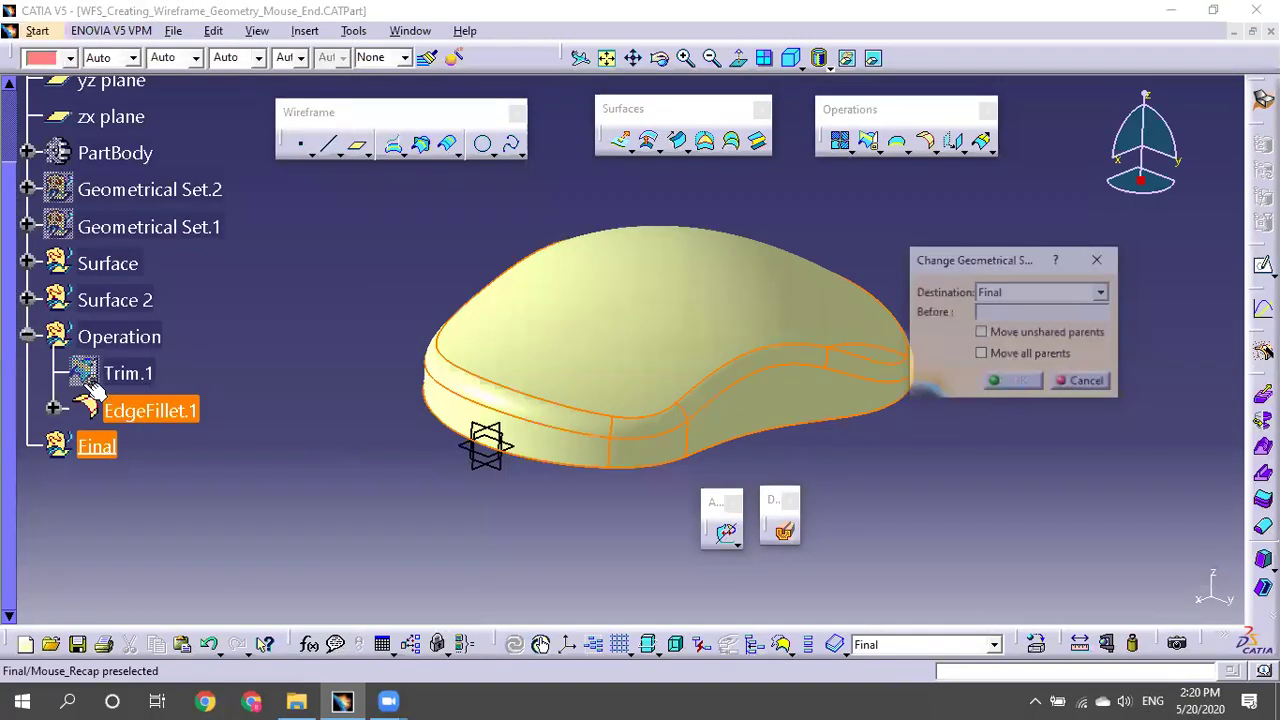
# - Hide the Surface, Surface 2 and Operation geometrical sets, leaving Final shown
pyautogui.keyDown('shift'); pyautogui.click(118, 266); pyautogui.keyUp('shift')
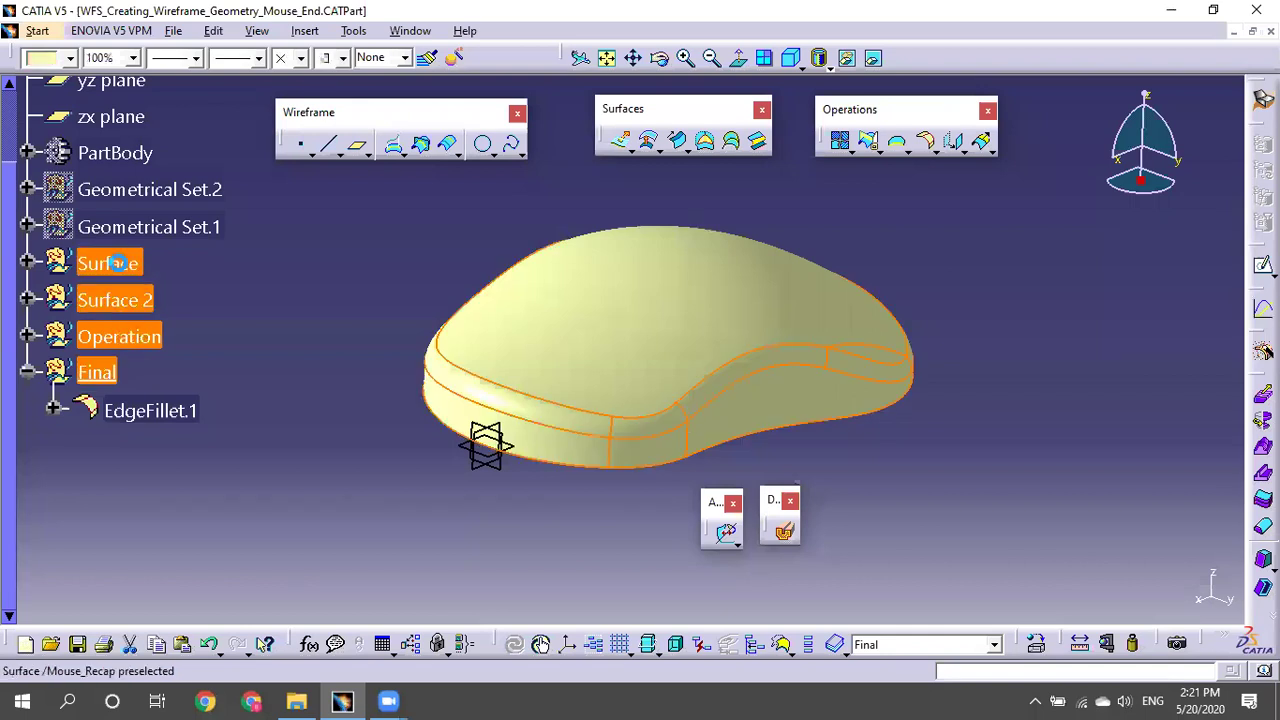
pyautogui.rightClick(118, 266)
pyautogui.press('Escape')
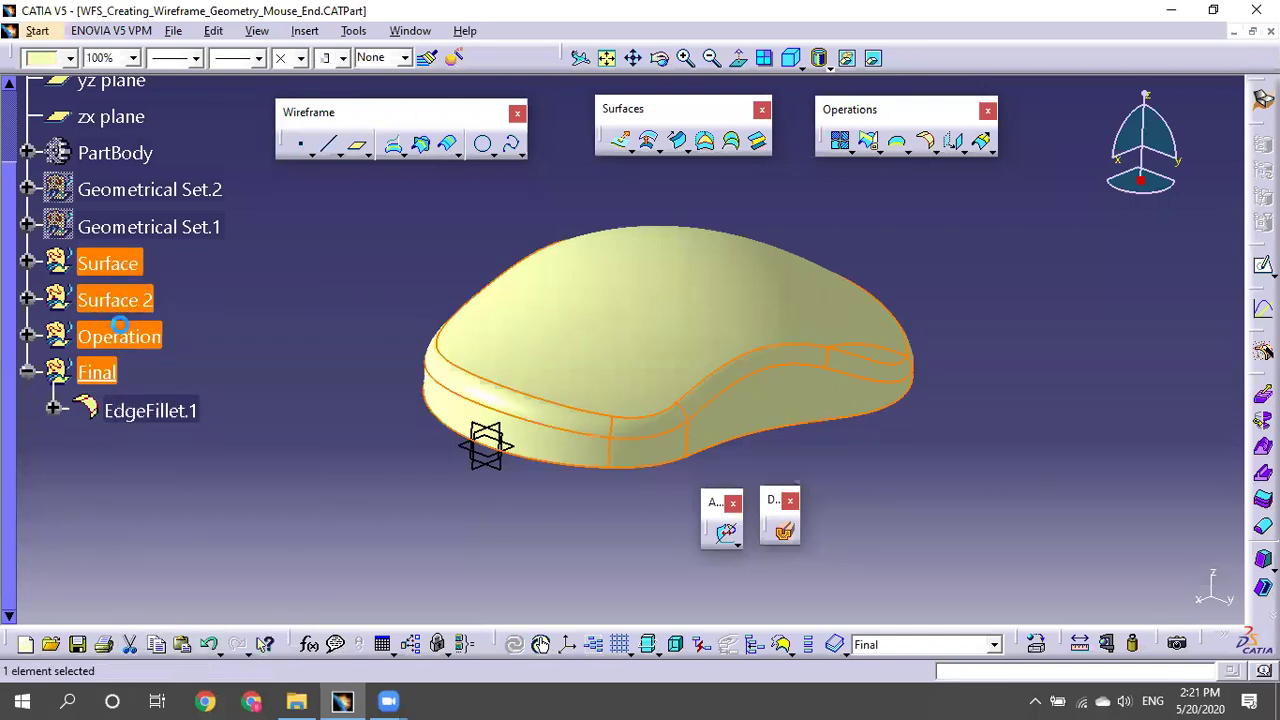
pyautogui.rightClick(122, 259)
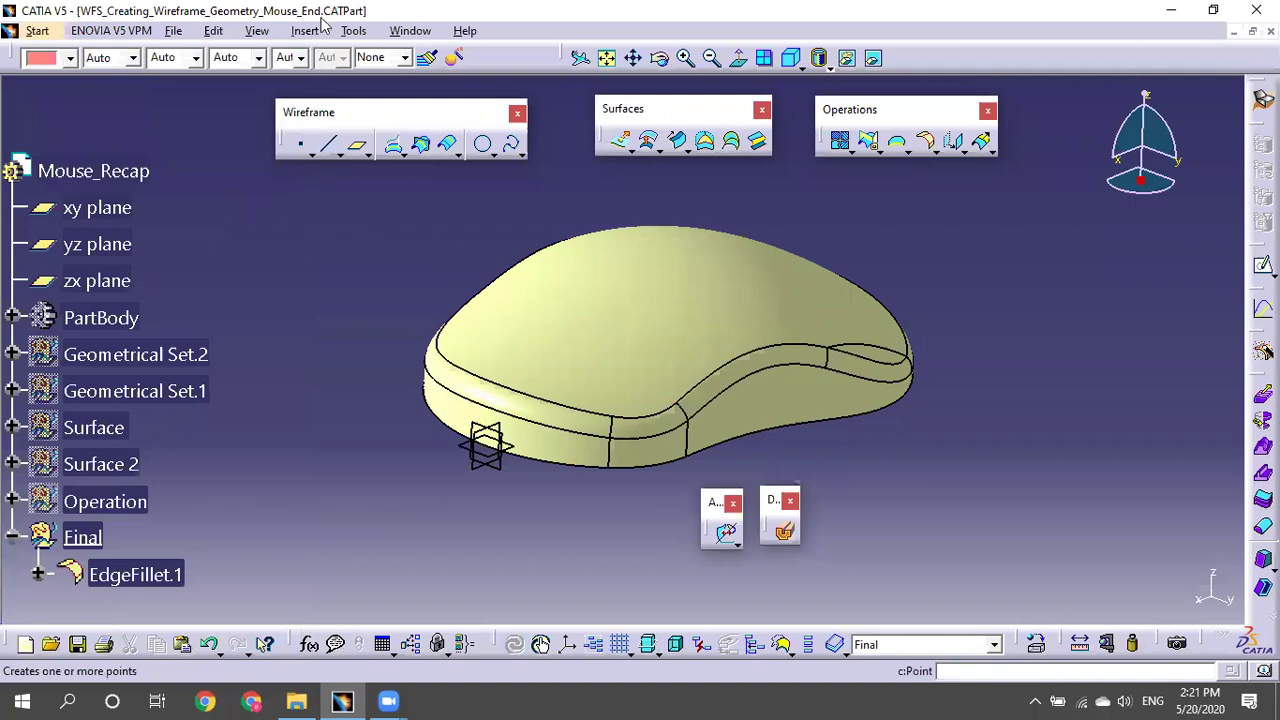
# - Switch to the Part Design workbench, undock the dress-up and transformation toolbars, and show the available surface-based features
pyautogui.click(38, 32)
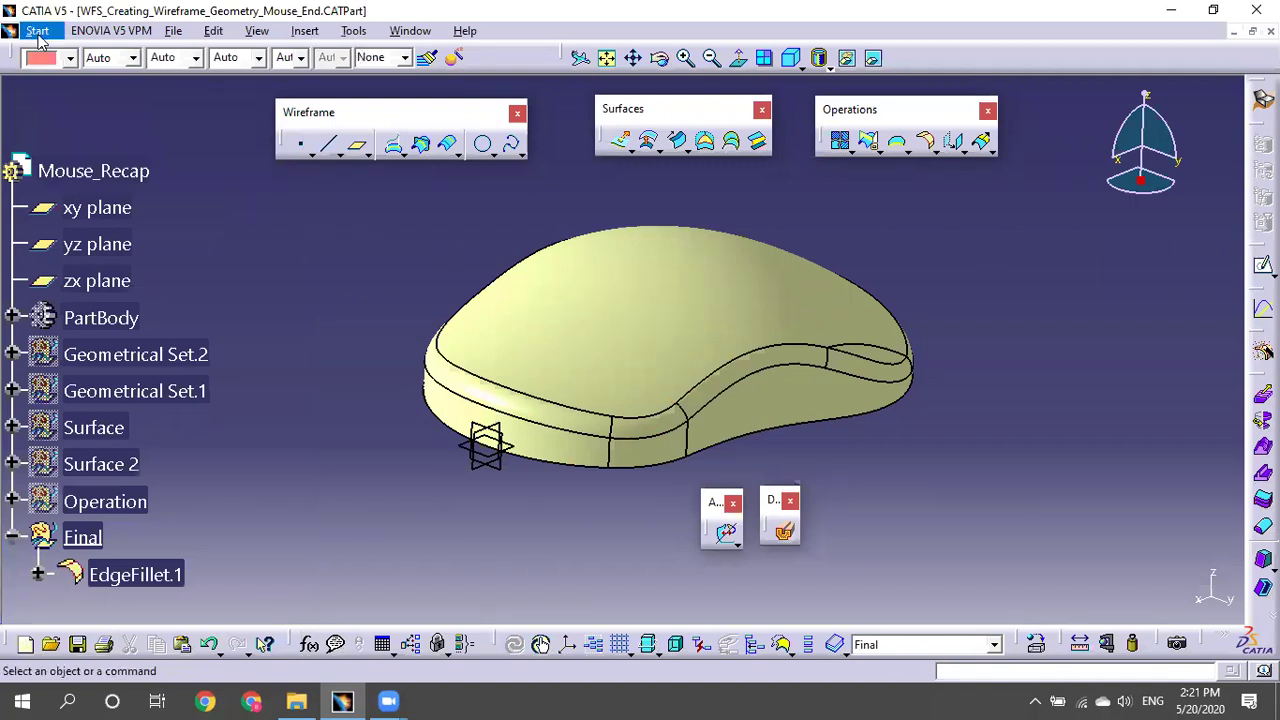
pyautogui.moveTo(100, 76)
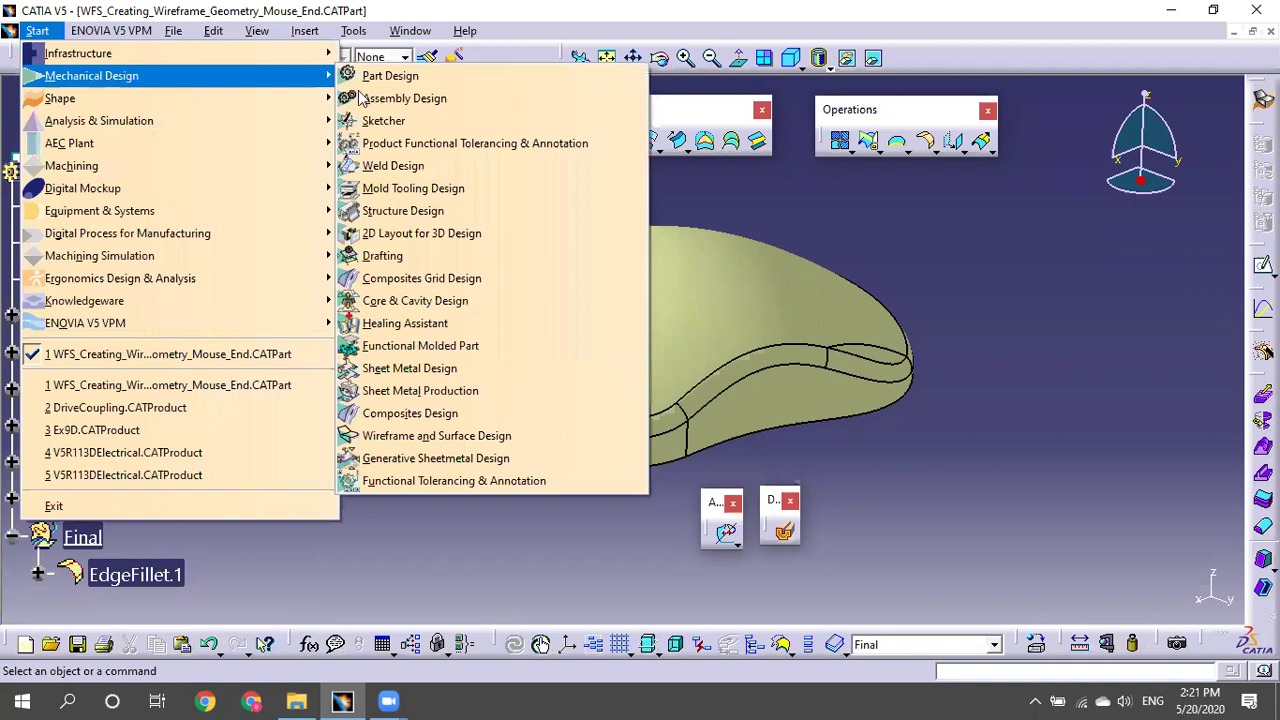
pyautogui.click(450, 76)
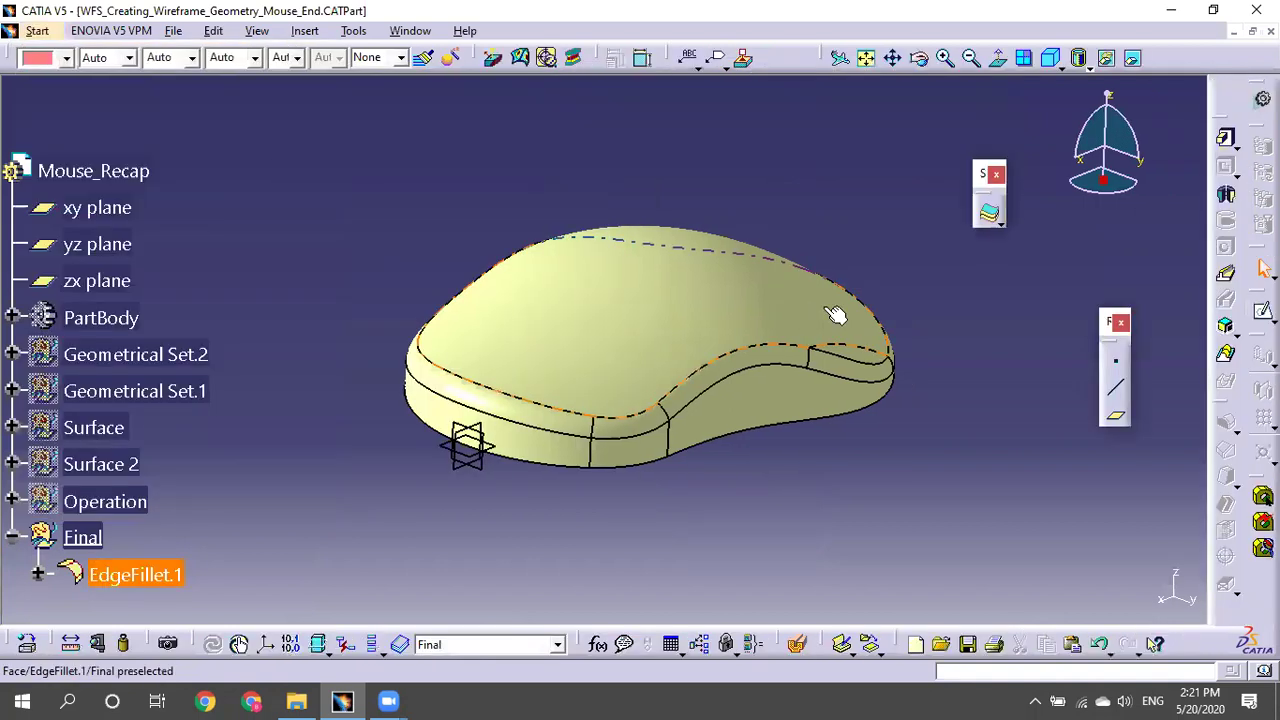
pyautogui.moveTo(1226, 408); pyautogui.dragTo(1045, 311)
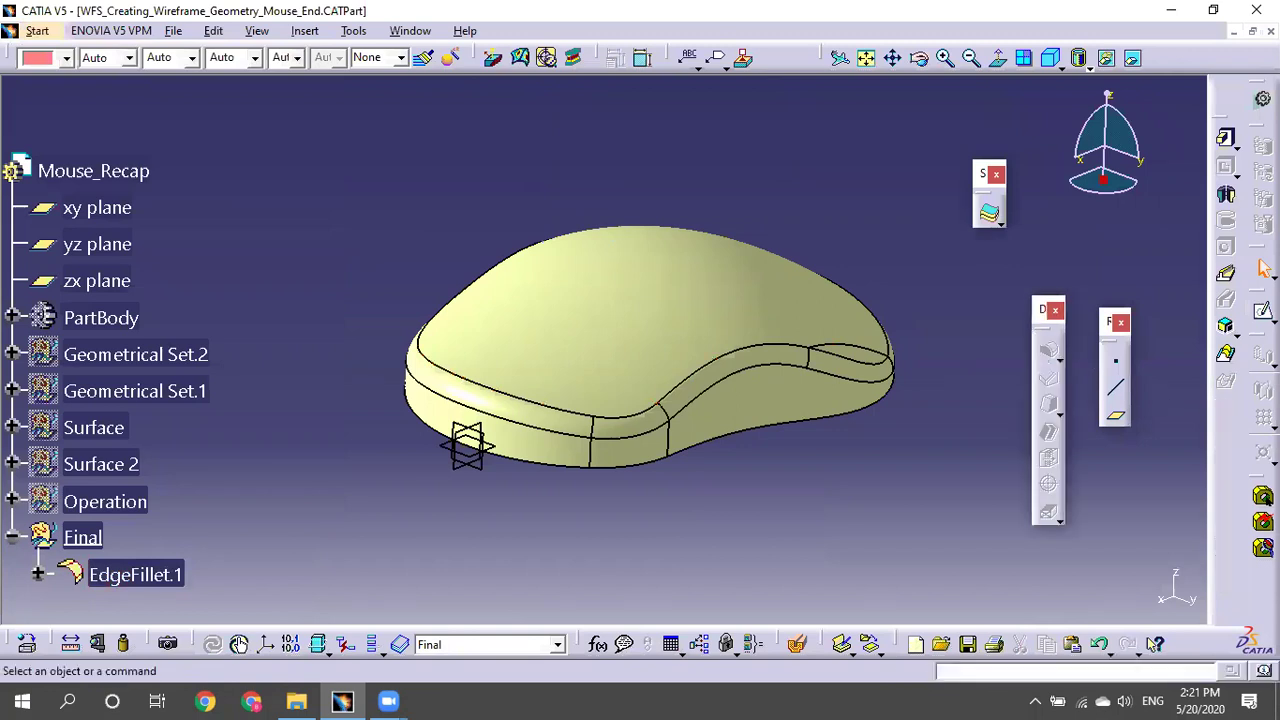
pyautogui.moveTo(1249, 346); pyautogui.dragTo(1122, 292)
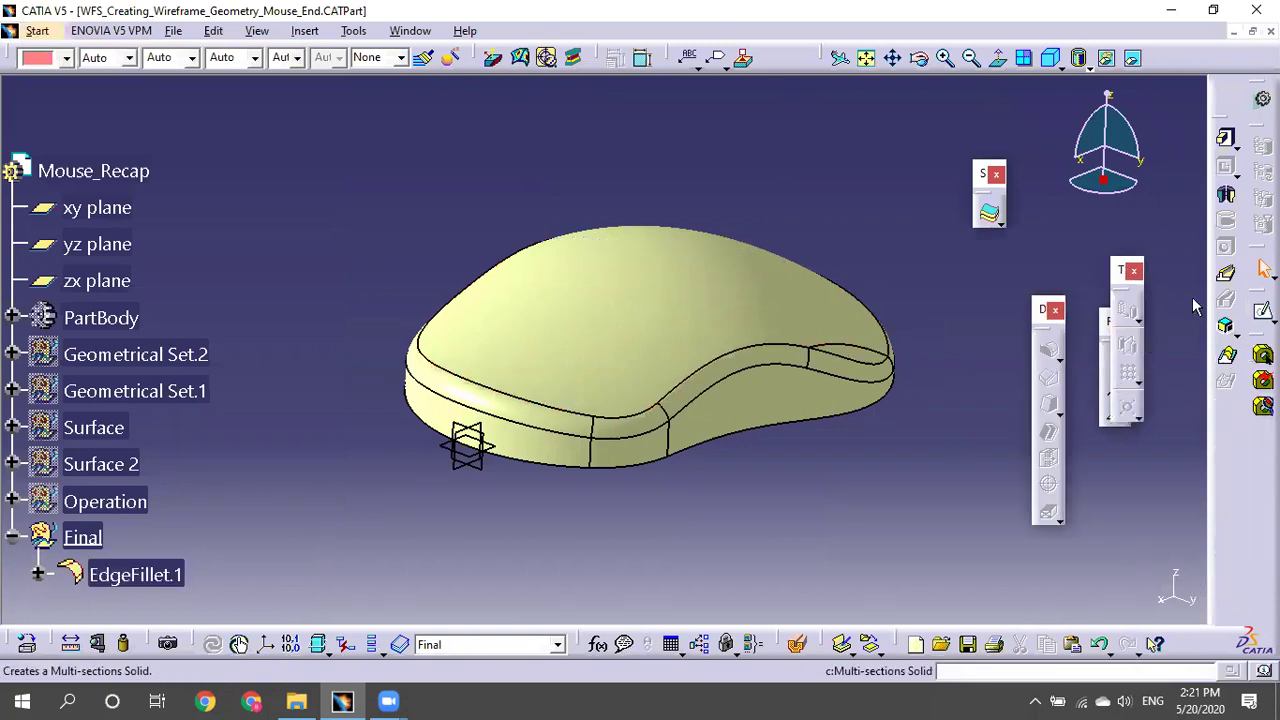
pyautogui.click(995, 218)
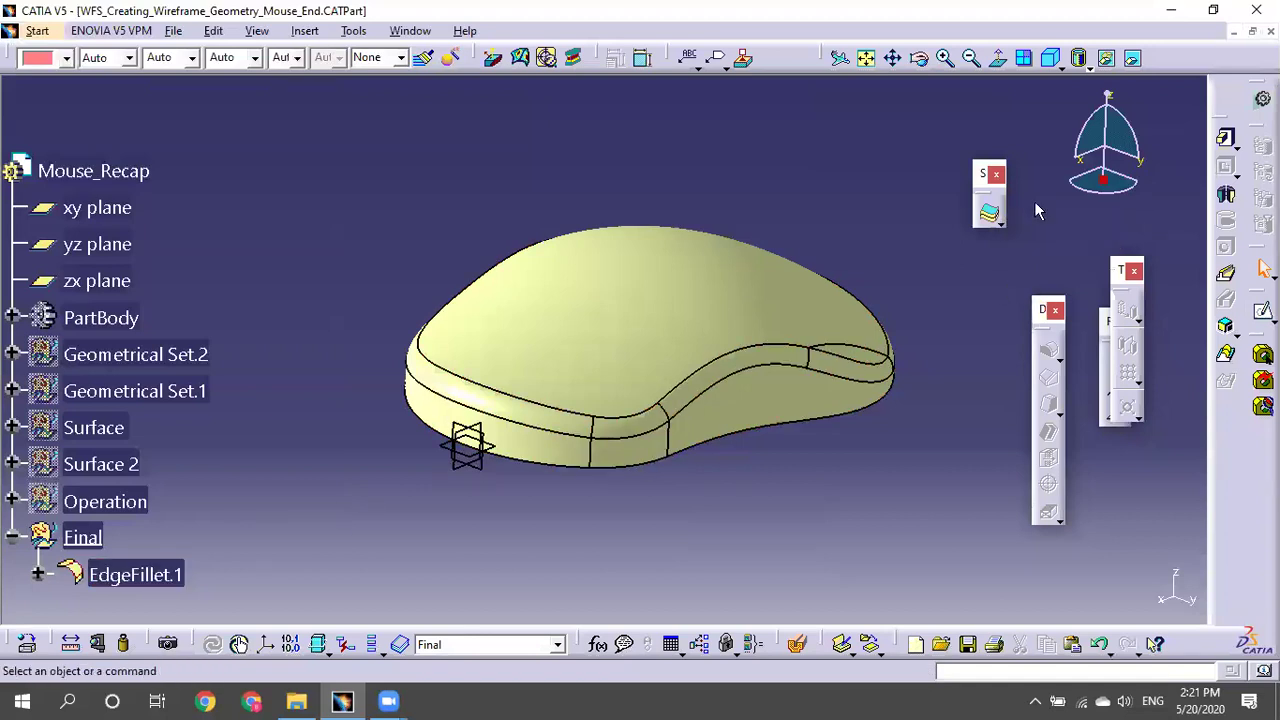
pyautogui.click(1000, 222)
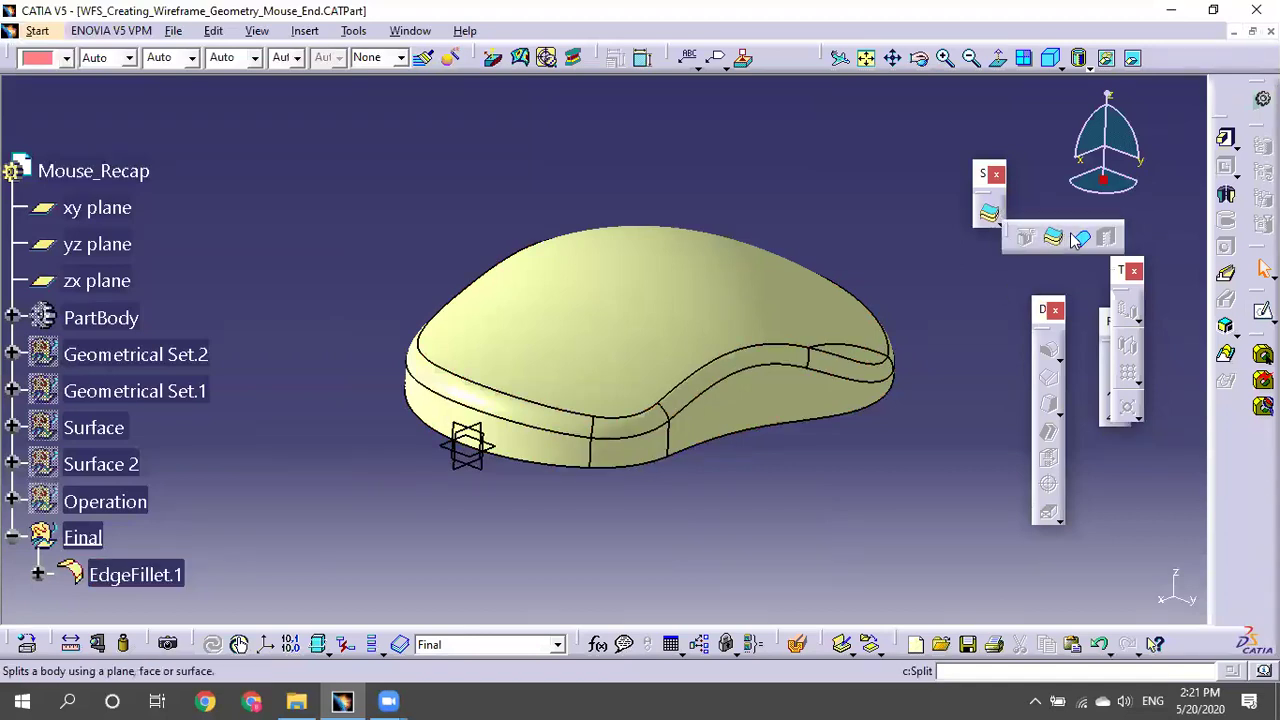
# - Delete Geometrical Set.4 from inside the PartBody
pyautogui.click(11, 318)
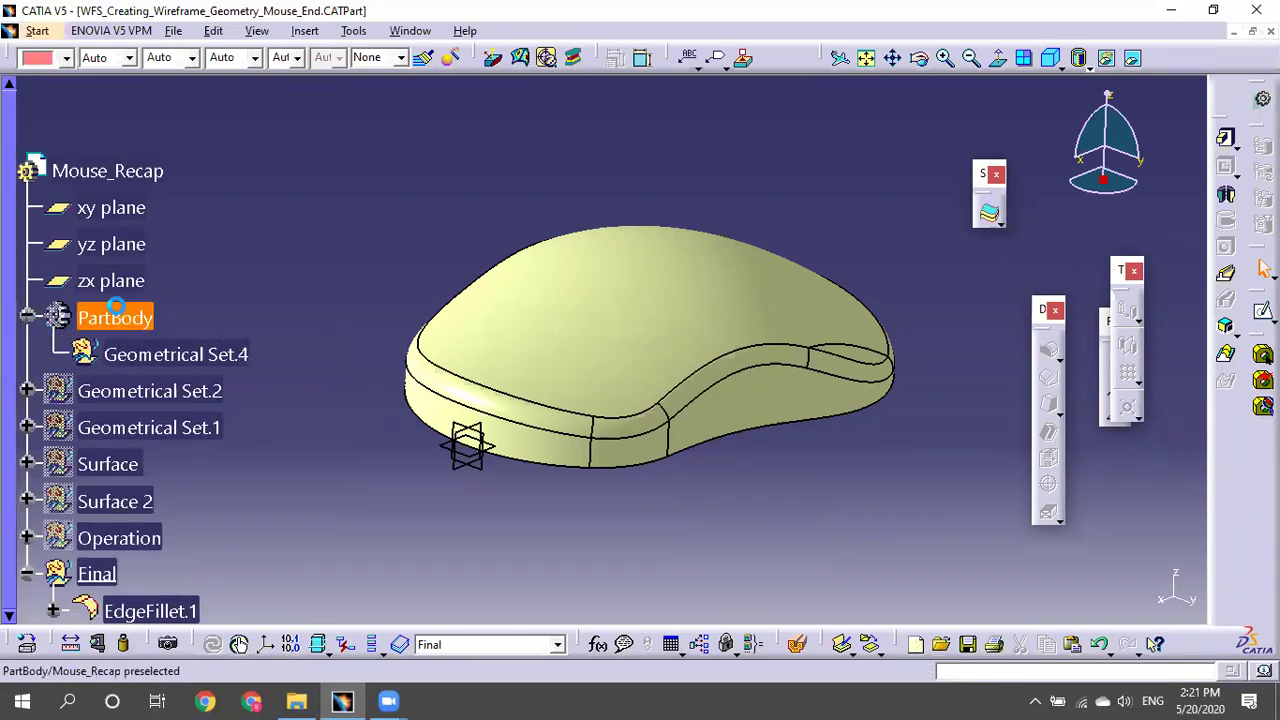
pyautogui.rightClick(172, 354)
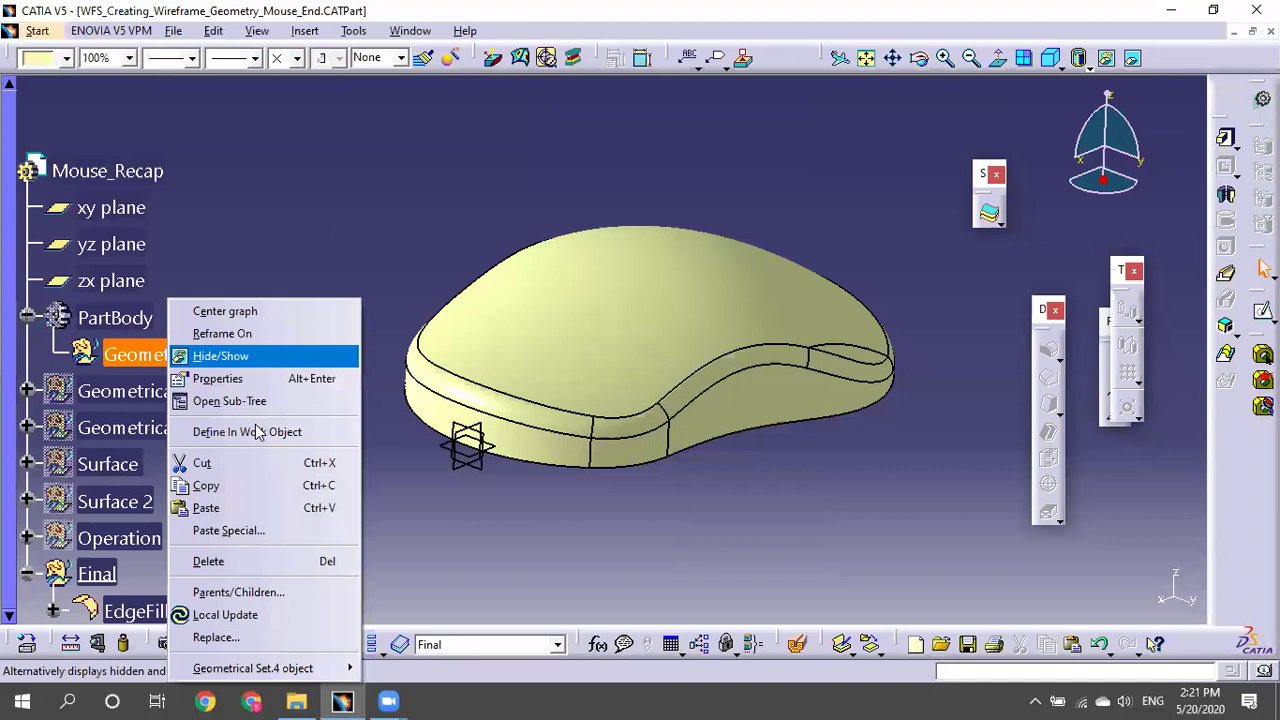
pyautogui.click(228, 561)
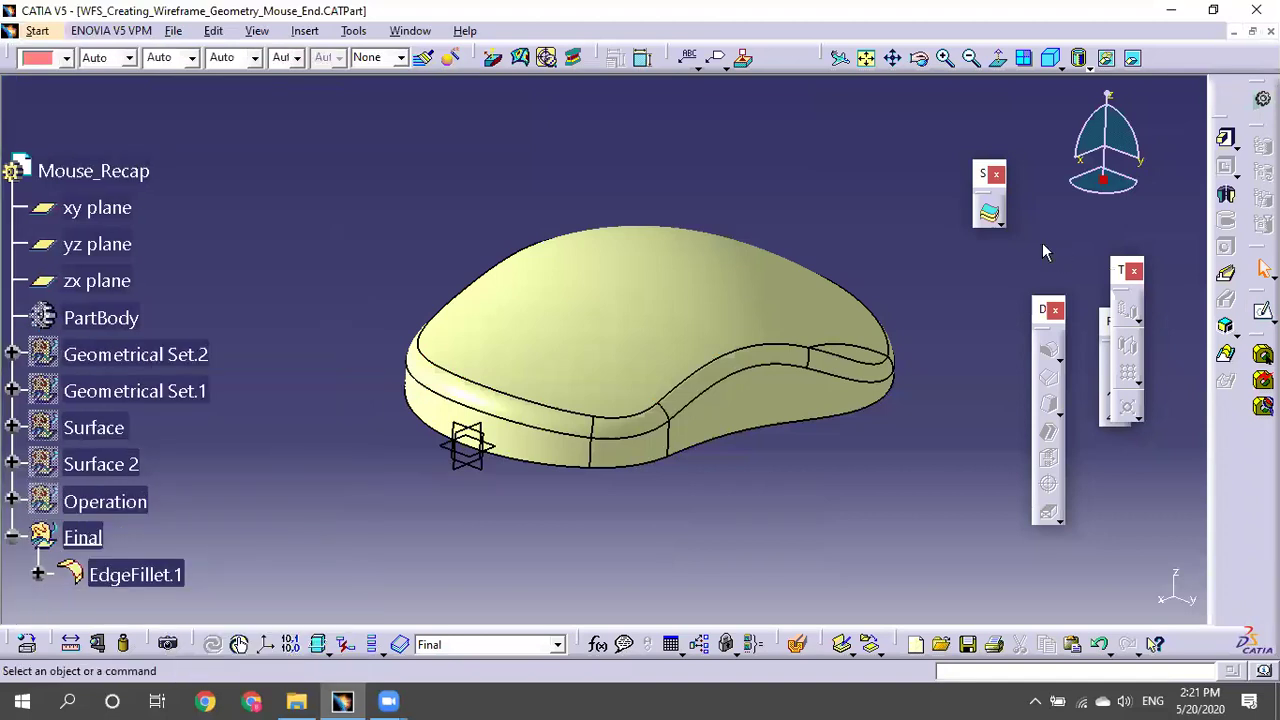
# - Create a Close Surface solid in the PartBody from the EdgeFillet.1 surface
pyautogui.click(994, 220)
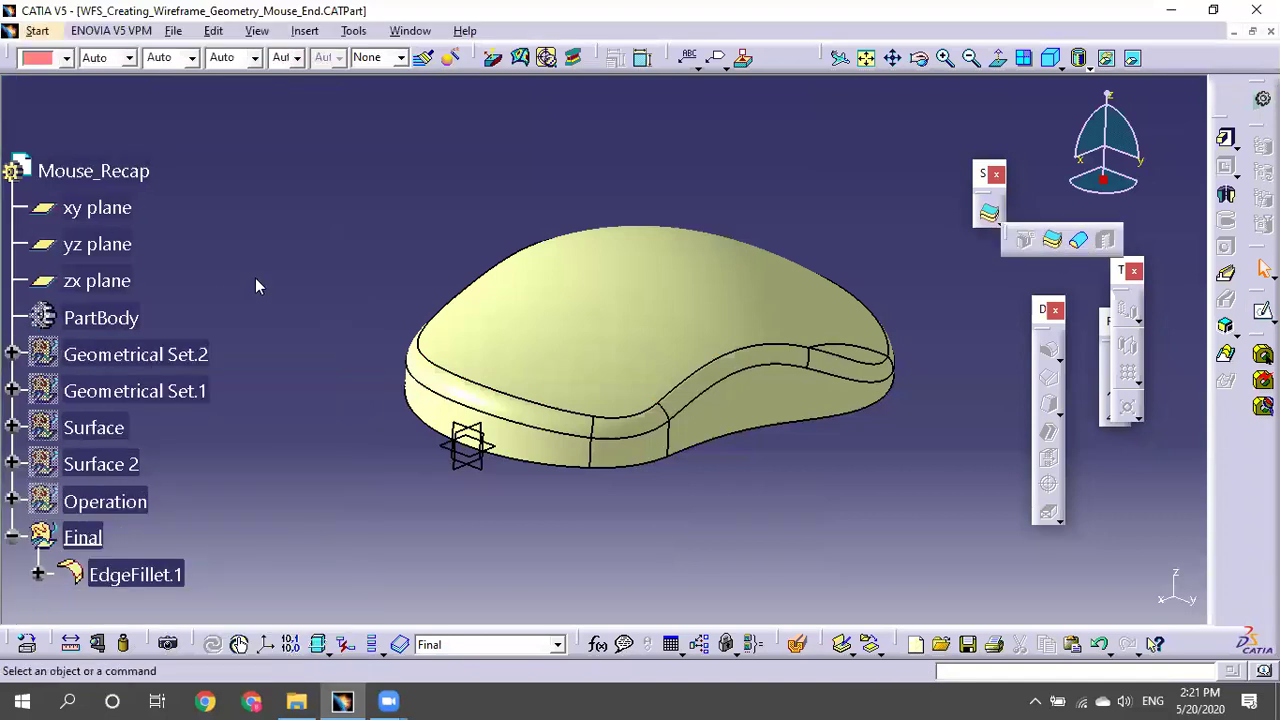
pyautogui.click(1078, 243)
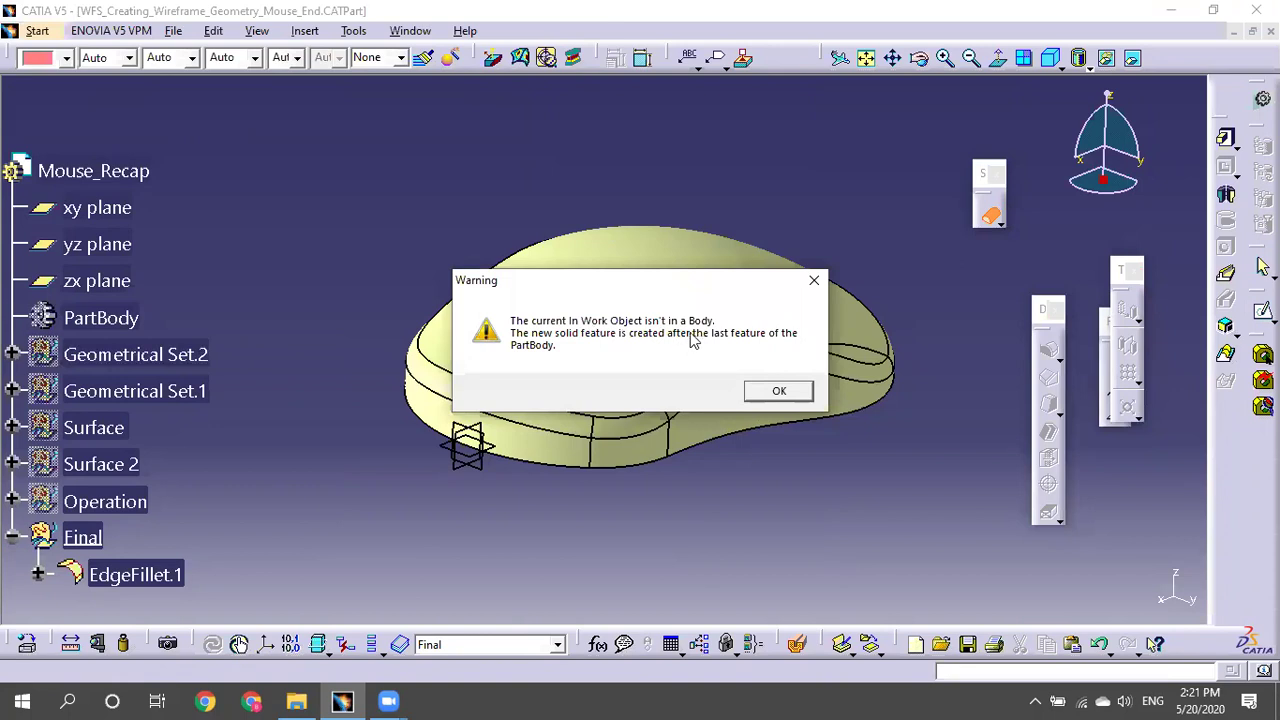
pyautogui.click(793, 398)
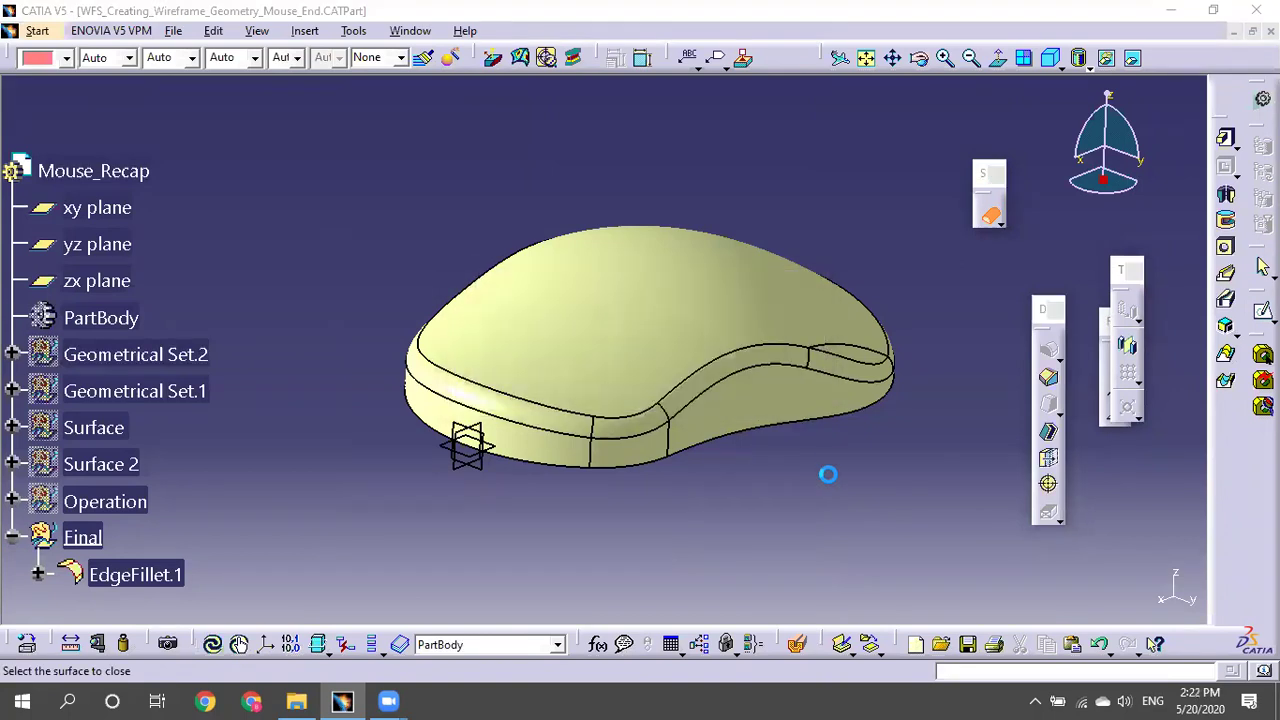
pyautogui.click(701, 323)
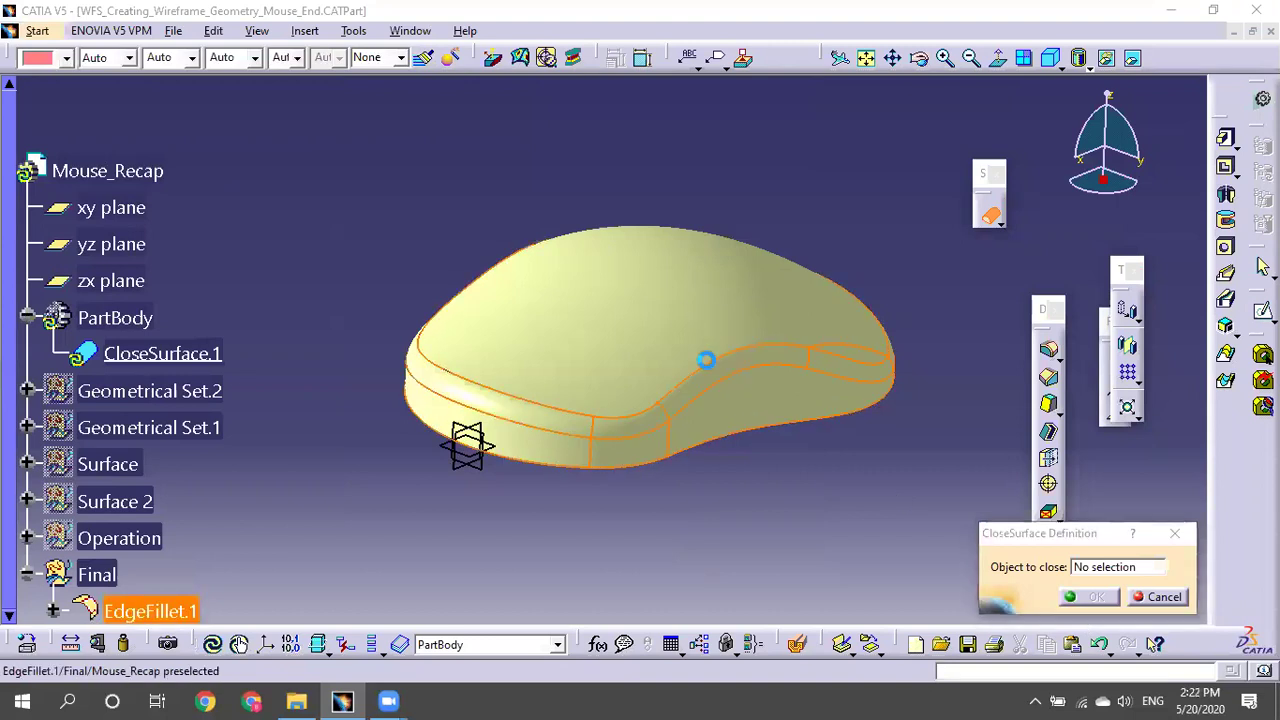
pyautogui.click(1090, 597)
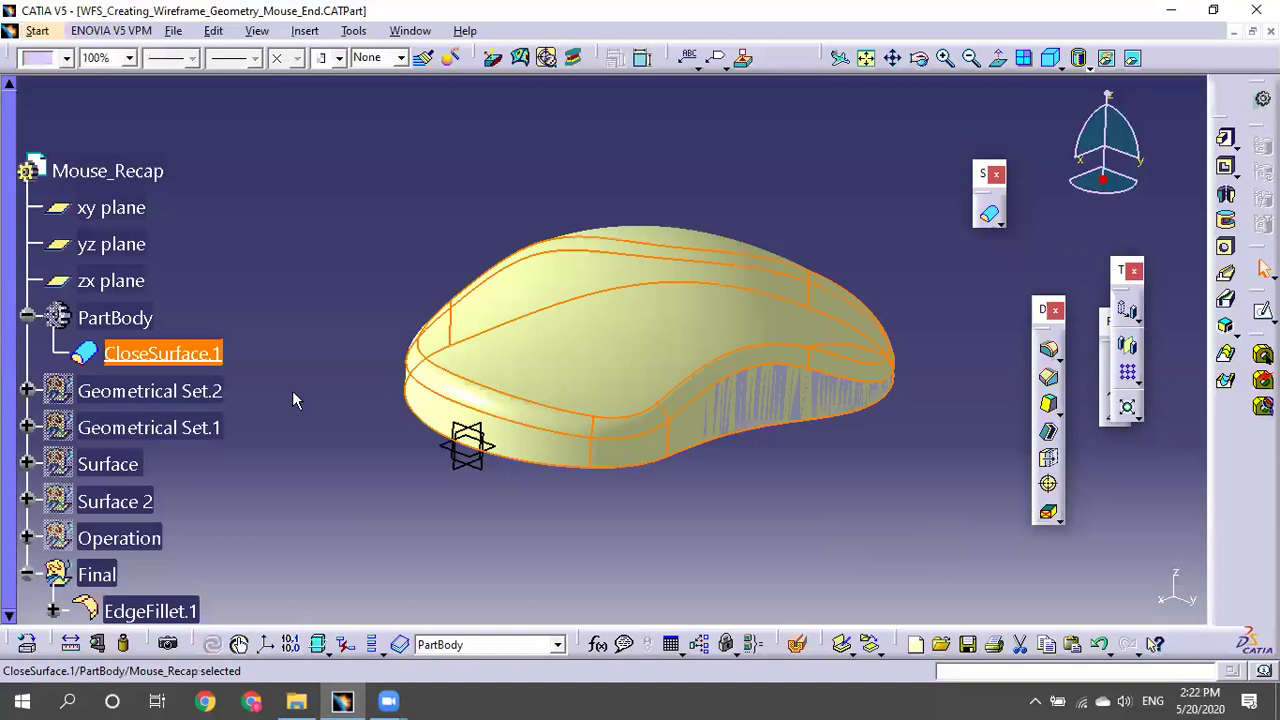
# - Collapse and hide the Final geometrical set, leaving only the closed solid displayed
pyautogui.scroll(-2, 300, 405)
pyautogui.click(27, 355)
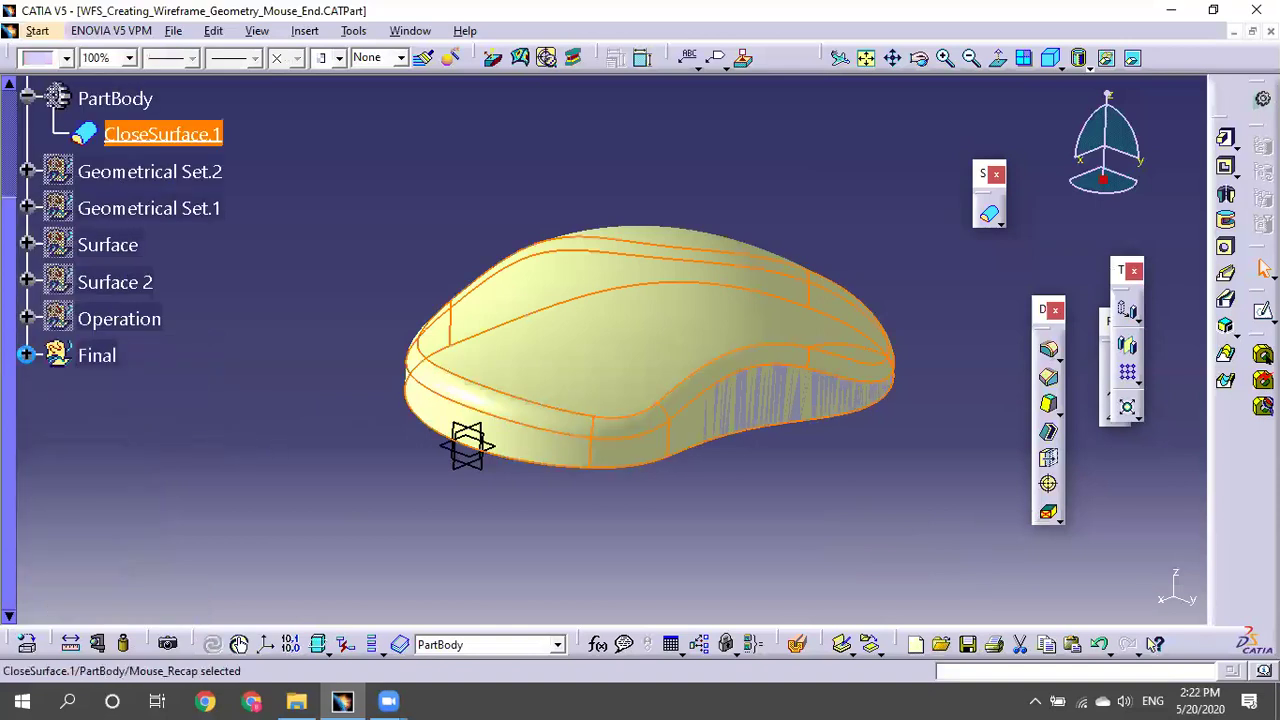
pyautogui.rightClick(115, 383)
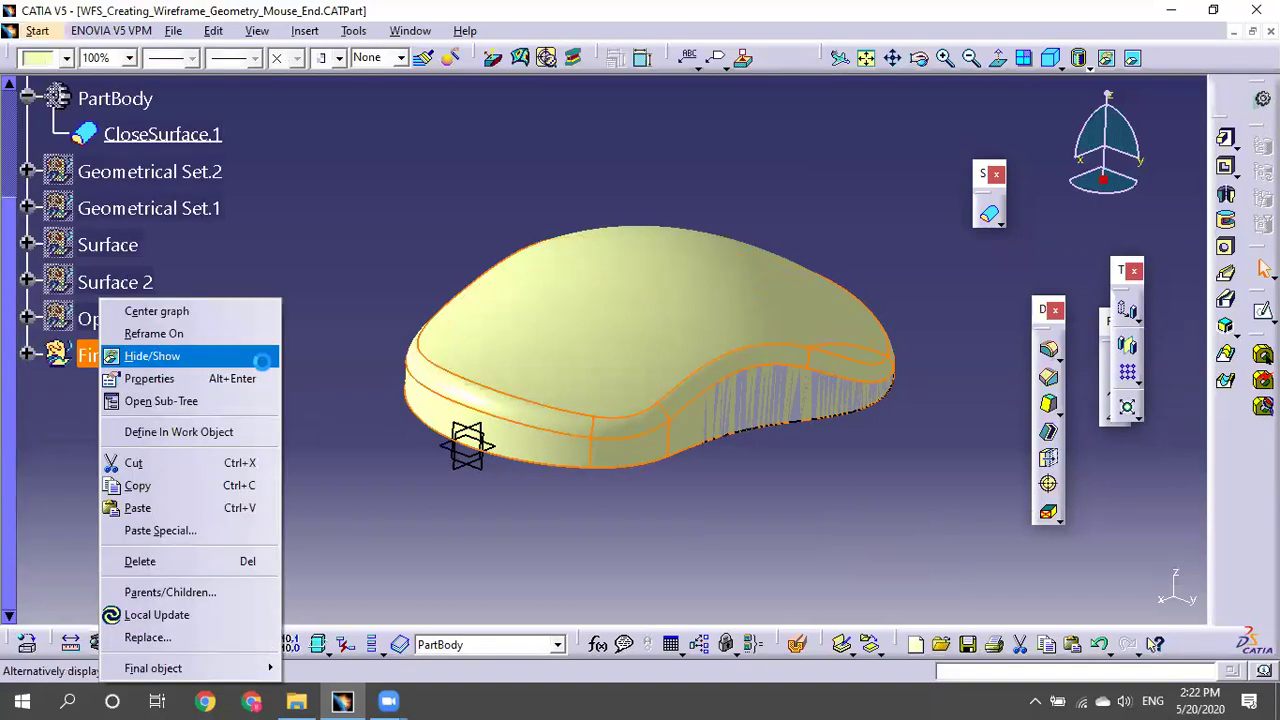
pyautogui.click(165, 355)
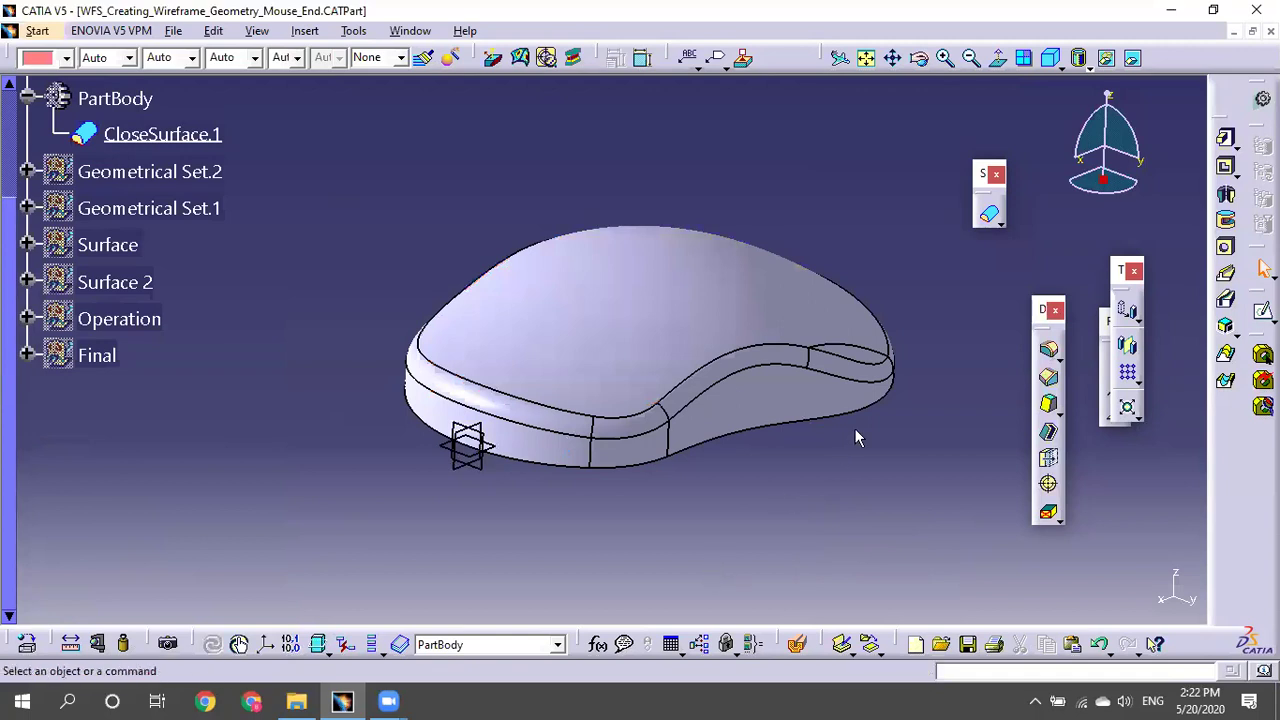
# - Change the view mode to Shading without edges and inspect the mouse solid from several directions
pyautogui.moveTo(804, 446)
pyautogui.mouseDown(button='middle')
pyautogui.moveTo(586, 167)
pyautogui.moveTo(691, 437)
pyautogui.moveTo(728, 423)
pyautogui.moveTo(633, 388)
pyautogui.moveTo(722, 435)
pyautogui.mouseUp(button='middle')
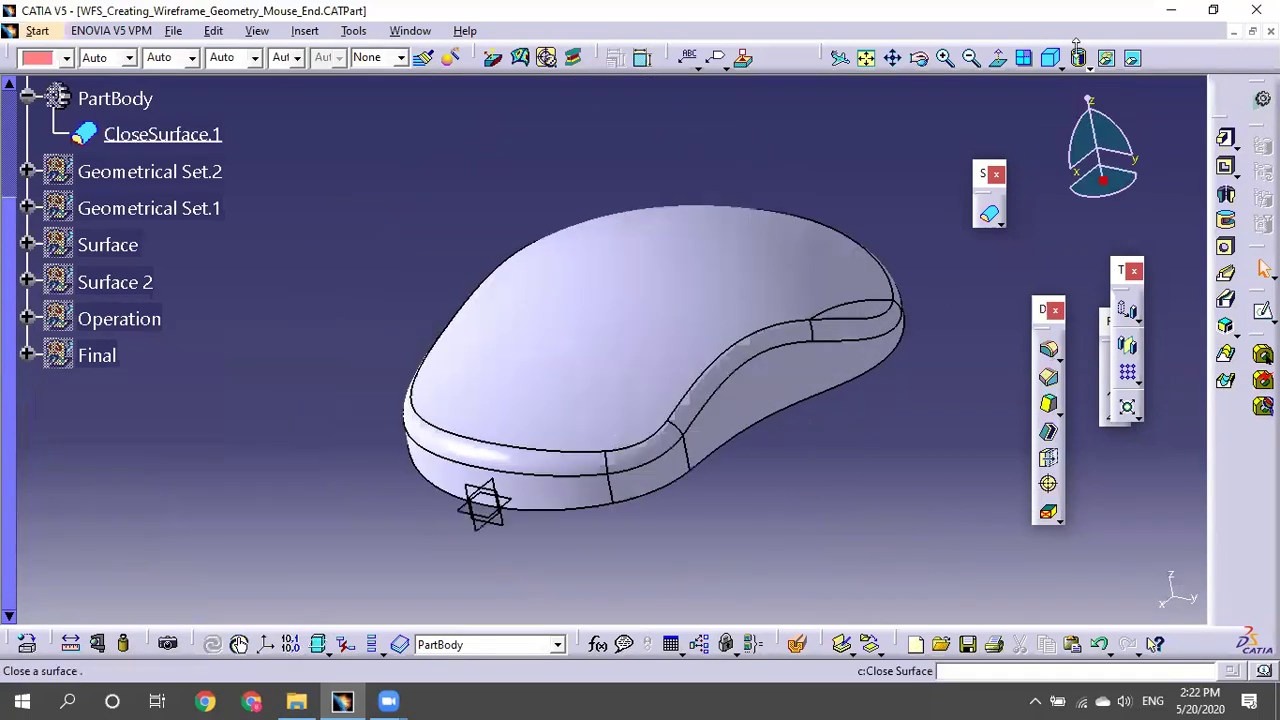
pyautogui.click(1089, 68)
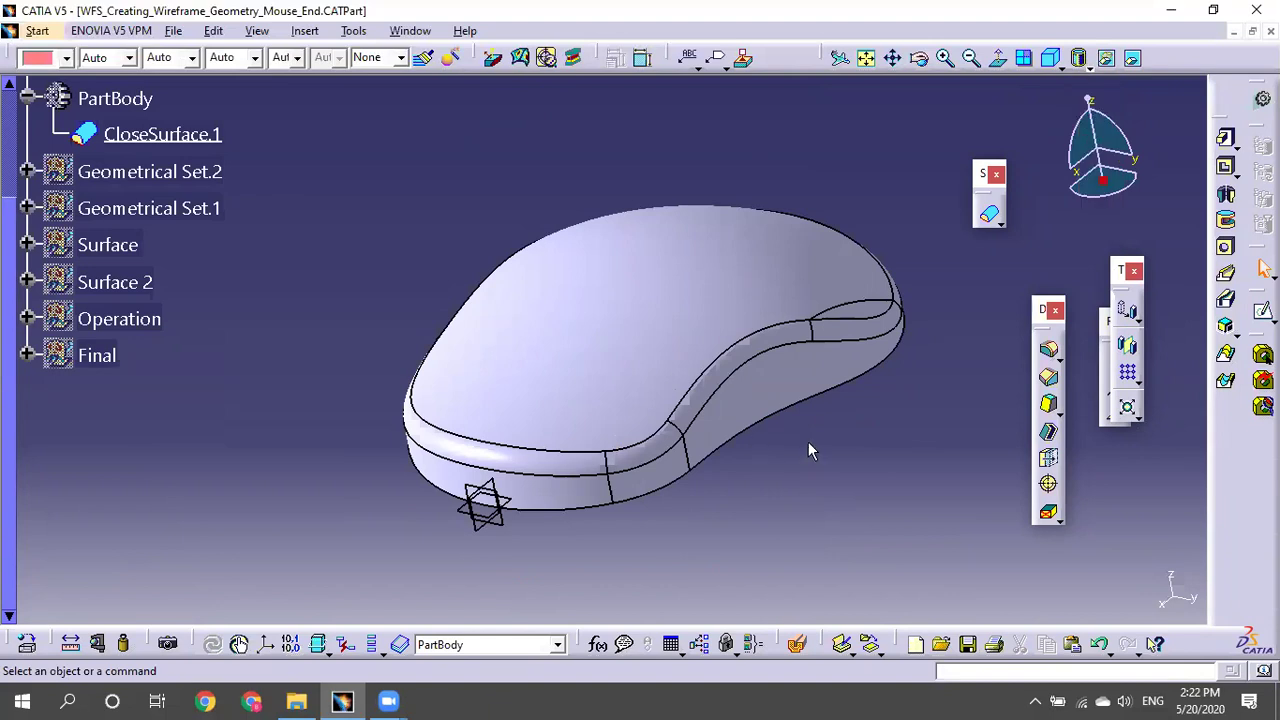
pyautogui.moveTo(760, 457); pyautogui.dragTo(814, 437, button='middle')
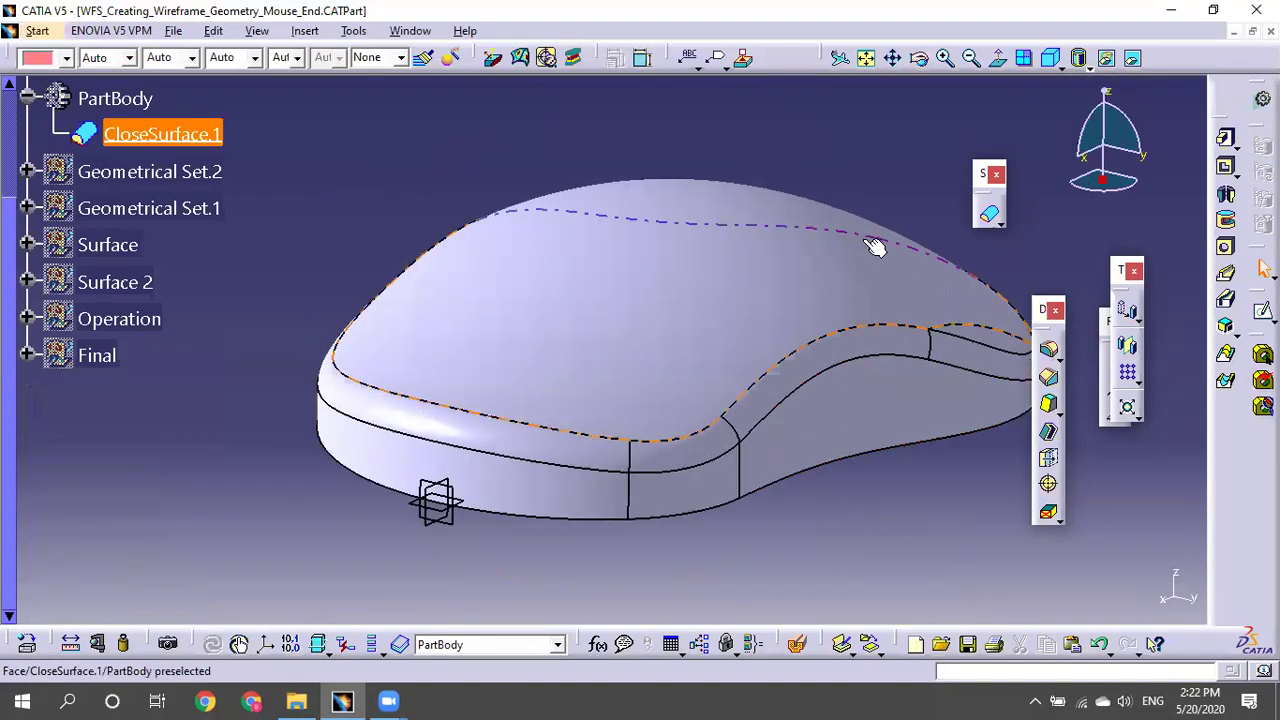
pyautogui.click(1082, 66)
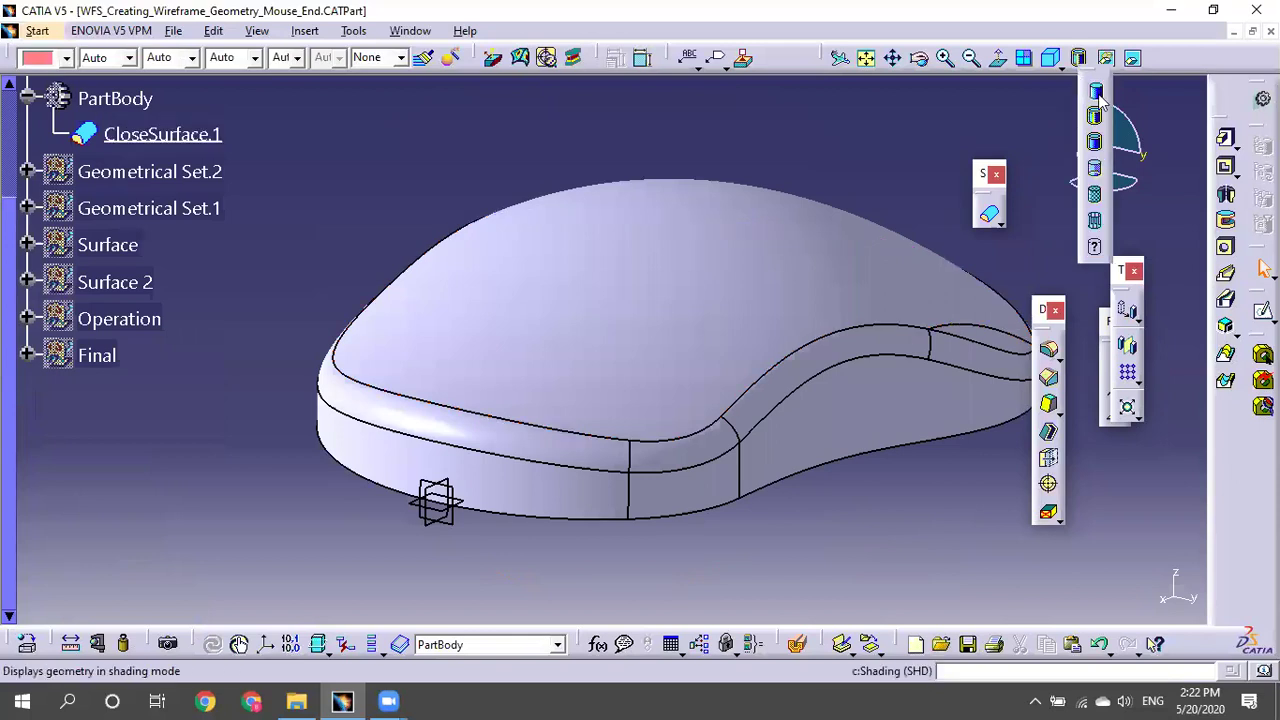
pyautogui.click(1093, 95)
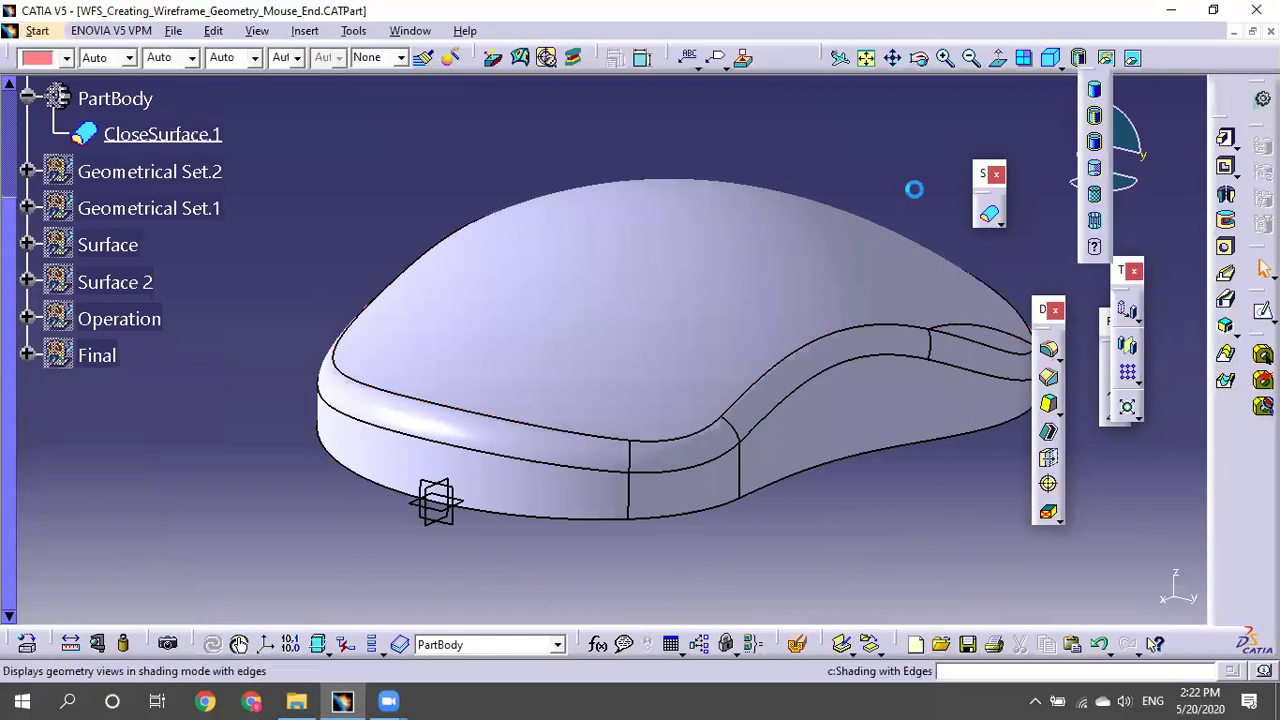
pyautogui.moveTo(826, 286)
pyautogui.mouseDown(button='middle')
pyautogui.moveTo(692, 195)
pyautogui.moveTo(909, 277)
pyautogui.moveTo(609, 204)
pyautogui.mouseUp(button='middle')
pyautogui.moveTo(665, 309); pyautogui.dragTo(690, 541, button='middle')
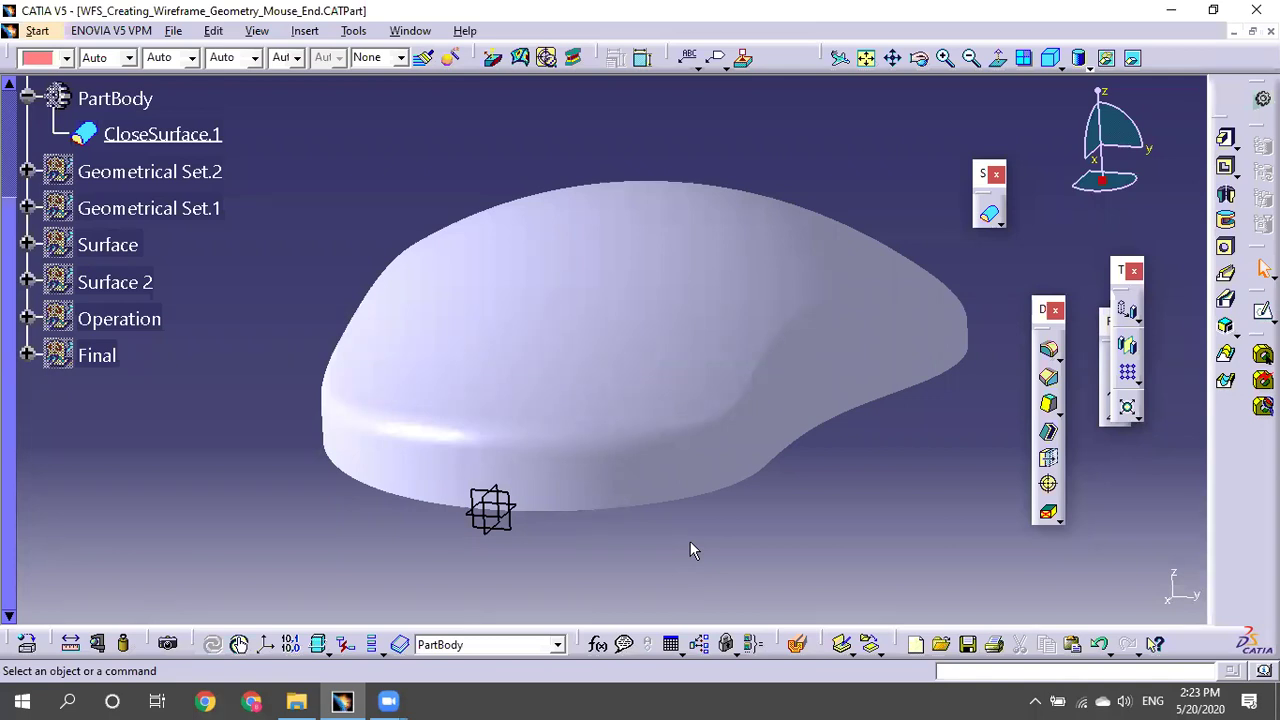
# - Show the Final geometrical set again together with the CloseSurface.1 solid
pyautogui.click(165, 136)
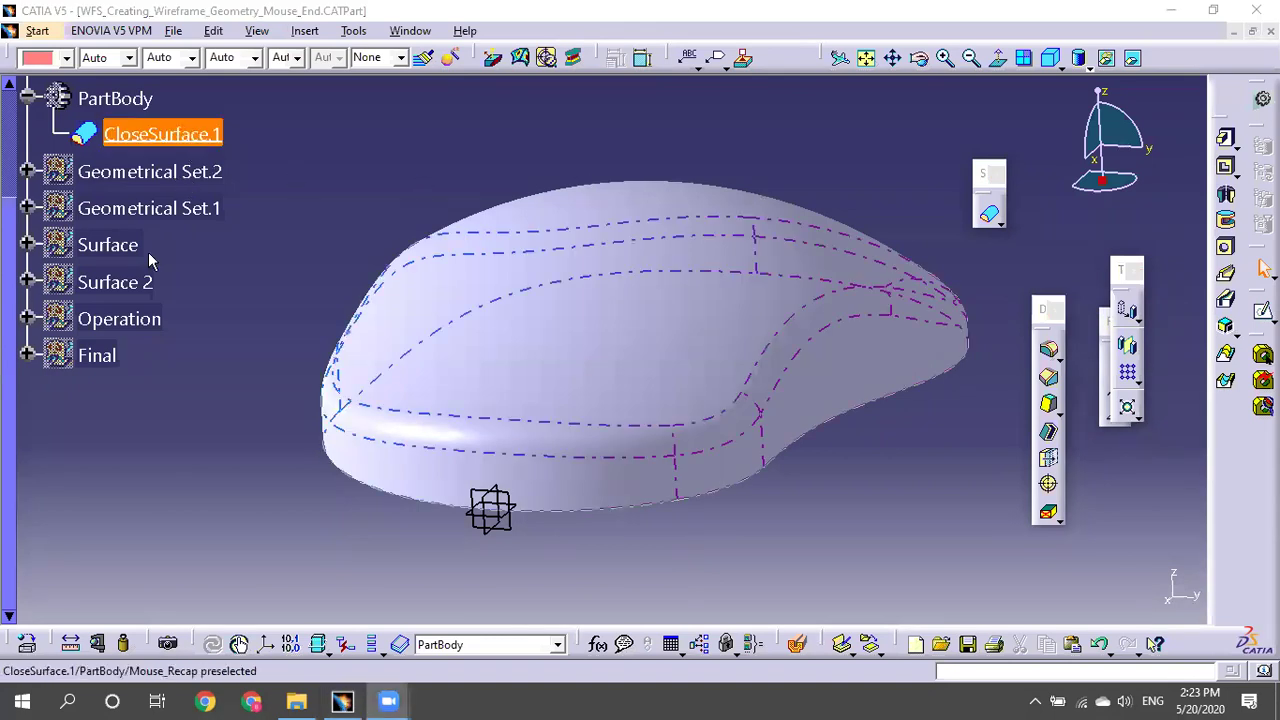
pyautogui.rightClick(85, 355)
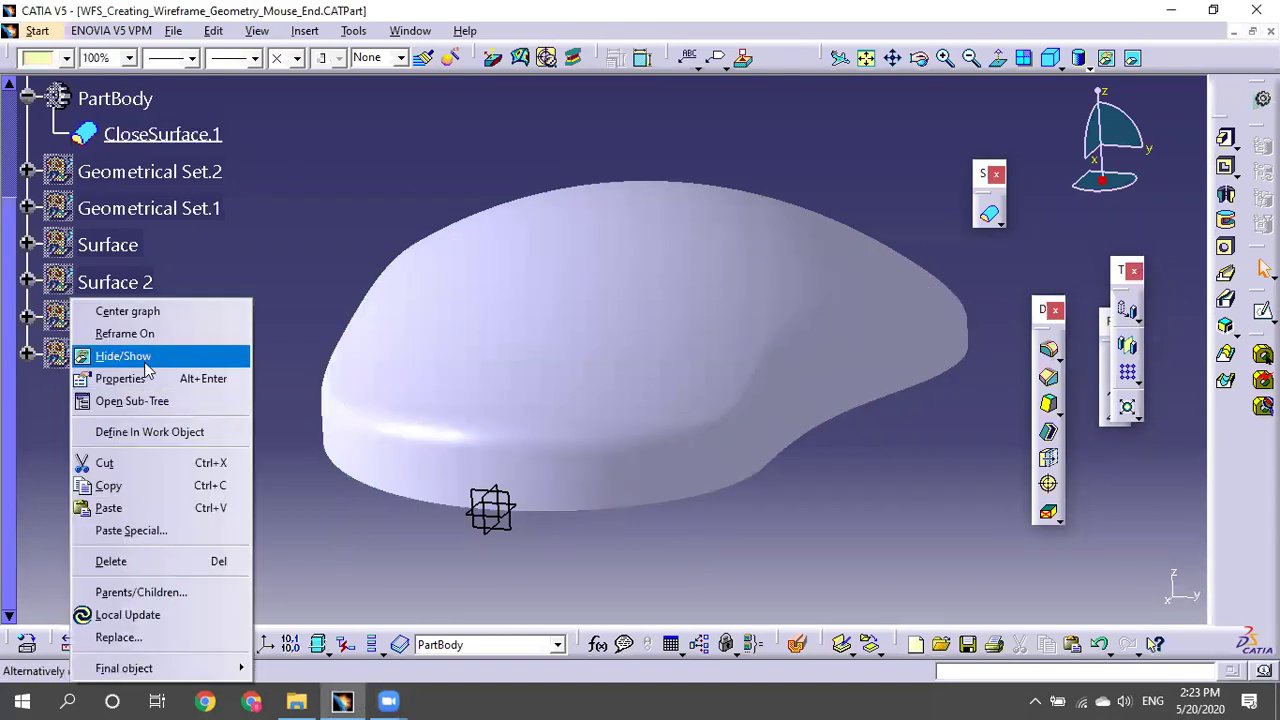
pyautogui.click(108, 357)
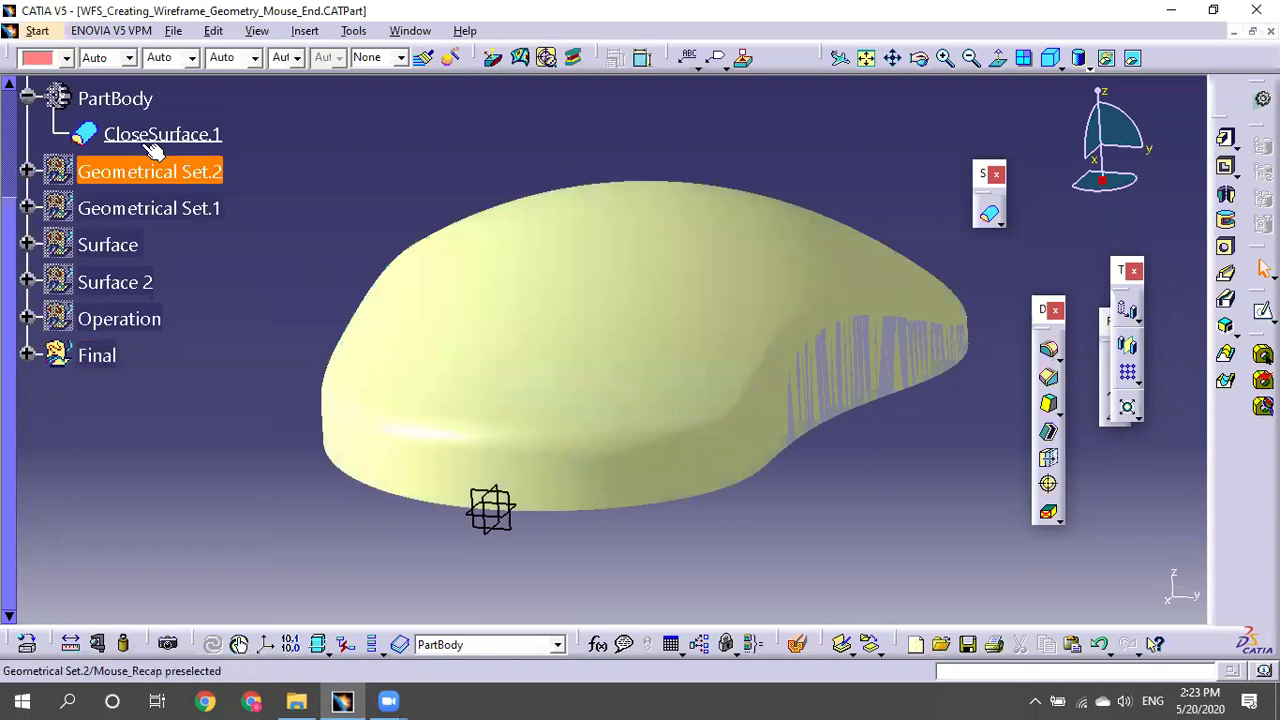
pyautogui.rightClick(153, 140)
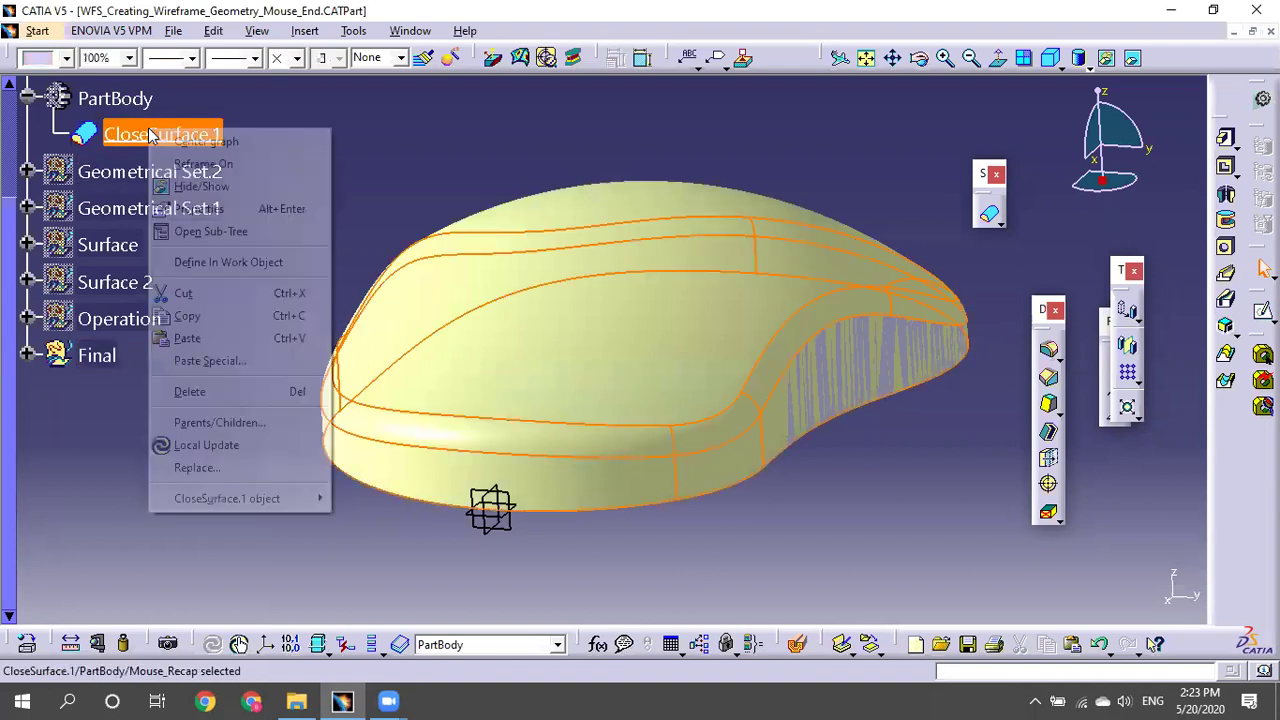
pyautogui.click(373, 165)
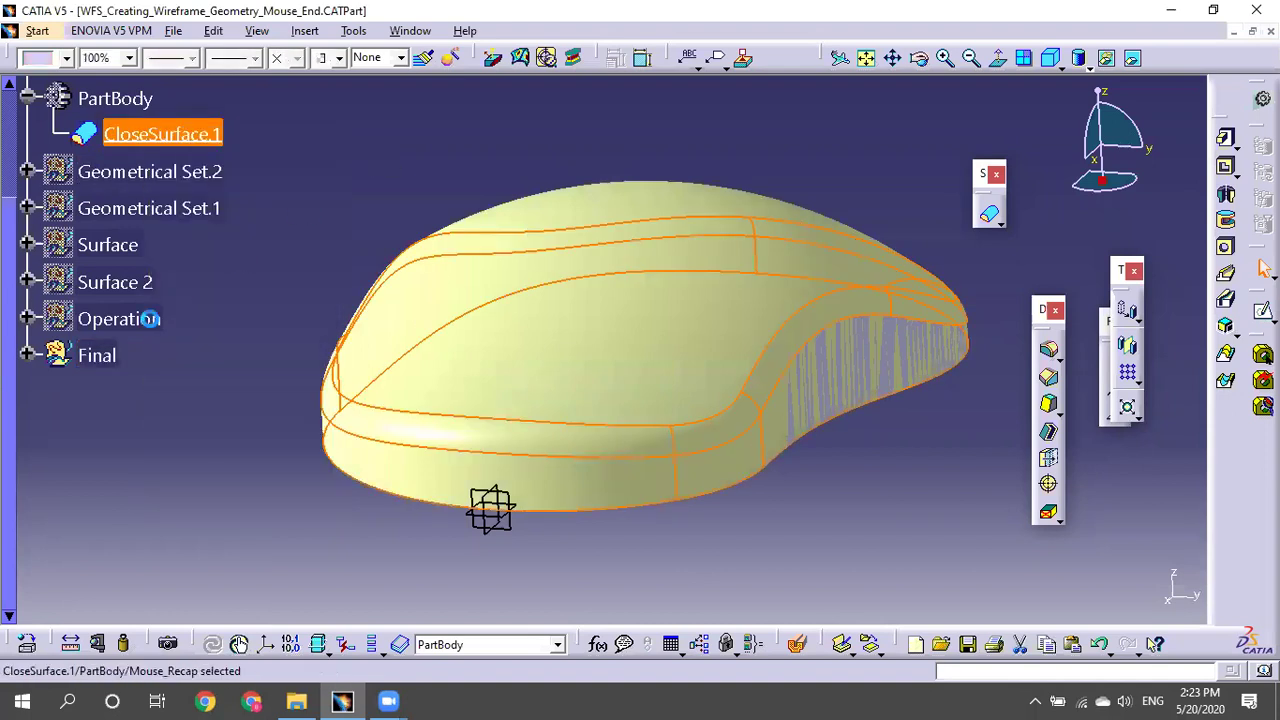
# - Set the radius of EdgeFillet.1 in the Final set to 10 mm
pyautogui.click(108, 355)
pyautogui.doubleClick(149, 392)
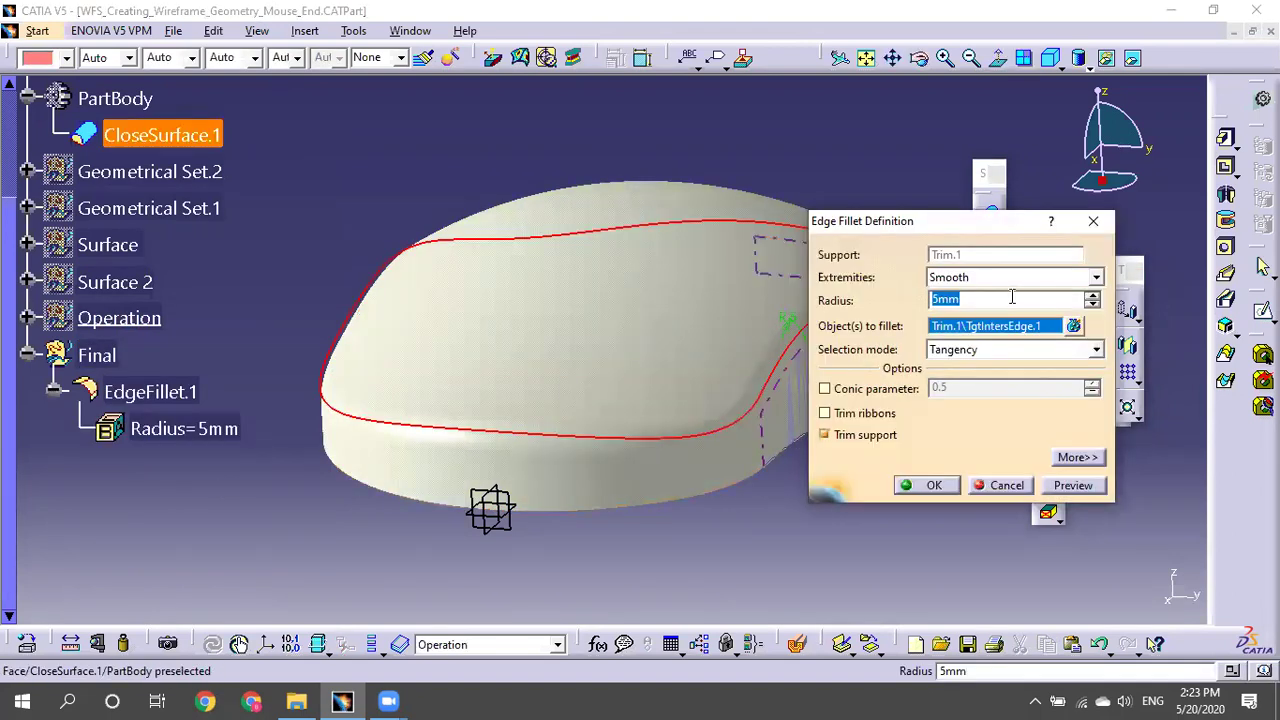
pyautogui.write('10')
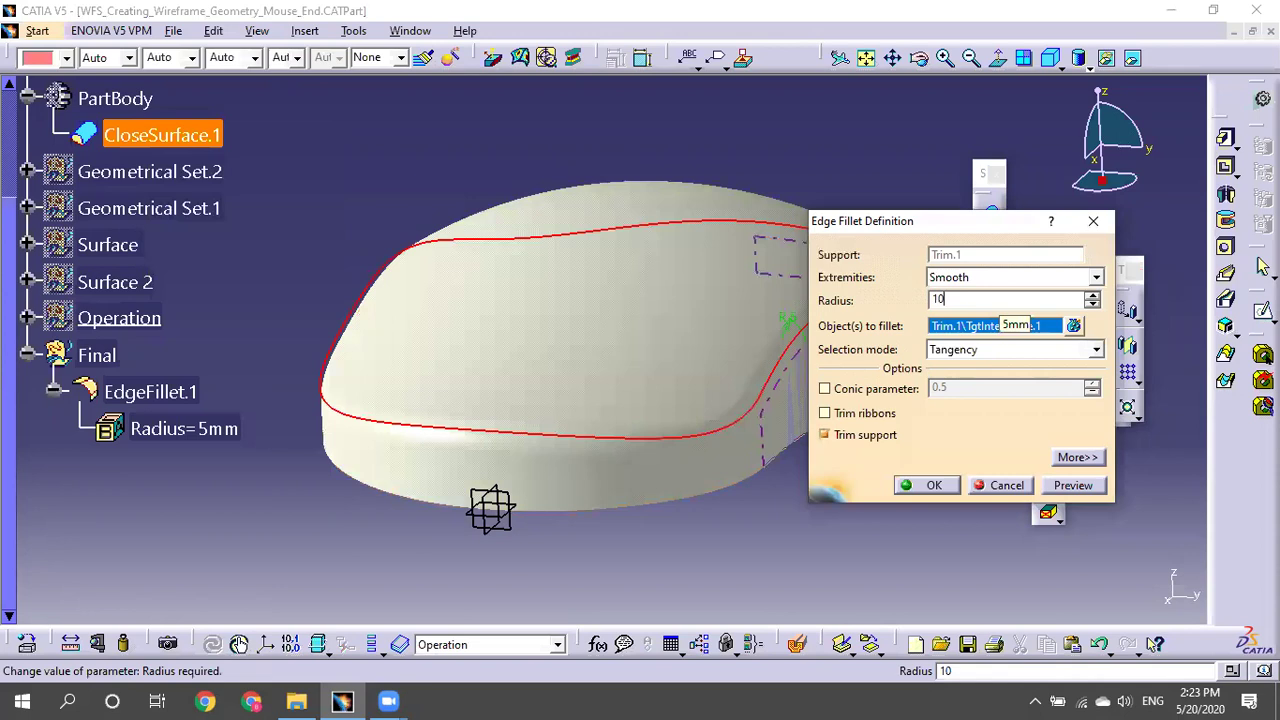
pyautogui.press('Return')
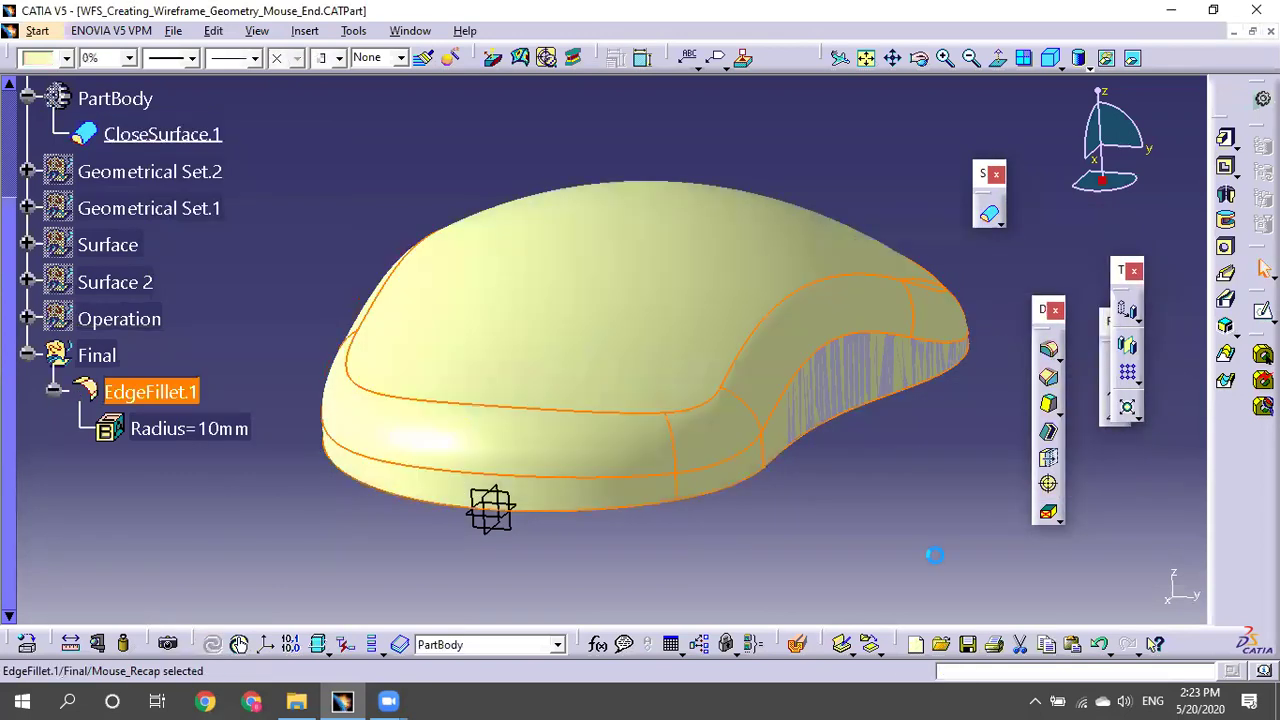
pyautogui.click(932, 557)
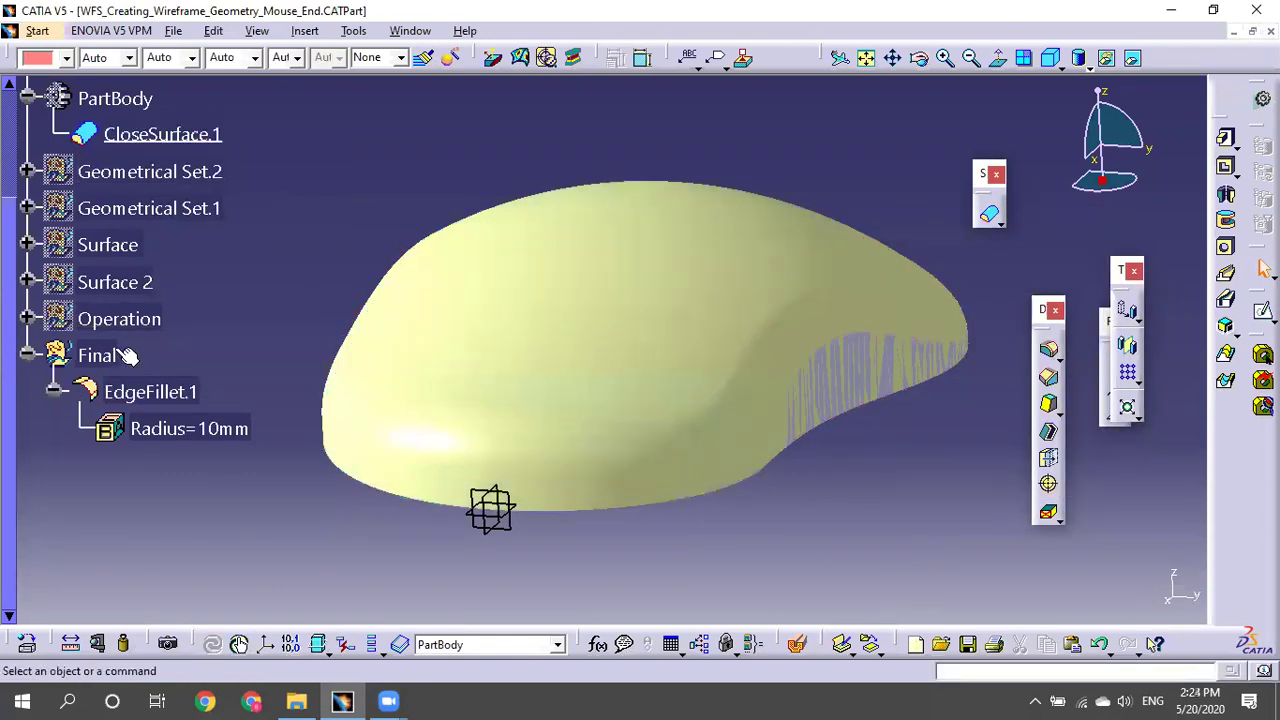
# - Hide the Final geometrical set and examine the updated fillet on the solid from different angles
pyautogui.rightClick(151, 360)
pyautogui.click(175, 346)
pyautogui.moveTo(714, 303); pyautogui.dragTo(784, 462, button='middle')
pyautogui.moveTo(750, 176); pyautogui.dragTo(811, 191, button='middle')
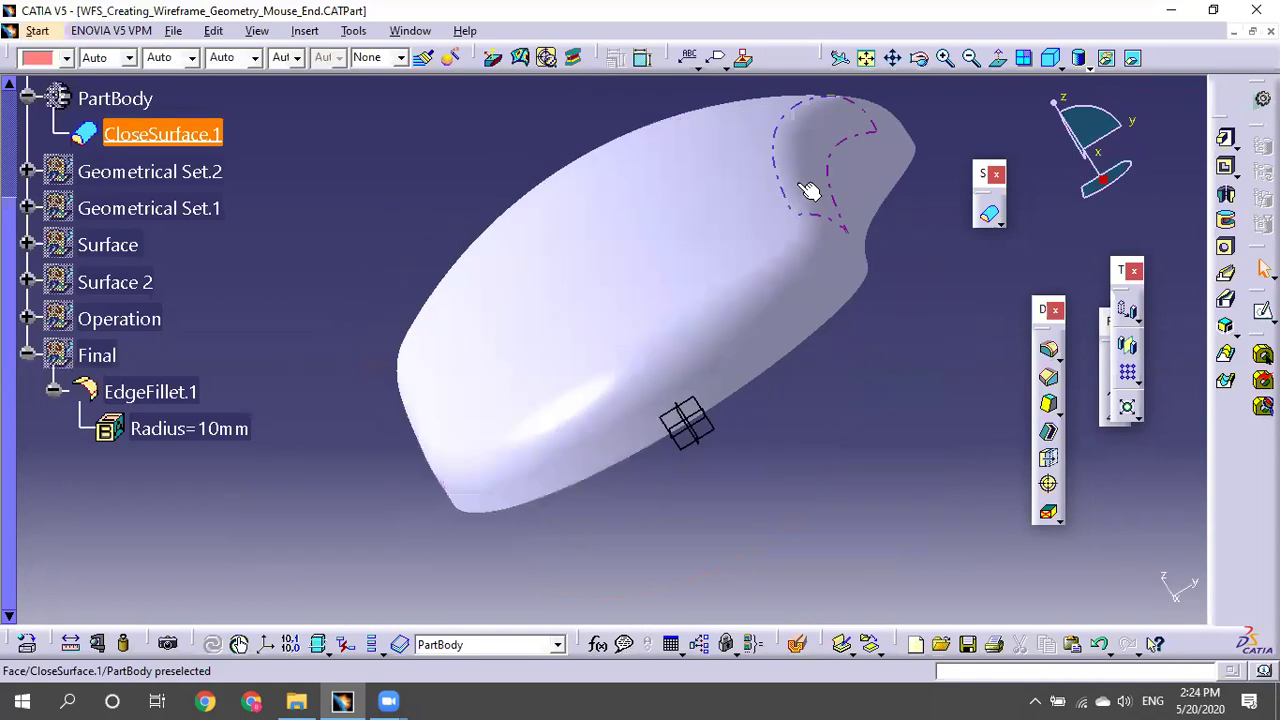
pyautogui.moveTo(766, 344); pyautogui.dragTo(337, 443, button='middle')
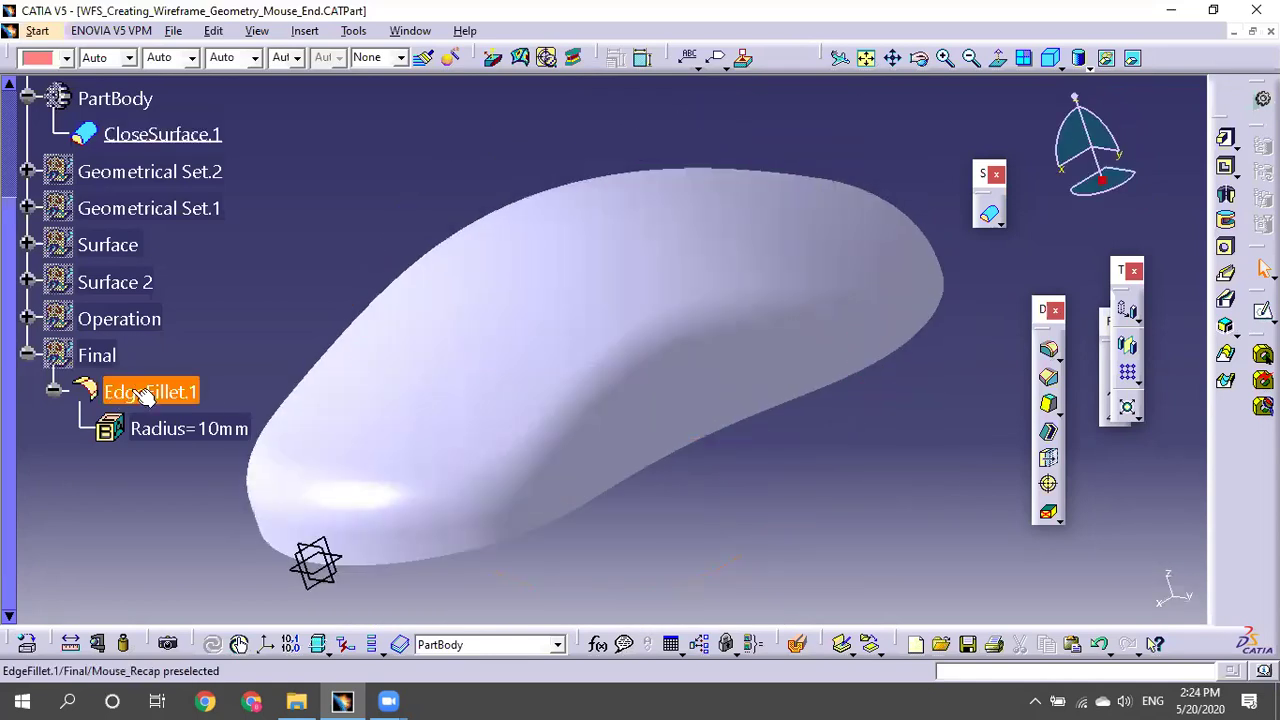
# - Edit the radius parameter of EdgeFillet.1, trying 4 mm followed by 2 mm on the solid
pyautogui.doubleClick(236, 430)
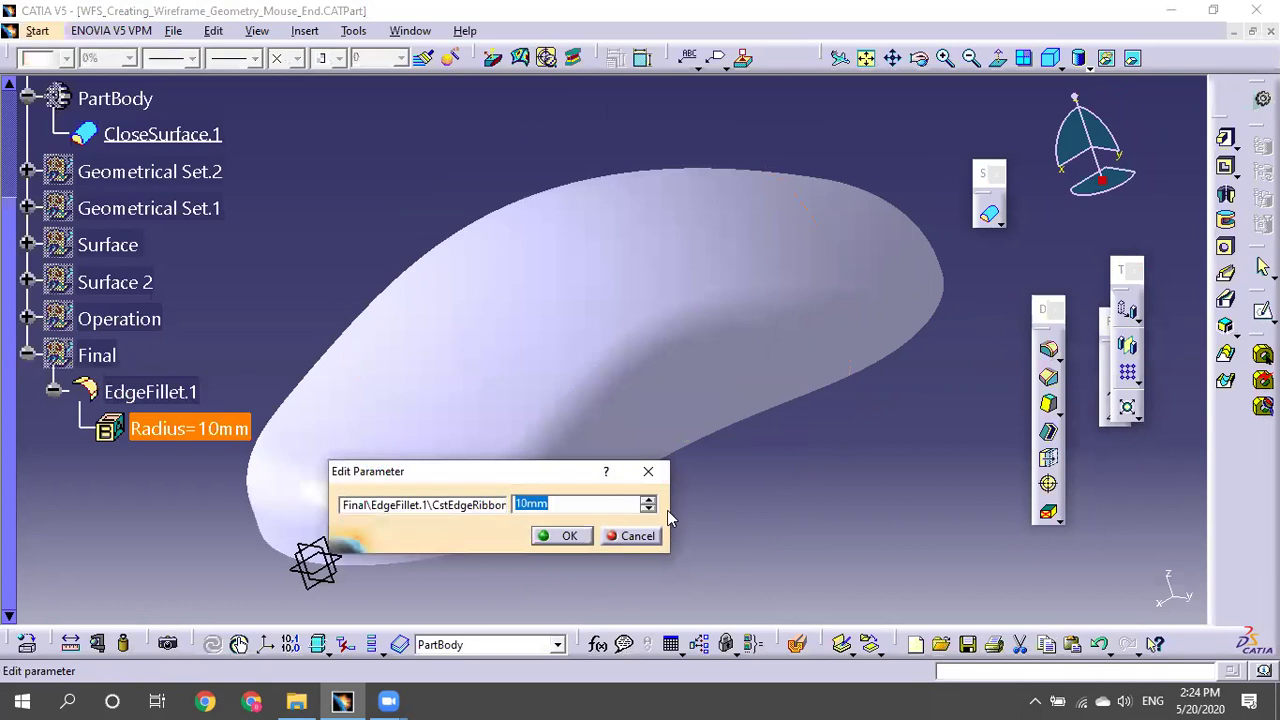
pyautogui.write('4mm')
pyautogui.press('Return')
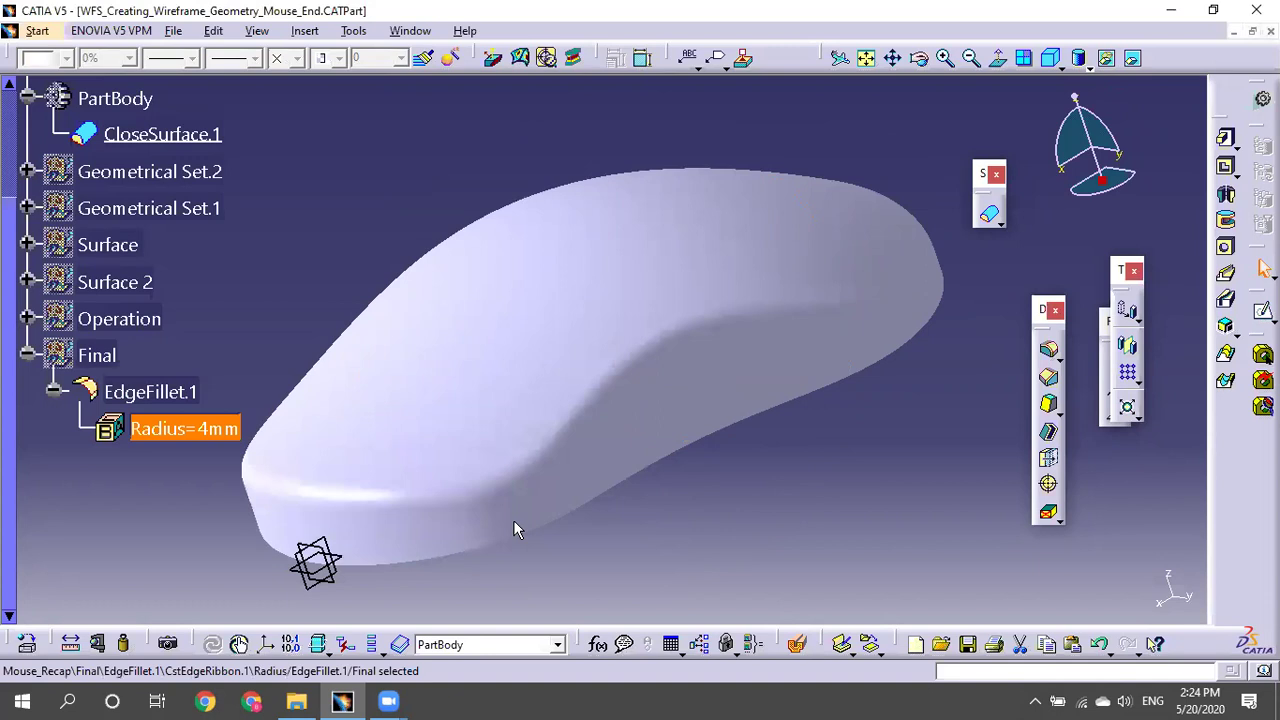
pyautogui.doubleClick(184, 428)
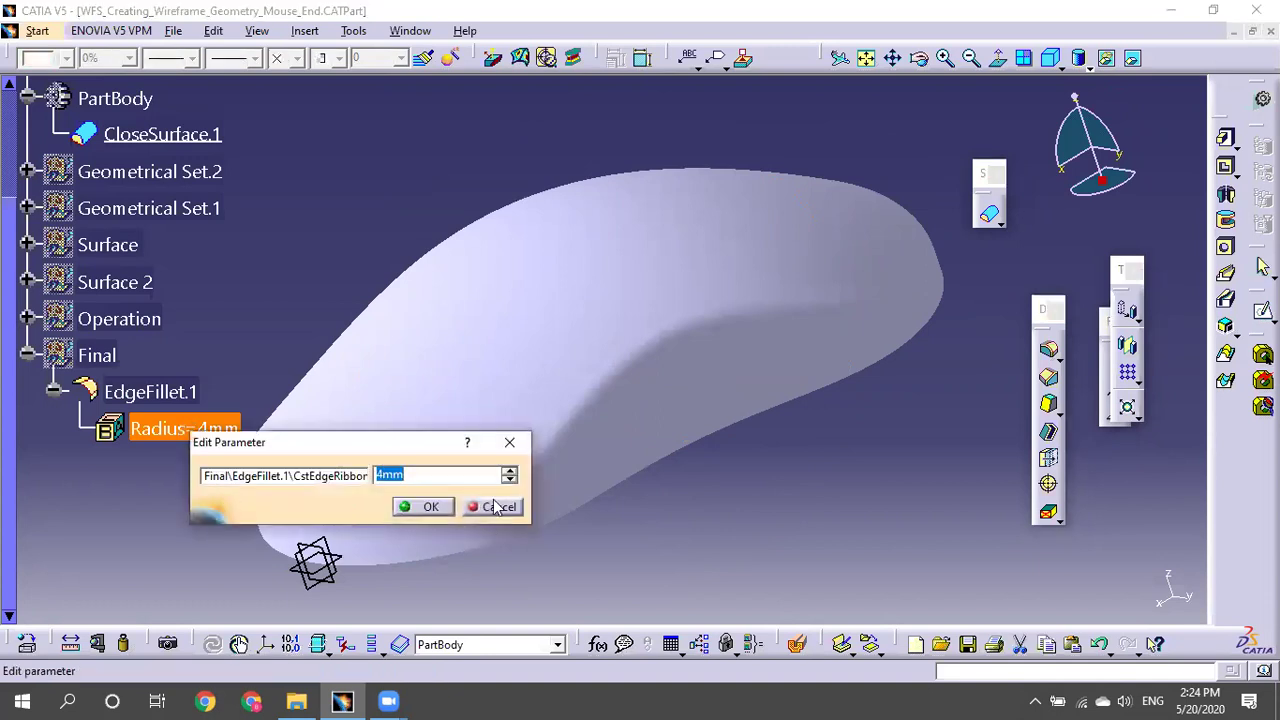
pyautogui.write('2mm')
pyautogui.click(445, 509)
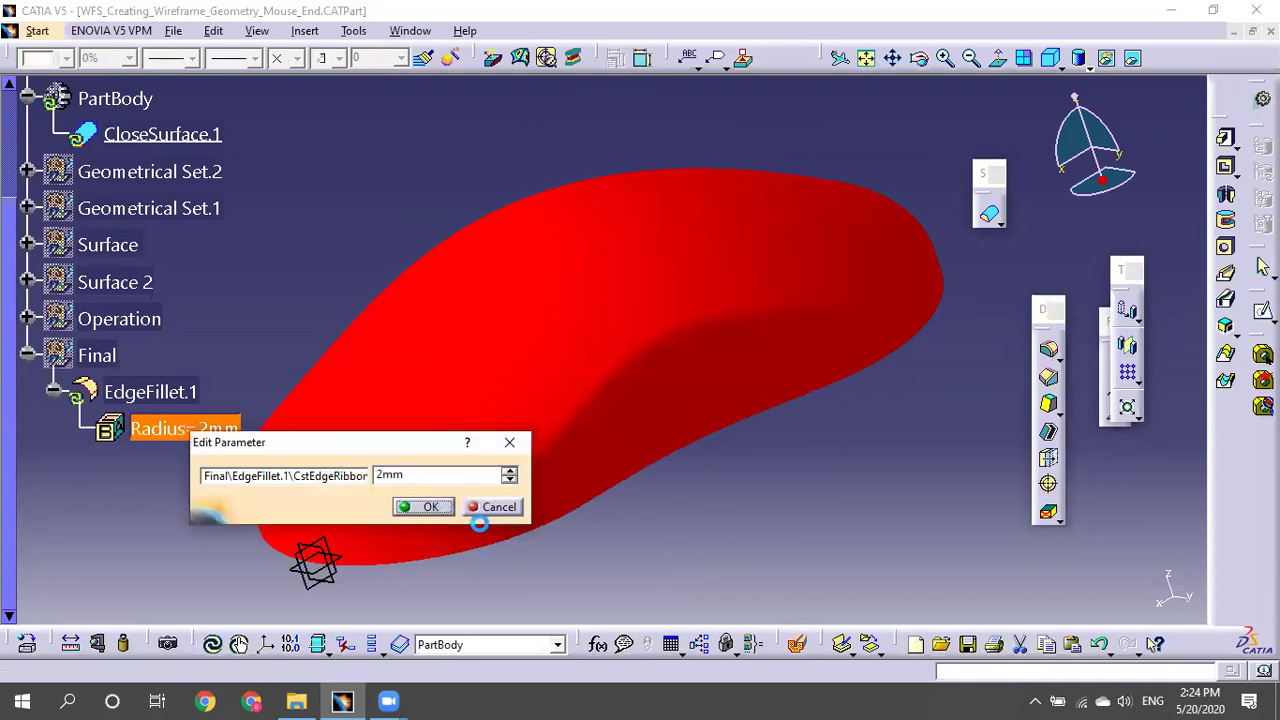
# - Set the EdgeFillet.1 radius parameter to 4 mm and view the updated solid
pyautogui.doubleClick(187, 431)
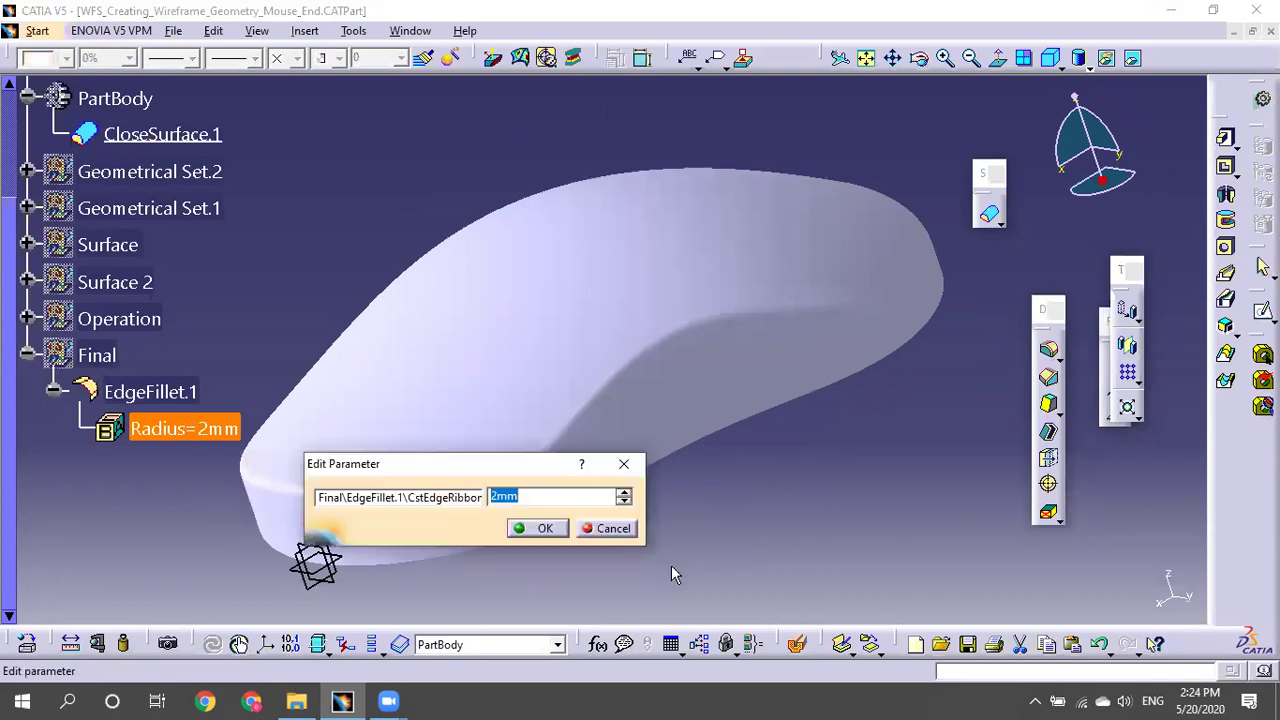
pyautogui.write('4mm')
pyautogui.click(540, 530)
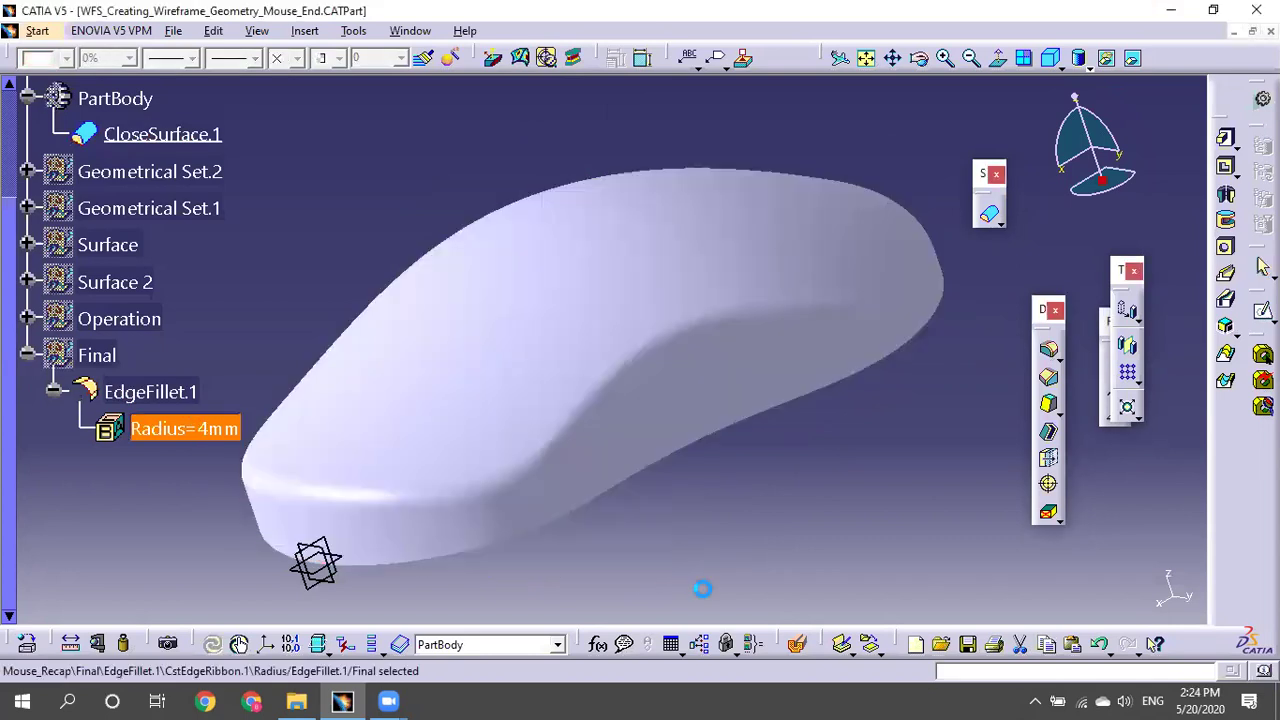
pyautogui.click(711, 529)
pyautogui.moveTo(711, 529)
pyautogui.mouseDown(button='middle')
pyautogui.moveTo(699, 510)
pyautogui.moveTo(703, 525)
pyautogui.mouseUp(button='middle')
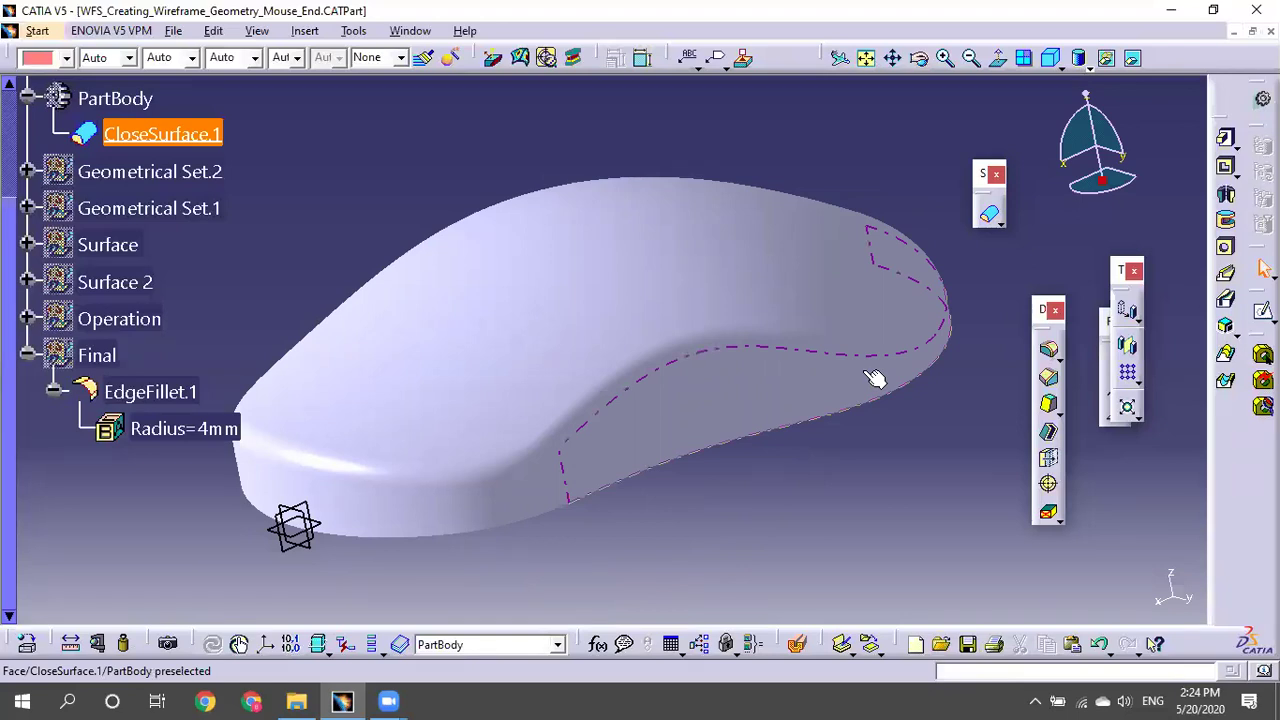
# - Clear the selection and switch to File Explorer
pyautogui.click(856, 188)
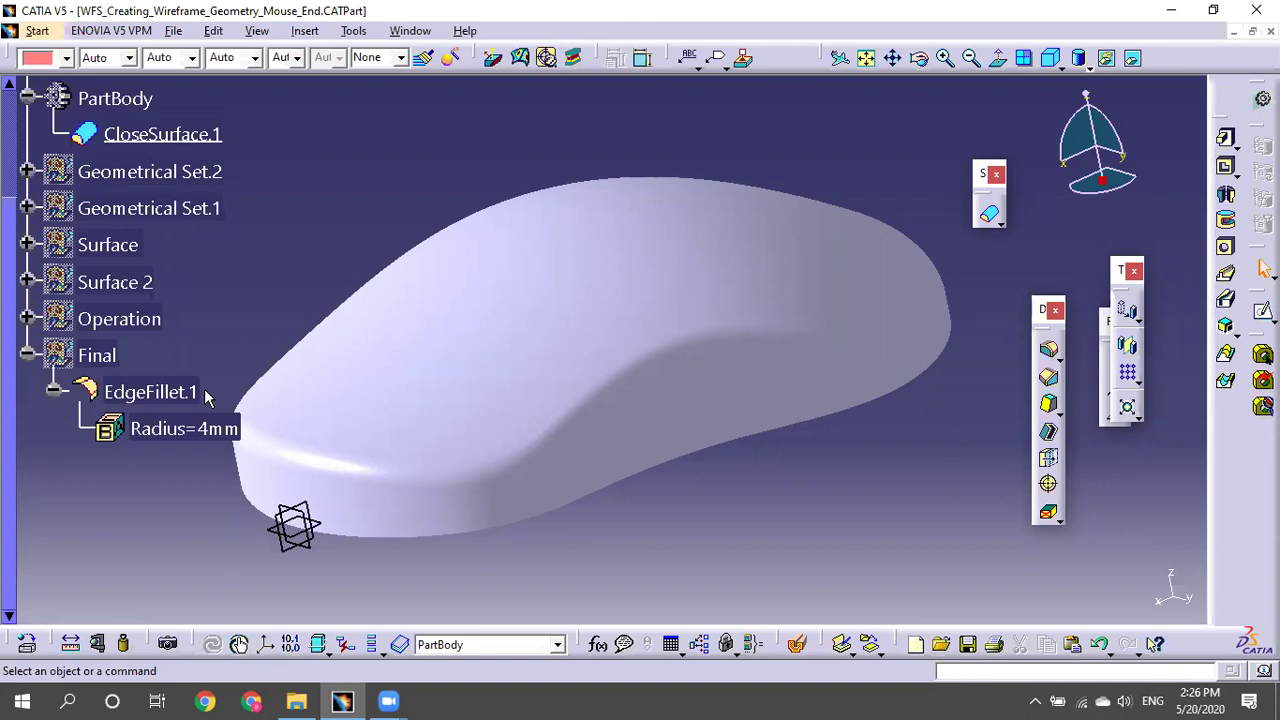
pyautogui.click(295, 700)
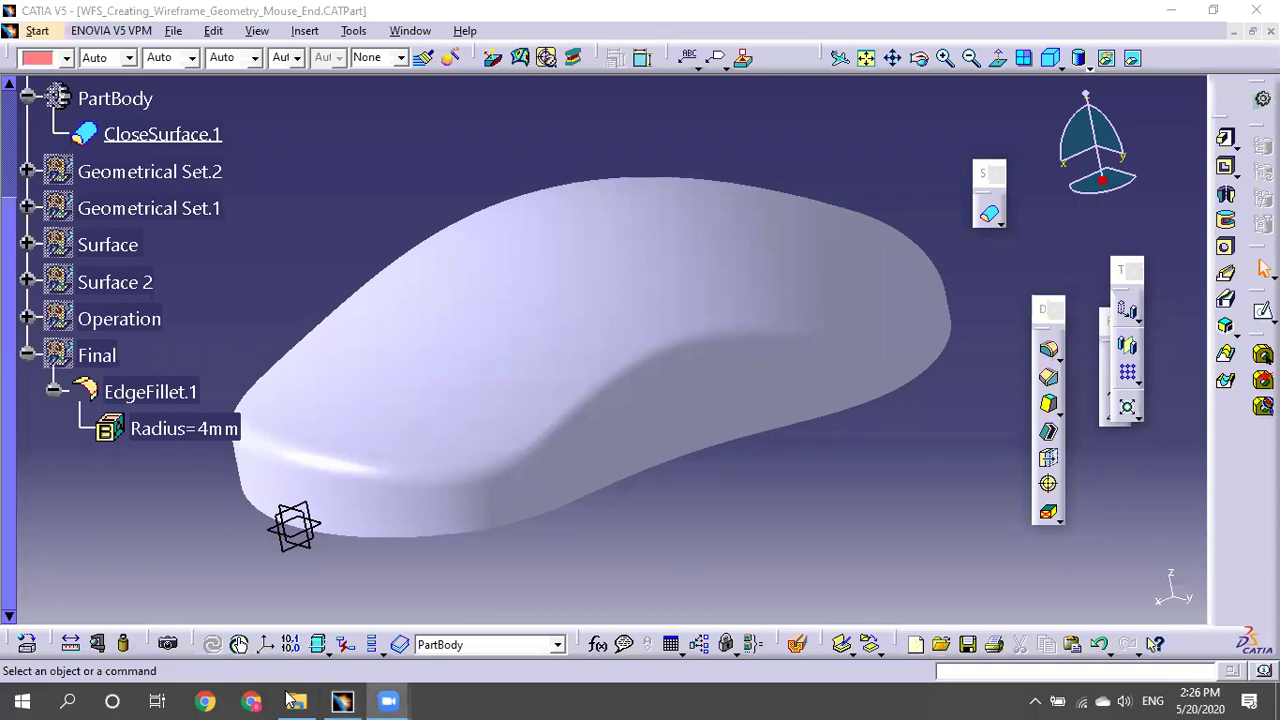